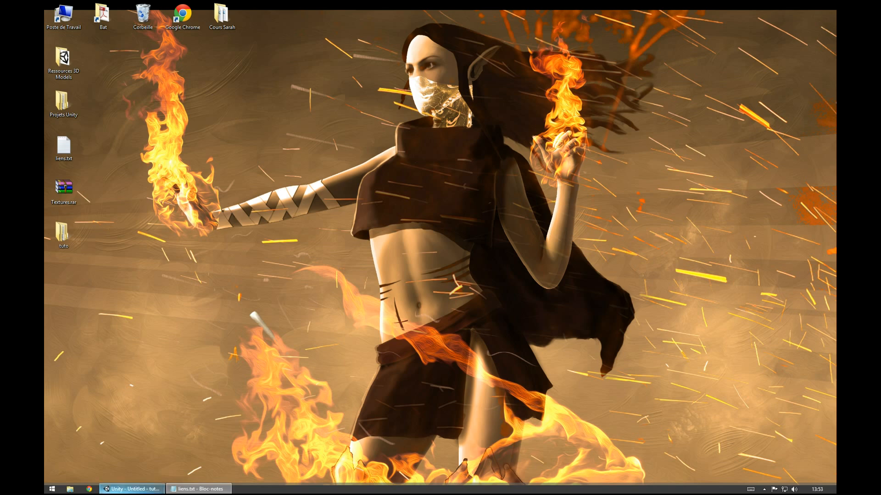
Step: Copy the download link from the desktop text file liens.txt, closing the file once copied
{"action": "mouse_move", "coordinate": [131, 489]}
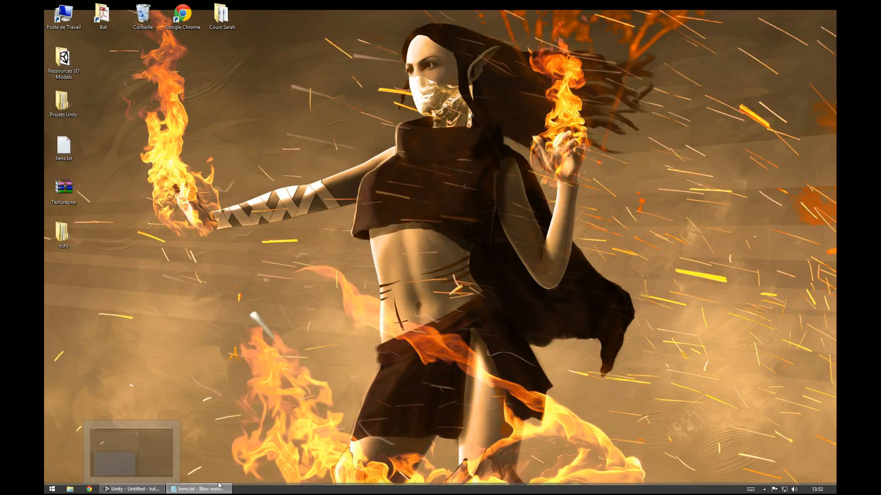
{"action": "double_click", "coordinate": [64, 147]}
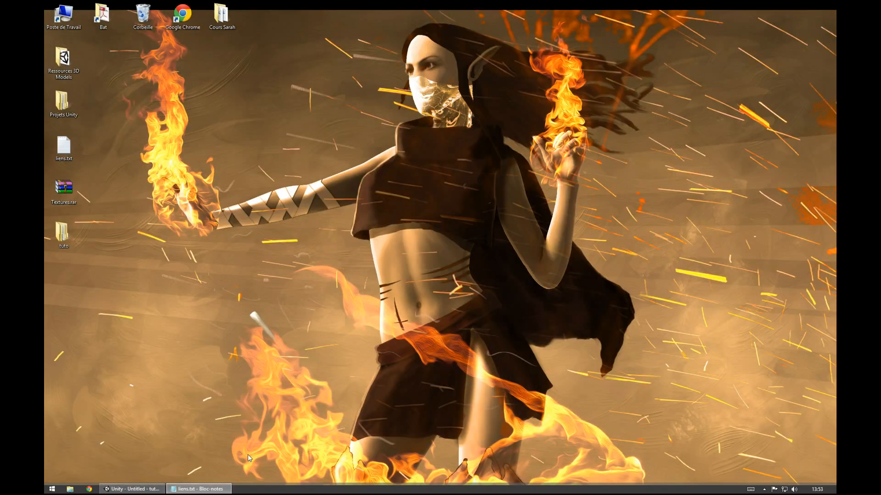
{"action": "key", "text": "ctrl+a"}
{"action": "key", "text": "ctrl+c"}
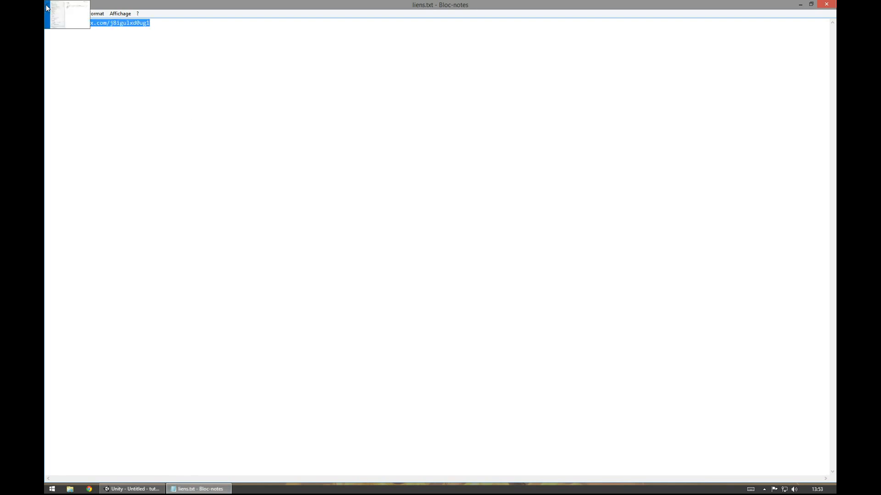
{"action": "left_click", "coordinate": [826, 4]}
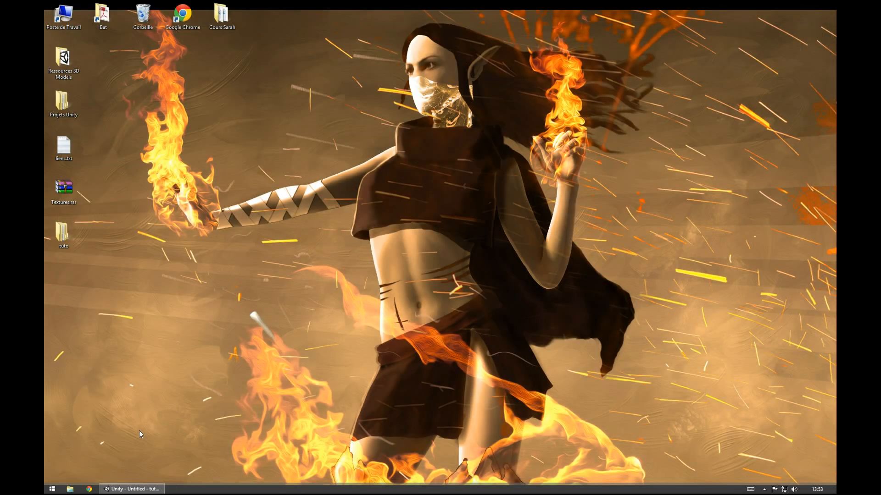
Step: Open the copied link in Google Chrome and choose the free download of Textures.rar on the Uptobox page
{"action": "left_click", "coordinate": [89, 489]}
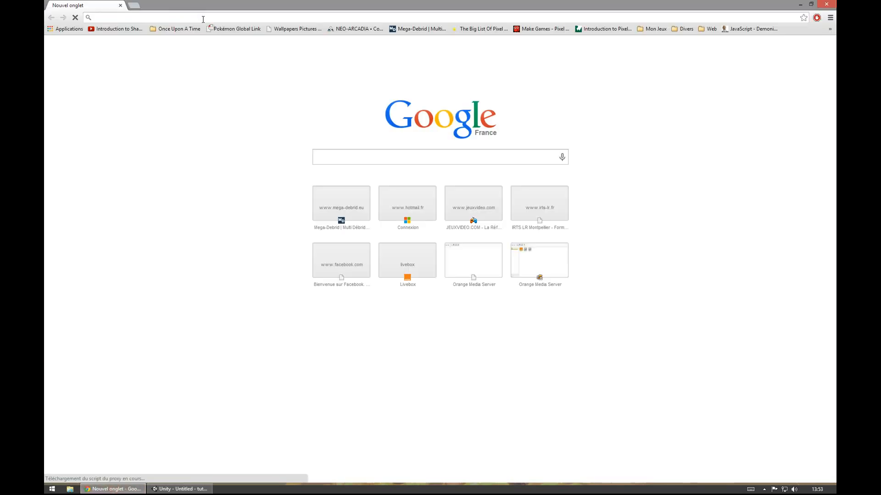
{"action": "key", "text": "ctrl+v"}
{"action": "key", "text": "Return"}
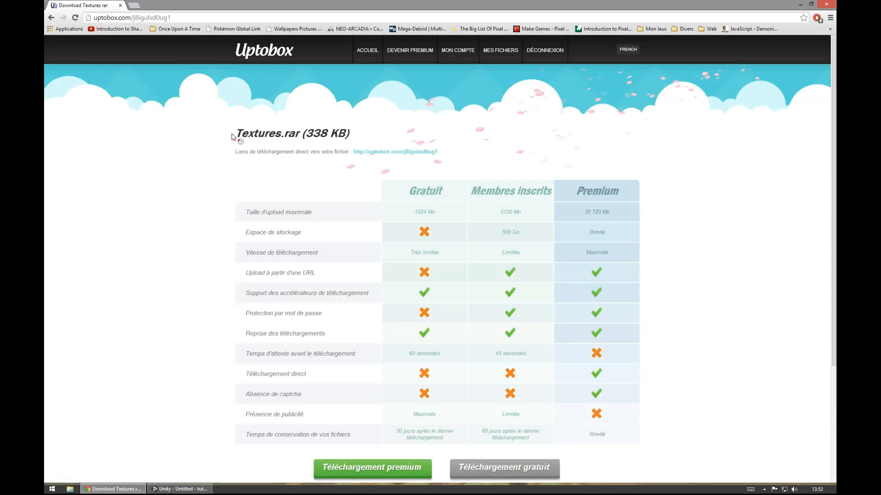
{"action": "left_click_drag", "start_coordinate": [232, 138], "coordinate": [381, 136]}
{"action": "left_click", "coordinate": [381, 136]}
{"action": "scroll", "coordinate": [381, 136], "scroll_direction": "down", "scroll_amount": 3}
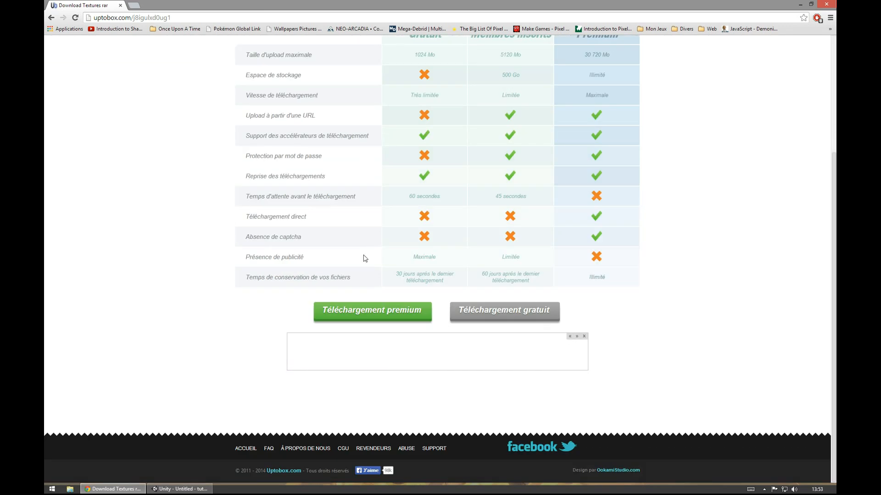
{"action": "left_click", "coordinate": [515, 311]}
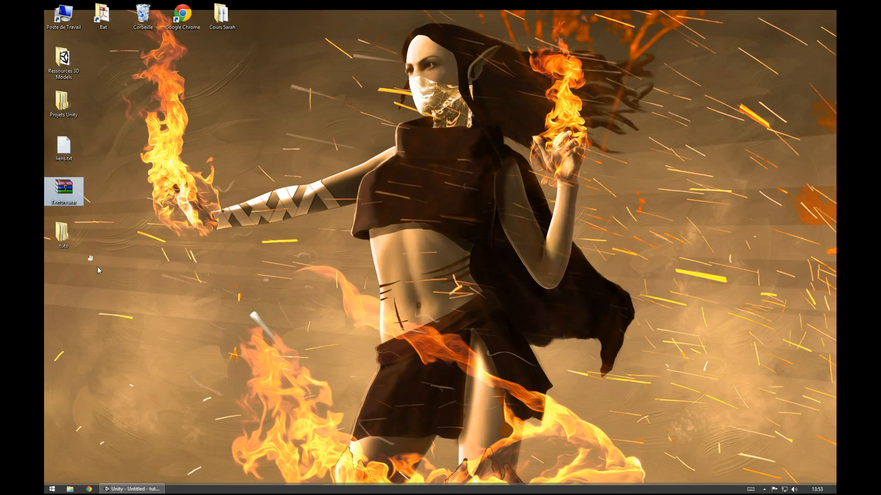
Step: Open the Textures.rar archive from the desktop, extract its Textures folder to the desktop and close the archive
{"action": "right_click", "coordinate": [64, 191]}
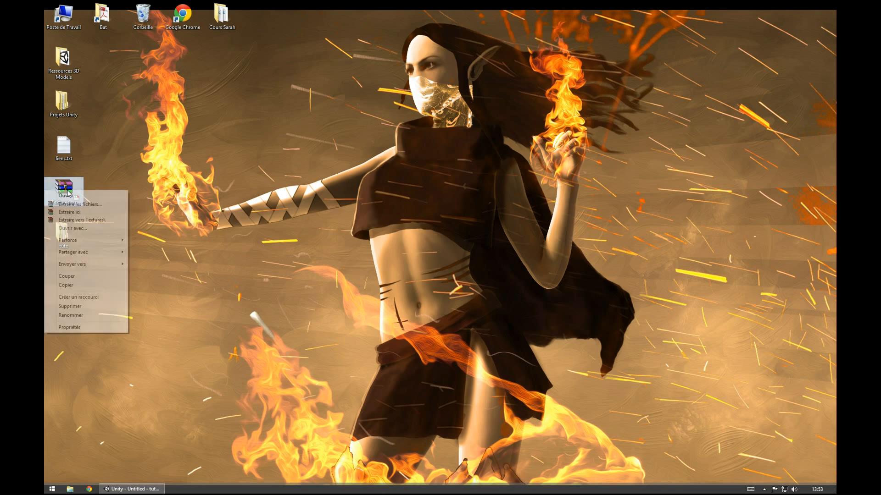
{"action": "left_click", "coordinate": [108, 154]}
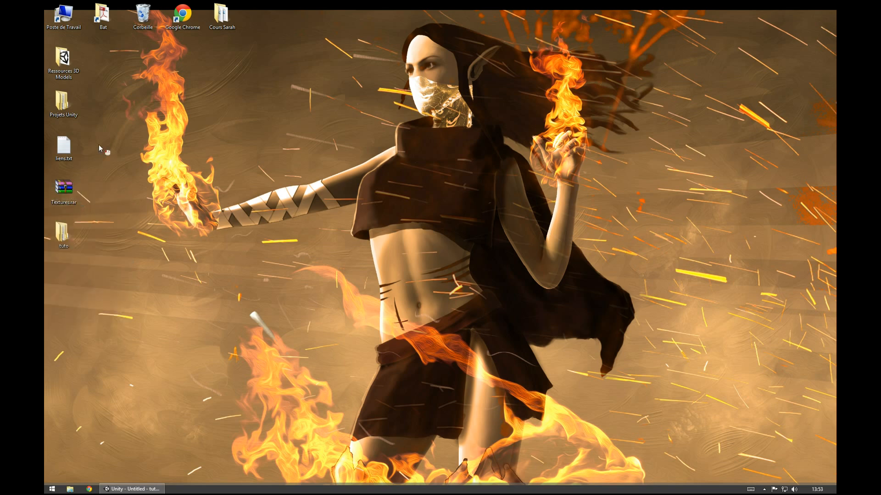
{"action": "double_click", "coordinate": [77, 196]}
{"action": "left_click_drag", "start_coordinate": [166, 169], "coordinate": [64, 272]}
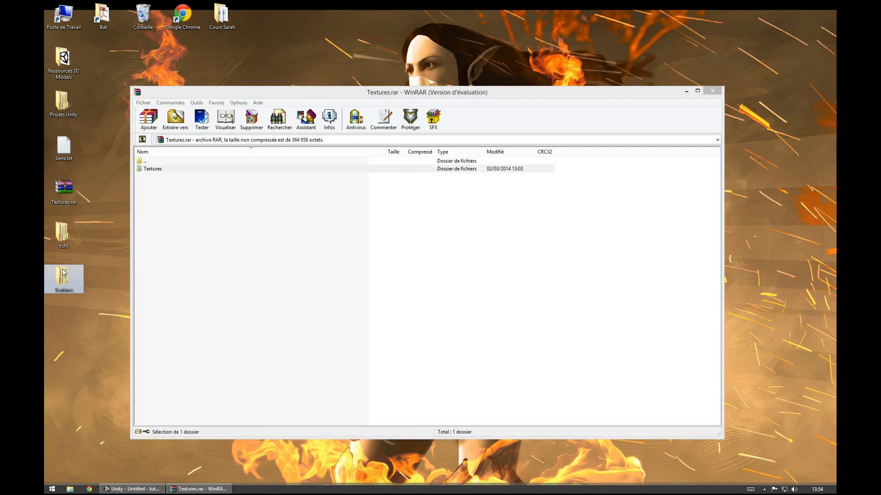
{"action": "left_click", "coordinate": [479, 256]}
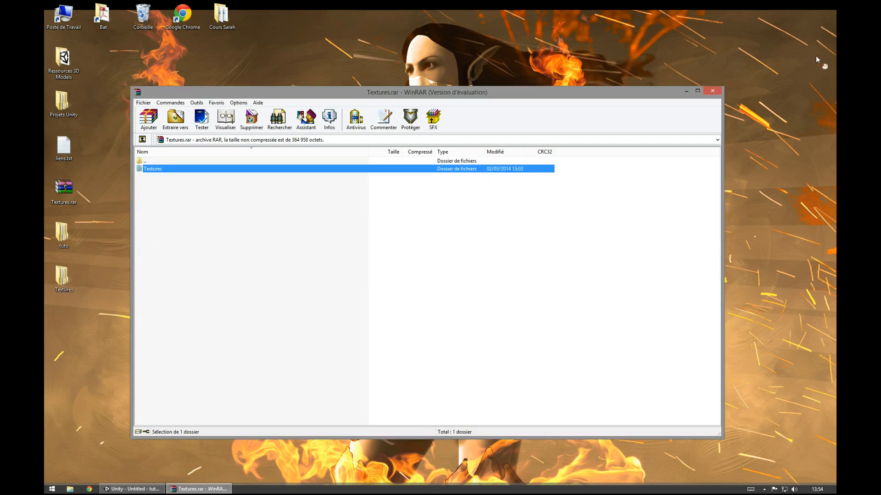
{"action": "left_click", "coordinate": [711, 91]}
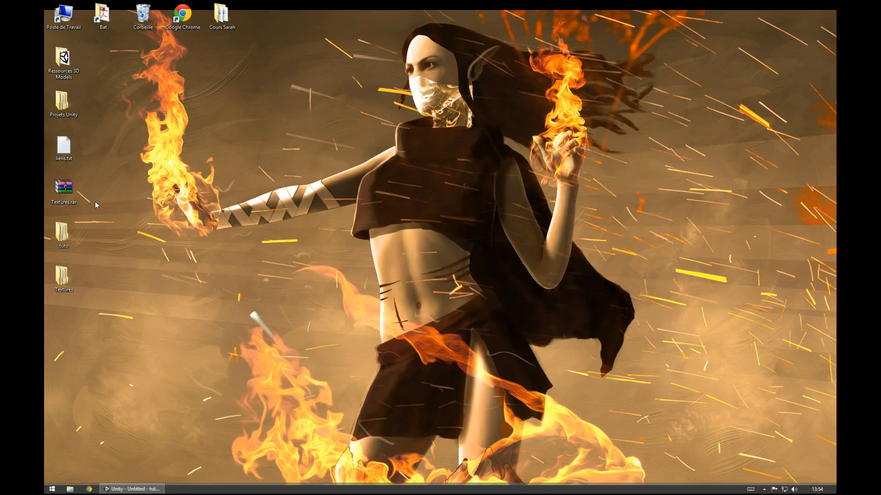
Step: Open the Manière 01 folder inside Textures and view the sprite sheets Foxrun.png and idle.png
{"action": "double_click", "coordinate": [69, 279]}
{"action": "double_click", "coordinate": [431, 135]}
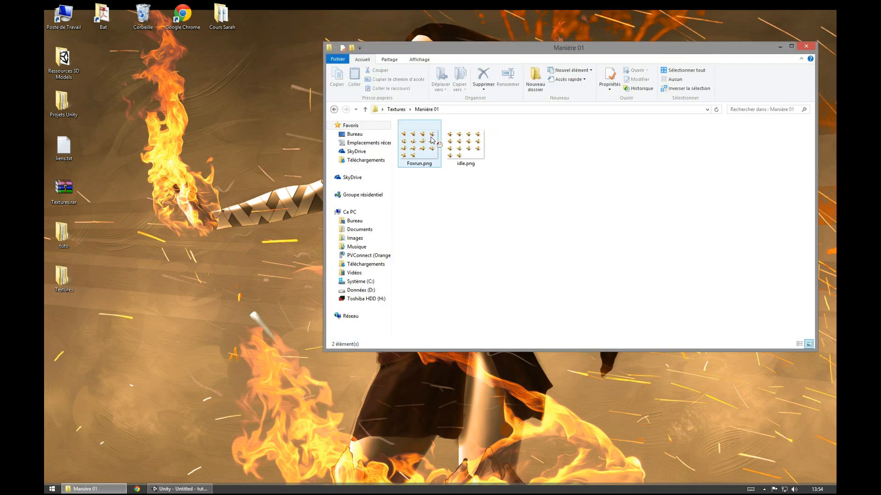
{"action": "double_click", "coordinate": [432, 140]}
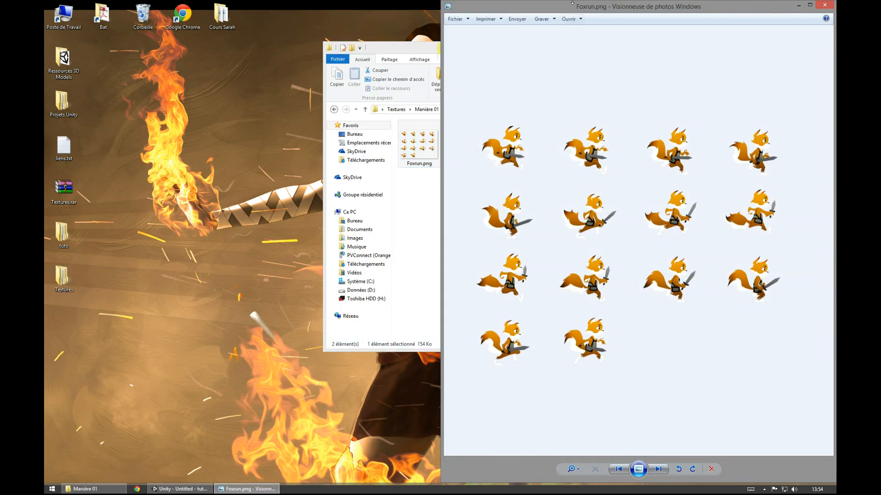
{"action": "left_click_drag", "start_coordinate": [575, 8], "coordinate": [500, 0]}
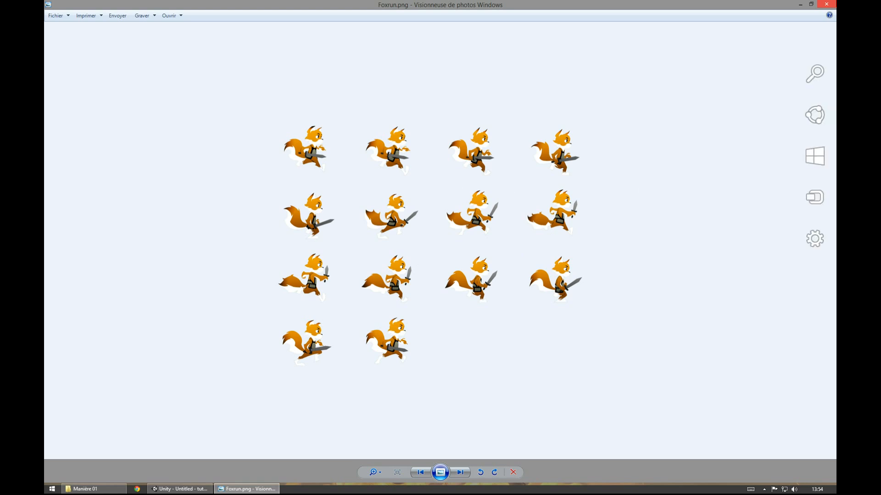
{"action": "left_click", "coordinate": [826, 3]}
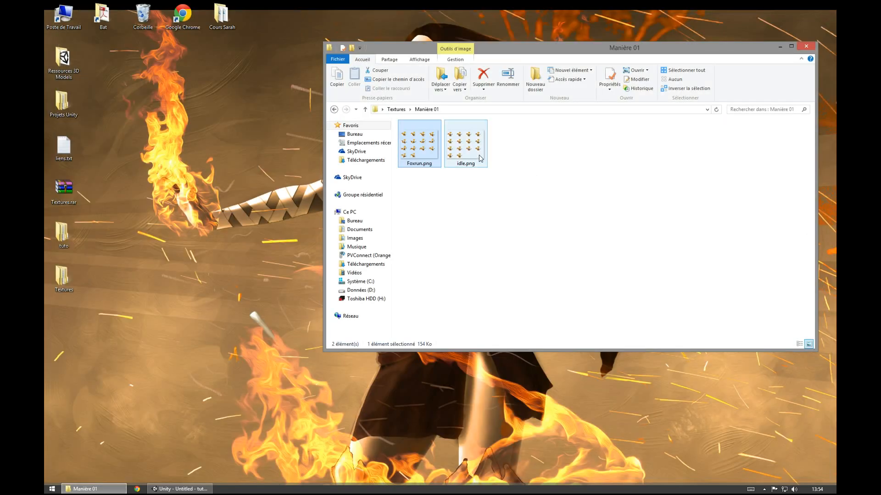
{"action": "mouse_move", "coordinate": [480, 159]}
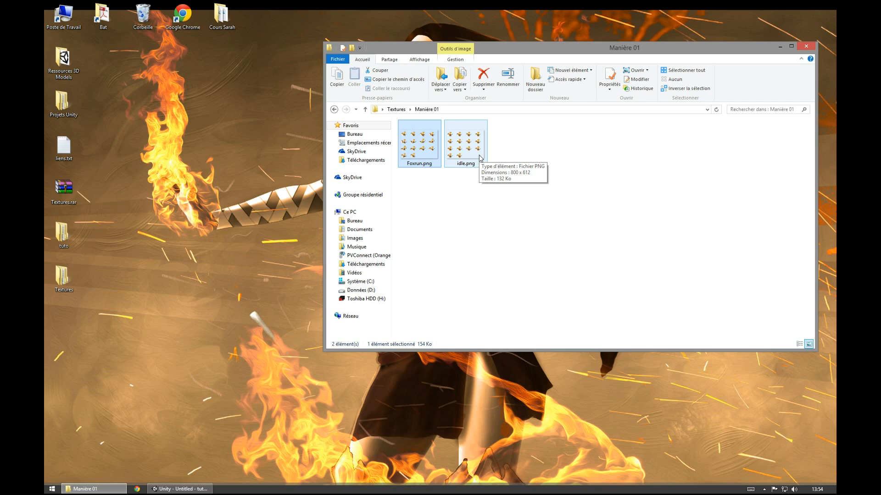
{"action": "double_click", "coordinate": [481, 159]}
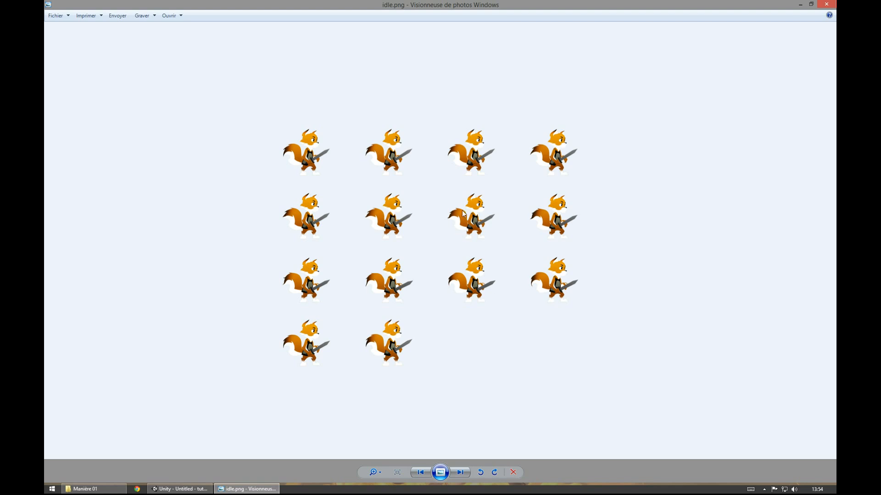
{"action": "mouse_move", "coordinate": [835, 3]}
{"action": "left_click", "coordinate": [826, 4]}
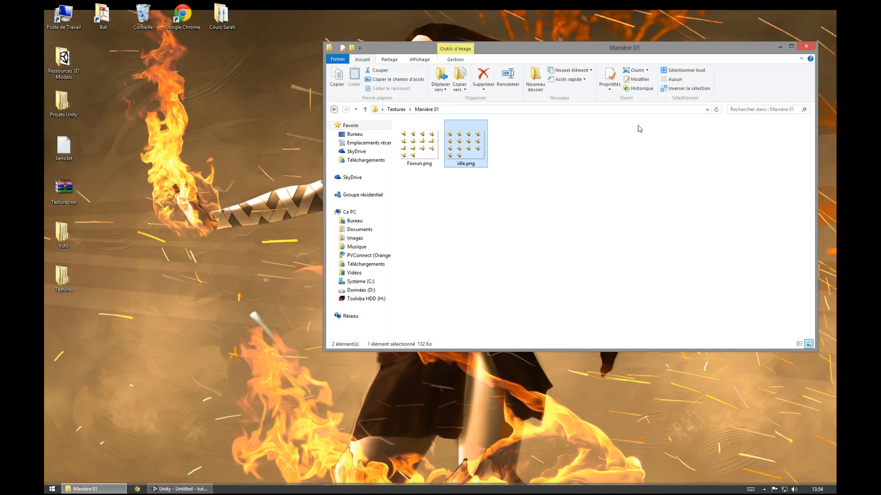
Step: Look through the separate frame images in the Idle and Run folders of Manière 02 and close the folder window
{"action": "left_click", "coordinate": [335, 110]}
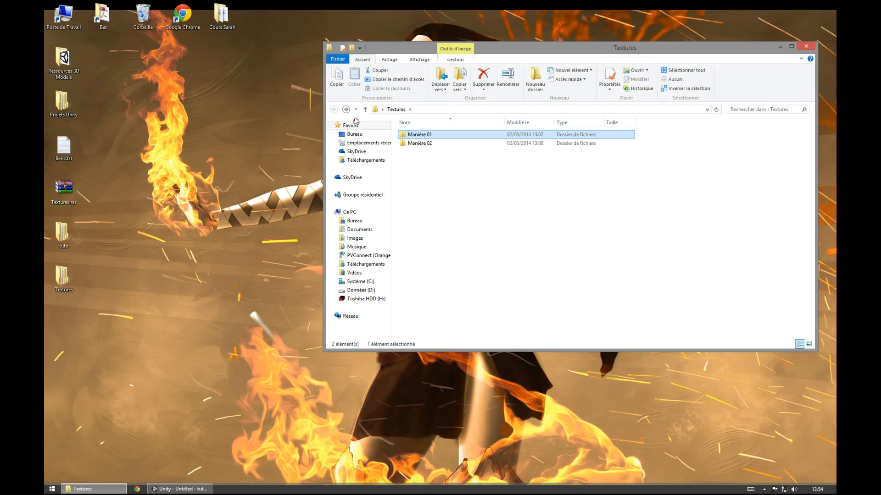
{"action": "double_click", "coordinate": [439, 146]}
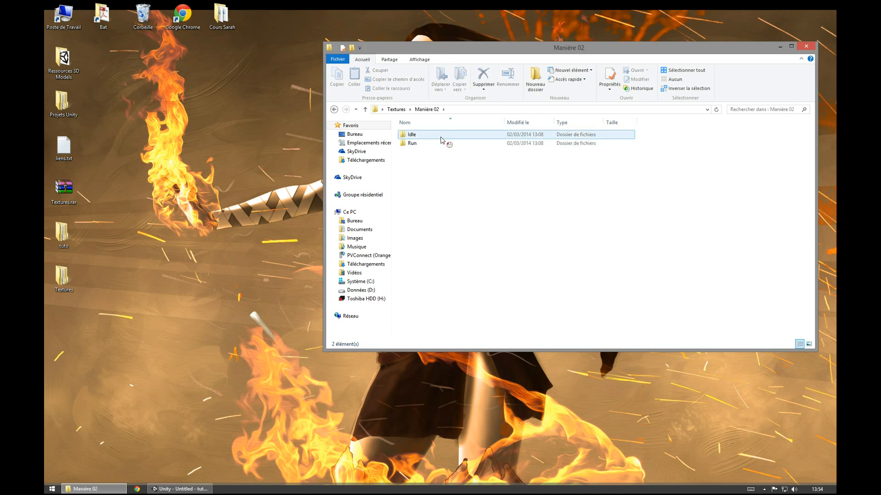
{"action": "double_click", "coordinate": [441, 136]}
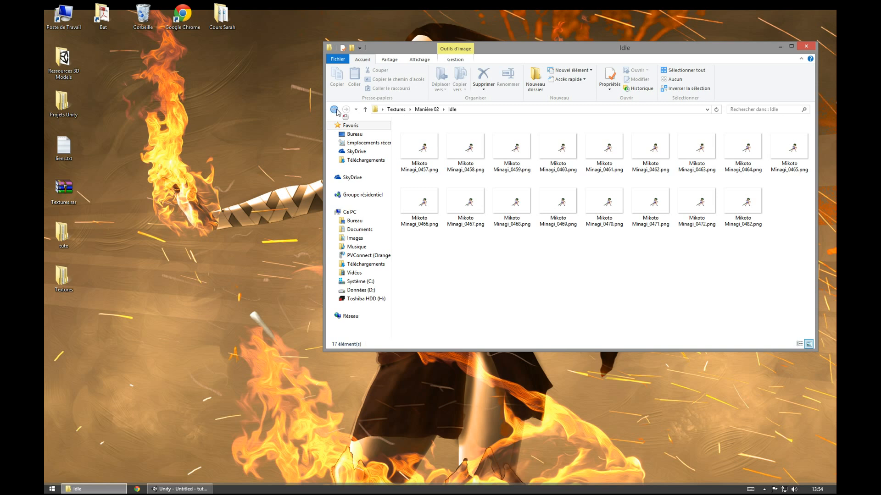
{"action": "left_click", "coordinate": [335, 110]}
{"action": "double_click", "coordinate": [410, 143]}
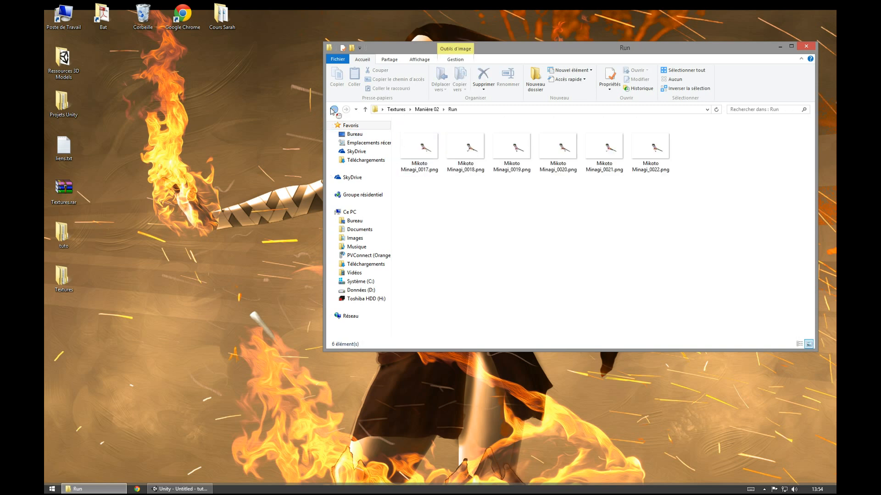
{"action": "left_click", "coordinate": [335, 110]}
{"action": "double_click", "coordinate": [424, 135]}
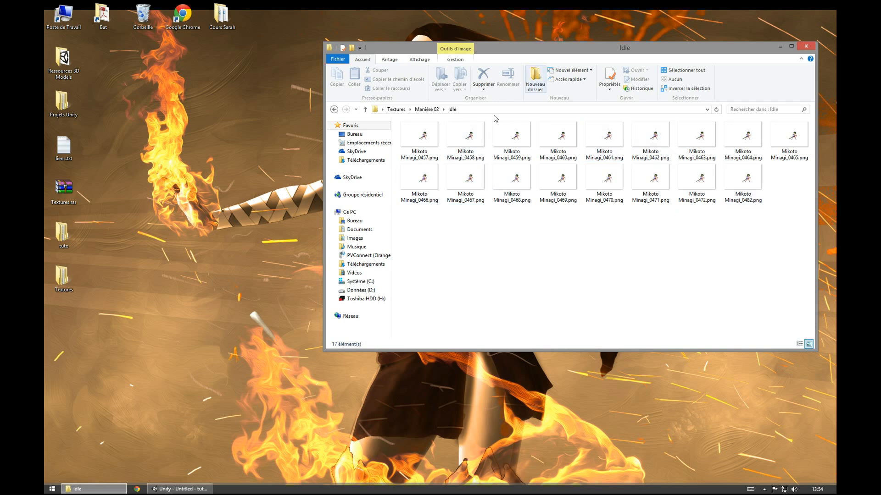
{"action": "left_click", "coordinate": [334, 109]}
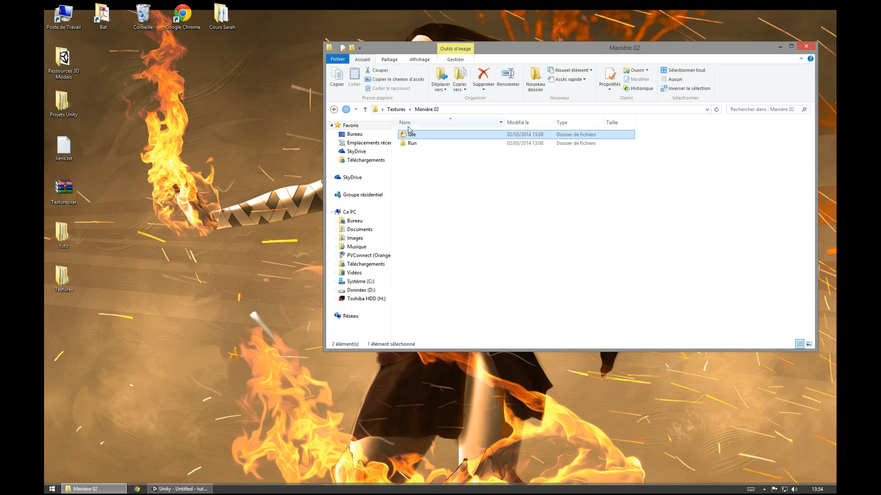
{"action": "left_click", "coordinate": [421, 143]}
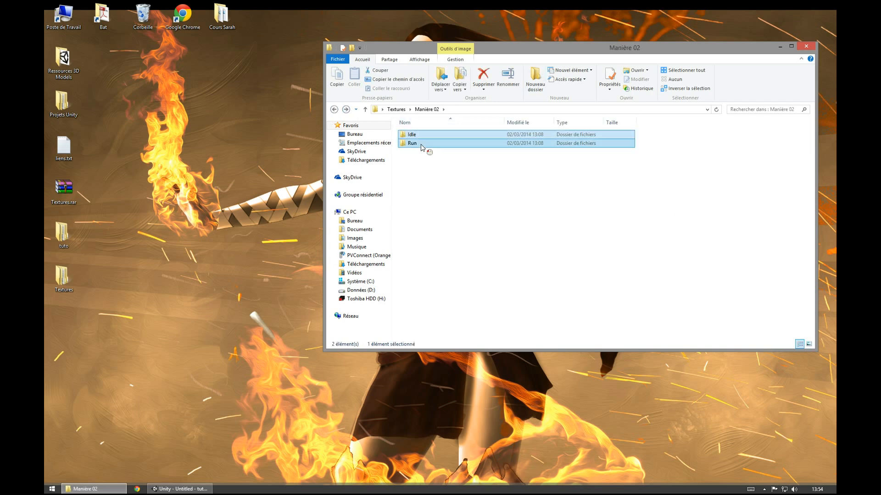
{"action": "left_click", "coordinate": [802, 48]}
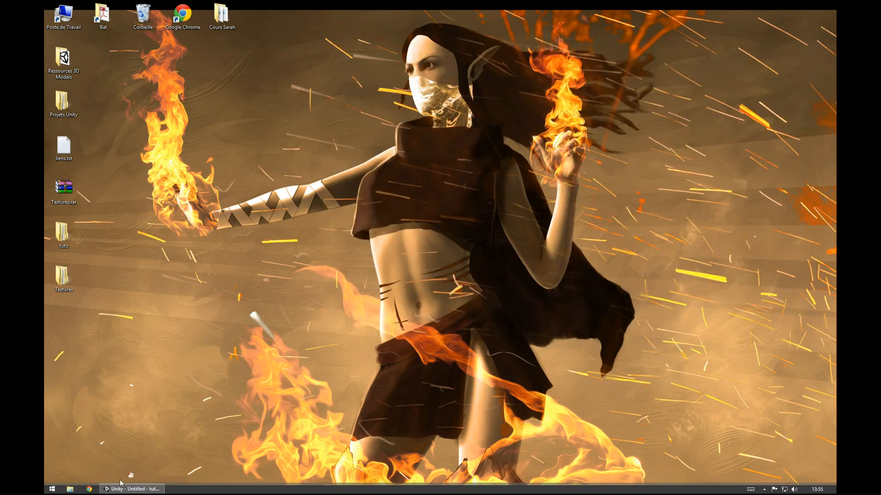
{"action": "left_click", "coordinate": [132, 489]}
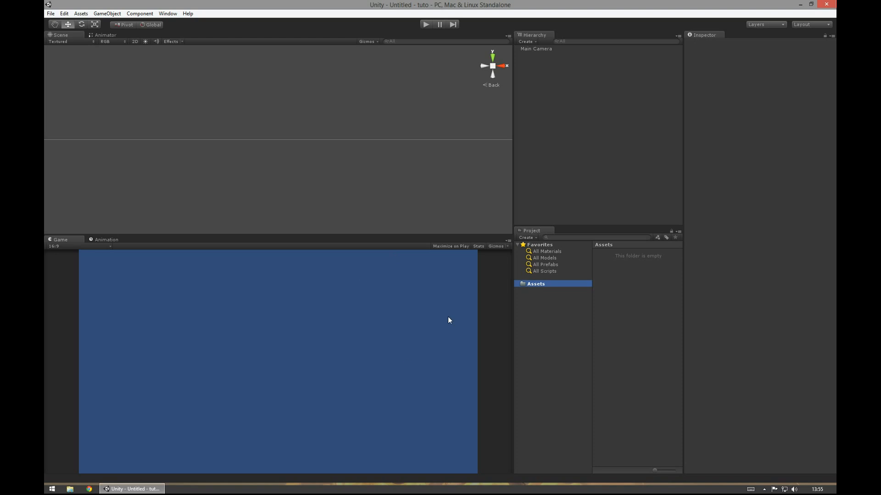
{"action": "left_click", "coordinate": [51, 14]}
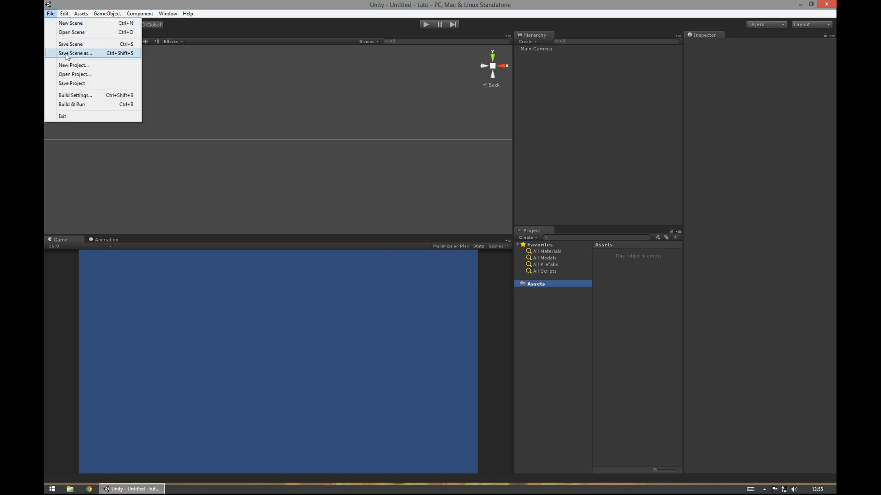
{"action": "left_click", "coordinate": [69, 65]}
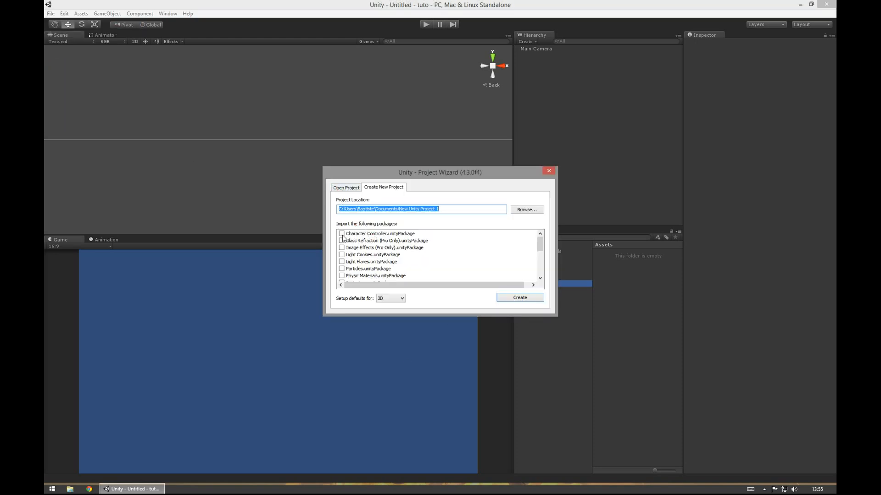
{"action": "left_click", "coordinate": [342, 234]}
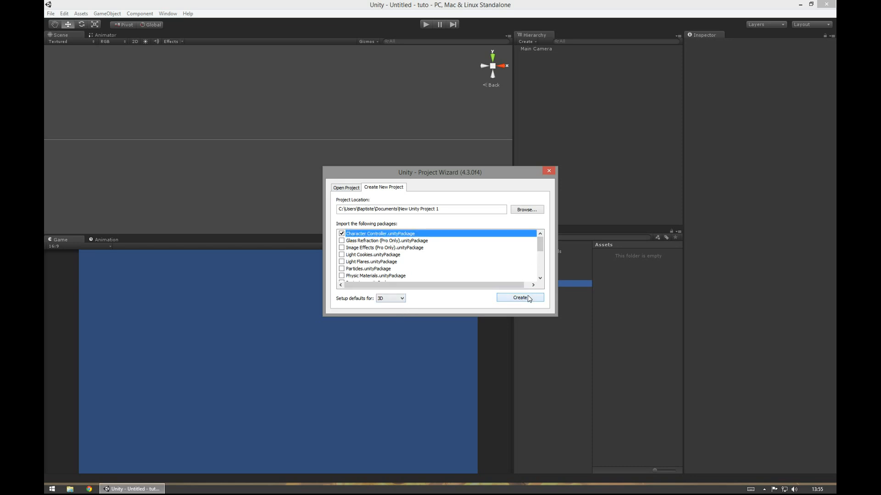
{"action": "left_click", "coordinate": [526, 209]}
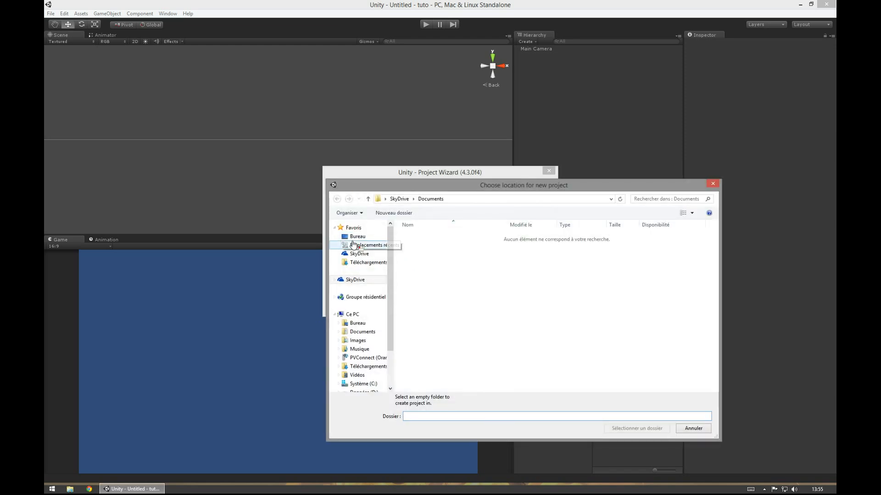
{"action": "left_click", "coordinate": [357, 236]}
{"action": "left_click", "coordinate": [525, 307]}
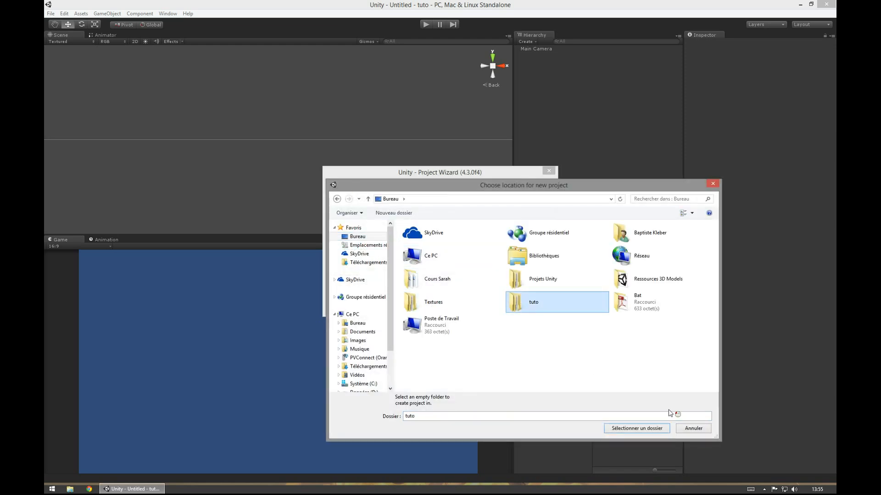
{"action": "left_click", "coordinate": [658, 430]}
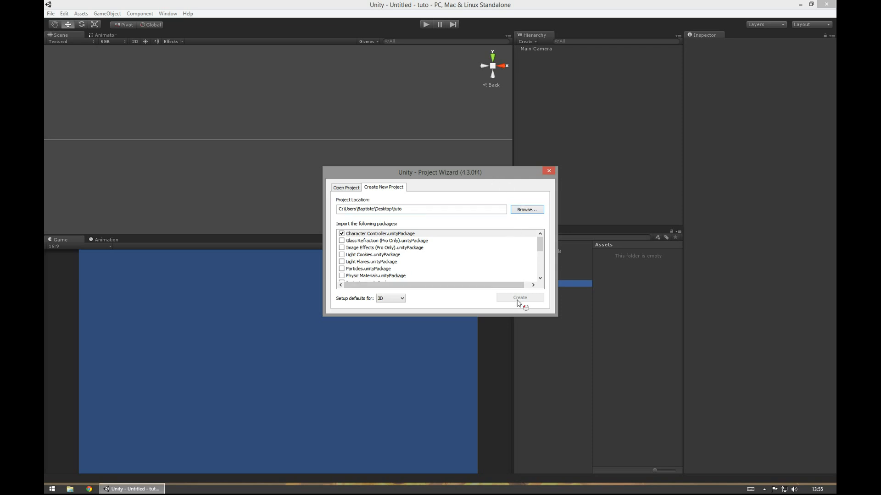
{"action": "left_click", "coordinate": [548, 173]}
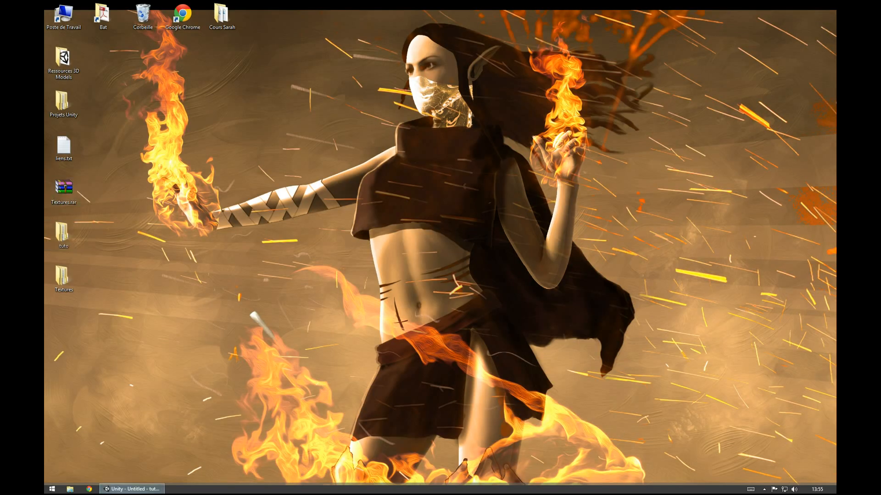
Step: Close Unity and delete the old tuto folder from the desktop
{"action": "right_click", "coordinate": [131, 489]}
{"action": "left_click", "coordinate": [124, 468]}
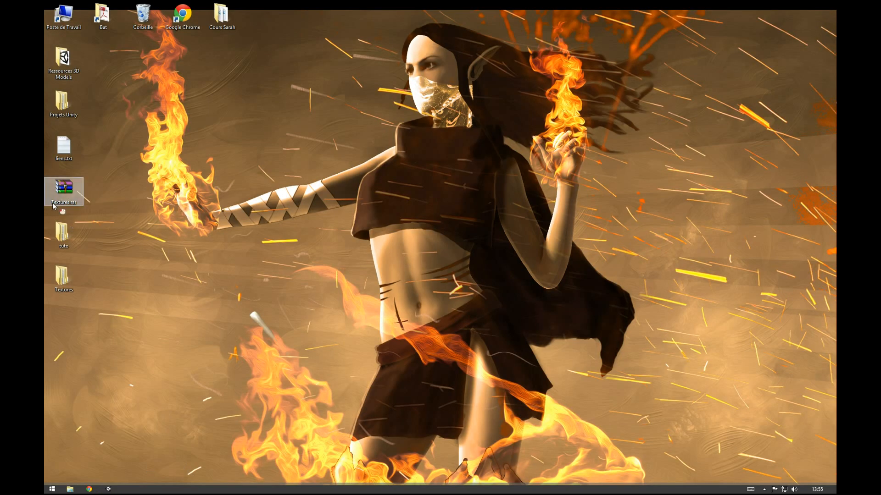
{"action": "right_click", "coordinate": [85, 243]}
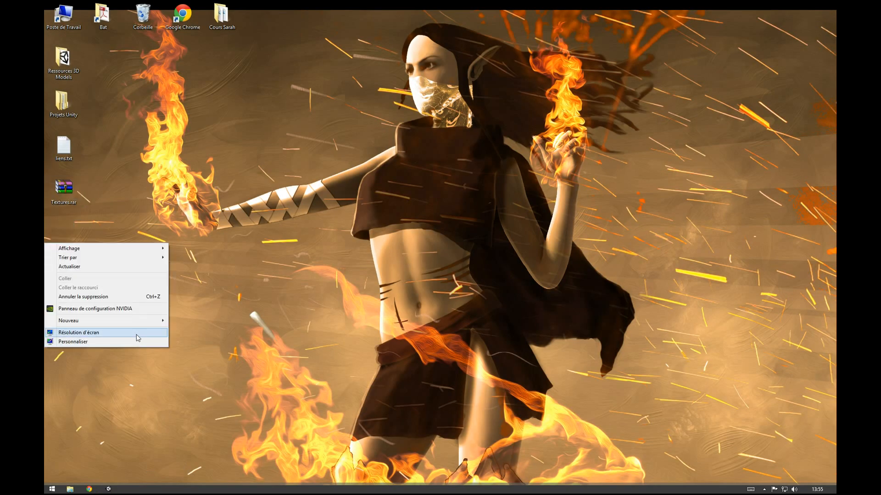
{"action": "left_click", "coordinate": [135, 333]}
{"action": "left_click", "coordinate": [694, 117]}
Step: Create a new desktop folder named Tuto and place it between Textures.rar and the Textures folder
{"action": "right_click", "coordinate": [97, 266]}
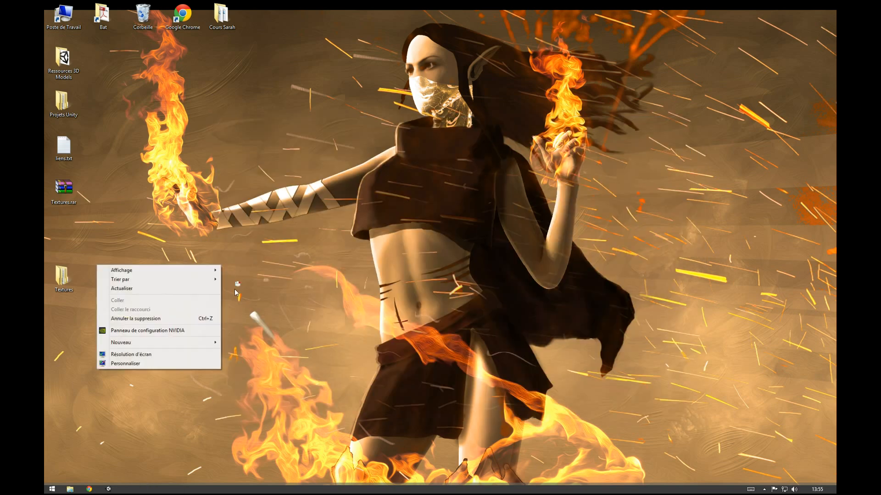
{"action": "mouse_move", "coordinate": [205, 345]}
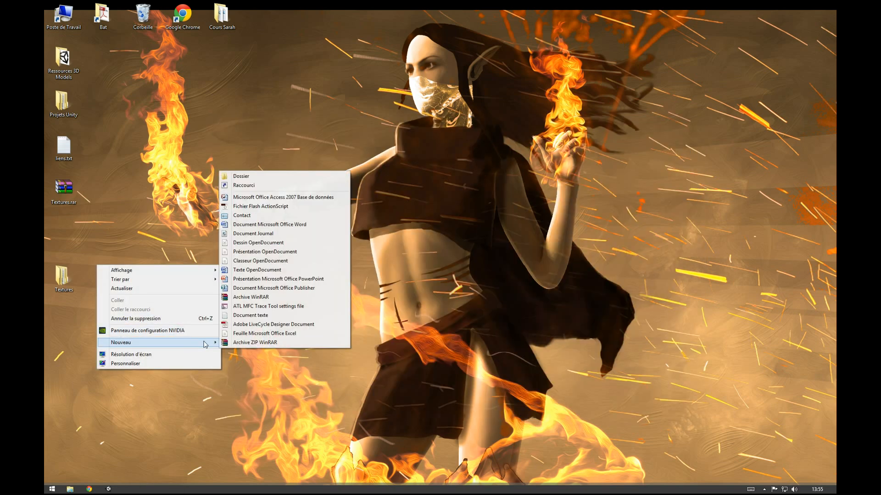
{"action": "left_click", "coordinate": [263, 178]}
{"action": "type", "text": "tUT"}
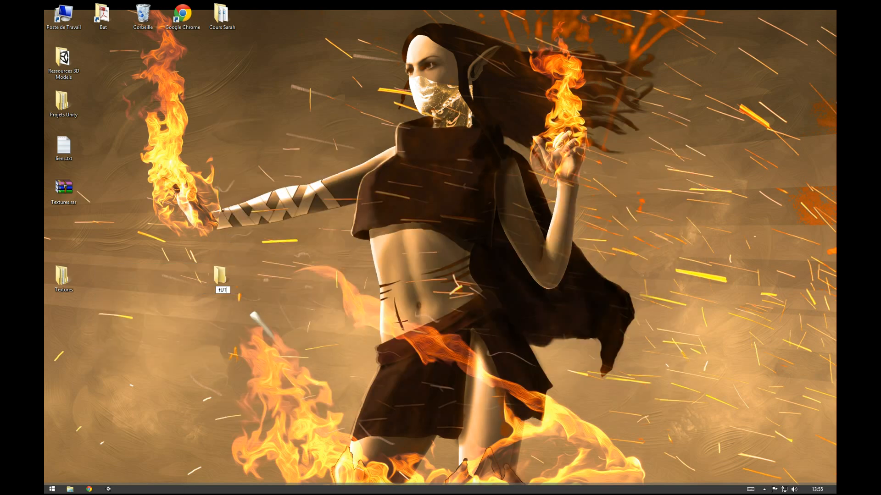
{"action": "type", "text": "O"}
{"action": "key", "text": "Return"}
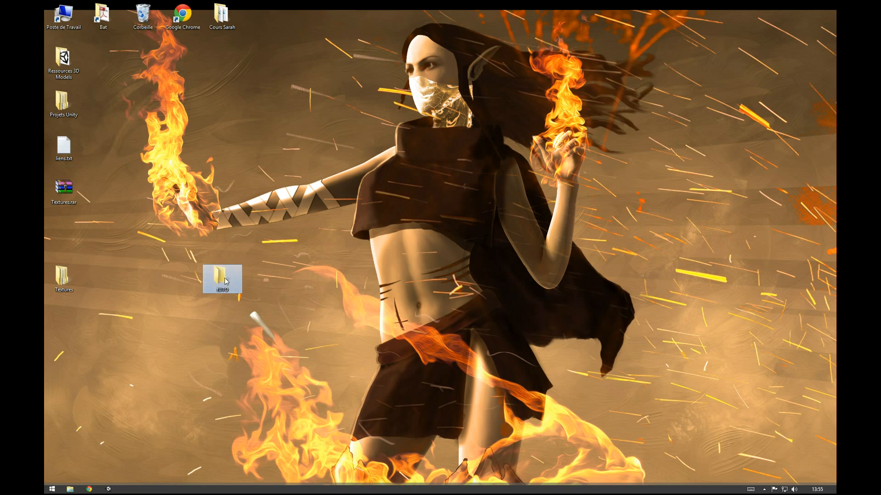
{"action": "left_click", "coordinate": [225, 281]}
{"action": "type", "text": "T"}
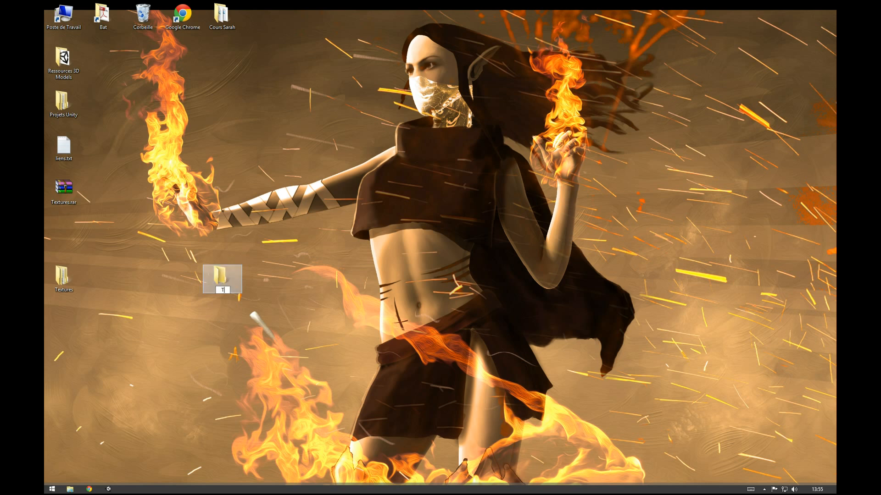
{"action": "type", "text": "uto"}
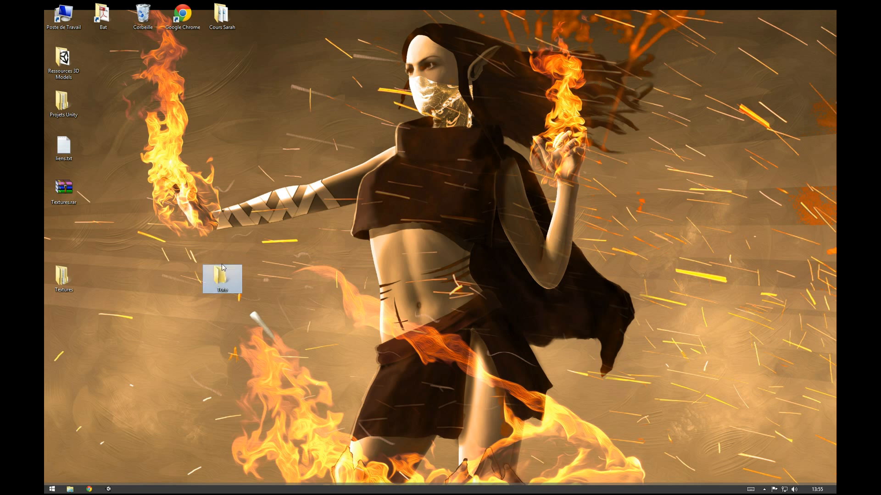
{"action": "left_click", "coordinate": [129, 264]}
{"action": "left_click_drag", "start_coordinate": [219, 271], "coordinate": [65, 242]}
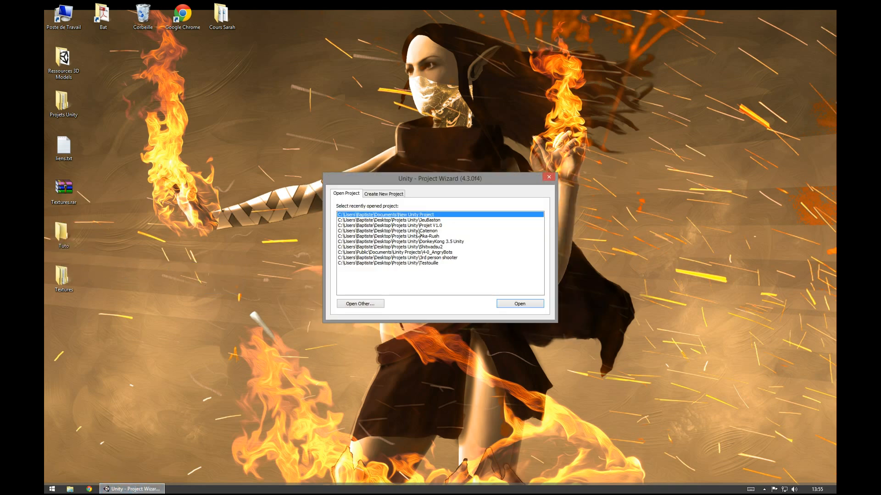
Step: In Unity, create a new project in the desktop's Tuto folder with the Character Controller package, and close the welcome window
{"action": "left_click", "coordinate": [386, 193]}
{"action": "left_click", "coordinate": [342, 239]}
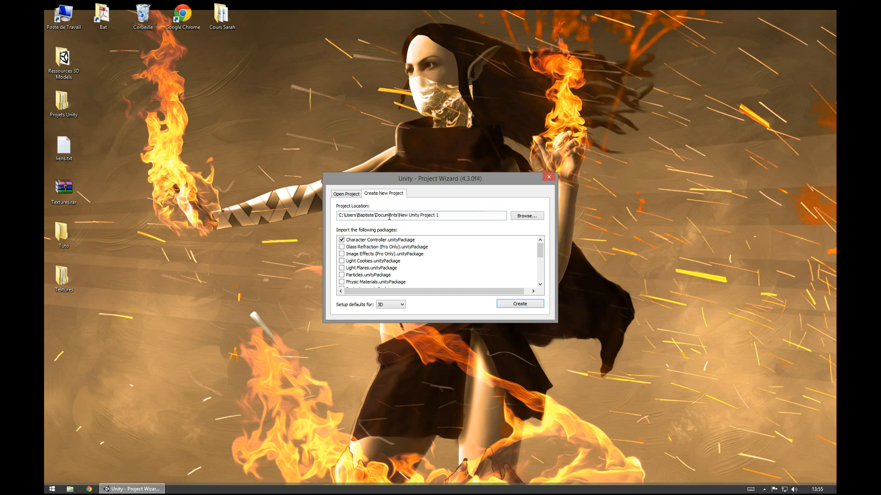
{"action": "left_click", "coordinate": [527, 217]}
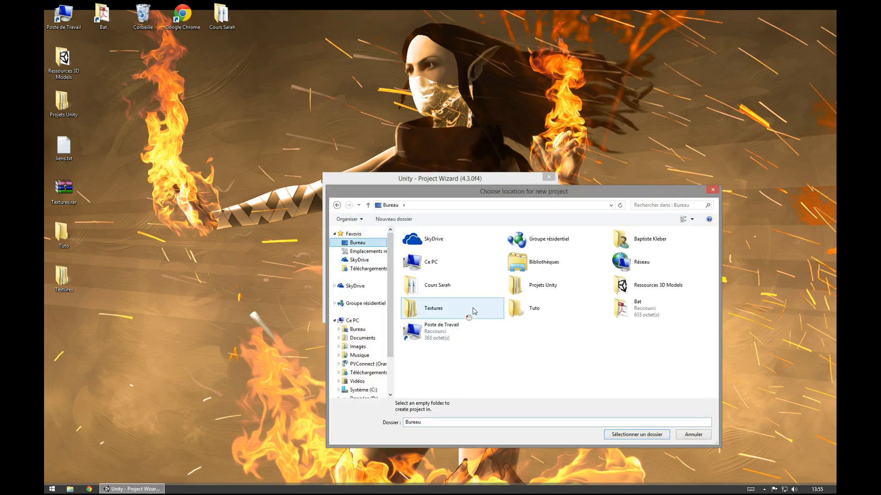
{"action": "double_click", "coordinate": [535, 309]}
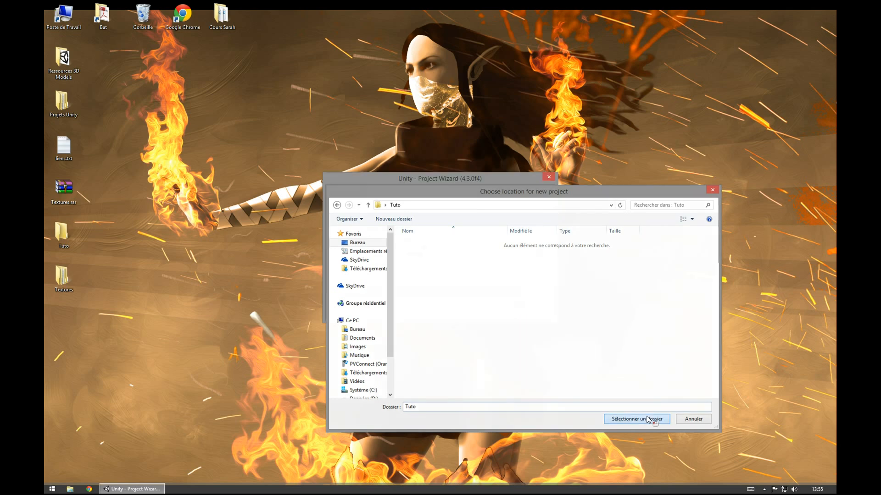
{"action": "left_click", "coordinate": [647, 418]}
{"action": "left_click", "coordinate": [520, 303]}
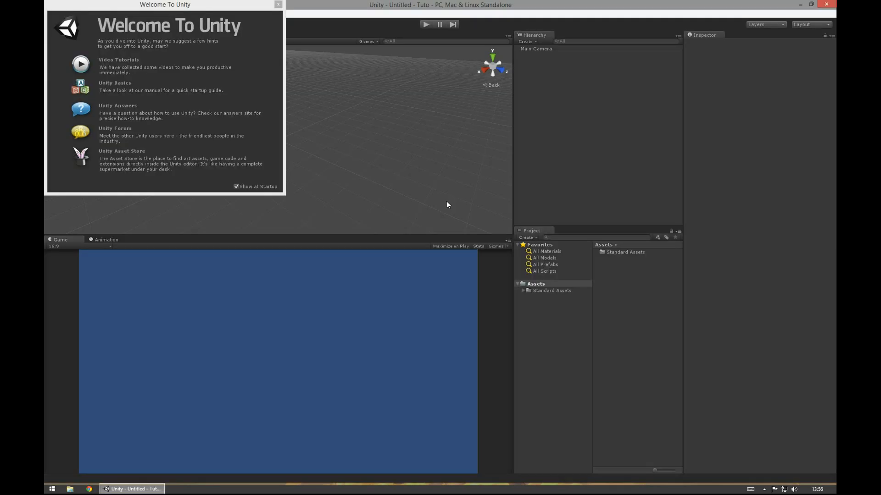
{"action": "left_click", "coordinate": [278, 4]}
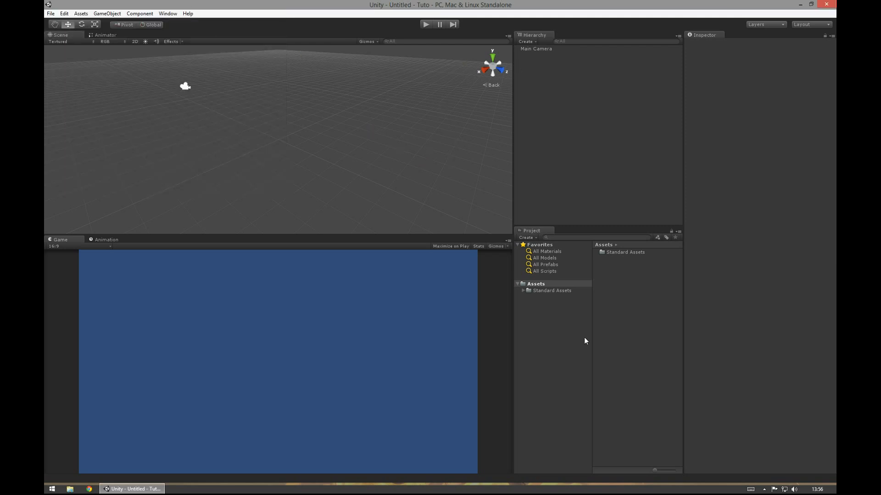
Step: Import the Textures folder from the desktop into the project's Assets
{"action": "left_click", "coordinate": [562, 292]}
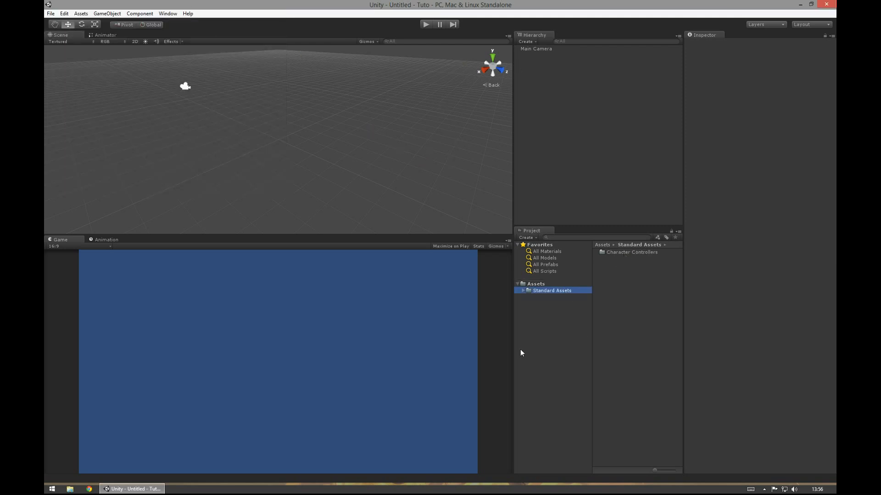
{"action": "left_click", "coordinate": [836, 493]}
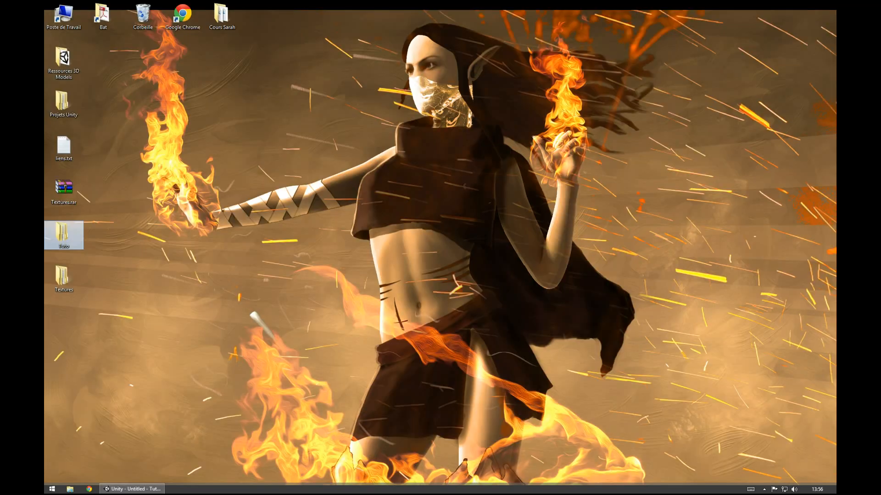
{"action": "left_click_drag", "start_coordinate": [83, 283], "coordinate": [538, 286]}
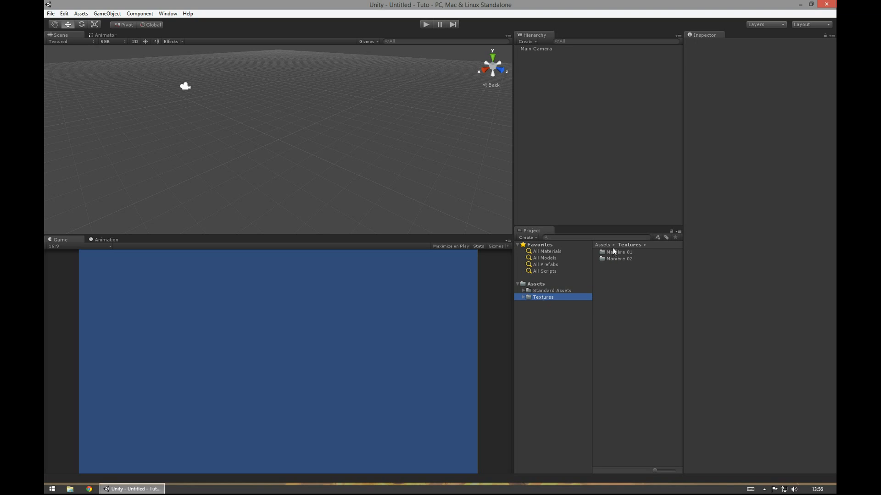
Step: Open the imported Manière 01 folder and preview the Foxrun and idle sprite sheets
{"action": "left_click", "coordinate": [614, 252]}
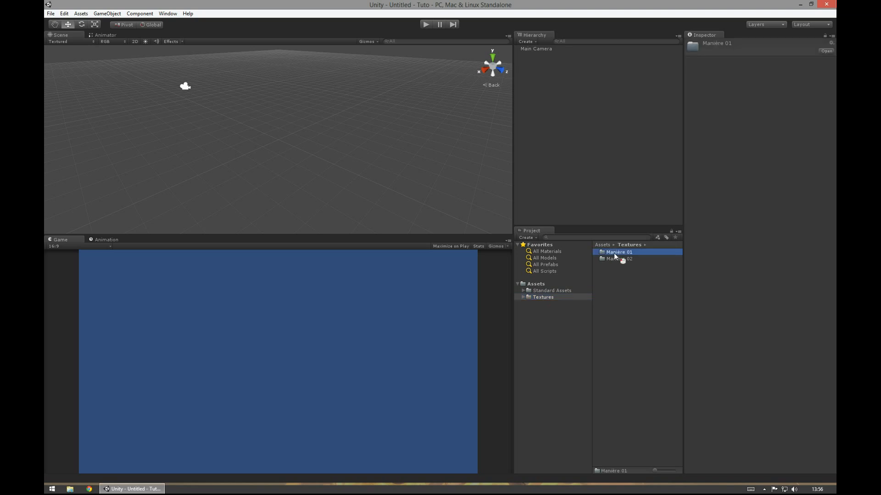
{"action": "double_click", "coordinate": [614, 252]}
{"action": "left_click", "coordinate": [614, 254]}
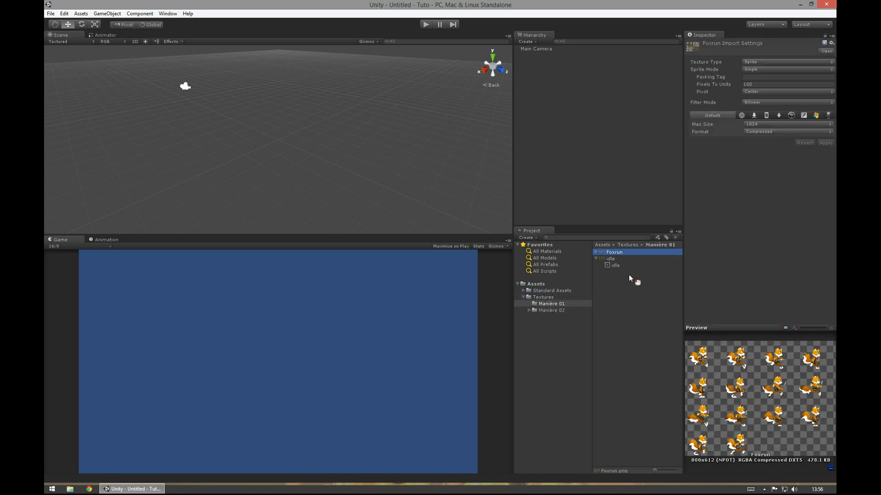
{"action": "left_click_drag", "start_coordinate": [607, 260], "coordinate": [612, 259]}
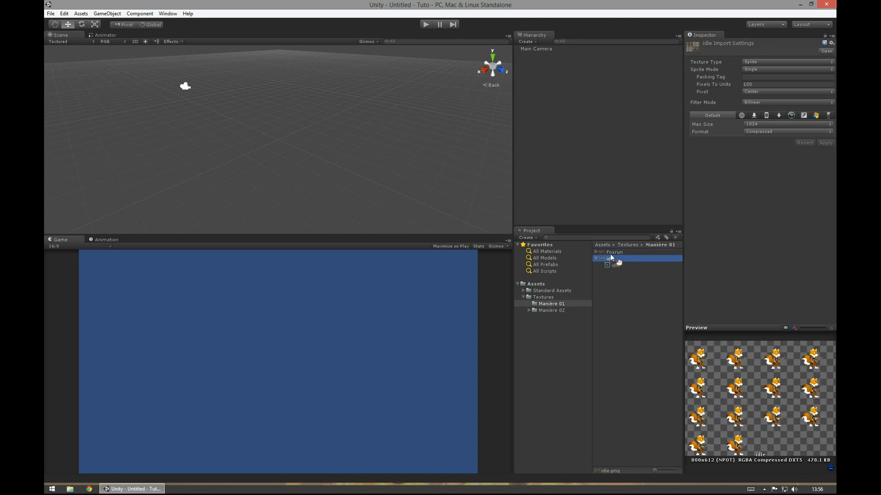
{"action": "left_click", "coordinate": [610, 254]}
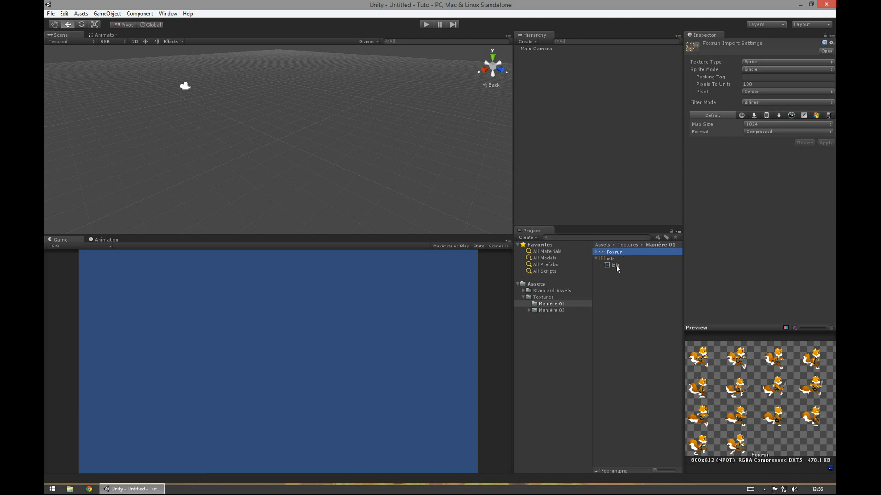
Step: Preview the separate frames in the Idle folder of Manière 02 one by one and return to Manière 02
{"action": "mouse_move", "coordinate": [616, 266]}
{"action": "left_mouse_down"}
{"action": "mouse_move", "coordinate": [565, 311]}
{"action": "mouse_move", "coordinate": [636, 254]}
{"action": "mouse_move", "coordinate": [608, 260]}
{"action": "left_mouse_up"}
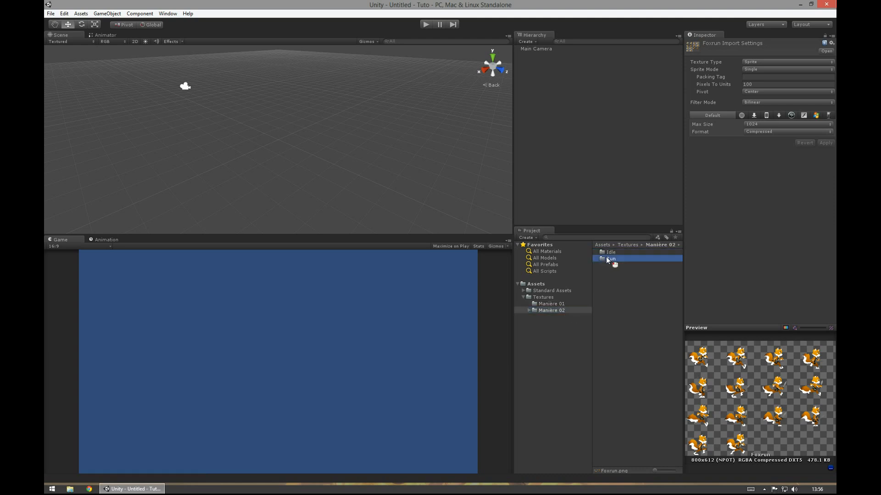
{"action": "double_click", "coordinate": [606, 254]}
{"action": "left_click", "coordinate": [626, 252]}
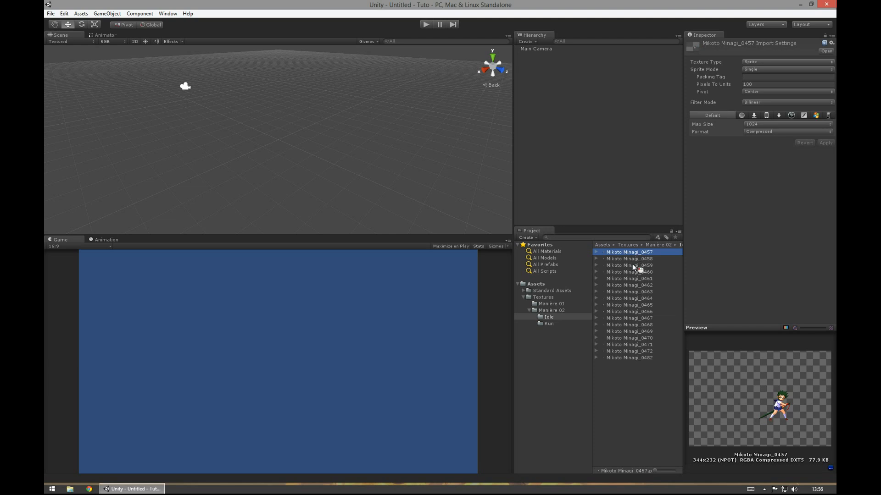
{"action": "key", "text": "Down"}
{"action": "key", "text": "Down"}
{"action": "key", "text": "Down"}
{"action": "key", "text": "Down"}
{"action": "key", "text": "Down"}
{"action": "key", "text": "Down"}
{"action": "key", "text": "Down"}
{"action": "key", "text": "Down"}
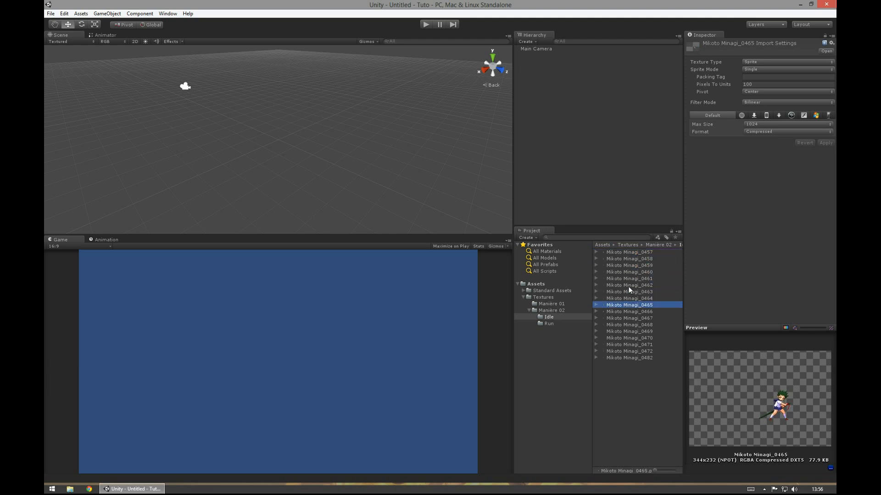
{"action": "key", "text": "Down"}
{"action": "key", "text": "Down"}
{"action": "key", "text": "Down"}
{"action": "key", "text": "Down"}
{"action": "key", "text": "Down"}
{"action": "key", "text": "Down"}
{"action": "key", "text": "Down"}
{"action": "key", "text": "Down"}
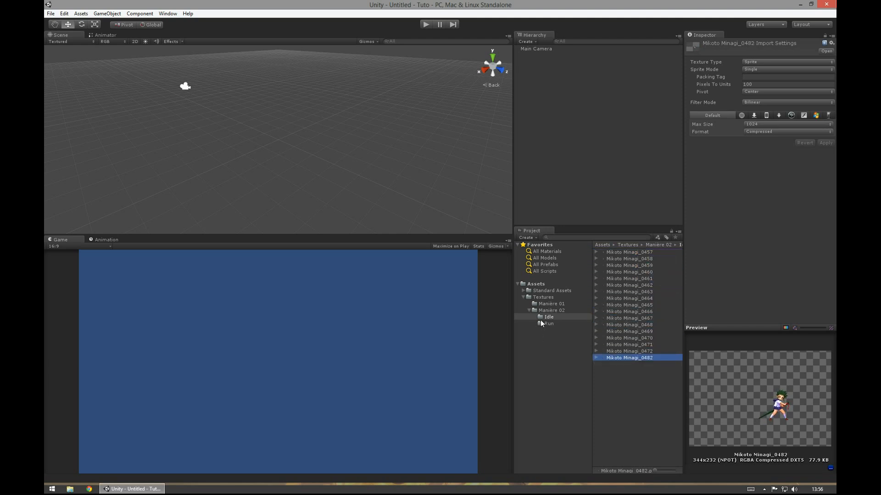
{"action": "left_click", "coordinate": [533, 312]}
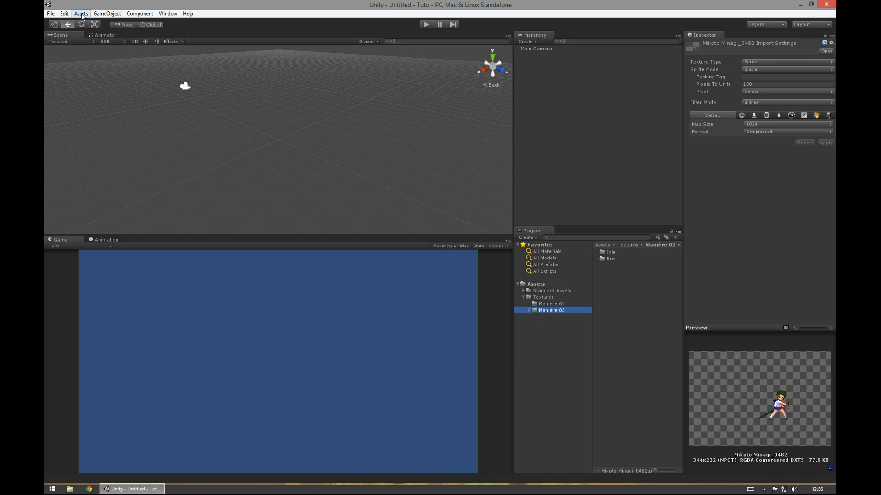
Step: Add a cube to the scene and set its X scale to 15
{"action": "left_click", "coordinate": [107, 13]}
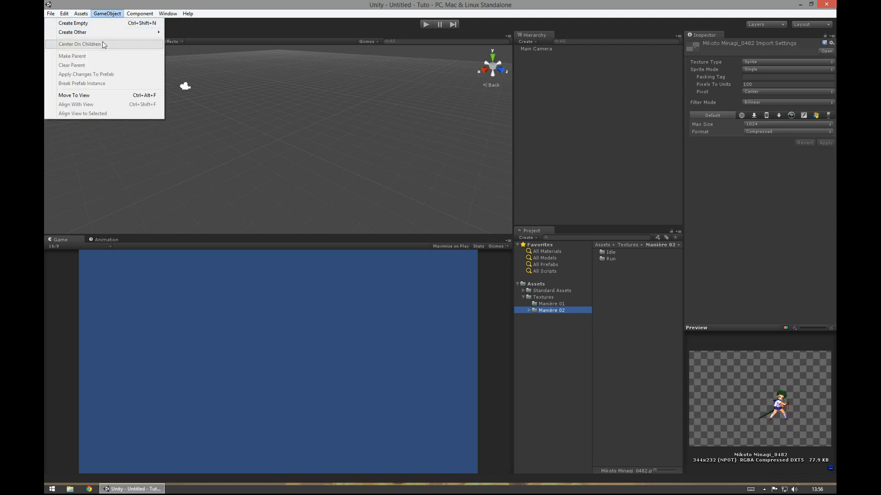
{"action": "mouse_move", "coordinate": [114, 33]}
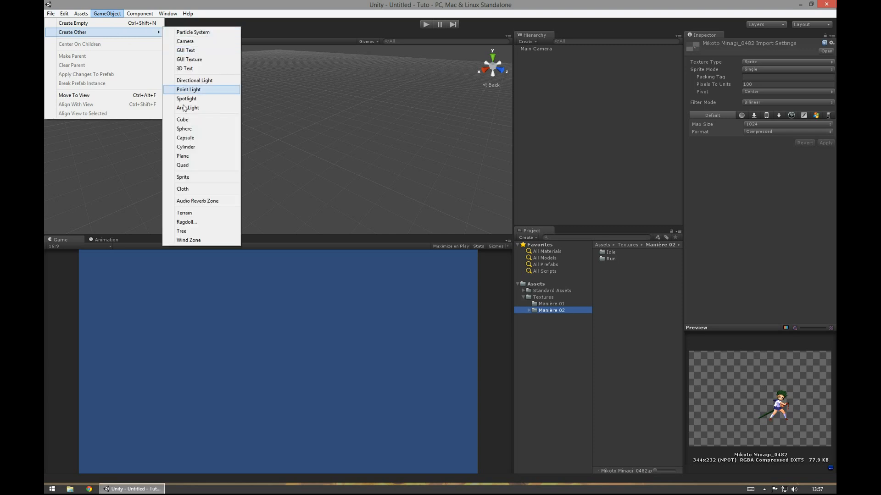
{"action": "left_click", "coordinate": [184, 119]}
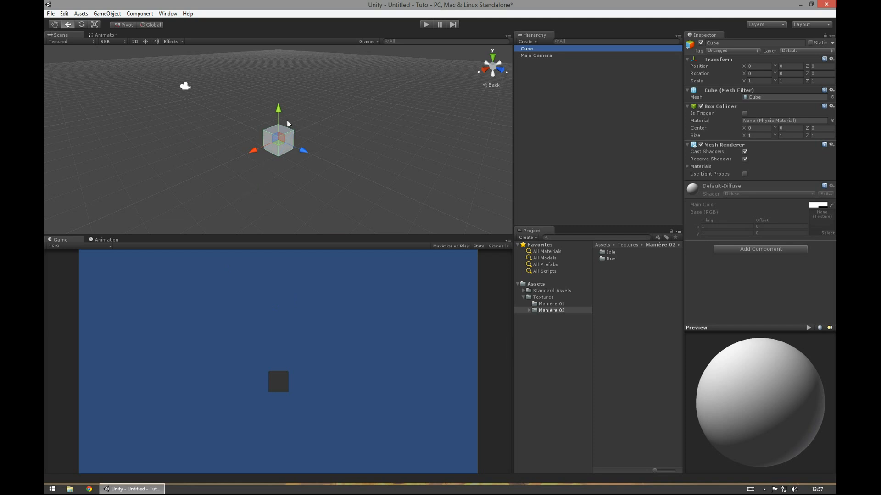
{"action": "left_click", "coordinate": [760, 81]}
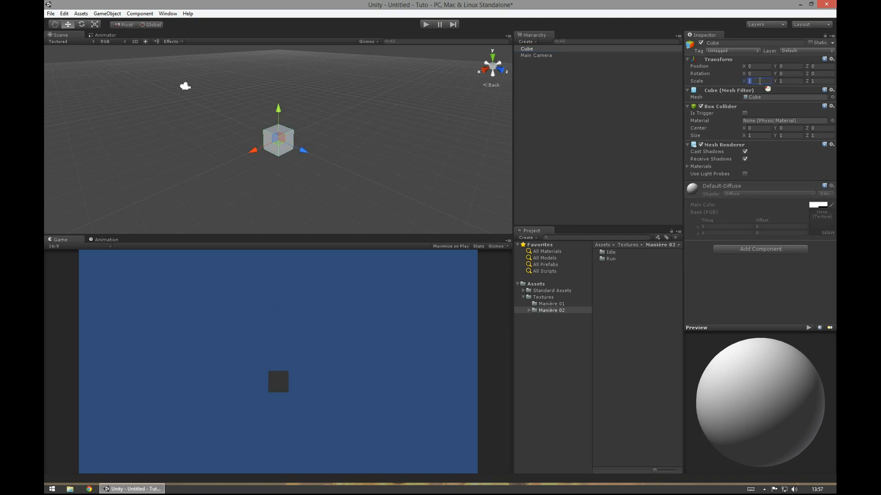
{"action": "type", "text": "10"}
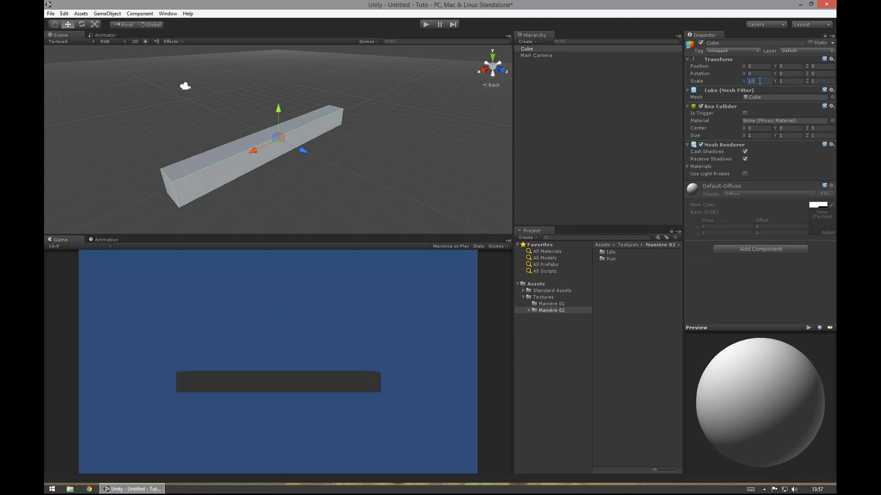
{"action": "double_click", "coordinate": [759, 81]}
{"action": "type", "text": "15"}
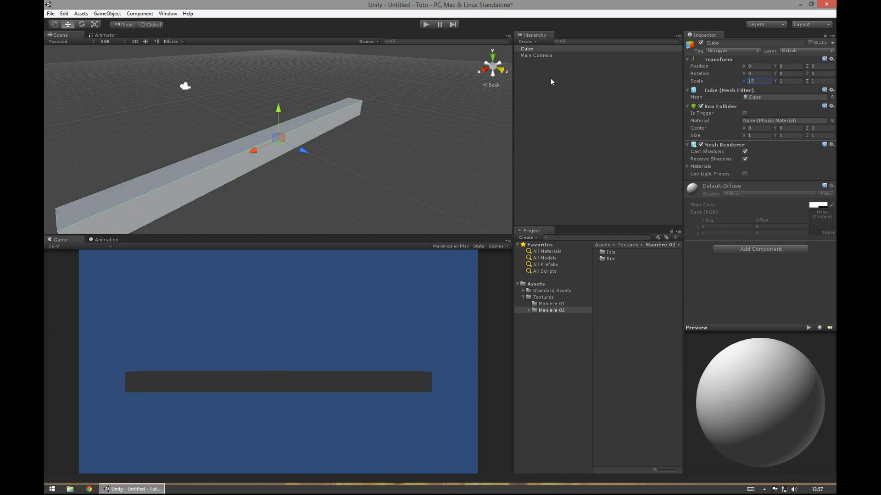
Step: Switch the Main Camera's projection to Orthographic
{"action": "left_click", "coordinate": [543, 54]}
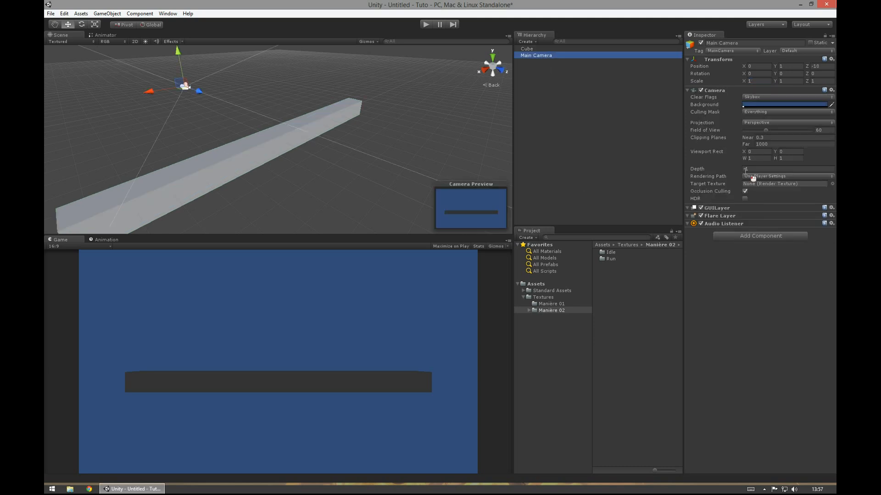
{"action": "left_click", "coordinate": [755, 123]}
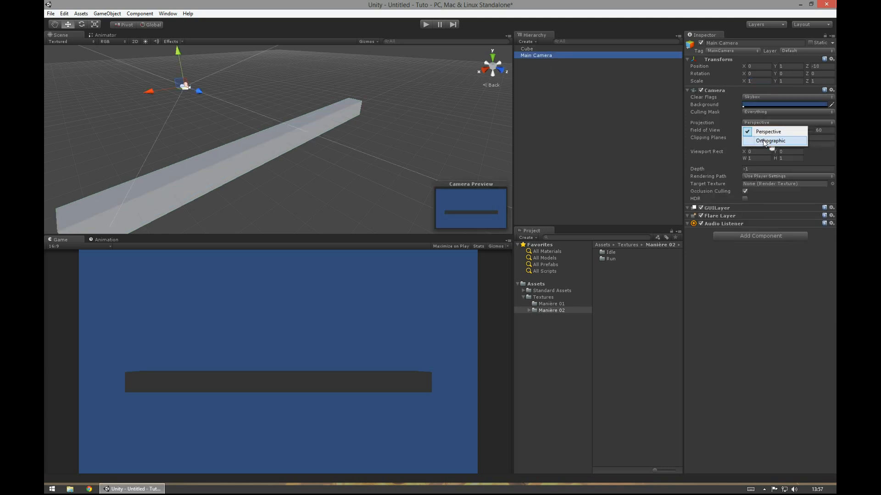
{"action": "left_click", "coordinate": [764, 141]}
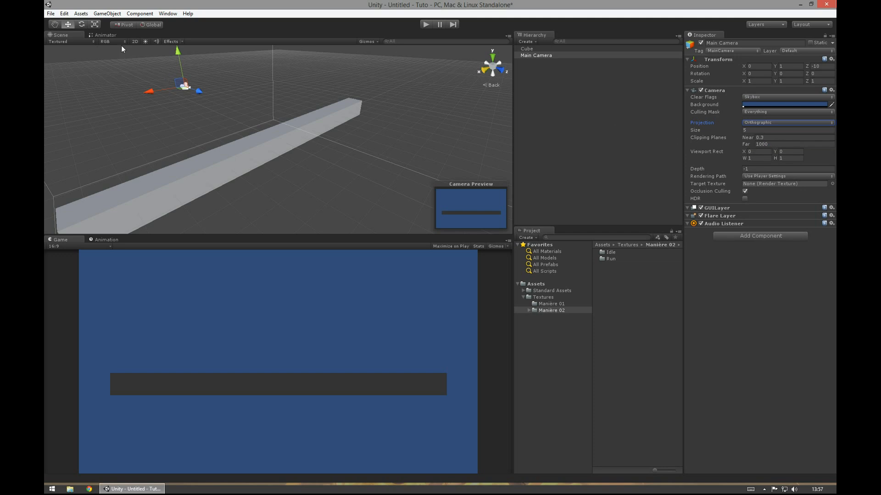
Step: Create an empty game object, raise it to a Y position of about 0.8 and rename it Player
{"action": "left_click", "coordinate": [106, 15]}
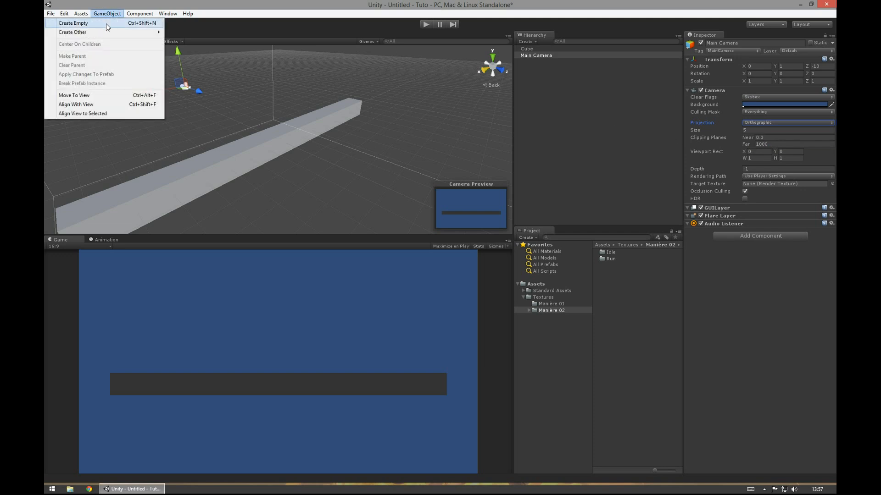
{"action": "left_click", "coordinate": [106, 23]}
{"action": "left_click_drag", "start_coordinate": [276, 111], "coordinate": [275, 99]}
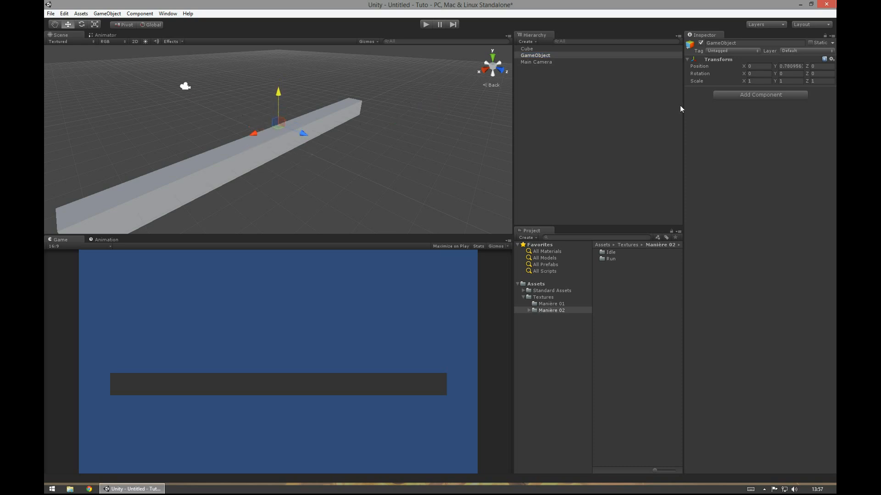
{"action": "left_click", "coordinate": [540, 55]}
{"action": "left_click", "coordinate": [540, 55]}
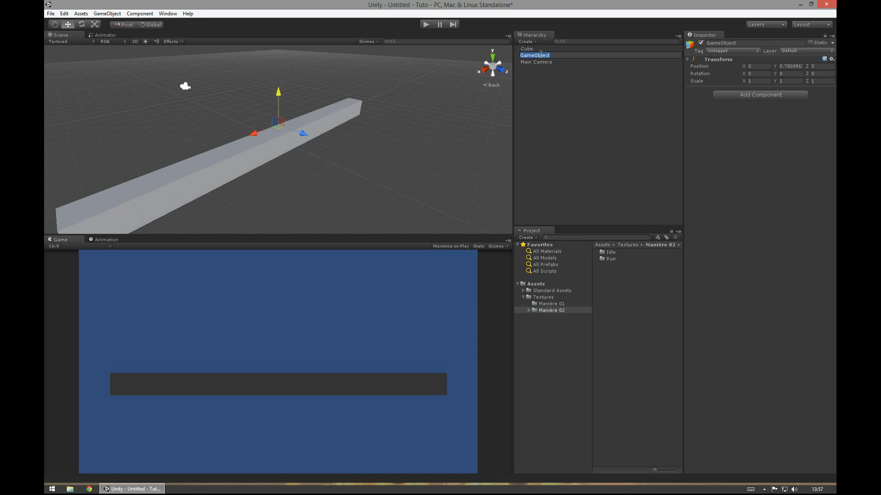
{"action": "type", "text": "Player"}
{"action": "key", "text": "Return"}
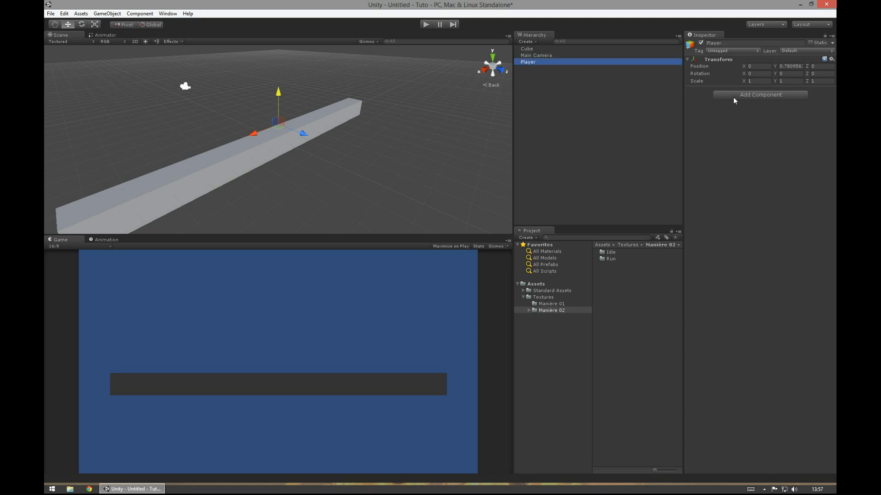
Step: Add a Sprite Renderer component to Player and assign it the idle sprite from the Manière 01 folder
{"action": "left_click", "coordinate": [733, 98]}
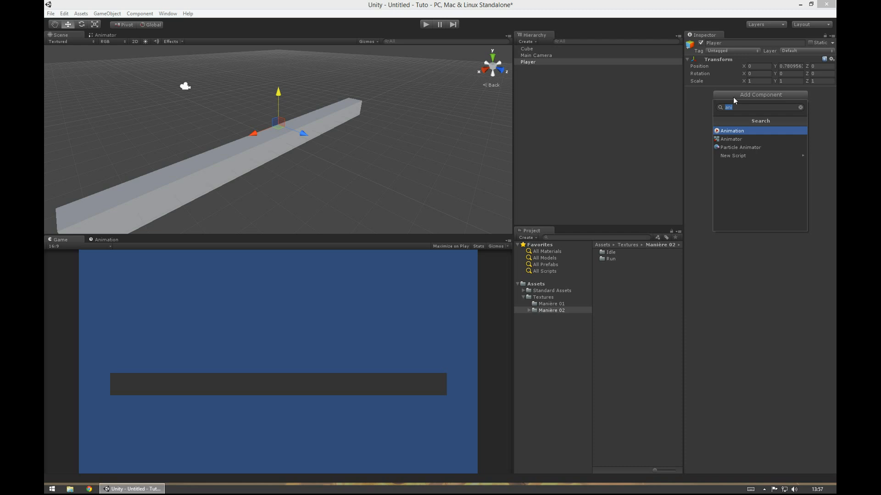
{"action": "type", "text": "spri"}
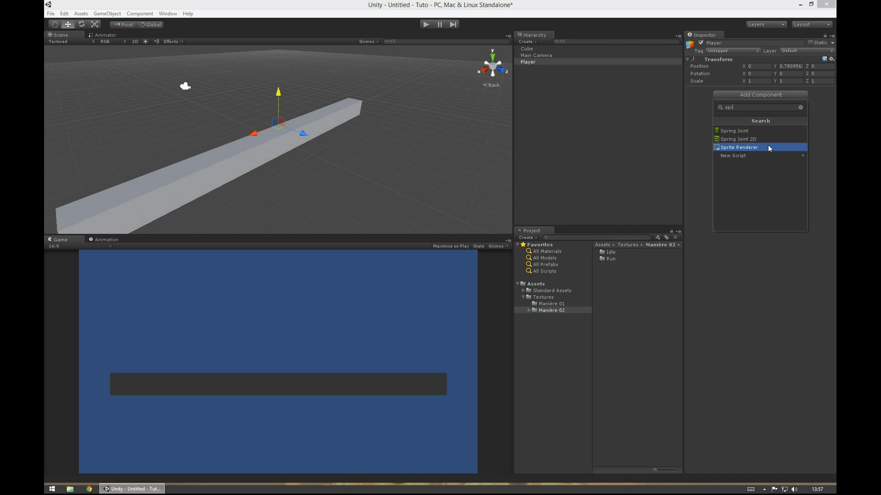
{"action": "left_click", "coordinate": [768, 148]}
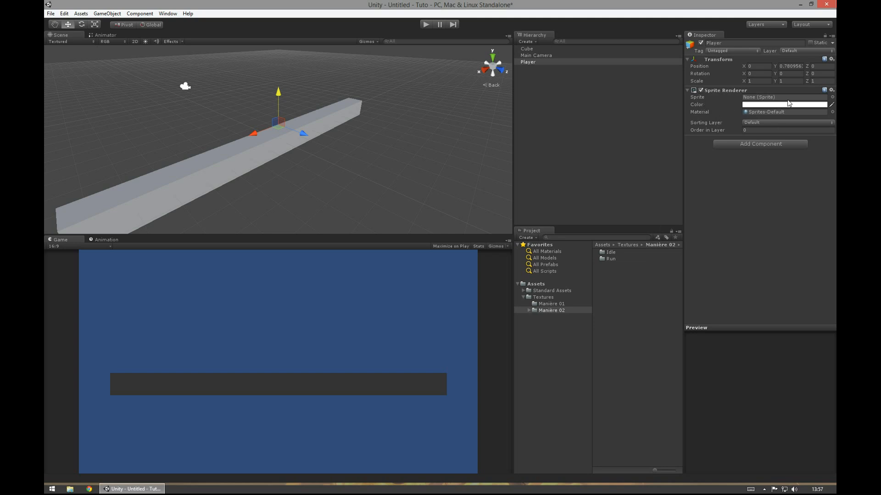
{"action": "left_click", "coordinate": [550, 305]}
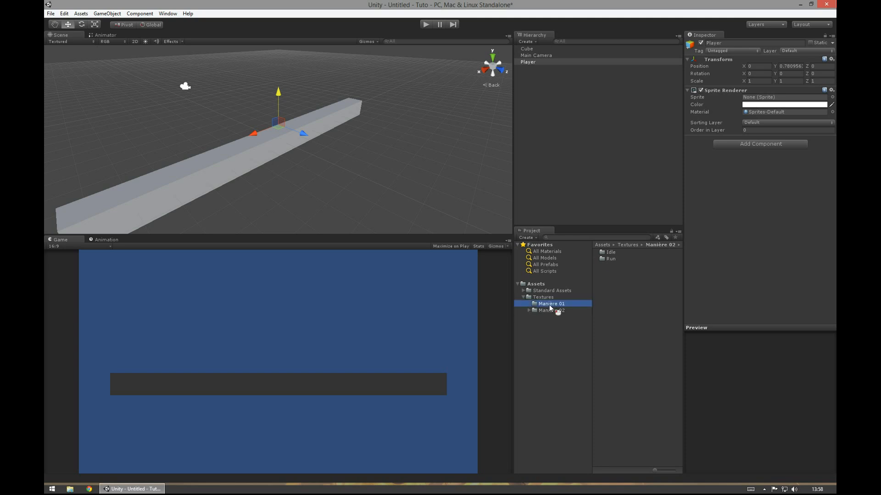
{"action": "left_click_drag", "start_coordinate": [614, 258], "coordinate": [790, 98]}
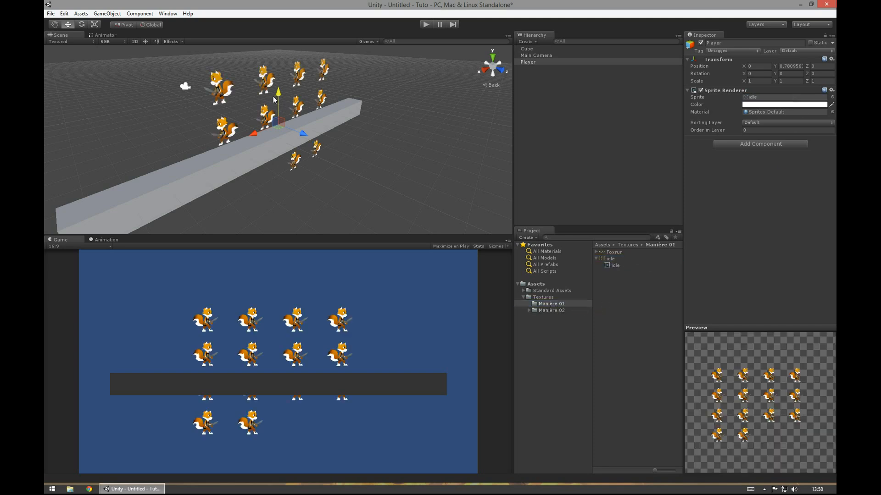
Step: Face the scene along the Z axis, lower Player to a Y position of about 0.58 and check the idle texture's import settings
{"action": "left_click", "coordinate": [484, 64]}
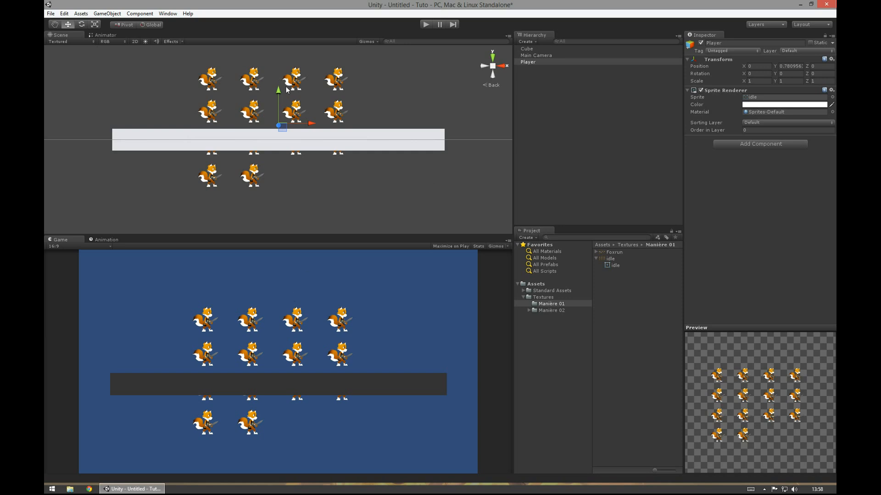
{"action": "mouse_move", "coordinate": [281, 92]}
{"action": "left_mouse_down"}
{"action": "mouse_move", "coordinate": [289, 73]}
{"action": "mouse_move", "coordinate": [293, 96]}
{"action": "left_mouse_up"}
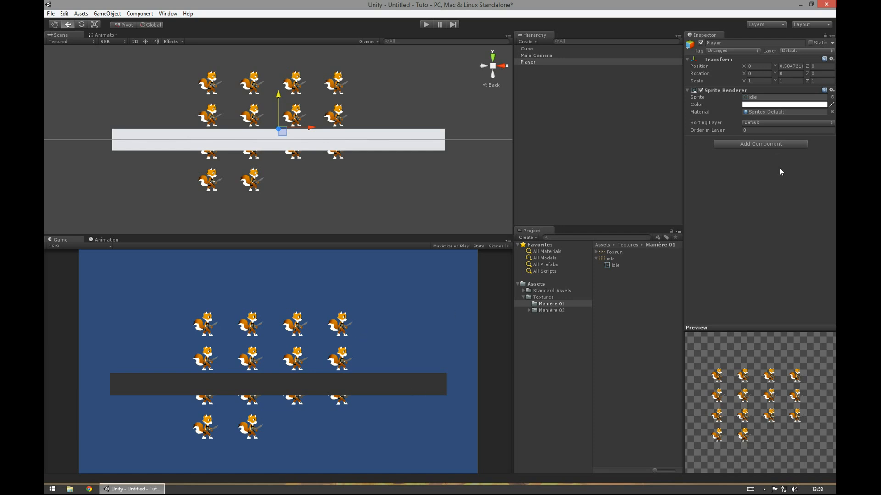
{"action": "left_click", "coordinate": [607, 259]}
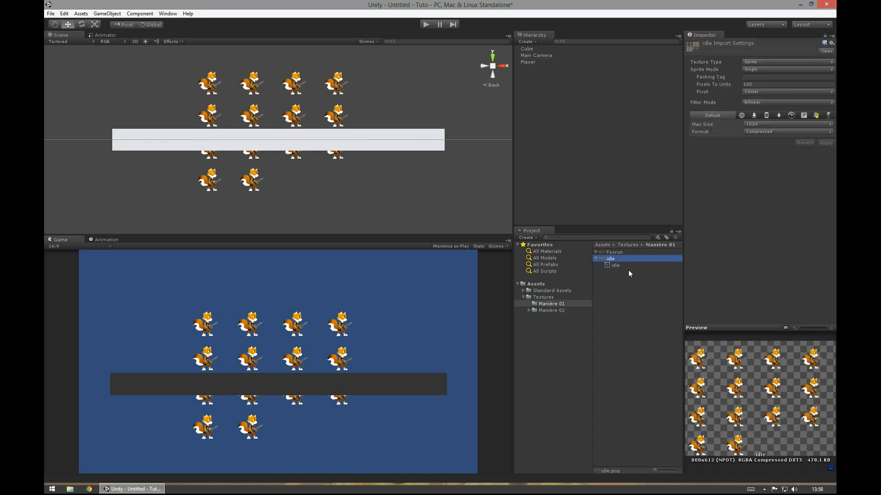
{"action": "left_click", "coordinate": [531, 61]}
{"action": "left_click_drag", "start_coordinate": [615, 266], "coordinate": [614, 260]}
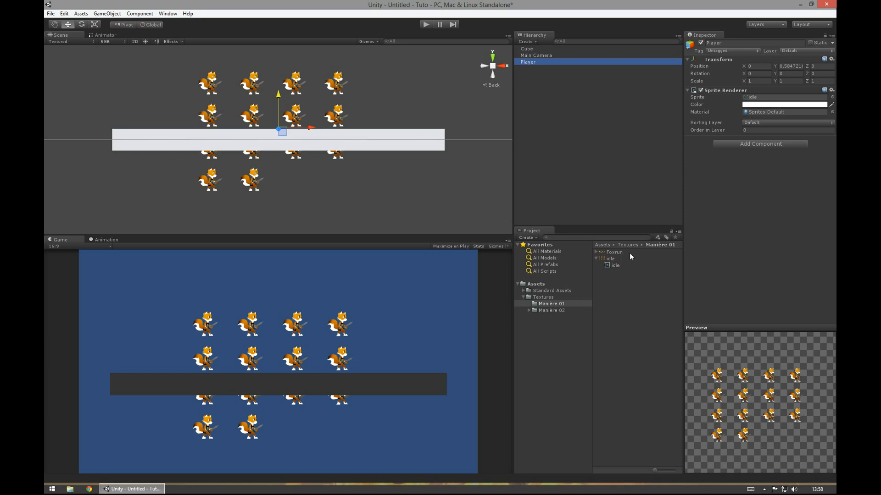
Step: Keep the idle texture's type as Sprite and set its Sprite Mode to Multiple
{"action": "left_click", "coordinate": [610, 260]}
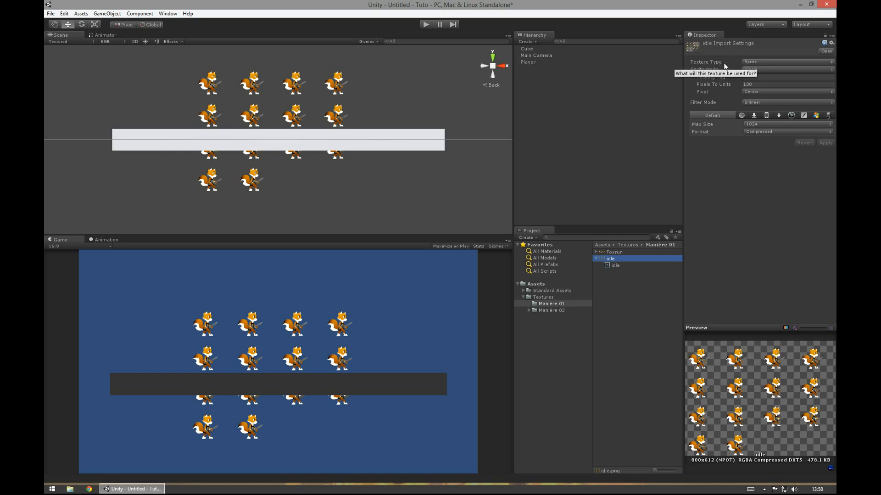
{"action": "left_click", "coordinate": [745, 62]}
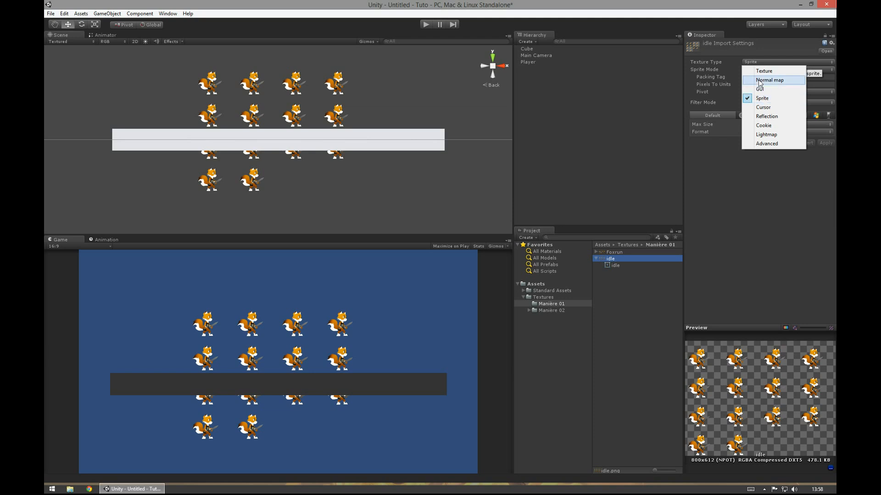
{"action": "left_click", "coordinate": [761, 98]}
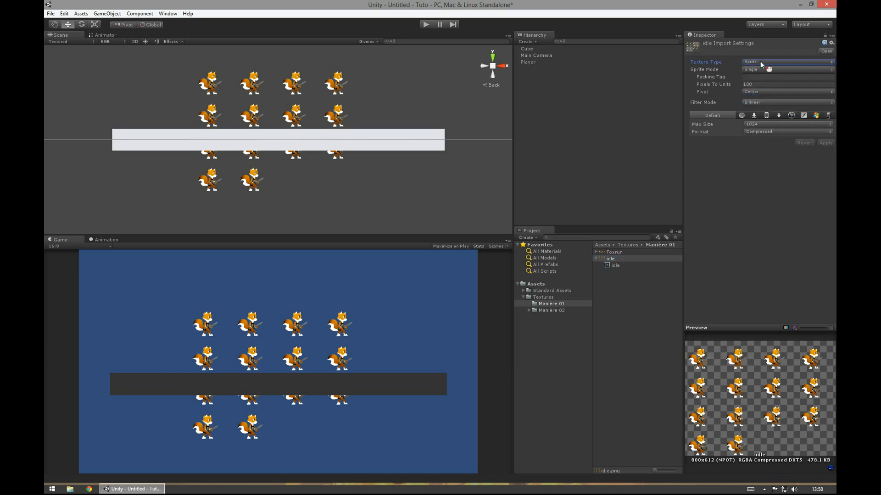
{"action": "left_click", "coordinate": [700, 70]}
{"action": "left_click", "coordinate": [773, 70]}
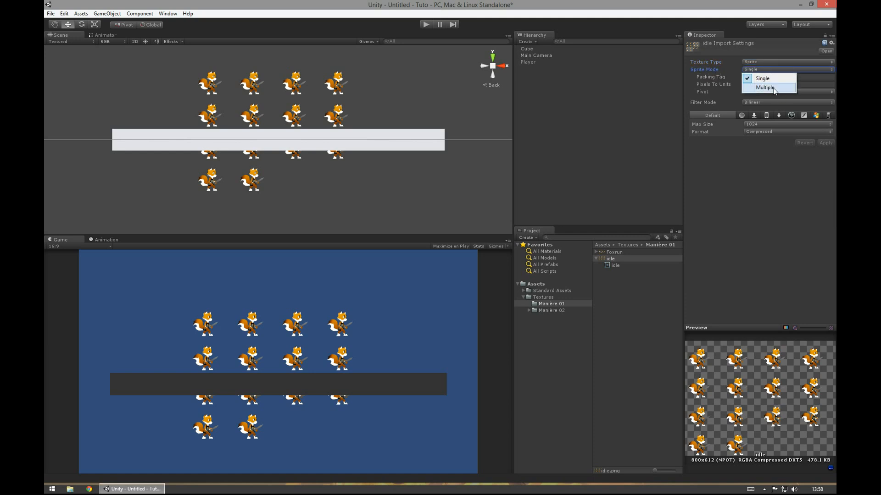
{"action": "left_click", "coordinate": [759, 90]}
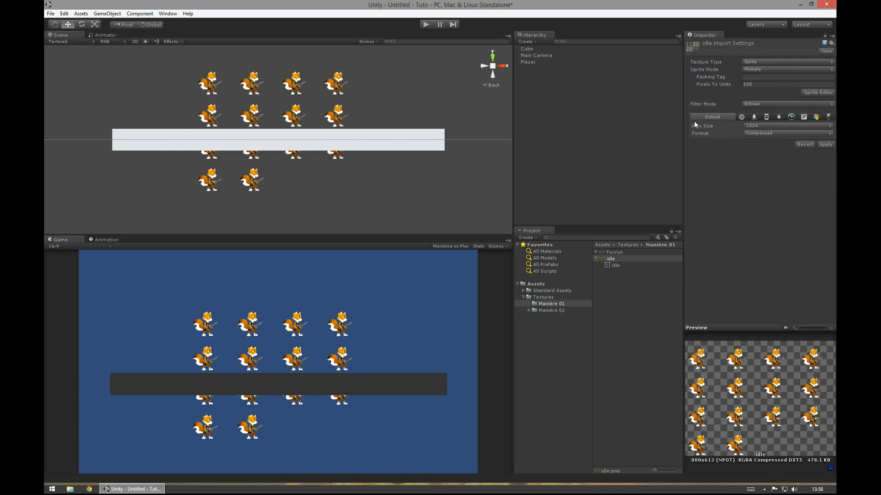
Step: Set the idle texture's Max Size to 4096 and its Format to Truecolor, and apply the import settings
{"action": "left_click", "coordinate": [752, 126]}
{"action": "left_click", "coordinate": [764, 199]}
{"action": "left_click", "coordinate": [761, 133]}
{"action": "left_click", "coordinate": [764, 161]}
{"action": "left_click", "coordinate": [824, 145]}
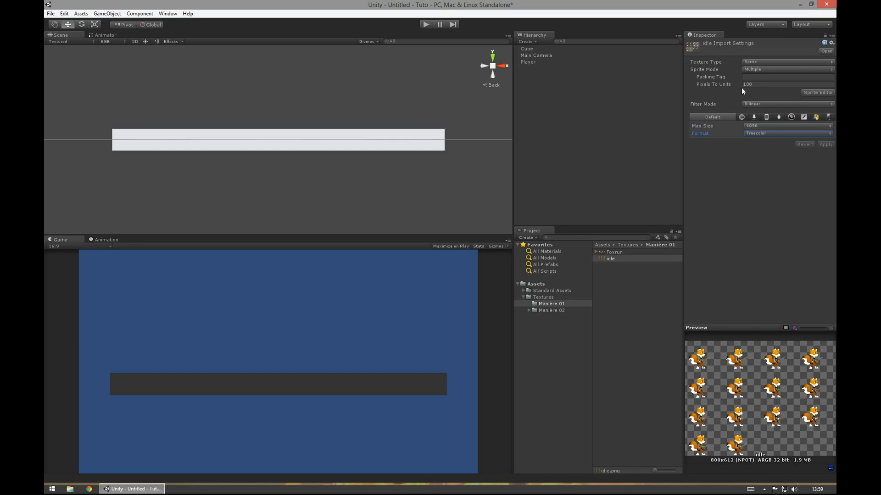
Step: Open the idle sheet in an enlarged Sprite Editor and slice it with Automatic type, Center pivot and the Delete Existing method
{"action": "left_click", "coordinate": [827, 93]}
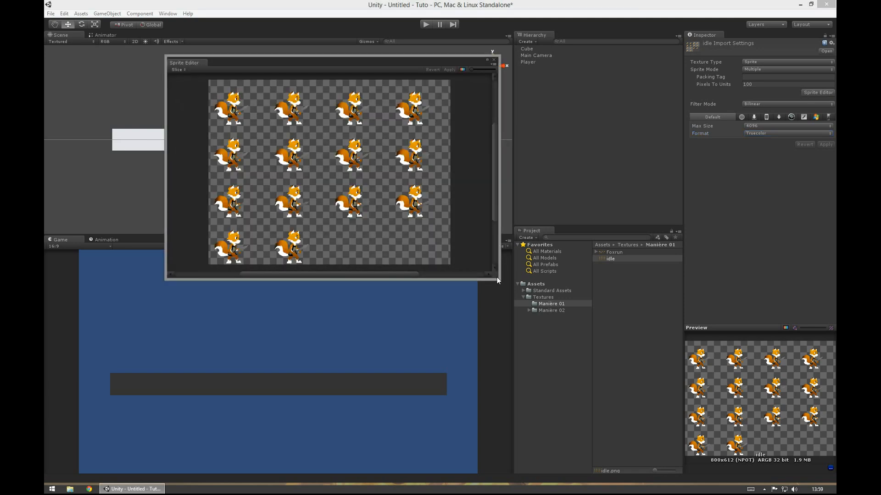
{"action": "left_click_drag", "start_coordinate": [497, 280], "coordinate": [557, 348]}
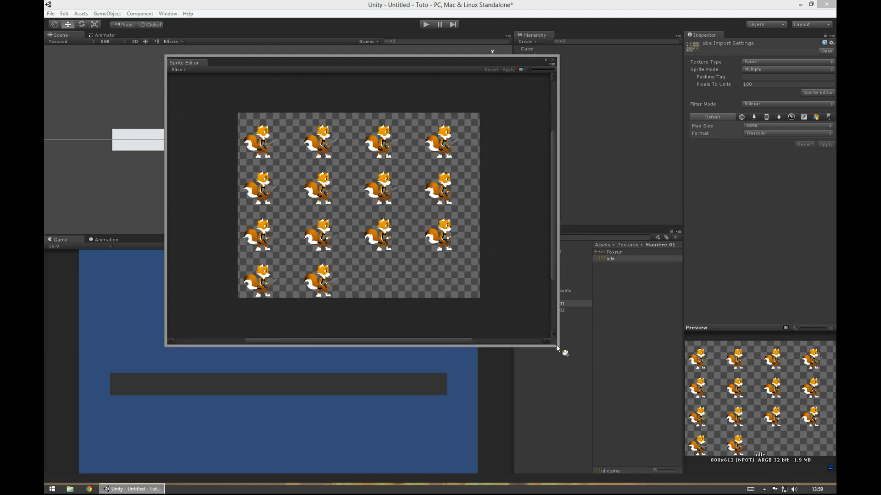
{"action": "left_click_drag", "start_coordinate": [372, 62], "coordinate": [372, 90]}
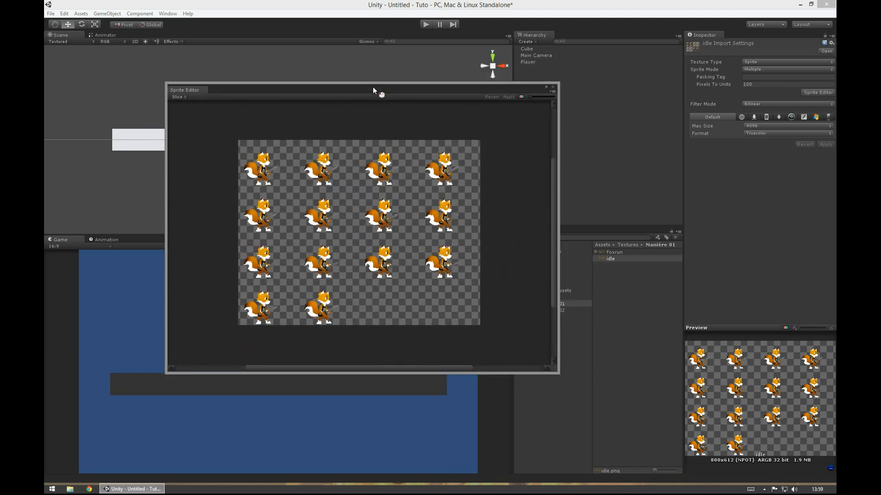
{"action": "left_click", "coordinate": [178, 97]}
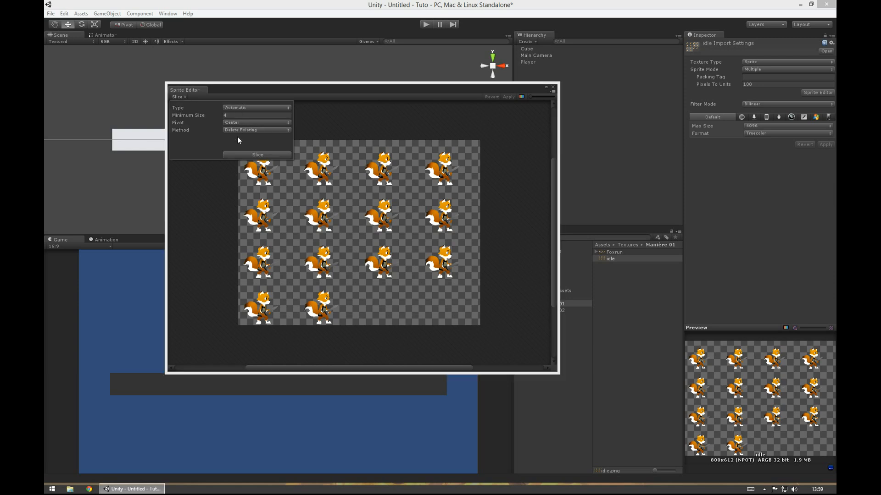
{"action": "left_click", "coordinate": [240, 155]}
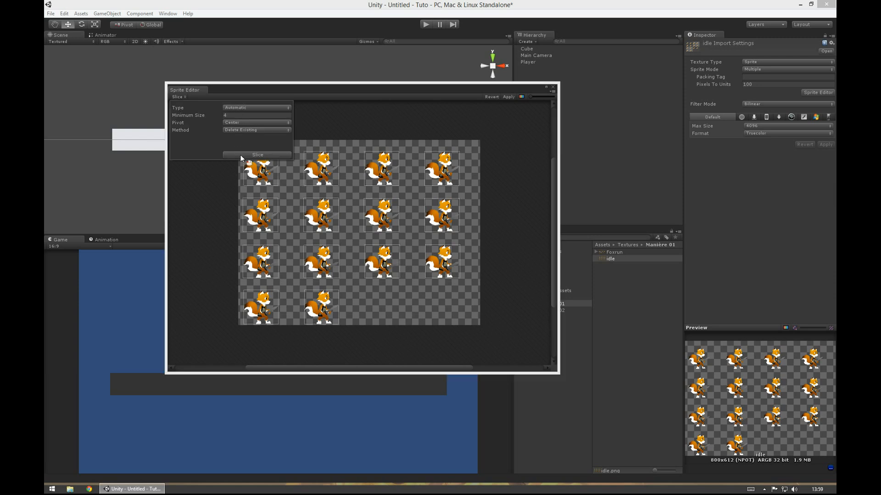
{"action": "left_click", "coordinate": [437, 124]}
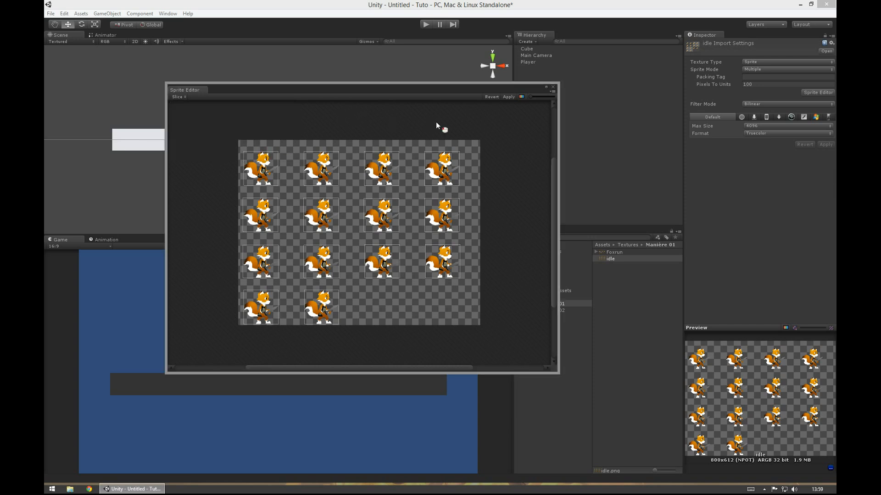
Step: Check the frame slices in the idle sheet's first two rows, apply the slicing and close the Sprite Editor
{"action": "left_click", "coordinate": [271, 182]}
{"action": "left_click", "coordinate": [326, 176]}
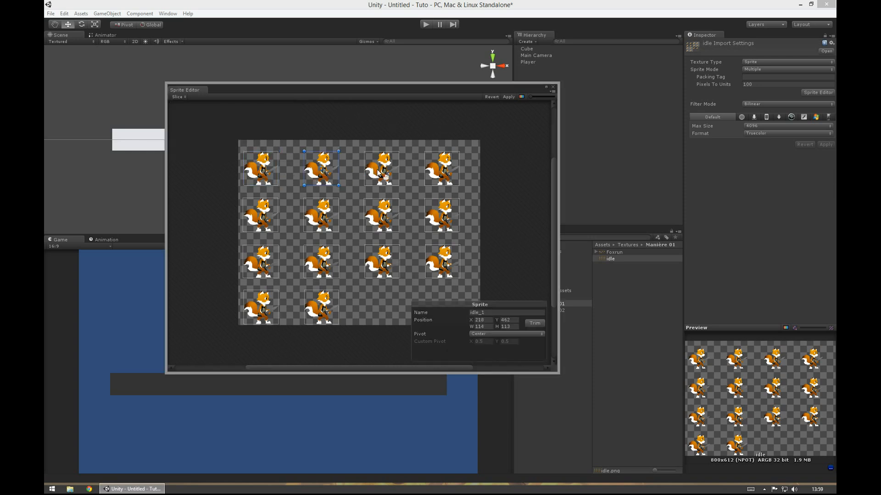
{"action": "left_click", "coordinate": [377, 173]}
{"action": "left_click", "coordinate": [441, 179]}
{"action": "left_click", "coordinate": [262, 230]}
{"action": "left_click", "coordinate": [310, 232]}
{"action": "left_click", "coordinate": [374, 220]}
{"action": "left_click", "coordinate": [433, 221]}
{"action": "left_click", "coordinate": [510, 95]}
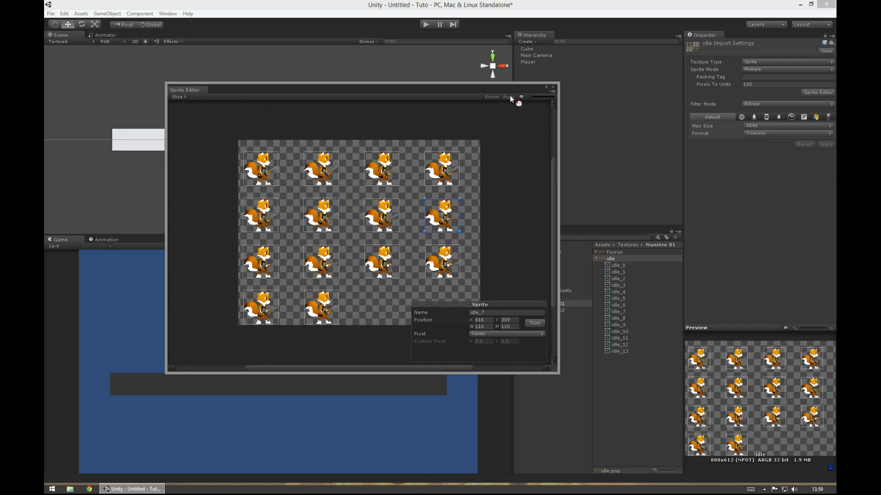
{"action": "left_click", "coordinate": [553, 86]}
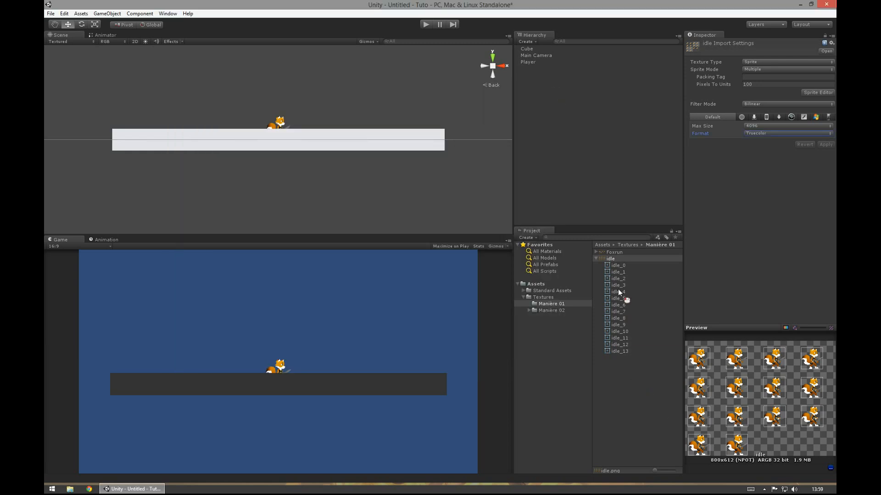
Step: Compare the Foxrun texture's sprite with the sliced idle frames, previewing the frames from idle_0 to idle_13
{"action": "left_click", "coordinate": [596, 252]}
{"action": "left_click", "coordinate": [597, 252]}
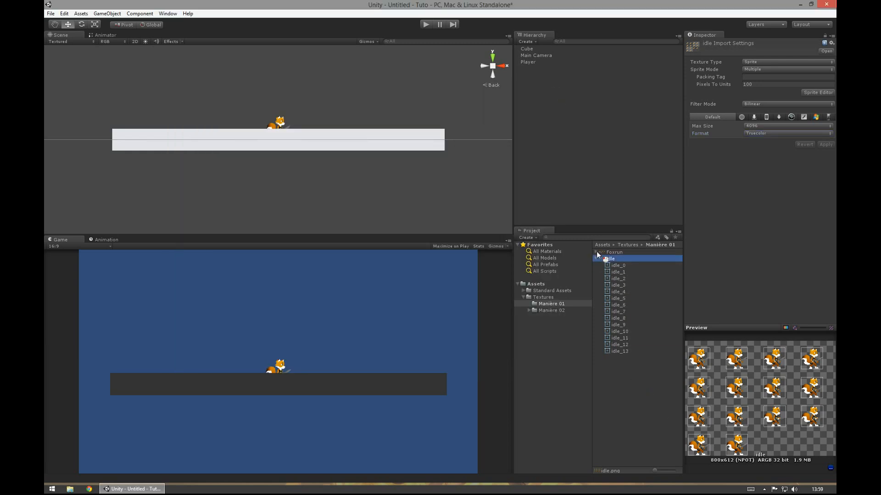
{"action": "left_click", "coordinate": [596, 252]}
{"action": "left_click", "coordinate": [618, 259]}
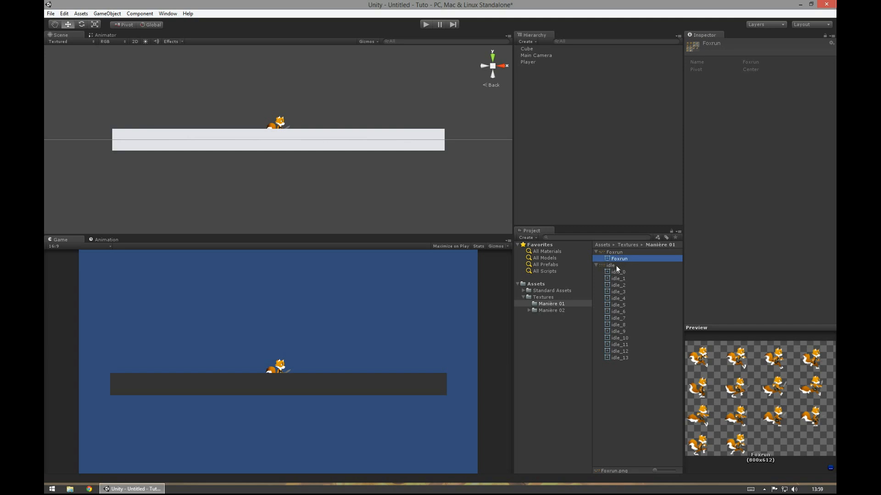
{"action": "left_click", "coordinate": [615, 265]}
{"action": "left_click", "coordinate": [619, 271]}
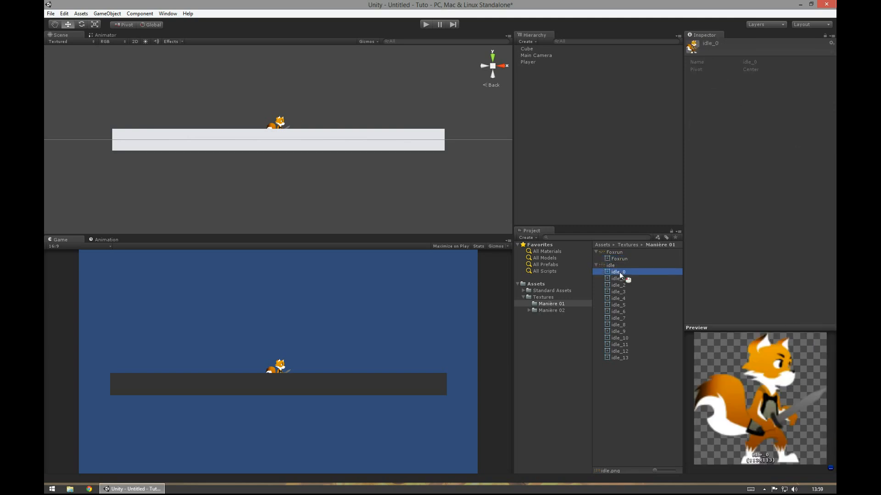
{"action": "key", "text": "Down"}
{"action": "key", "text": "Down"}
{"action": "key", "text": "Down"}
{"action": "key", "text": "Down"}
{"action": "key", "text": "Down"}
{"action": "key", "text": "Down"}
{"action": "key", "text": "Down"}
{"action": "key", "text": "Down"}
{"action": "key", "text": "Down"}
{"action": "key", "text": "Down"}
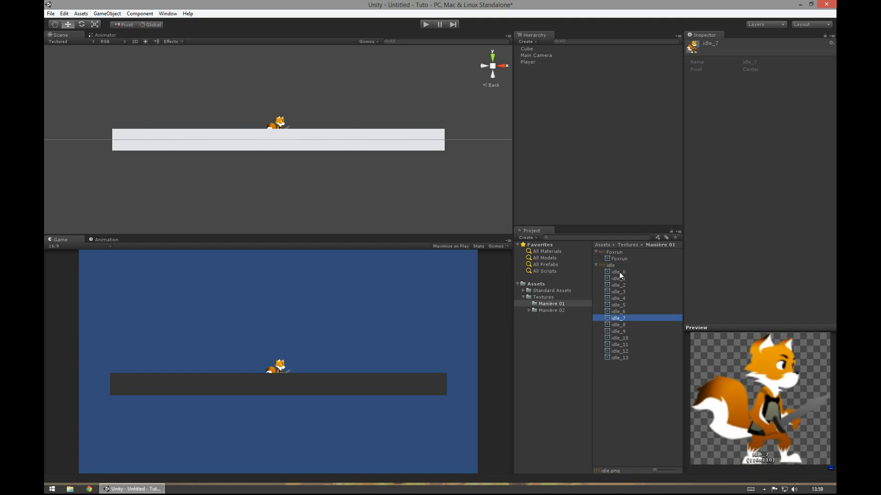
{"action": "key", "text": "Down"}
{"action": "key", "text": "Down"}
{"action": "key", "text": "Down"}
{"action": "key", "text": "Up"}
{"action": "key", "text": "Up"}
{"action": "key", "text": "Up"}
{"action": "key", "text": "Up"}
{"action": "key", "text": "Up"}
{"action": "key", "text": "Up"}
{"action": "key", "text": "Up"}
{"action": "key", "text": "Up"}
{"action": "key", "text": "Up"}
{"action": "key", "text": "Up"}
{"action": "key", "text": "Up"}
{"action": "key", "text": "Up"}
{"action": "key", "text": "Up"}
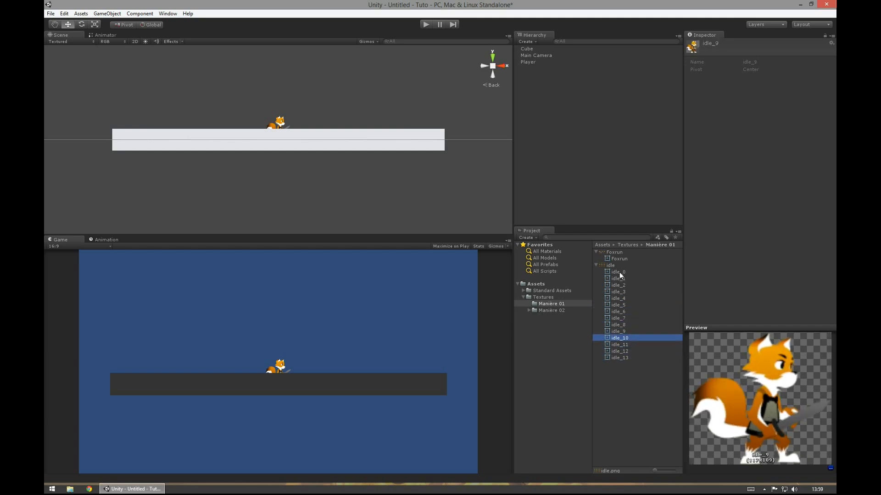
{"action": "key", "text": "Down"}
{"action": "key", "text": "Down"}
{"action": "key", "text": "Down"}
{"action": "key", "text": "Down"}
{"action": "key", "text": "Down"}
{"action": "key", "text": "Down"}
{"action": "key", "text": "Down"}
{"action": "key", "text": "Down"}
{"action": "key", "text": "Down"}
{"action": "key", "text": "Down"}
{"action": "key", "text": "Down"}
{"action": "key", "text": "Down"}
{"action": "key", "text": "Down"}
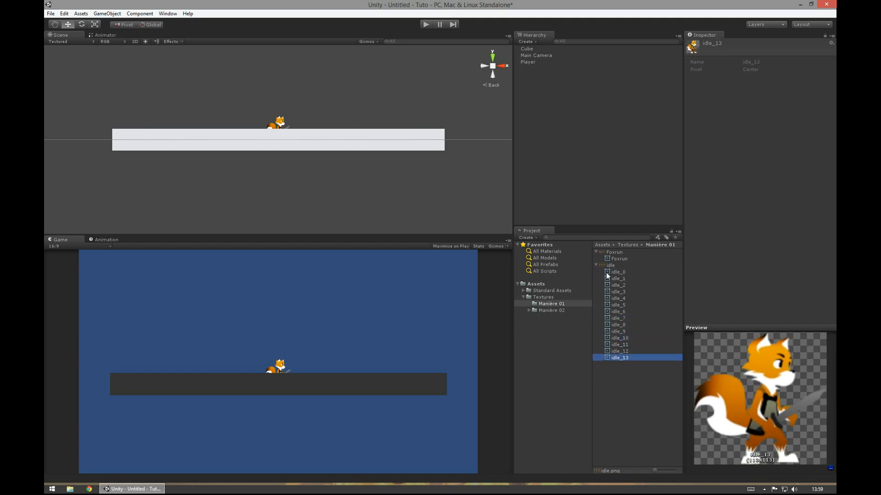
{"action": "left_click", "coordinate": [596, 265]}
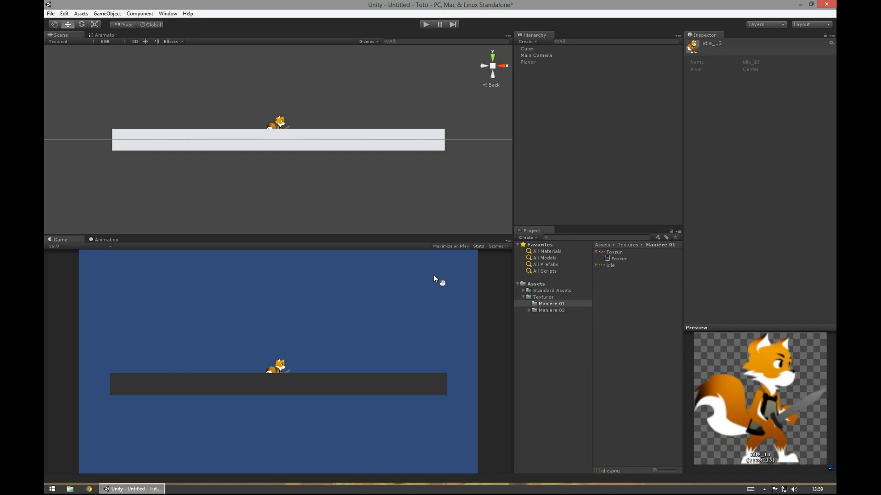
Step: Raise Player to a Y position of about 1.08 so the fox stands on top of the cube
{"action": "left_click", "coordinate": [284, 125]}
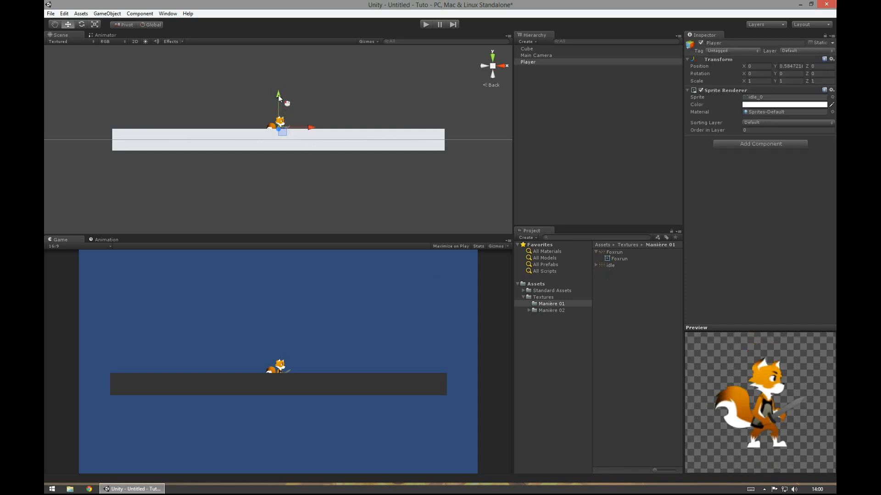
{"action": "left_click_drag", "start_coordinate": [278, 95], "coordinate": [278, 85]}
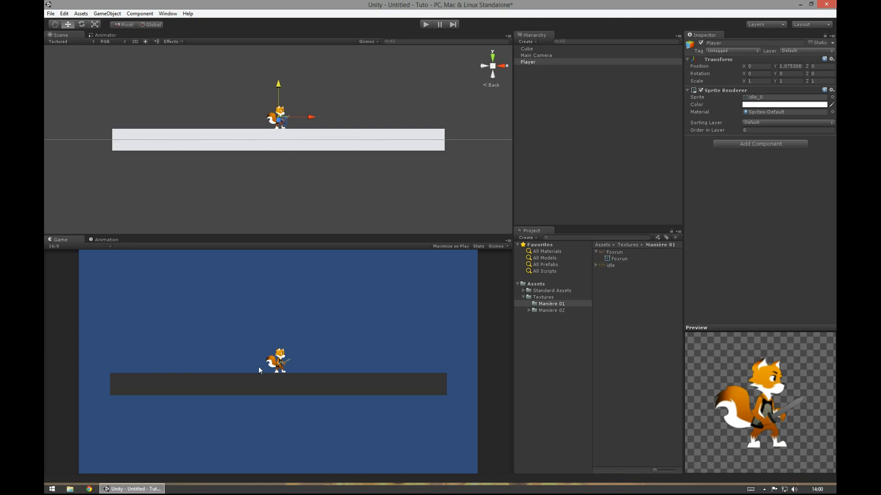
Step: Add a directional light and move it past the cube's left end, to an X position of about -9.03
{"action": "left_click", "coordinate": [95, 14]}
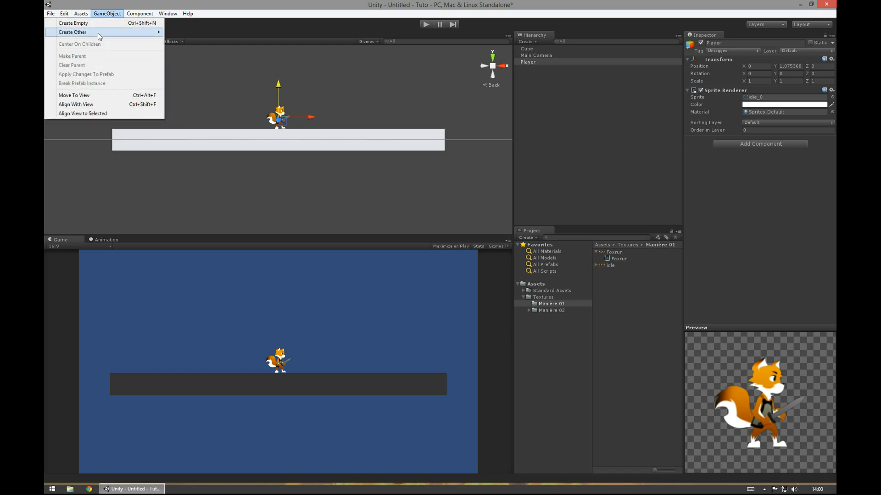
{"action": "mouse_move", "coordinate": [98, 33]}
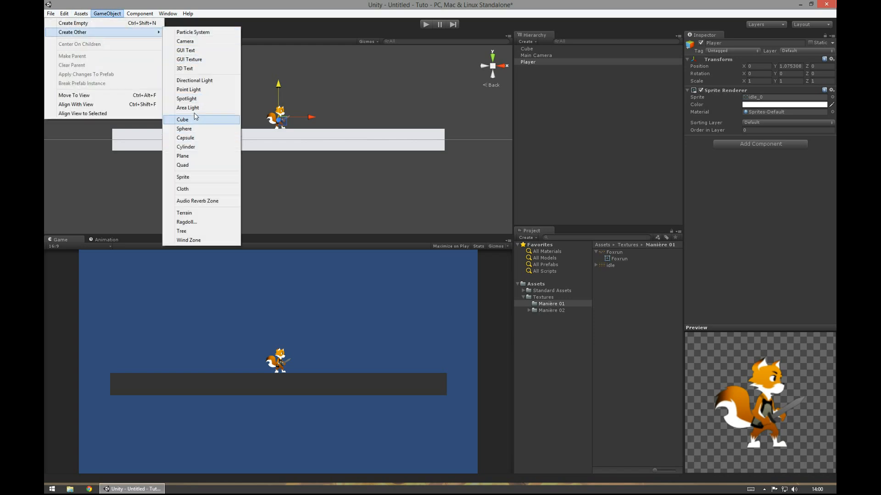
{"action": "left_click", "coordinate": [199, 81]}
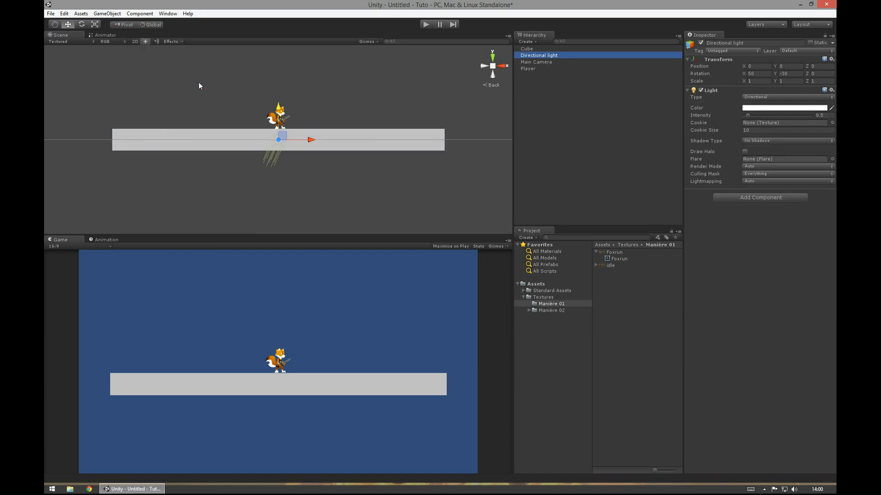
{"action": "left_click_drag", "start_coordinate": [311, 139], "coordinate": [122, 143]}
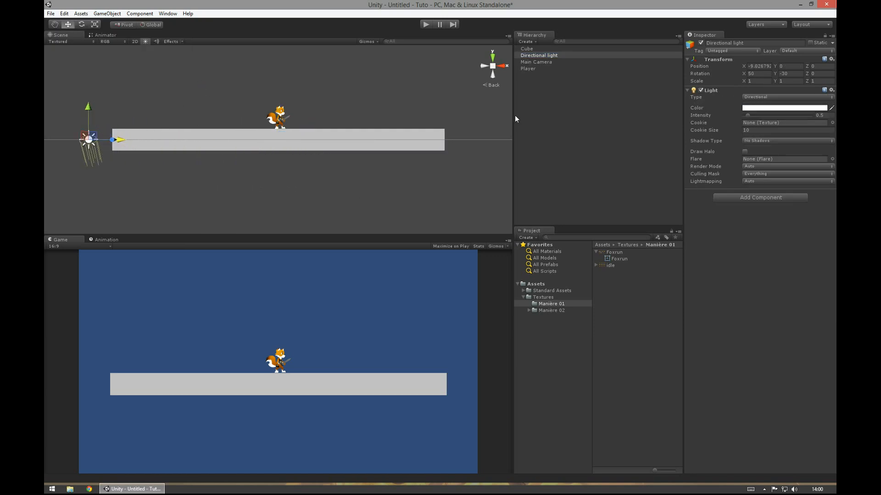
Step: Add an Animator component to Player
{"action": "left_click", "coordinate": [533, 68]}
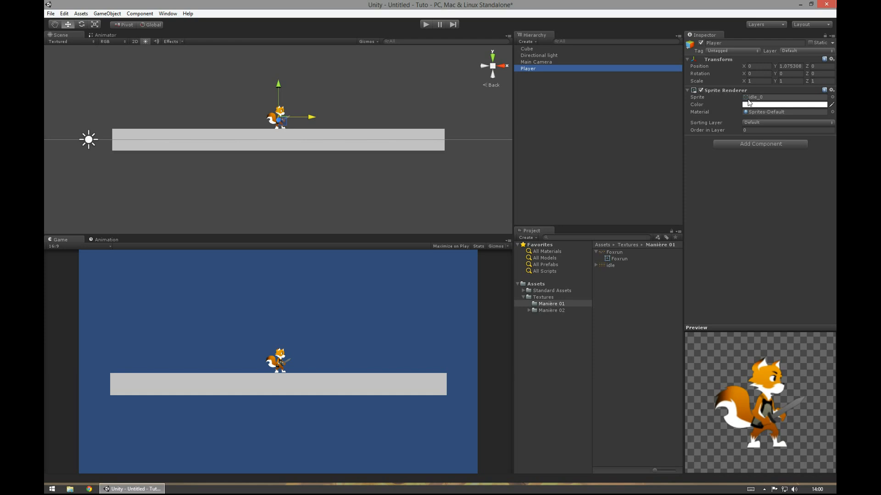
{"action": "left_click", "coordinate": [767, 144]}
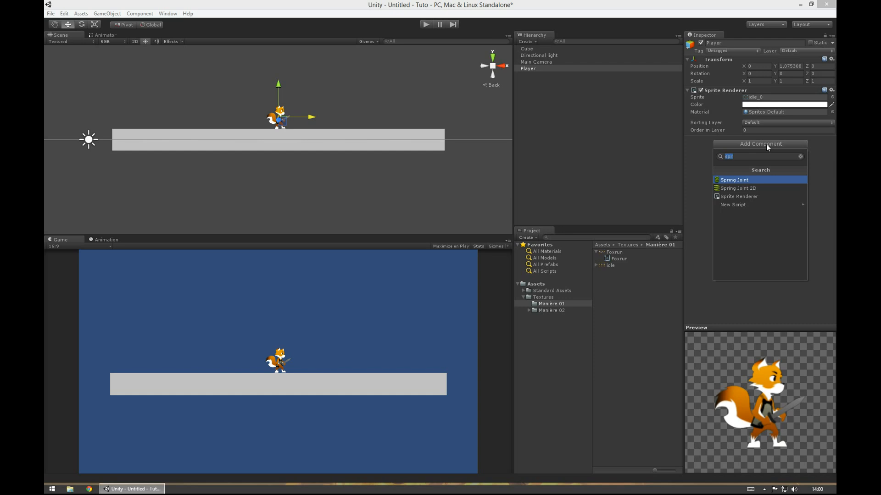
{"action": "type", "text": "ani"}
{"action": "key", "text": "Down"}
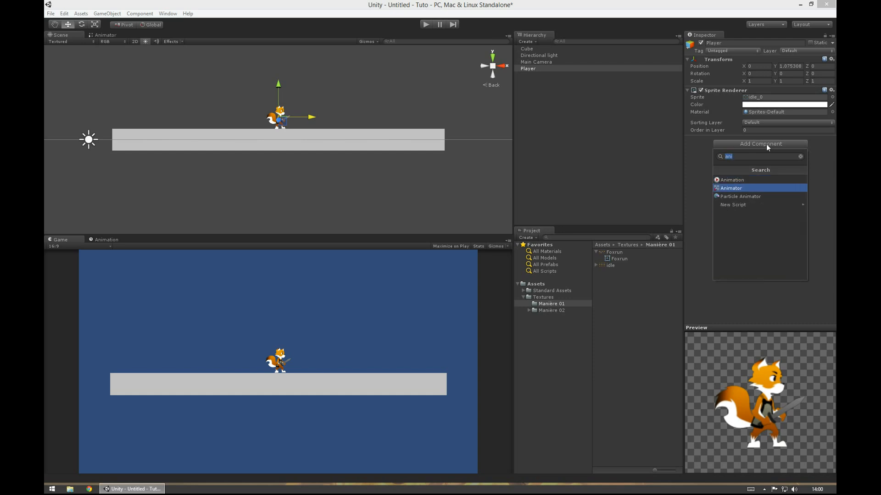
{"action": "key", "text": "Return"}
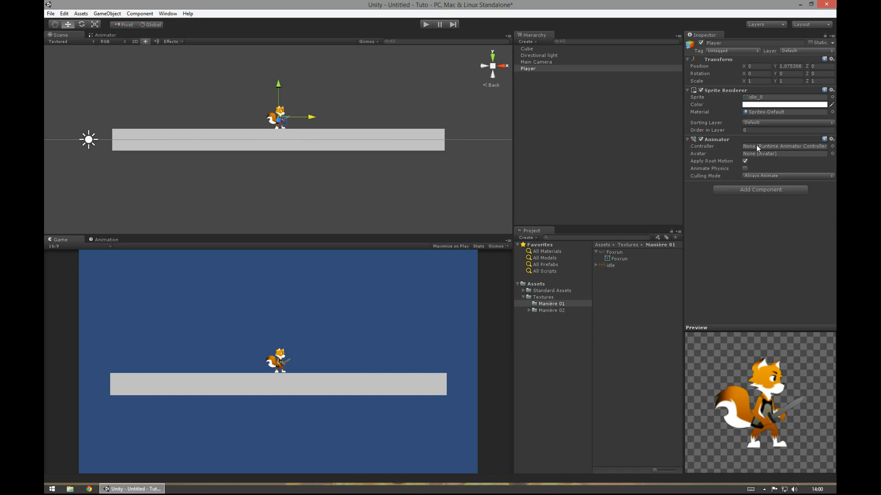
Step: Create an Animator Controller named FoxAnimator in the Manière 01 folder
{"action": "left_click", "coordinate": [607, 281]}
{"action": "right_click", "coordinate": [607, 282]}
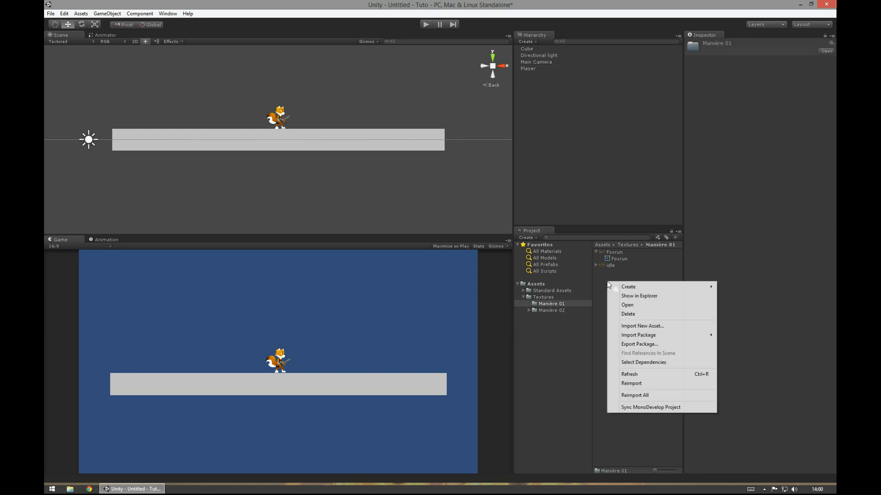
{"action": "mouse_move", "coordinate": [624, 289]}
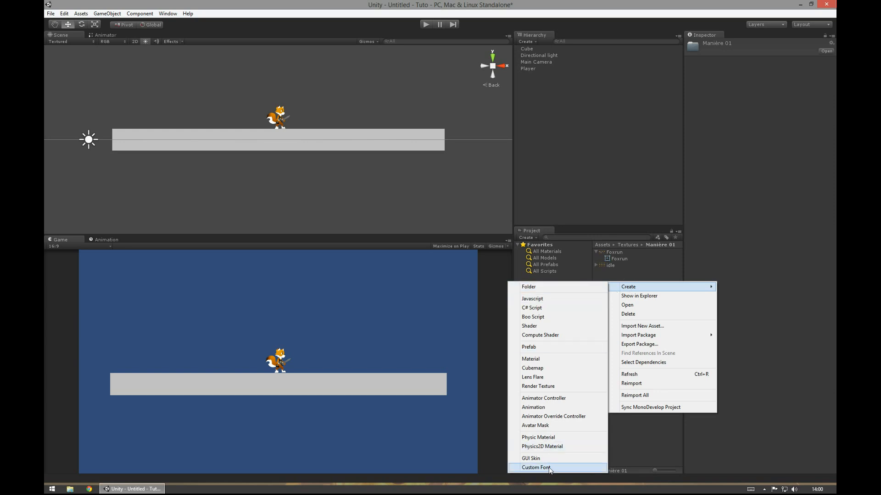
{"action": "left_click", "coordinate": [556, 398]}
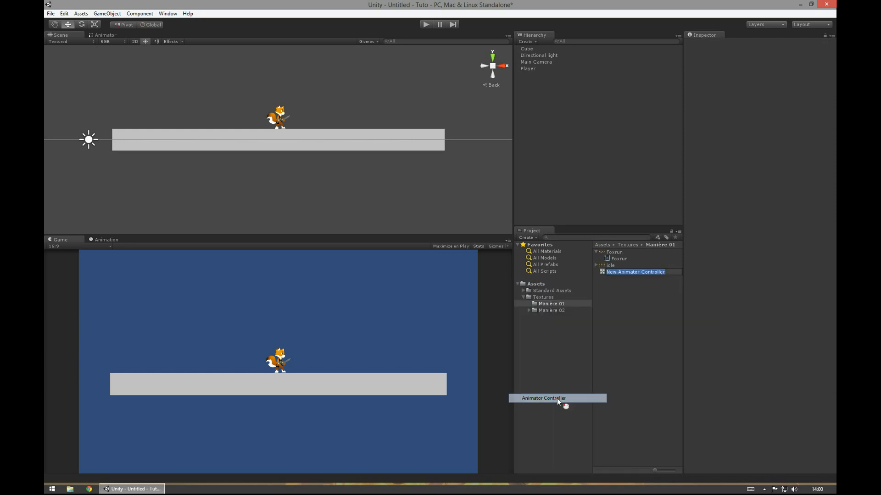
{"action": "type", "text": "Fox"}
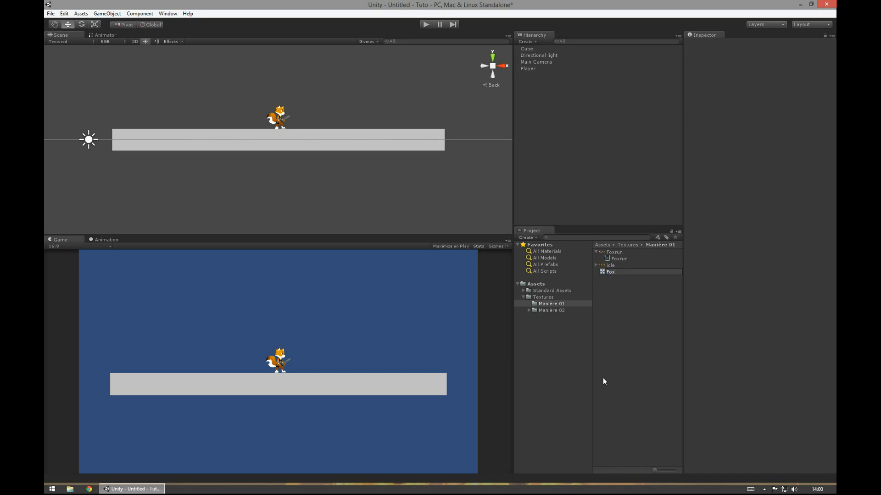
{"action": "type", "text": "Animator"}
{"action": "key", "text": "Return"}
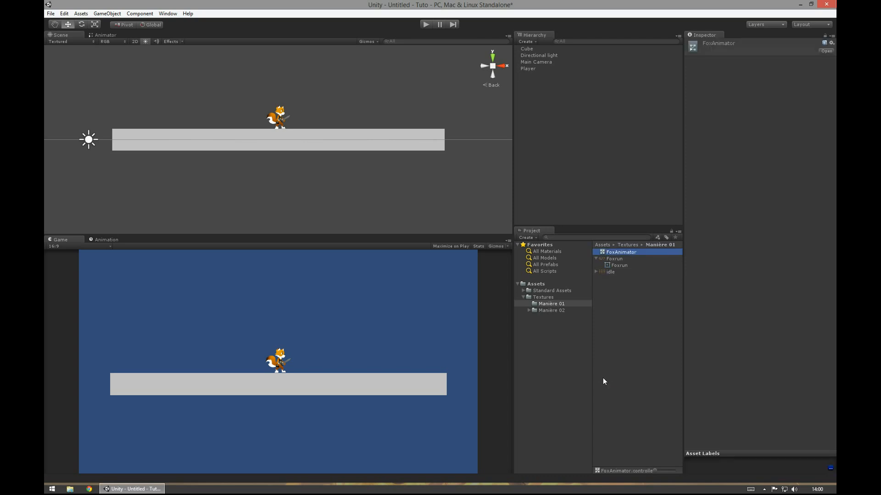
Step: Assign FoxAnimator as the controller of Player's Animator component and keep Player selected
{"action": "left_click", "coordinate": [527, 69]}
{"action": "left_click_drag", "start_coordinate": [612, 252], "coordinate": [763, 147]}
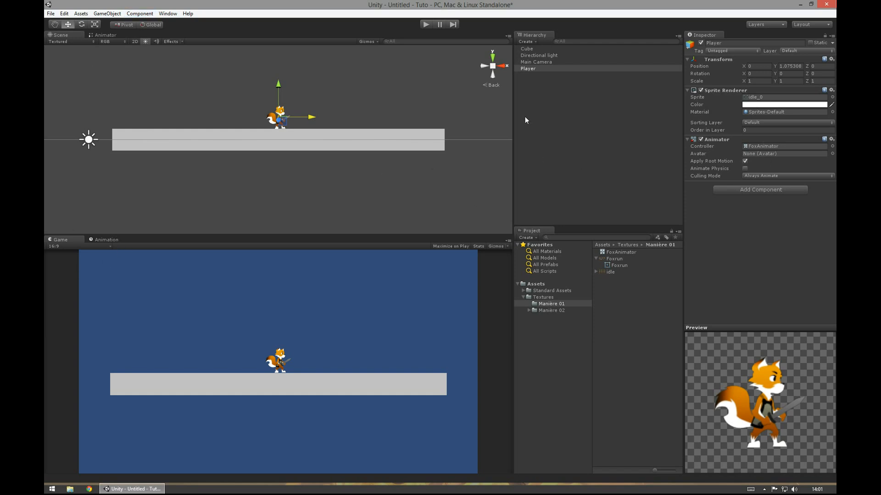
{"action": "left_click", "coordinate": [531, 69]}
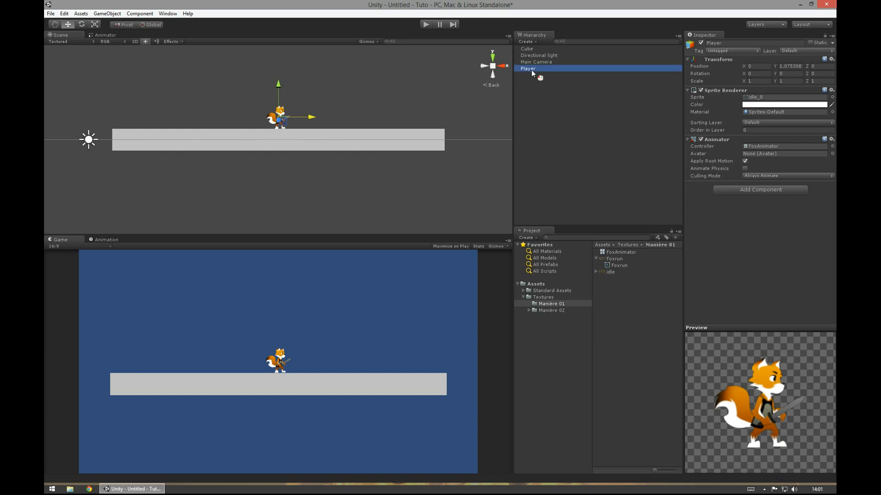
Step: Show the Animation view and close it
{"action": "left_click", "coordinate": [106, 240]}
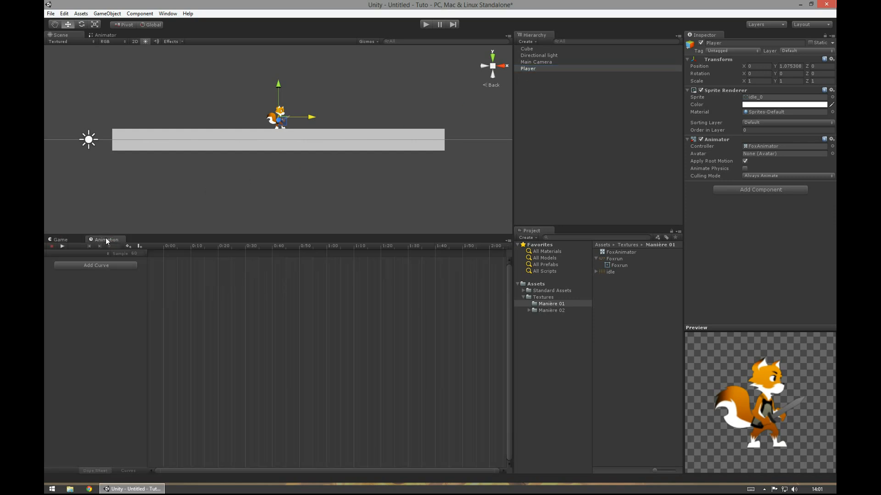
{"action": "right_click", "coordinate": [105, 240]}
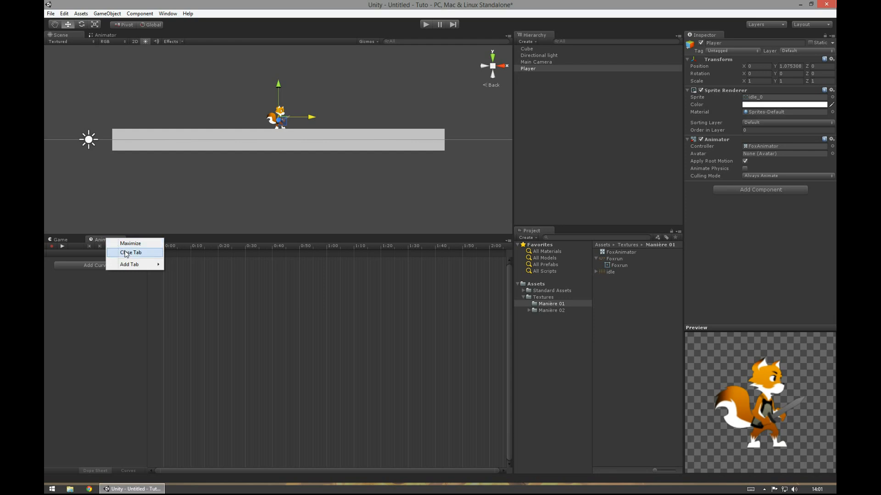
{"action": "left_click", "coordinate": [124, 251]}
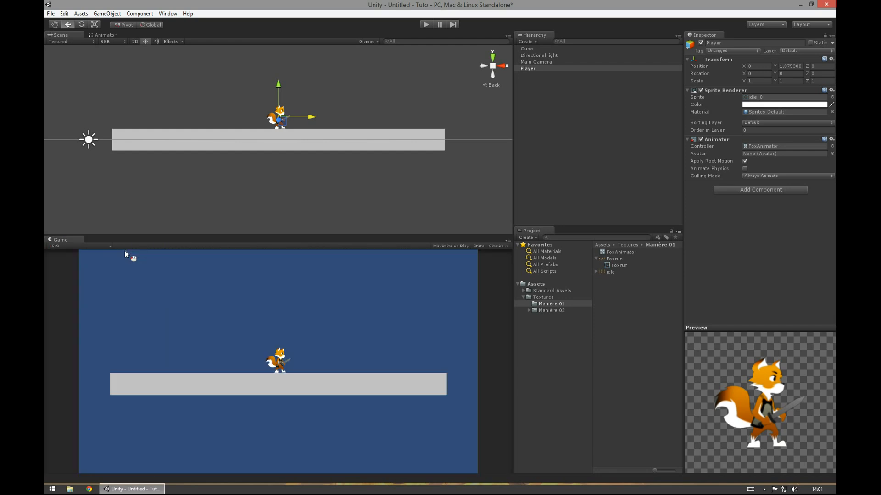
Step: Reopen the Animation view, dock it beside the Game view and enlarge the Scene view above it
{"action": "left_click", "coordinate": [167, 13]}
{"action": "left_click", "coordinate": [87, 101]}
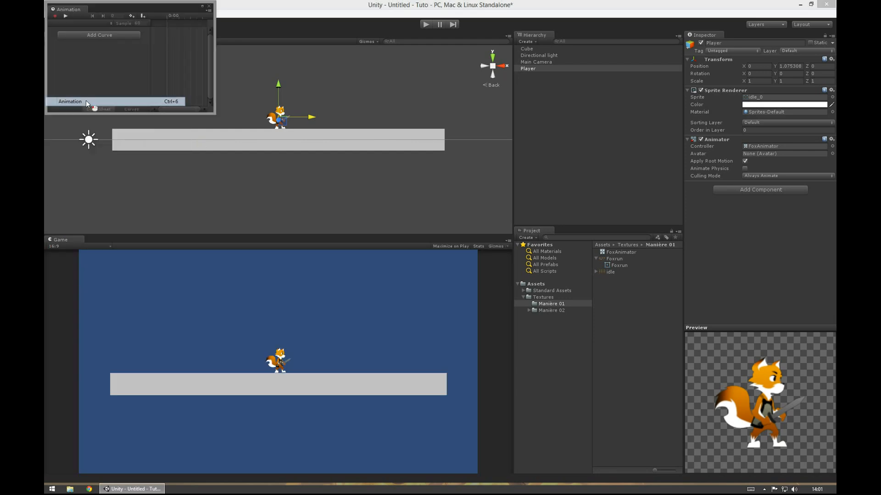
{"action": "left_click_drag", "start_coordinate": [70, 12], "coordinate": [115, 195]}
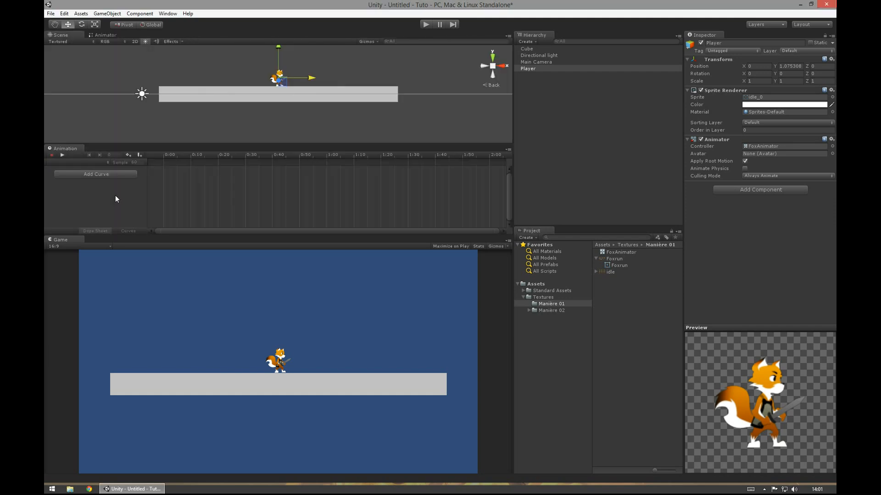
{"action": "left_click_drag", "start_coordinate": [73, 149], "coordinate": [92, 242]}
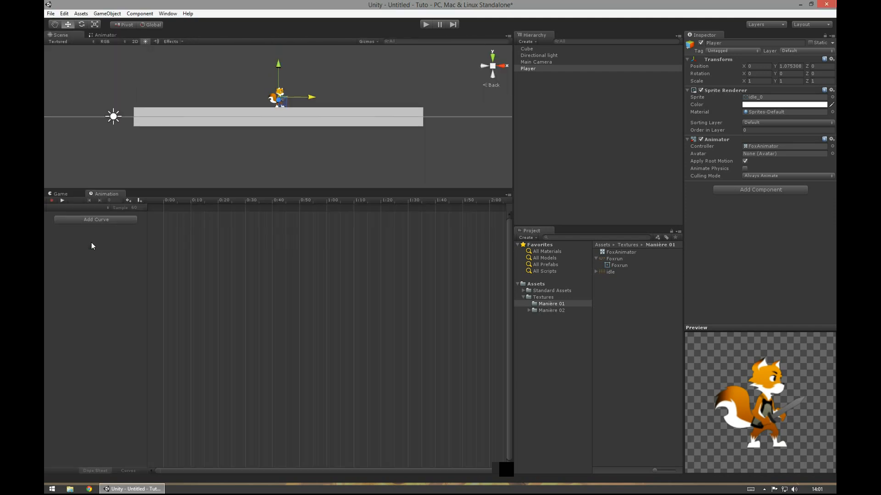
{"action": "left_click_drag", "start_coordinate": [175, 194], "coordinate": [167, 242]}
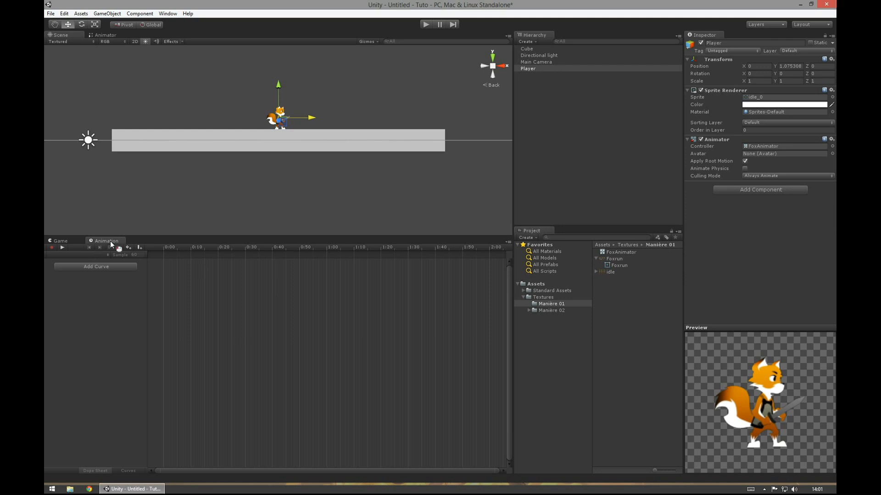
{"action": "left_click", "coordinate": [530, 63]}
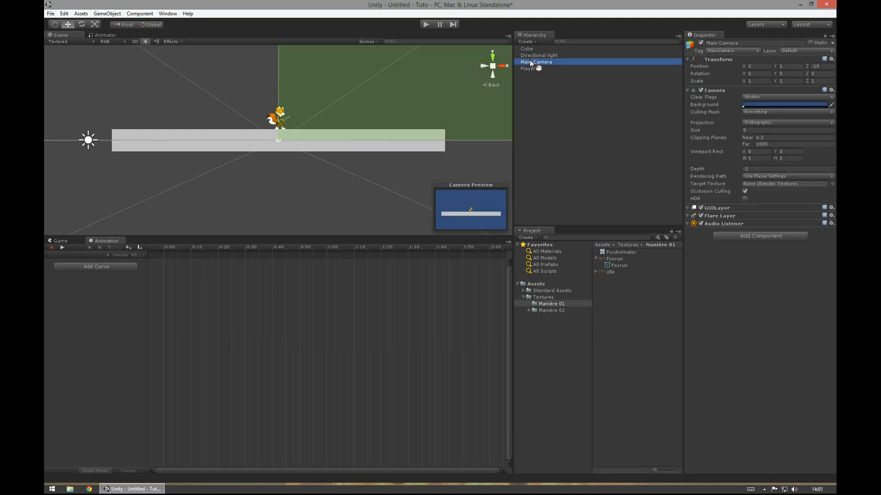
{"action": "left_click", "coordinate": [532, 55]}
{"action": "left_click", "coordinate": [530, 49]}
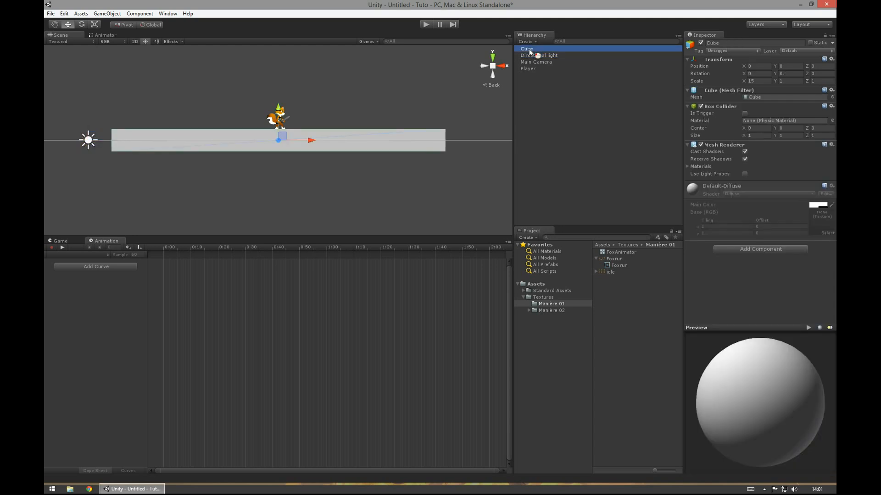
{"action": "left_click", "coordinate": [530, 55]}
{"action": "left_click", "coordinate": [534, 60]}
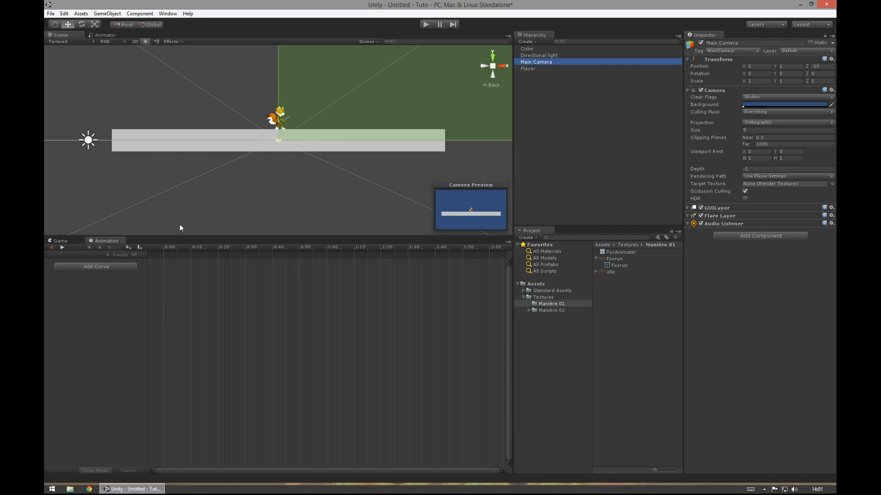
{"action": "left_click", "coordinate": [114, 267]}
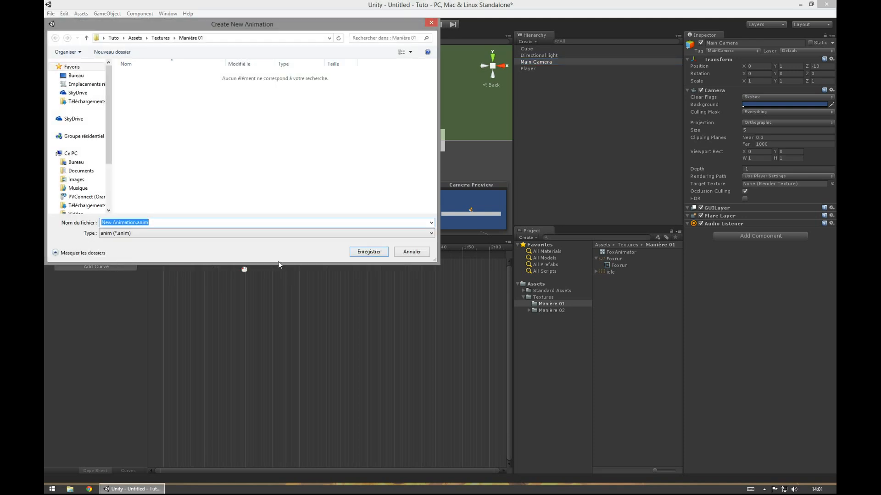
{"action": "left_click", "coordinate": [411, 252]}
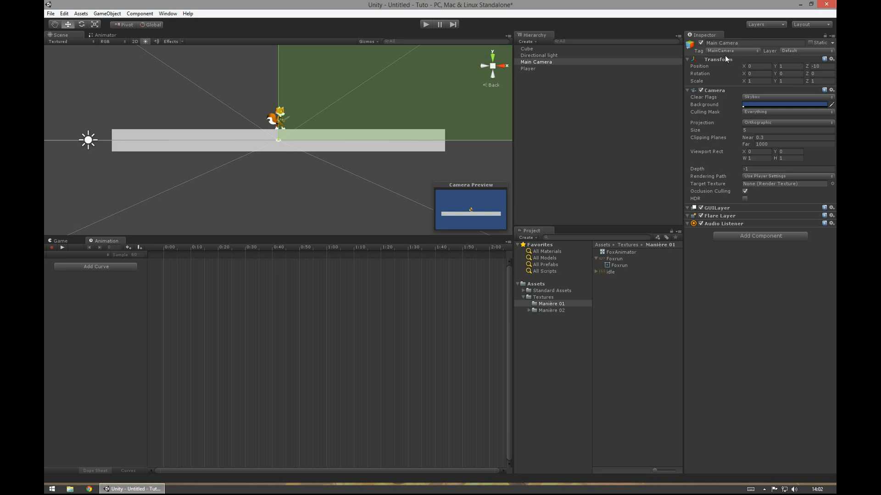
Step: Create a new animation clip named Idle for Player and save it in the Manière 01 folder
{"action": "left_click", "coordinate": [543, 68]}
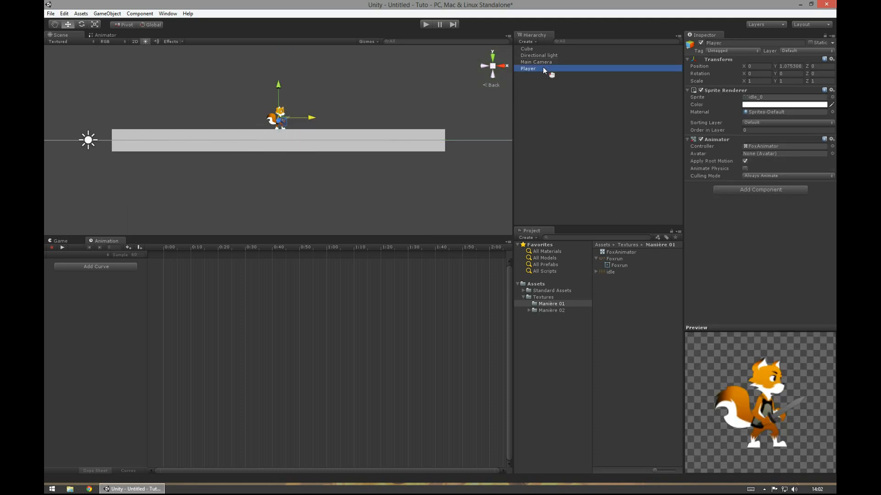
{"action": "left_click", "coordinate": [106, 255]}
{"action": "left_click", "coordinate": [108, 268]}
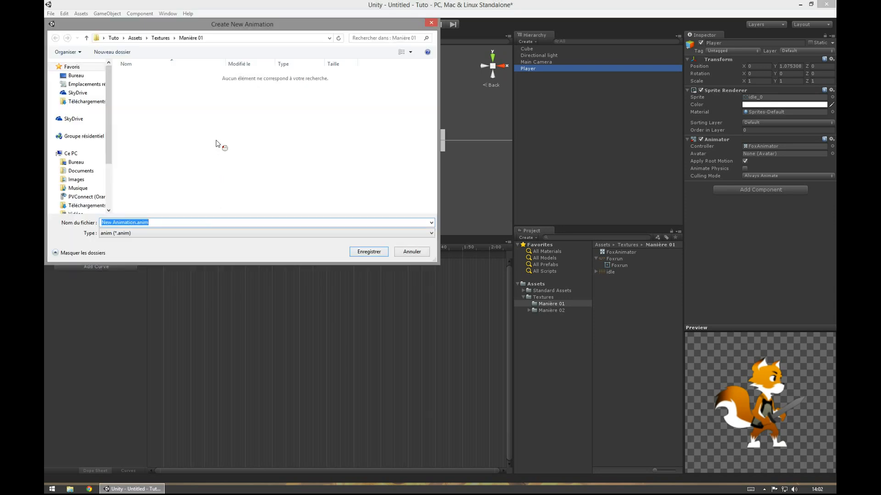
{"action": "type", "text": "Id"}
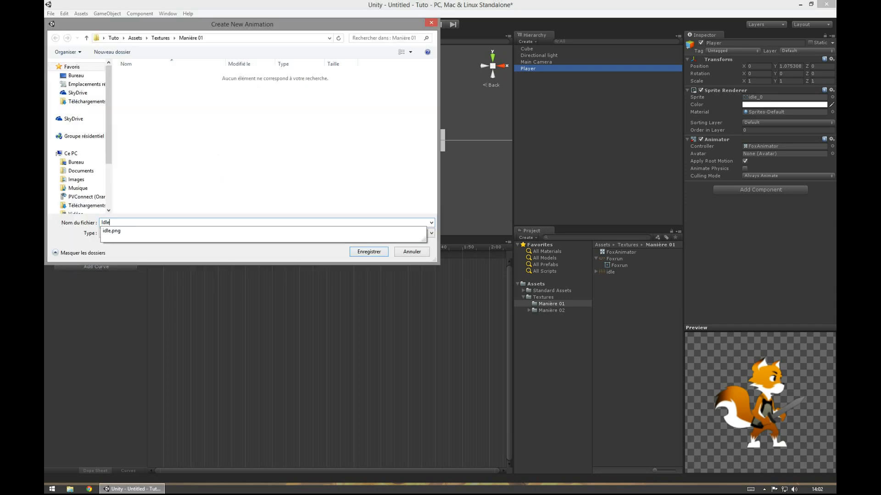
{"action": "type", "text": "le"}
{"action": "key", "text": "Return"}
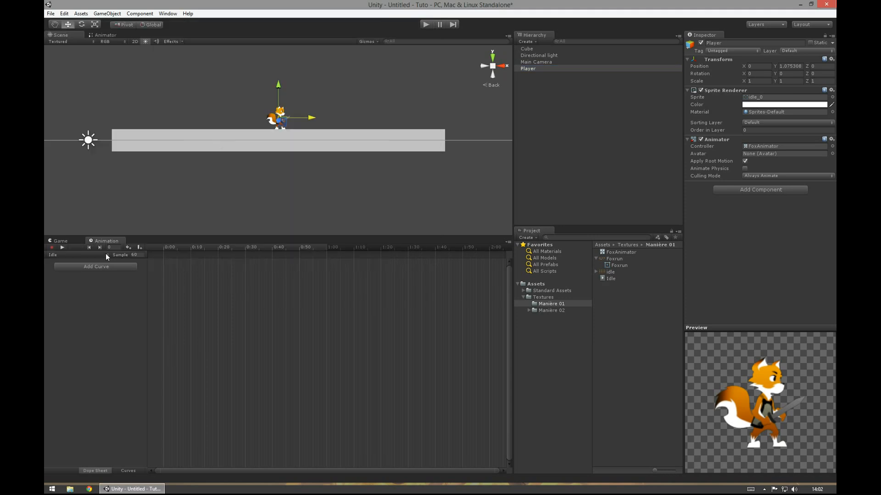
Step: Add a curve for the Sprite property of Player's Sprite Renderer to the Idle clip
{"action": "left_click", "coordinate": [105, 266]}
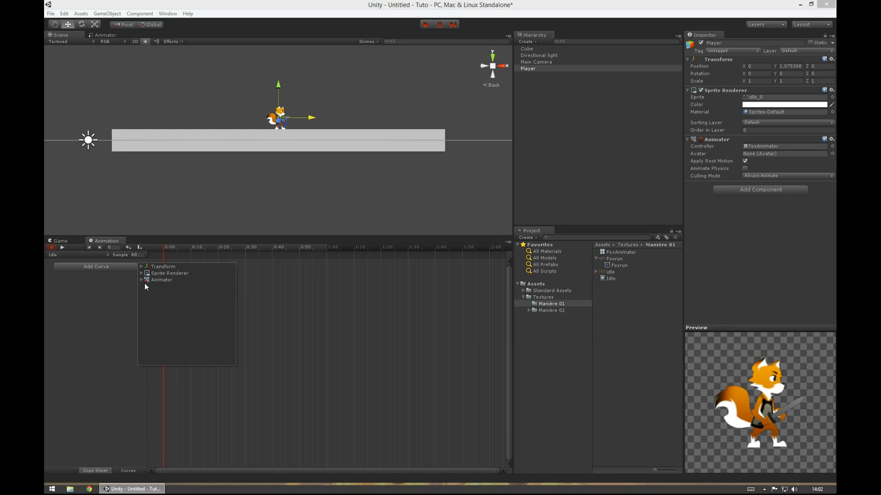
{"action": "left_click", "coordinate": [154, 274]}
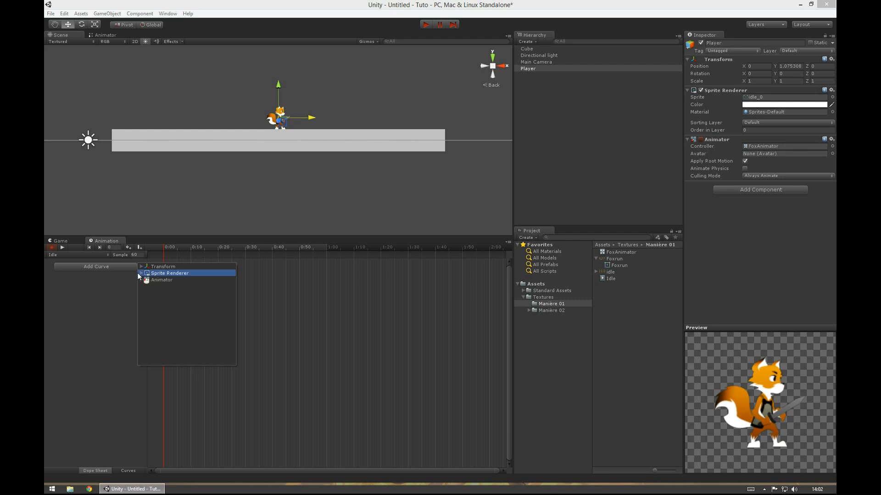
{"action": "left_click", "coordinate": [140, 274]}
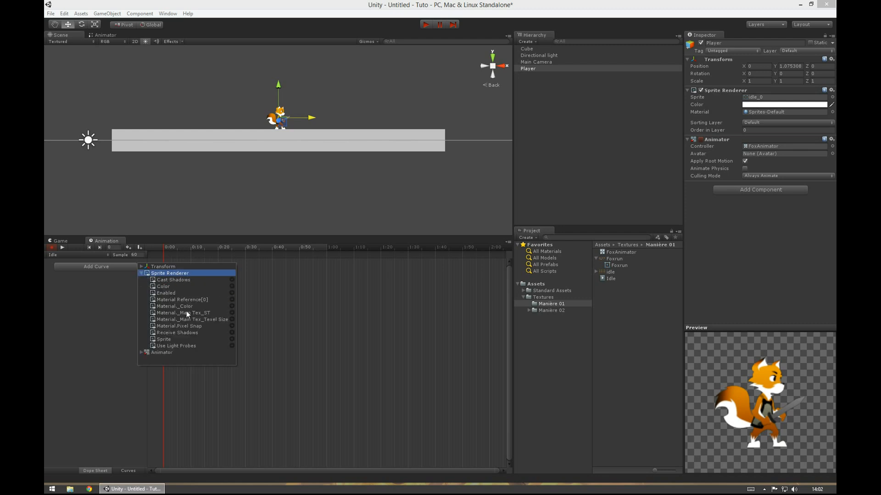
{"action": "left_click", "coordinate": [186, 341]}
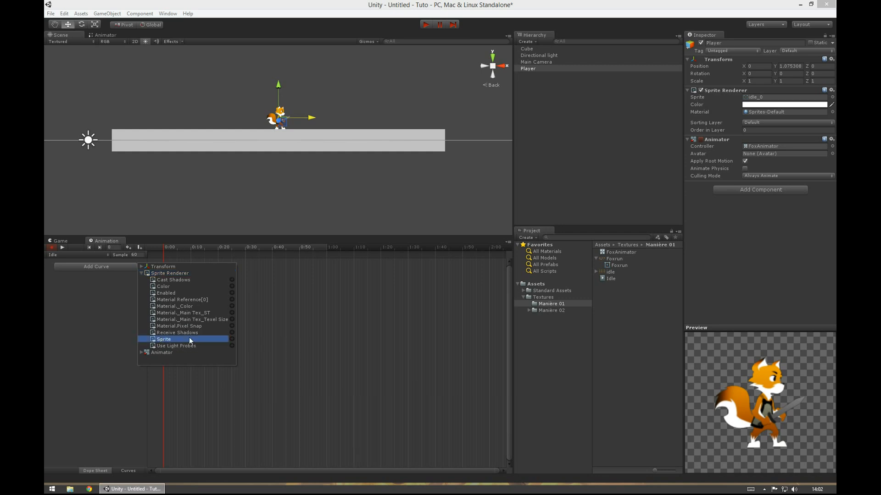
{"action": "left_click", "coordinate": [232, 339]}
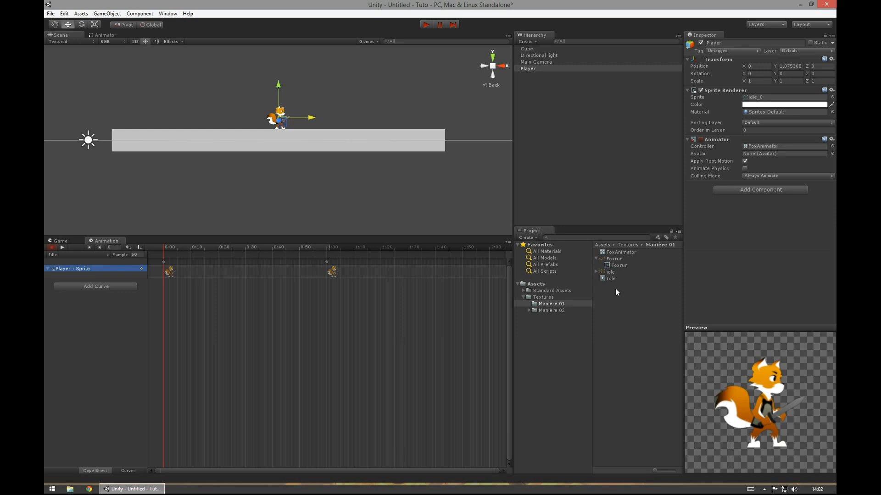
Step: Expand the idle sprite sheet and delete both default keyframes from the Idle clip's Sprite track
{"action": "left_click", "coordinate": [596, 271]}
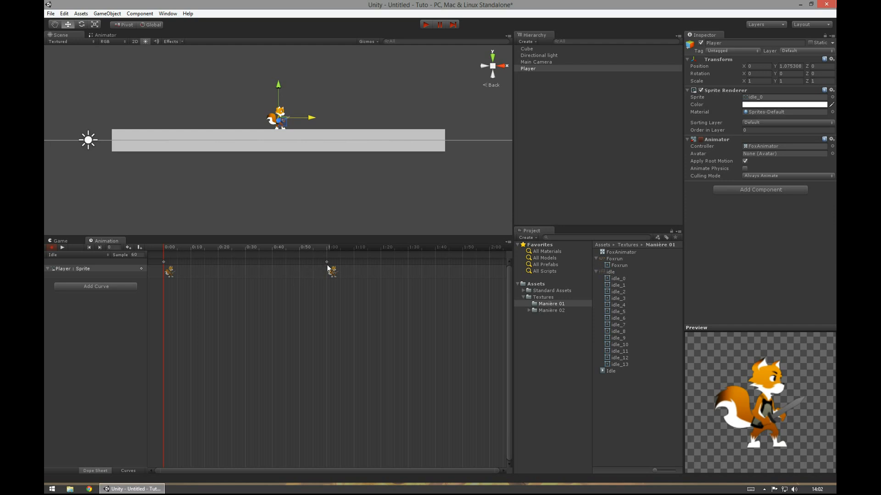
{"action": "left_click_drag", "start_coordinate": [327, 262], "coordinate": [339, 263]}
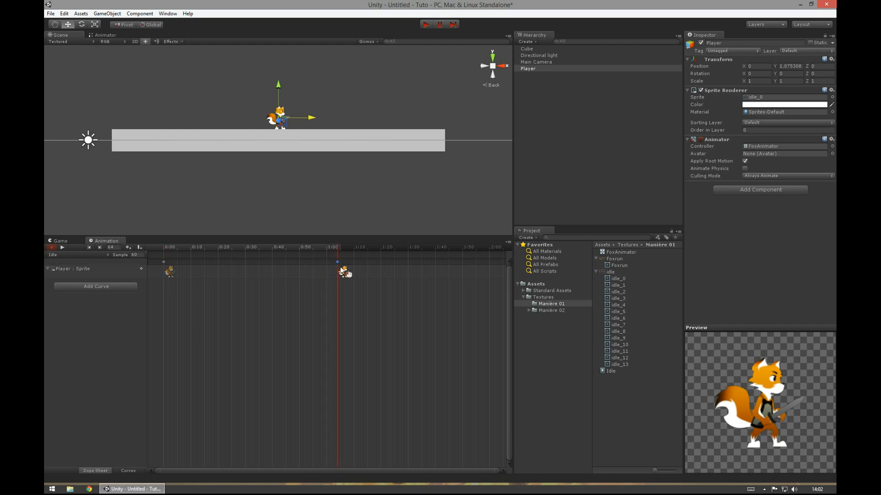
{"action": "key", "text": "Delete"}
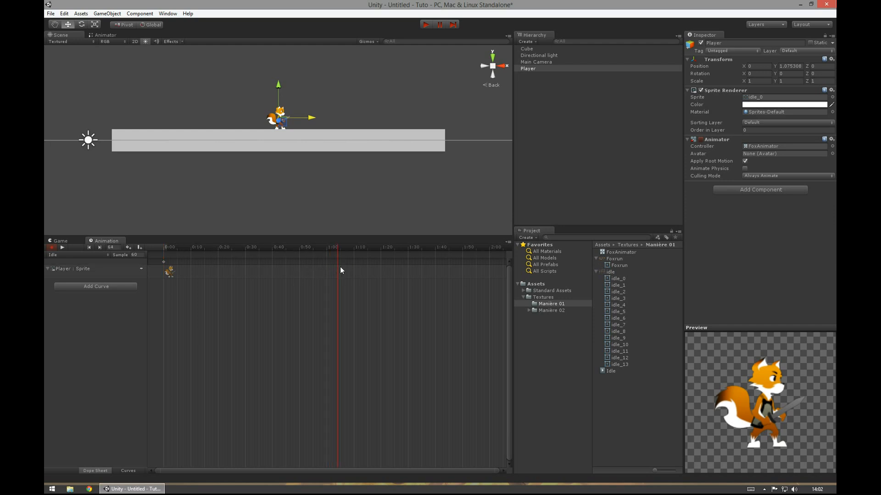
{"action": "left_click", "coordinate": [164, 263]}
{"action": "key", "text": "Delete"}
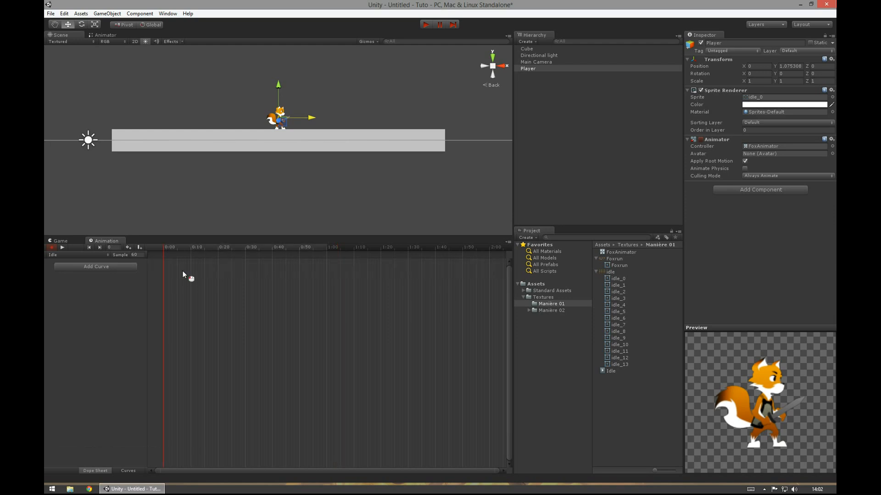
Step: Place sprites idle_0 through idle_13 in the Idle clip's timeline as consecutive keyframes starting at 0:00
{"action": "left_click", "coordinate": [115, 268]}
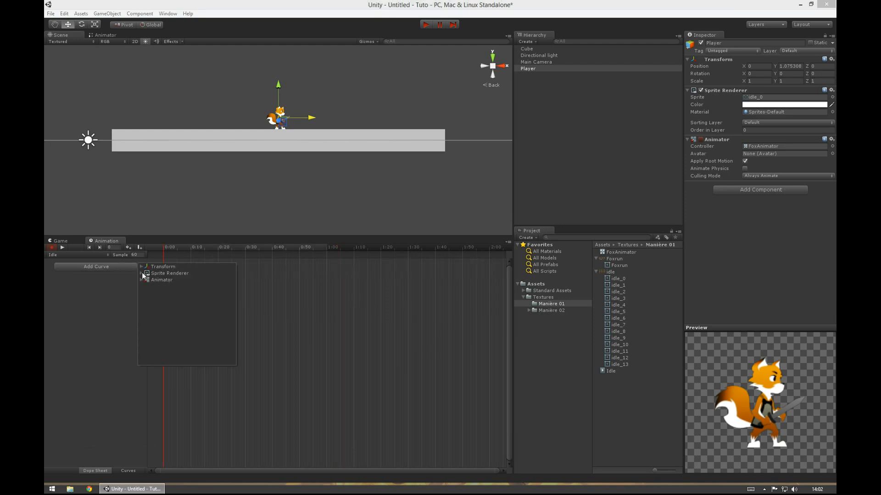
{"action": "left_click", "coordinate": [618, 279]}
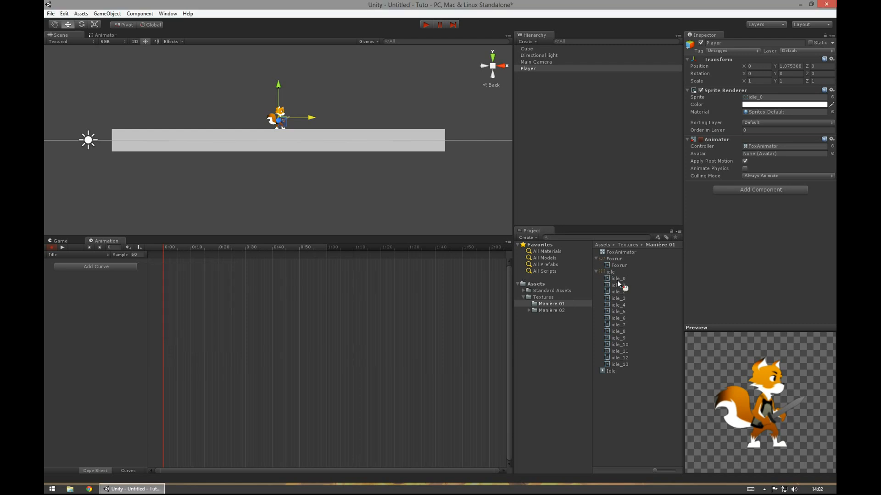
{"action": "left_click_drag", "start_coordinate": [618, 278], "coordinate": [627, 299]}
{"action": "left_click", "coordinate": [624, 364], "text": "shift"}
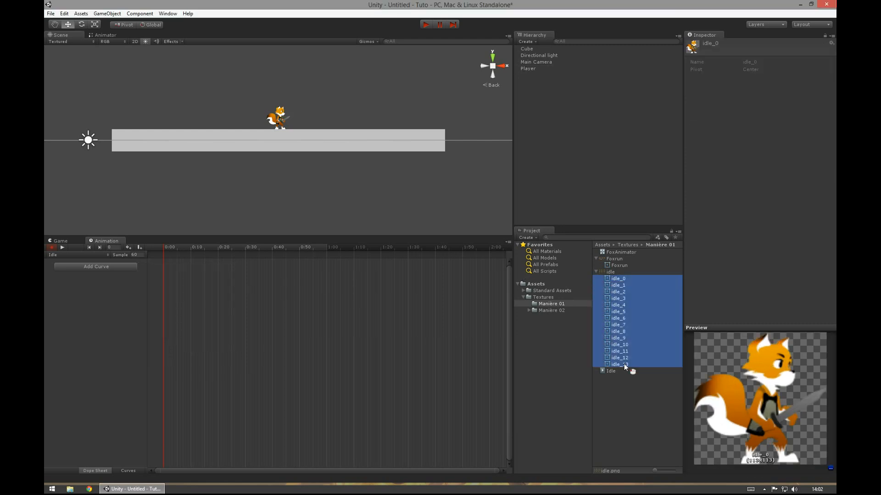
{"action": "left_click_drag", "start_coordinate": [623, 364], "coordinate": [162, 256]}
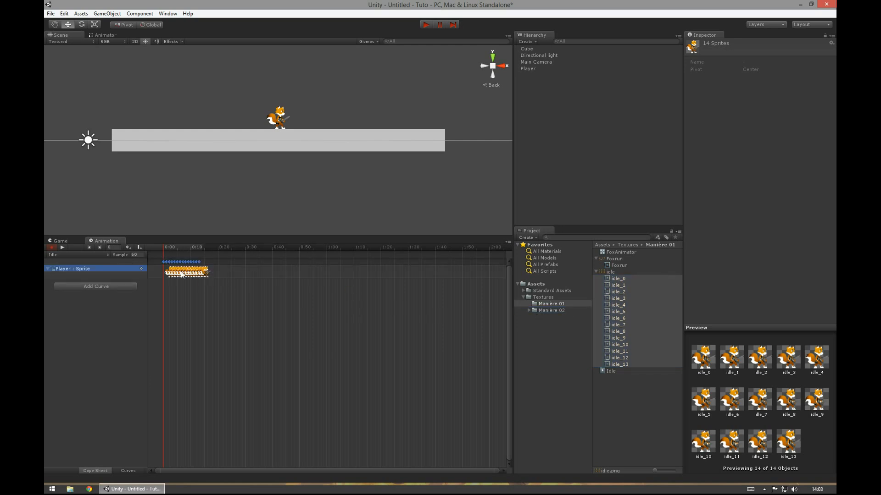
Step: Play back the Idle clip to preview the fox's animation, then stop the playback
{"action": "left_click", "coordinate": [171, 247]}
{"action": "left_click_drag", "start_coordinate": [170, 249], "coordinate": [156, 246]}
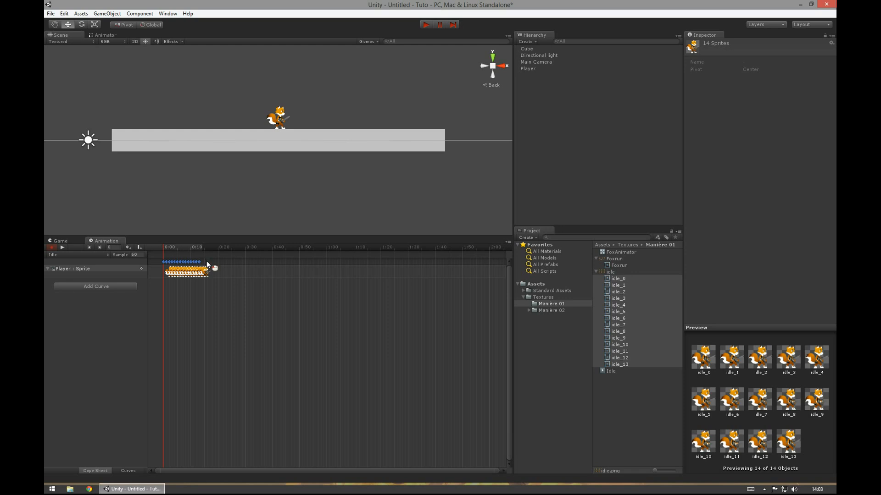
{"action": "left_click", "coordinate": [63, 247]}
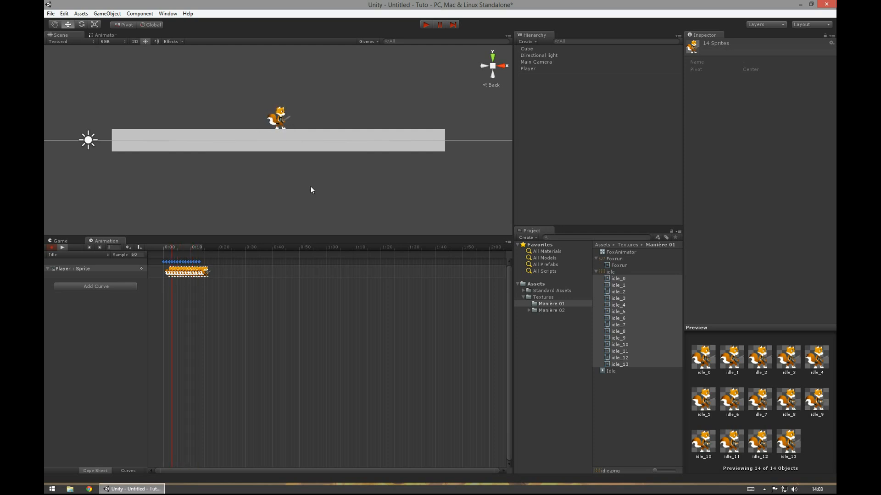
{"action": "left_click", "coordinate": [52, 268]}
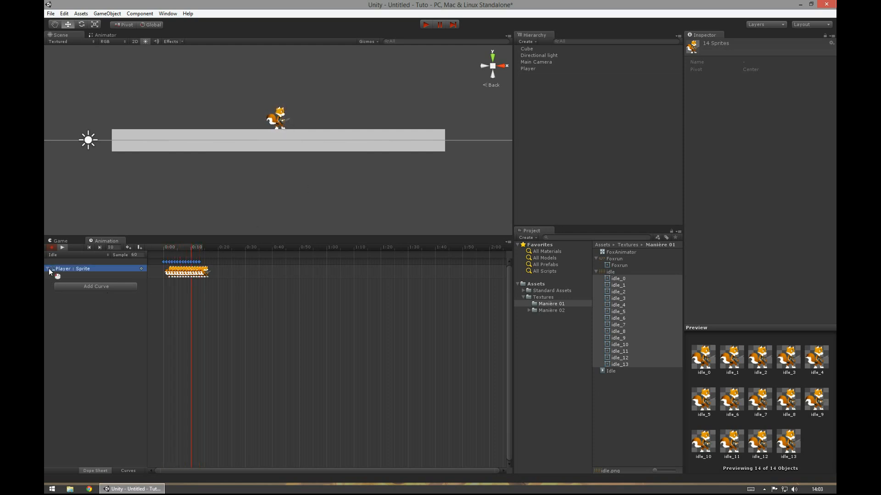
{"action": "left_click", "coordinate": [227, 296]}
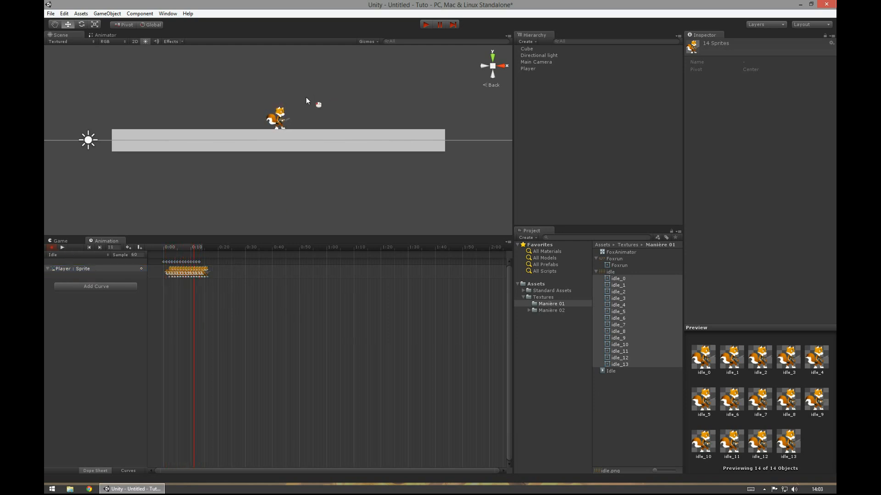
Step: Frame the fox close up in the Scene view and switch the view to orthographic projection
{"action": "scroll", "coordinate": [306, 98], "scroll_direction": "up", "scroll_amount": 5}
{"action": "scroll", "coordinate": [300, 177], "scroll_direction": "up", "scroll_amount": 3}
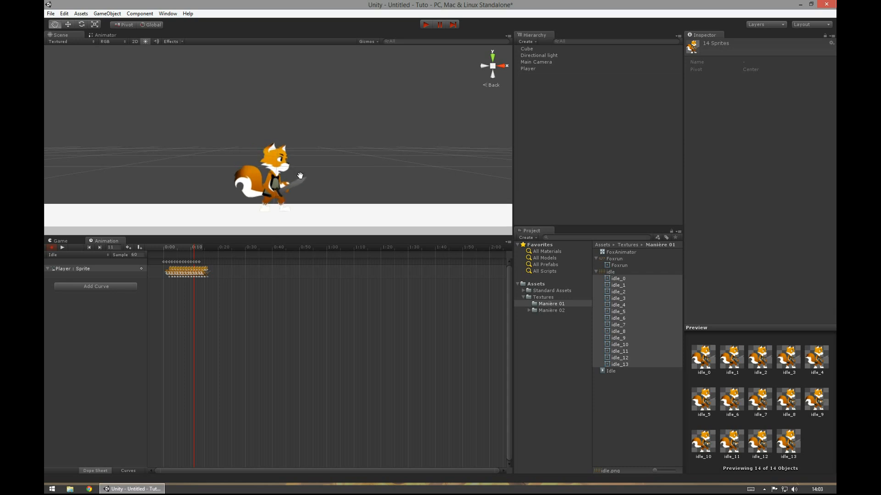
{"action": "middle_click_drag", "start_coordinate": [300, 178], "coordinate": [301, 112]}
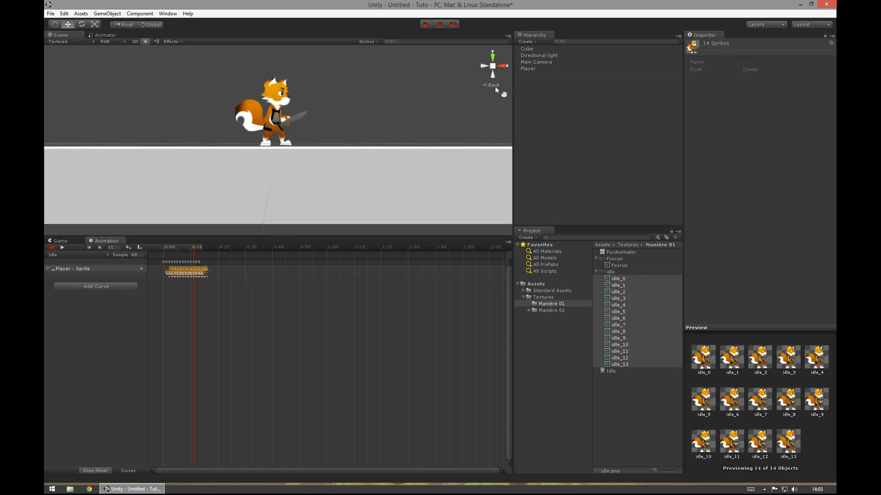
{"action": "left_click", "coordinate": [493, 85]}
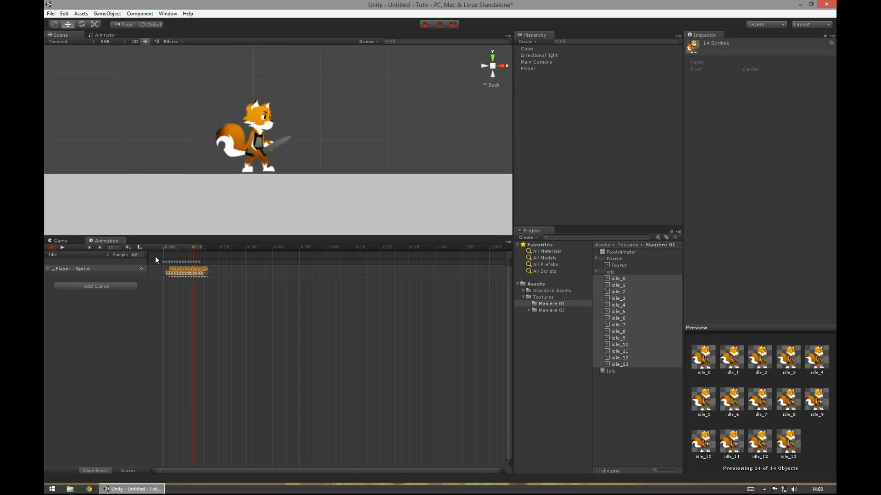
Step: Scrub the Idle clip back to frame 0, then select Player and turn off animation recording
{"action": "left_click_drag", "start_coordinate": [195, 249], "coordinate": [174, 249]}
{"action": "left_click_drag", "start_coordinate": [190, 251], "coordinate": [146, 269]}
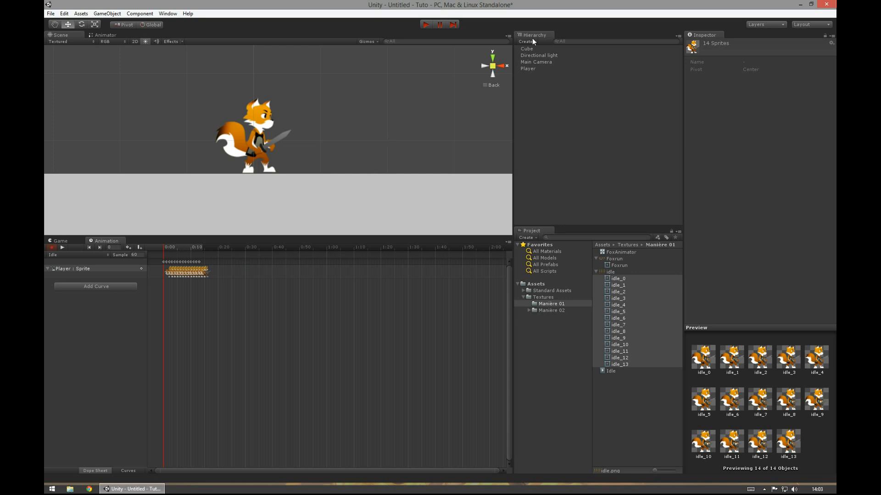
{"action": "left_click", "coordinate": [529, 69]}
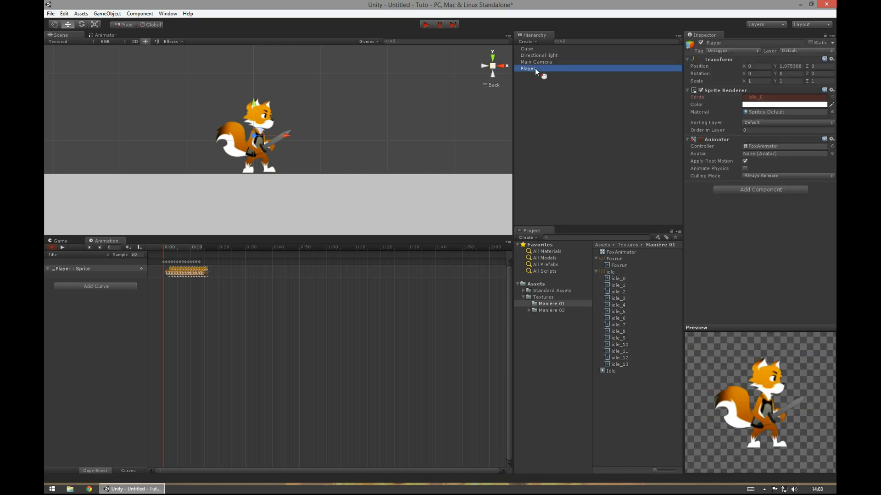
{"action": "left_click", "coordinate": [52, 248]}
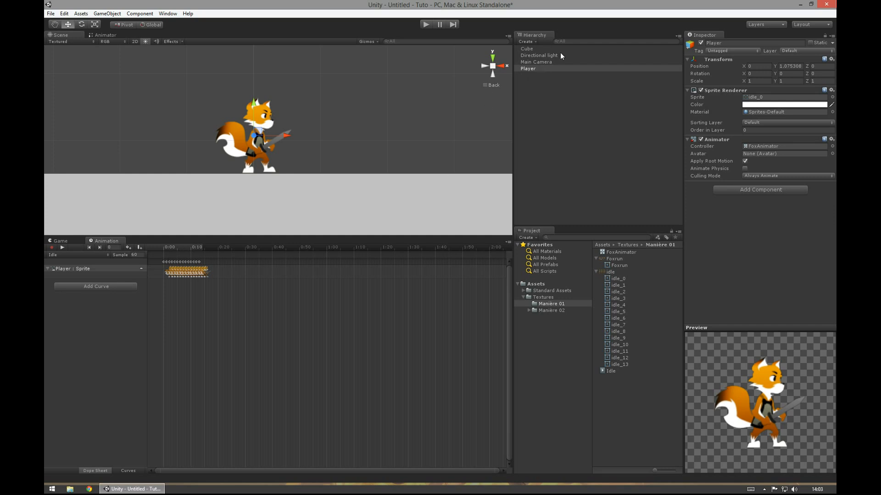
Step: Set the Foxrun texture's max size to 4096, its format to Truecolor and its sprite mode to Multiple
{"action": "left_click", "coordinate": [607, 258]}
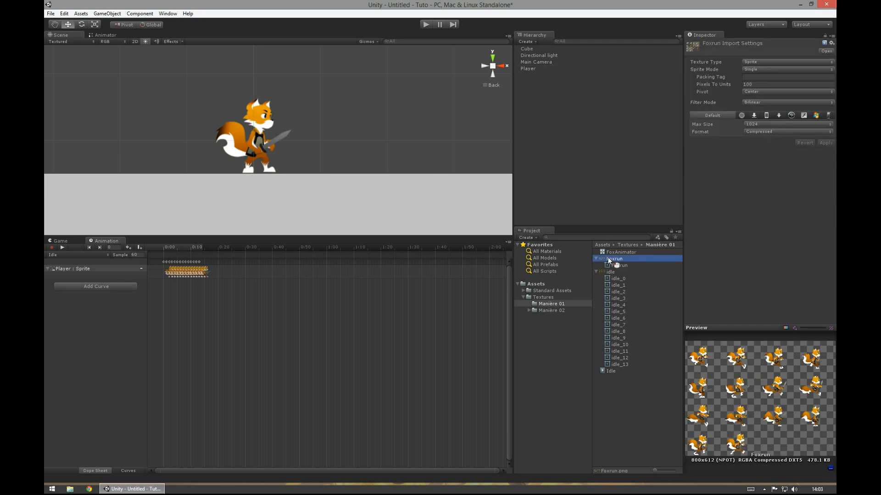
{"action": "left_click", "coordinate": [767, 125]}
{"action": "left_click", "coordinate": [769, 193]}
{"action": "left_click", "coordinate": [769, 132]}
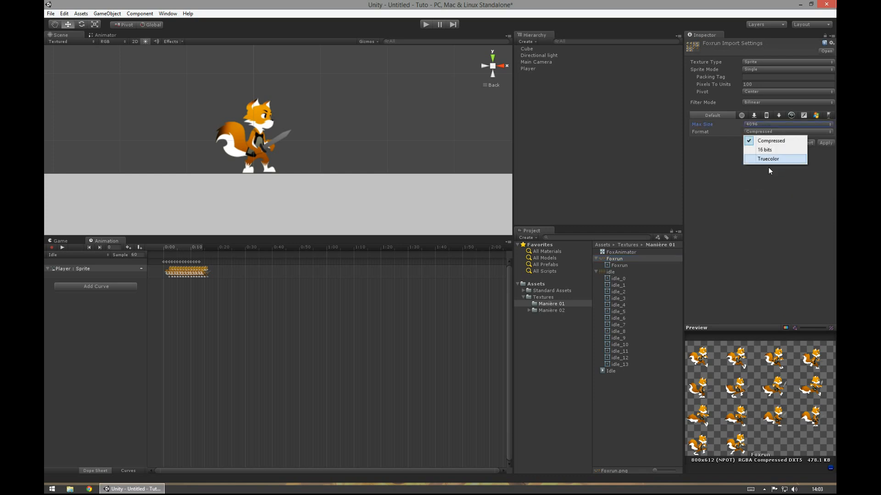
{"action": "left_click", "coordinate": [768, 160]}
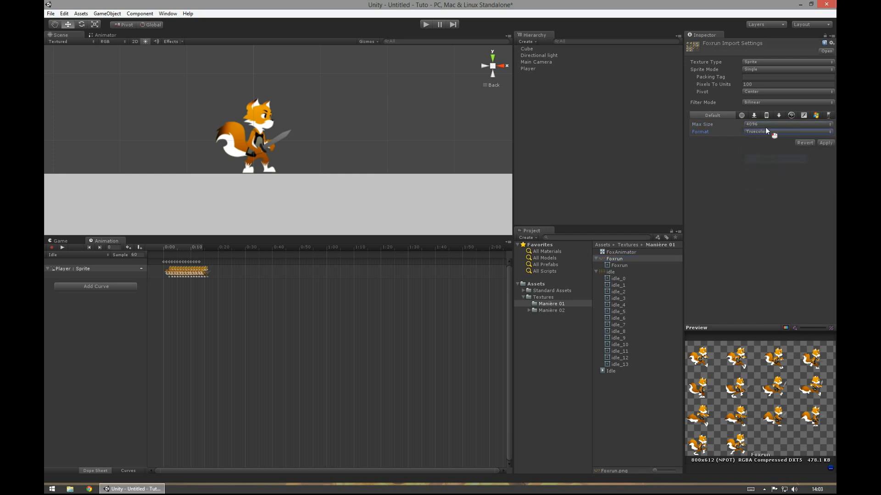
{"action": "left_click", "coordinate": [754, 70]}
{"action": "left_click", "coordinate": [758, 83]}
Step: Slice the Foxrun sheet automatically in the Sprite Editor, apply the slicing and close the editor
{"action": "left_click", "coordinate": [814, 92]}
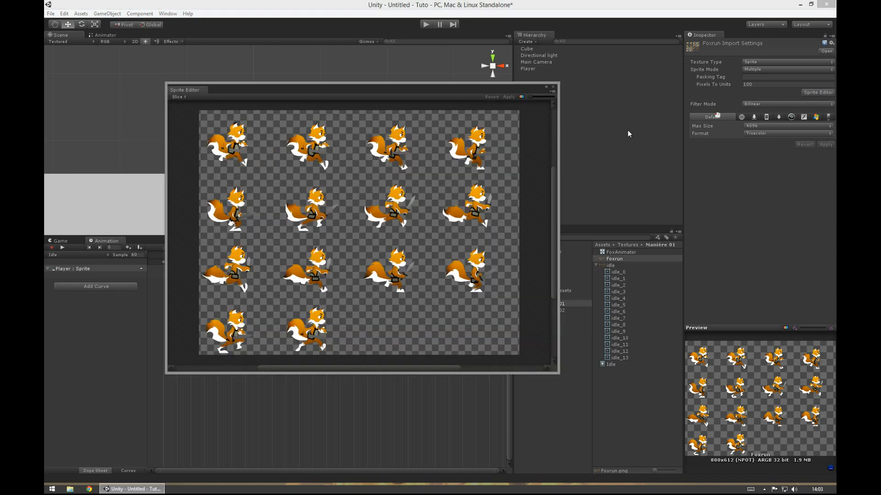
{"action": "left_click", "coordinate": [176, 97]}
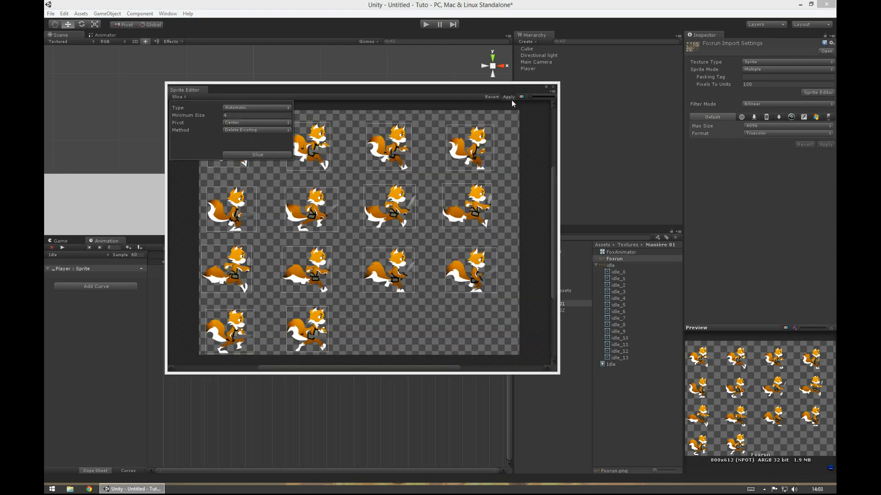
{"action": "left_click", "coordinate": [509, 97]}
{"action": "left_click", "coordinate": [552, 87]}
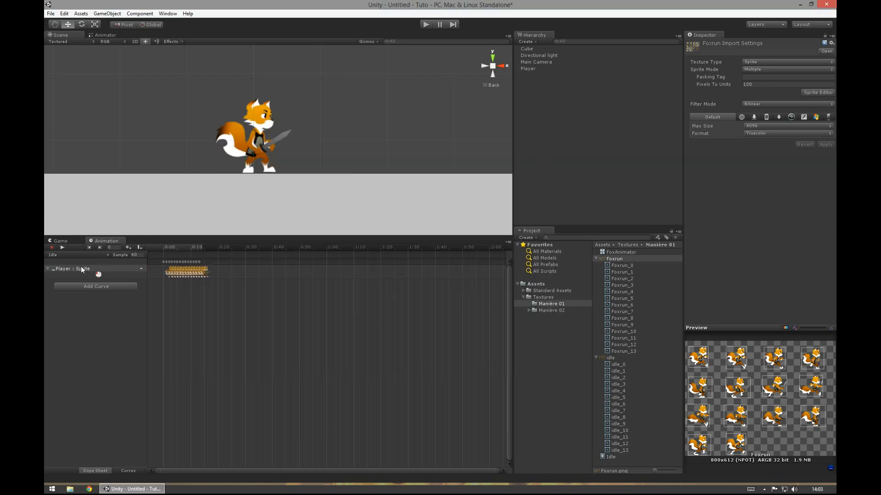
Step: Create a new animation clip named run for Player in the Manière 01 folder
{"action": "left_click", "coordinate": [89, 254]}
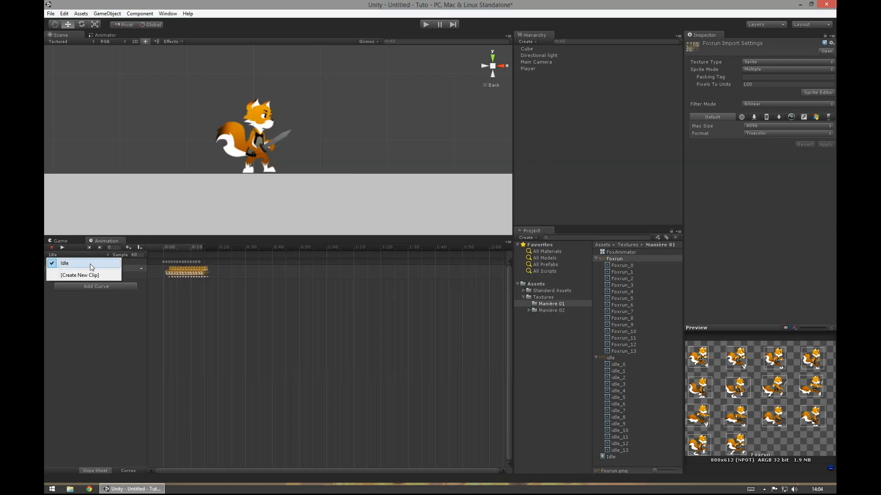
{"action": "left_click", "coordinate": [79, 275]}
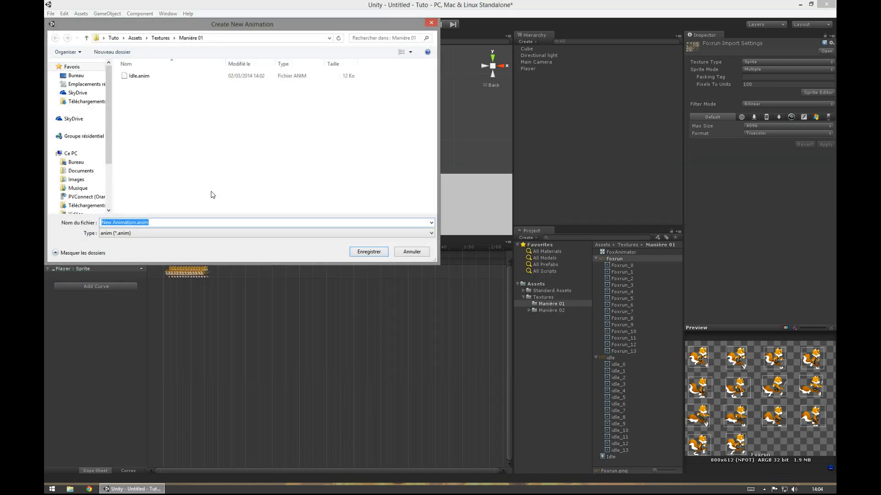
{"action": "type", "text": "run"}
{"action": "key", "text": "Return"}
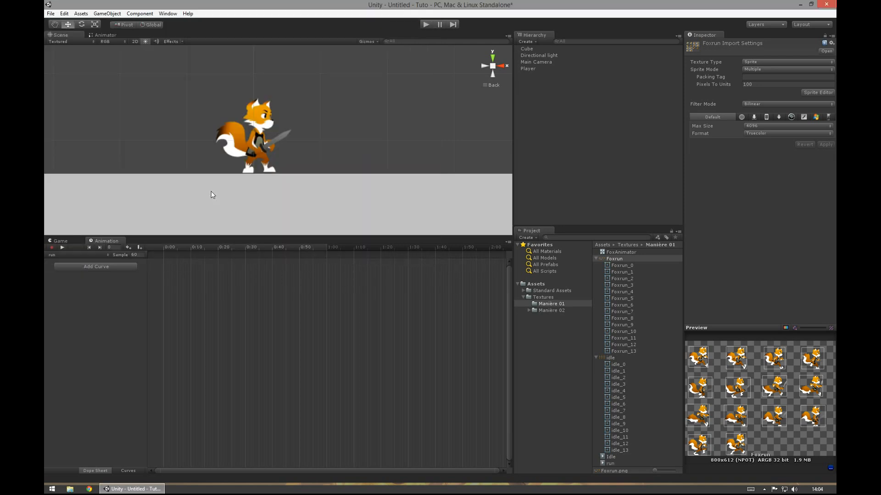
Step: Add a Sprite Renderer Sprite curve to the run clip and delete its keyframe at 1:00
{"action": "left_click", "coordinate": [113, 267]}
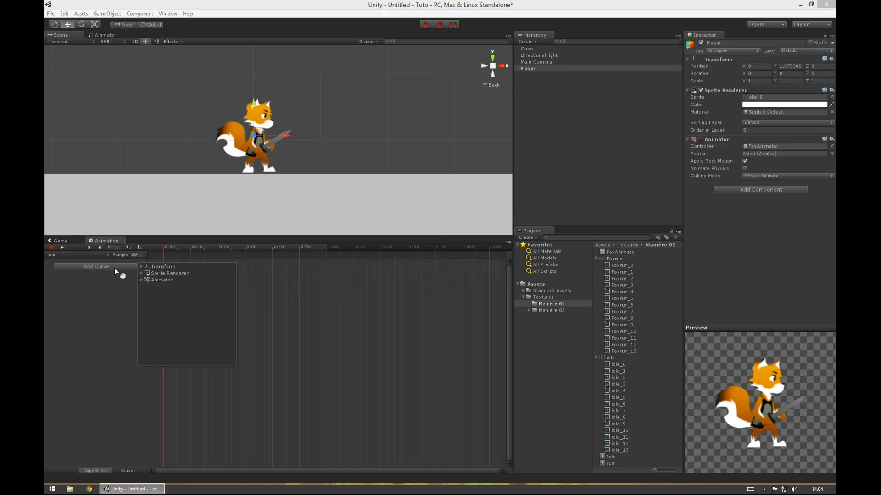
{"action": "left_click", "coordinate": [143, 274]}
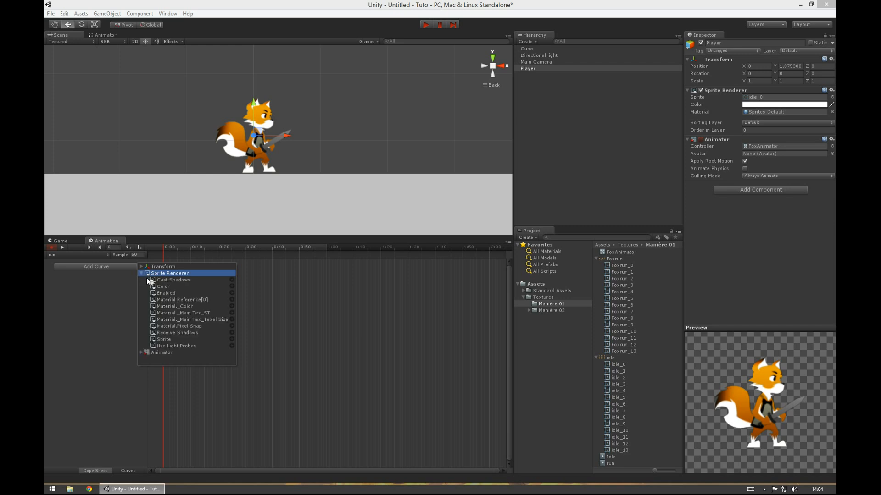
{"action": "left_click", "coordinate": [232, 339]}
{"action": "left_click", "coordinate": [614, 264]}
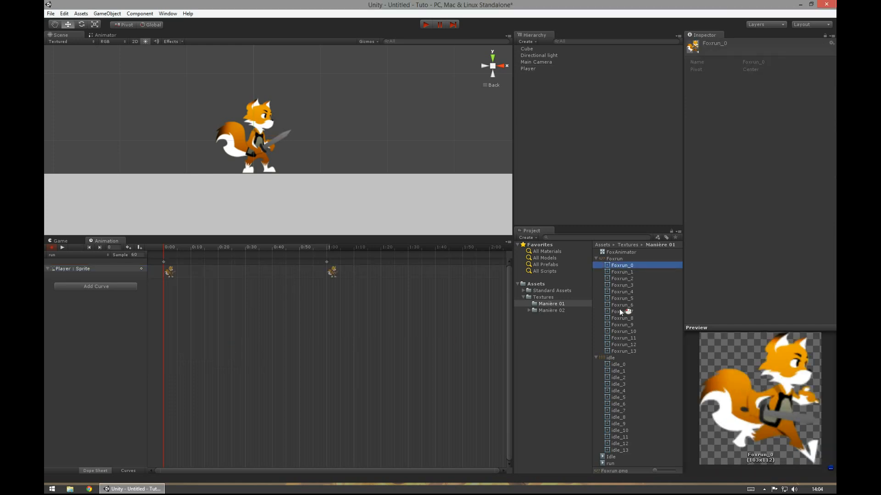
{"action": "left_click", "coordinate": [619, 349], "text": "shift"}
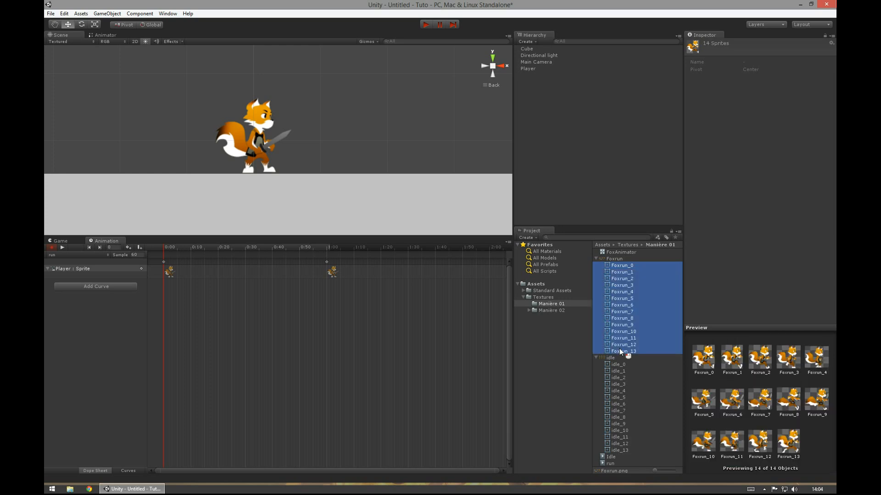
{"action": "left_click", "coordinate": [327, 263]}
{"action": "key", "text": "Delete"}
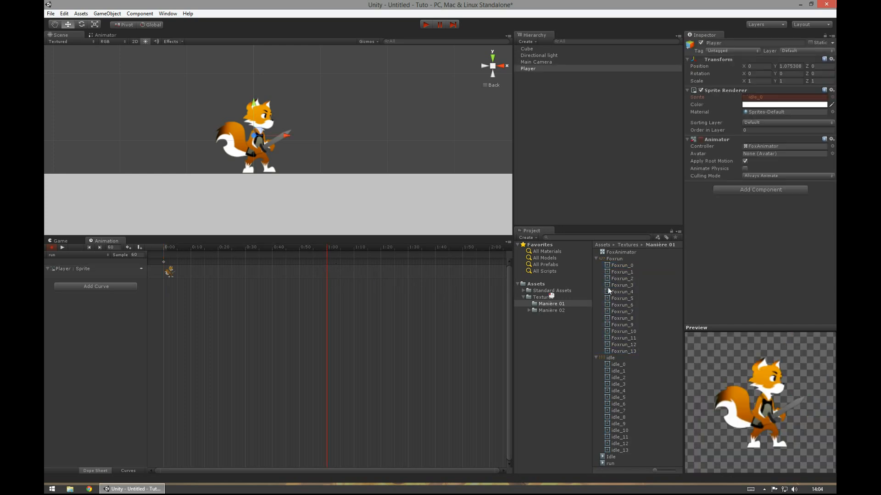
Step: Place sprites Foxrun_1 through Foxrun_13 in the run clip's timeline as consecutive keyframes from 0:00, and collapse both sprite sheets in the project
{"action": "left_click", "coordinate": [627, 272]}
{"action": "left_click", "coordinate": [625, 351], "text": "shift"}
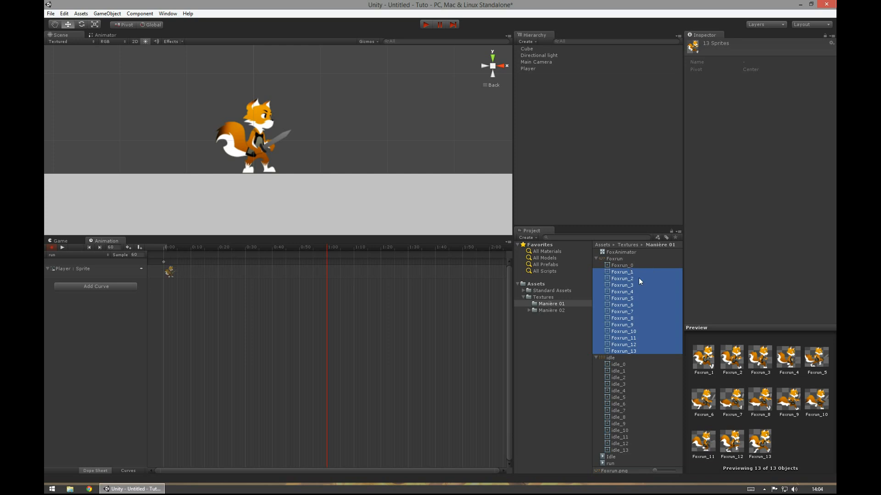
{"action": "left_click_drag", "start_coordinate": [632, 273], "coordinate": [140, 257]}
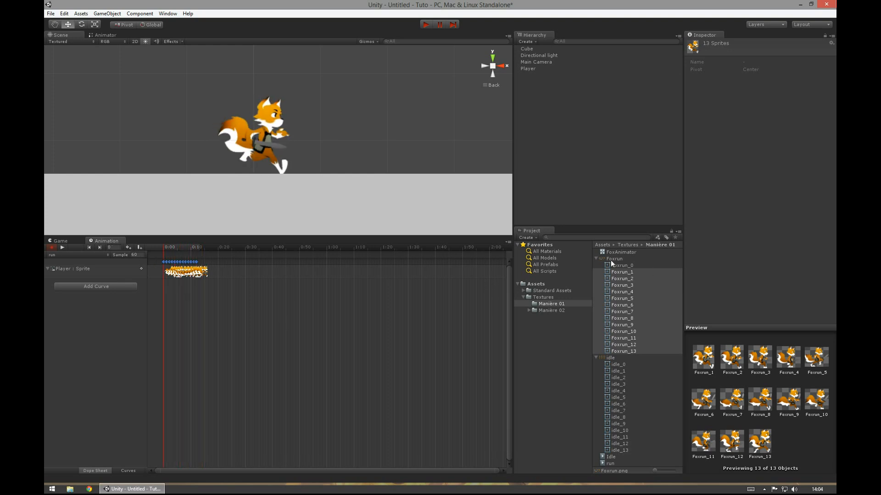
{"action": "left_click", "coordinate": [596, 259]}
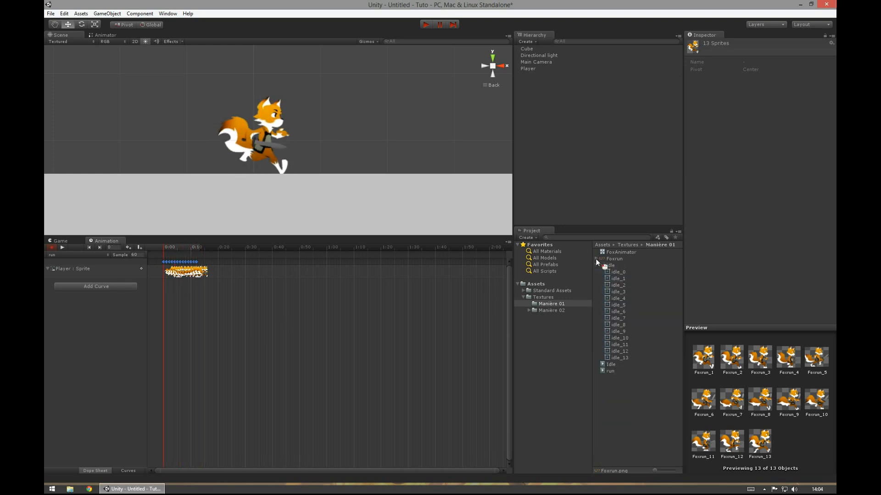
{"action": "left_click", "coordinate": [596, 265]}
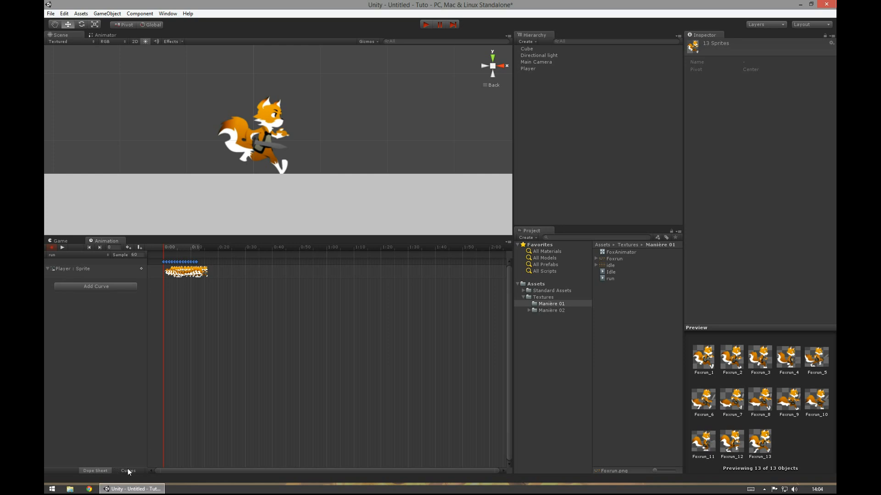
Step: Examine the Idle and run animation clips in the Manière 01 folder
{"action": "left_click", "coordinate": [627, 292]}
{"action": "left_click", "coordinate": [612, 272]}
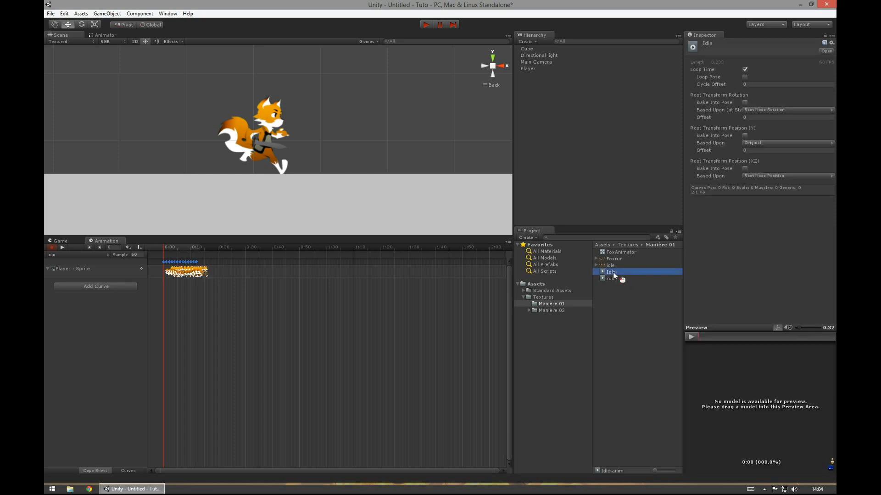
{"action": "left_click", "coordinate": [613, 278]}
{"action": "left_click", "coordinate": [613, 272]}
{"action": "left_click_drag", "start_coordinate": [617, 281], "coordinate": [620, 276]}
{"action": "left_click", "coordinate": [619, 277]}
{"action": "left_click", "coordinate": [619, 274]}
{"action": "left_click_drag", "start_coordinate": [618, 280], "coordinate": [75, 283]}
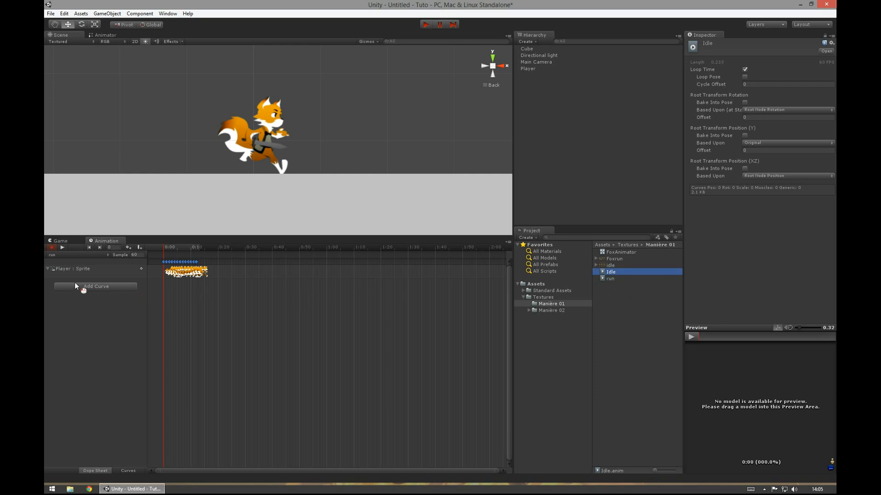
Step: Turn off animation recording and open the FoxAnimator controller's state graph
{"action": "left_click", "coordinate": [52, 247]}
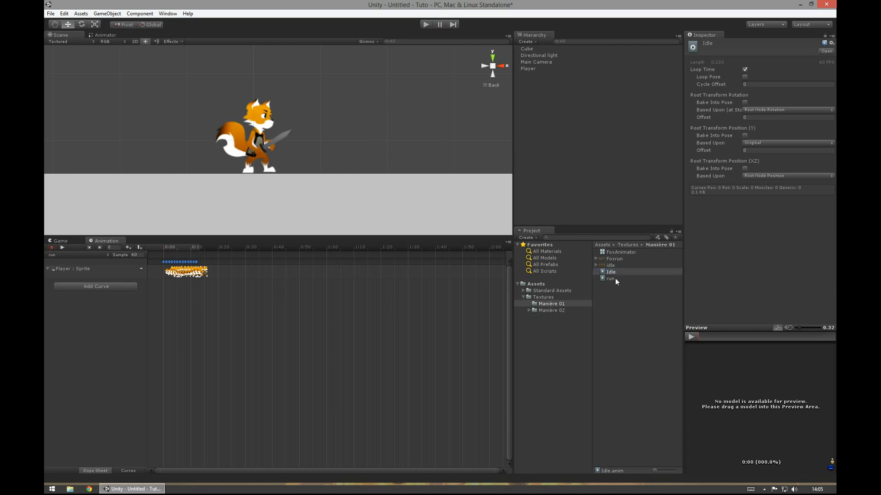
{"action": "left_click", "coordinate": [615, 253]}
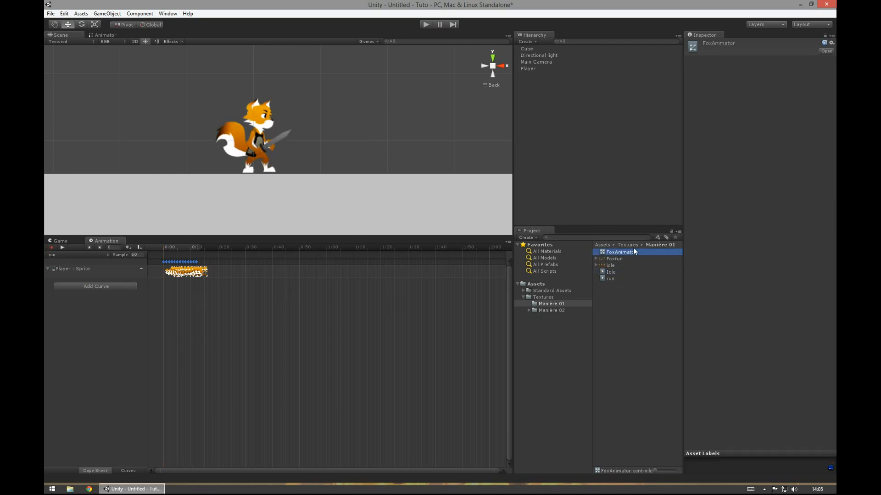
{"action": "double_click", "coordinate": [634, 252]}
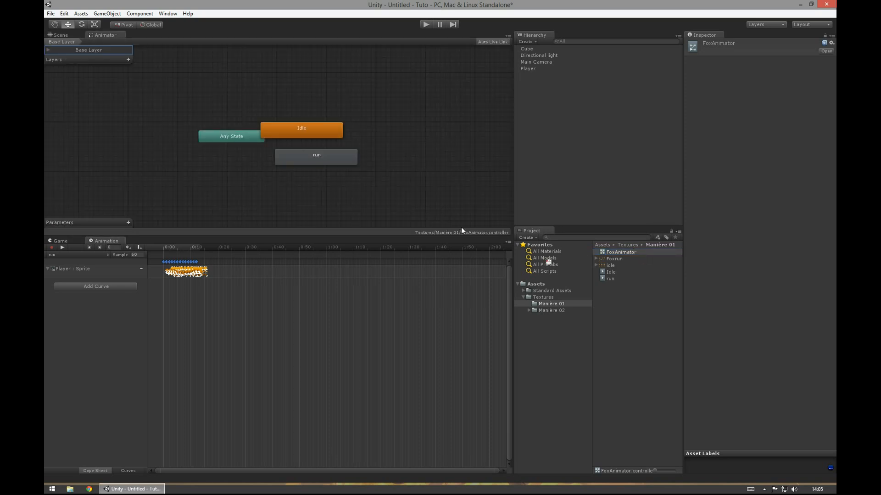
Step: Move the Idle and run states apart in FoxAnimator's Base Layer, and delete both of them
{"action": "left_click_drag", "start_coordinate": [308, 131], "coordinate": [305, 82]}
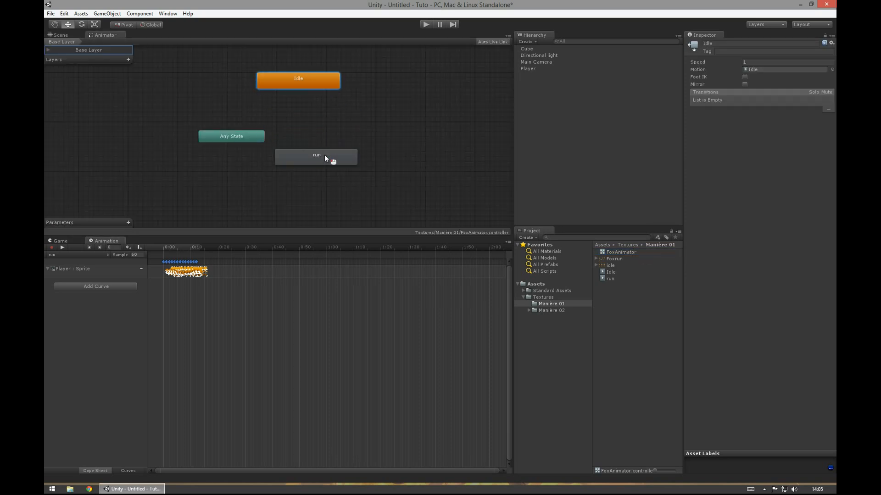
{"action": "left_click_drag", "start_coordinate": [325, 158], "coordinate": [367, 128]}
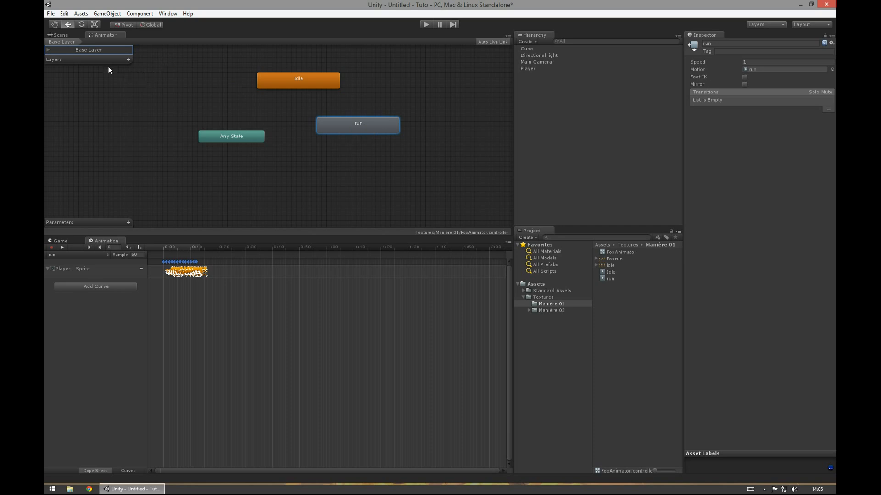
{"action": "left_click", "coordinate": [307, 84]}
{"action": "key", "text": "Delete"}
{"action": "key", "text": "Return"}
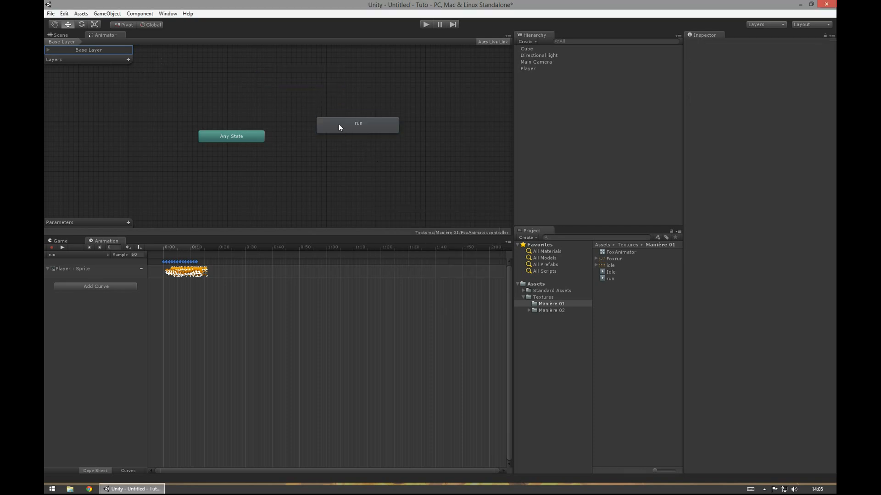
{"action": "left_click", "coordinate": [339, 124]}
{"action": "key", "text": "Delete"}
{"action": "key", "text": "Return"}
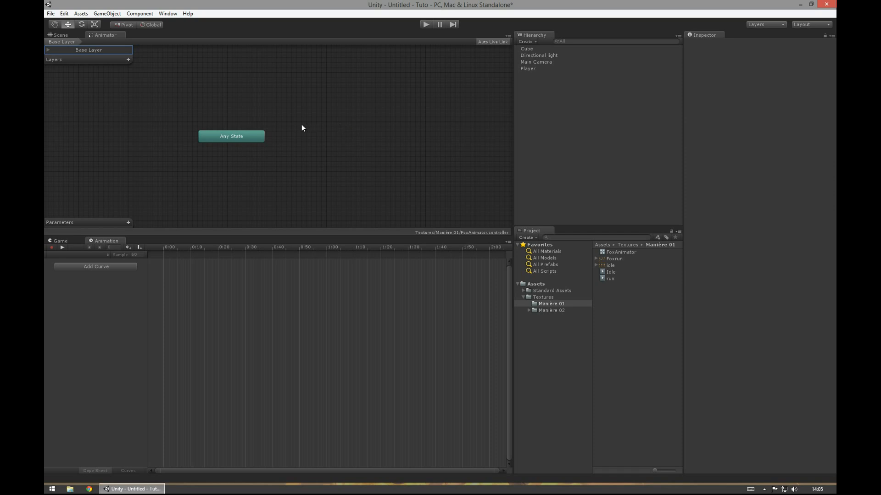
Step: Move Any State aside and add the Idle clip, followed by the run clip below it, as states in FoxAnimator
{"action": "left_click_drag", "start_coordinate": [257, 137], "coordinate": [224, 127]}
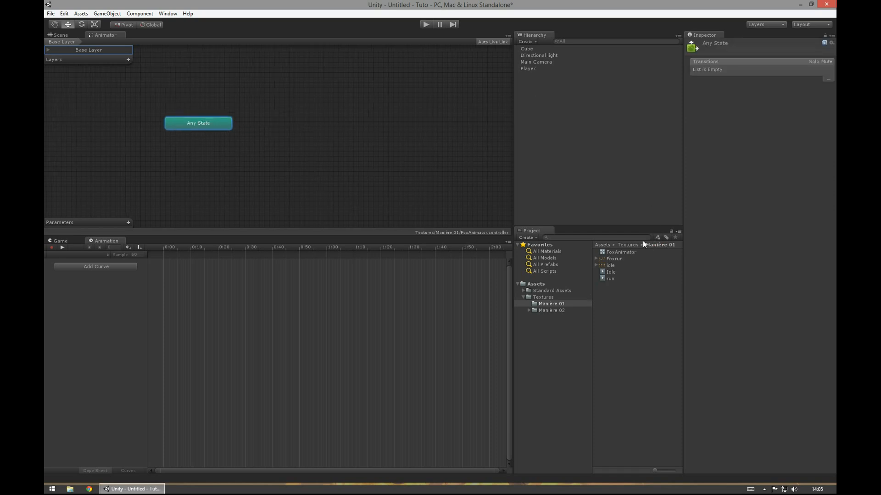
{"action": "left_click_drag", "start_coordinate": [608, 271], "coordinate": [281, 99]}
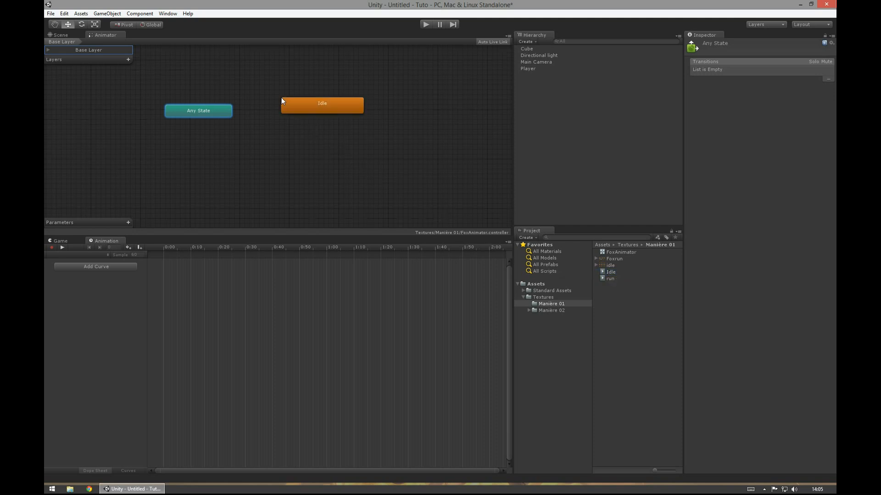
{"action": "left_click_drag", "start_coordinate": [613, 278], "coordinate": [293, 147]}
{"action": "mouse_move", "coordinate": [353, 162]}
{"action": "left_mouse_down"}
{"action": "mouse_move", "coordinate": [331, 161]}
{"action": "mouse_move", "coordinate": [344, 156]}
{"action": "left_mouse_up"}
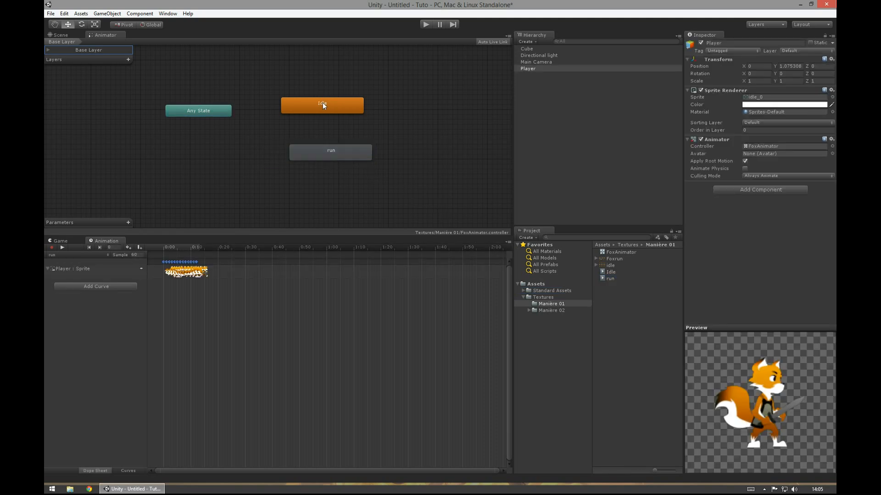
{"action": "left_click_drag", "start_coordinate": [323, 103], "coordinate": [323, 105]}
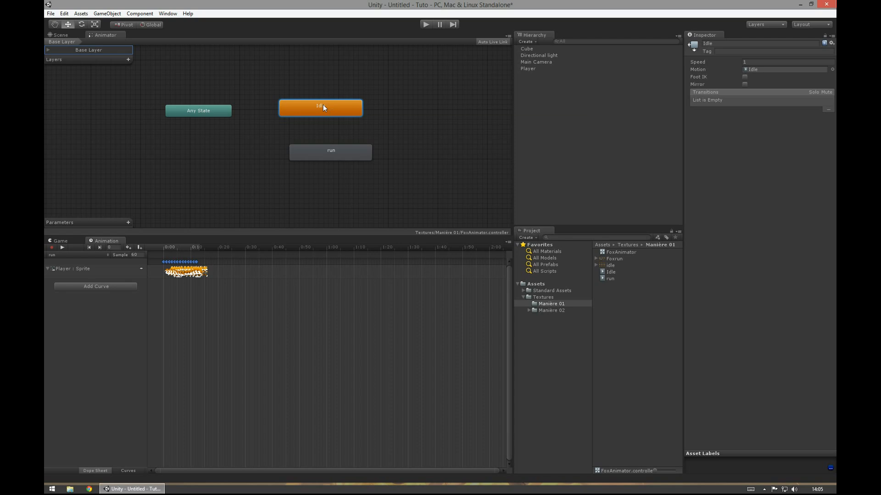
Step: Examine Player in the Scene view and the settings of the Idle and run states in the Animator
{"action": "left_click", "coordinate": [59, 34]}
{"action": "left_click", "coordinate": [529, 71]}
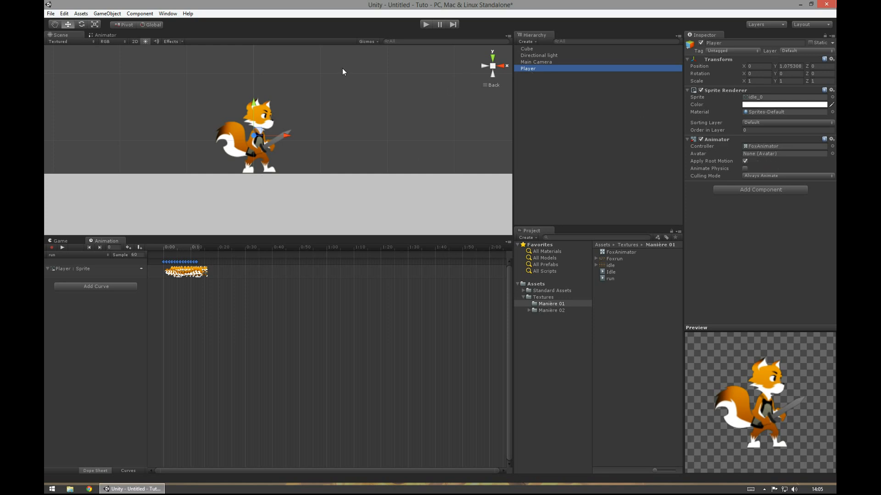
{"action": "left_click", "coordinate": [107, 36]}
{"action": "left_click", "coordinate": [334, 102]}
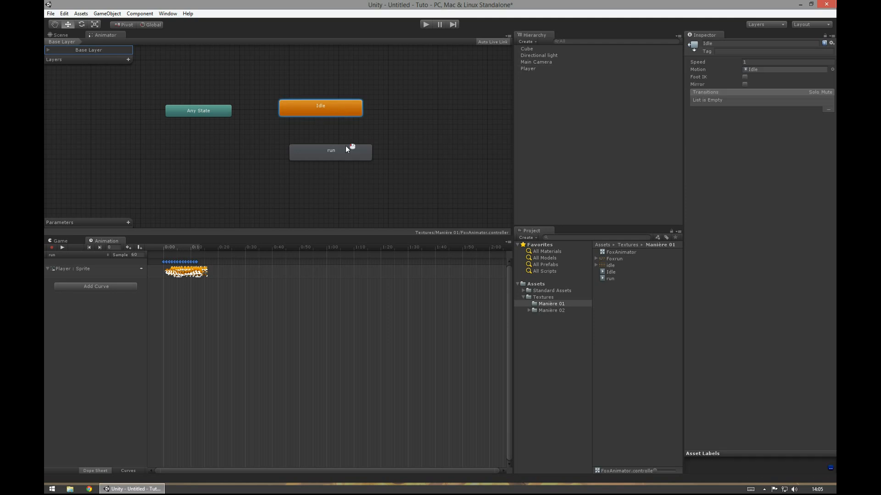
{"action": "left_click", "coordinate": [346, 156]}
{"action": "left_click", "coordinate": [349, 115]}
{"action": "left_click", "coordinate": [58, 35]}
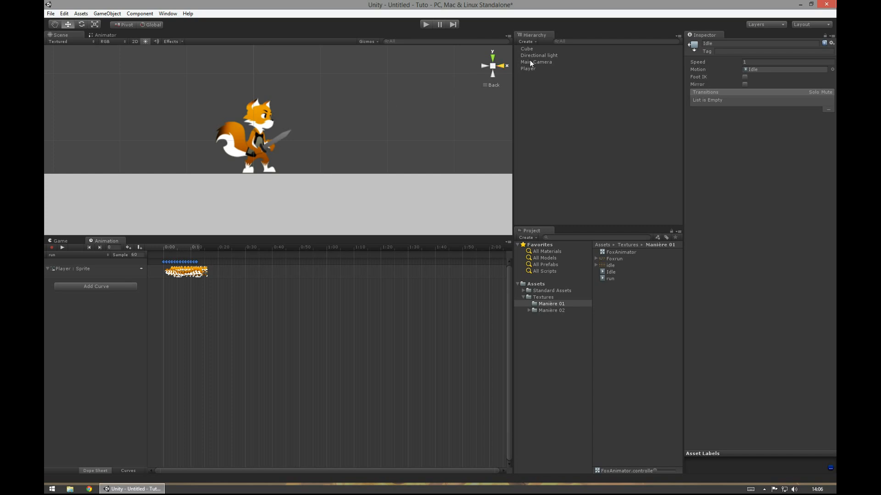
{"action": "left_click", "coordinate": [104, 35]}
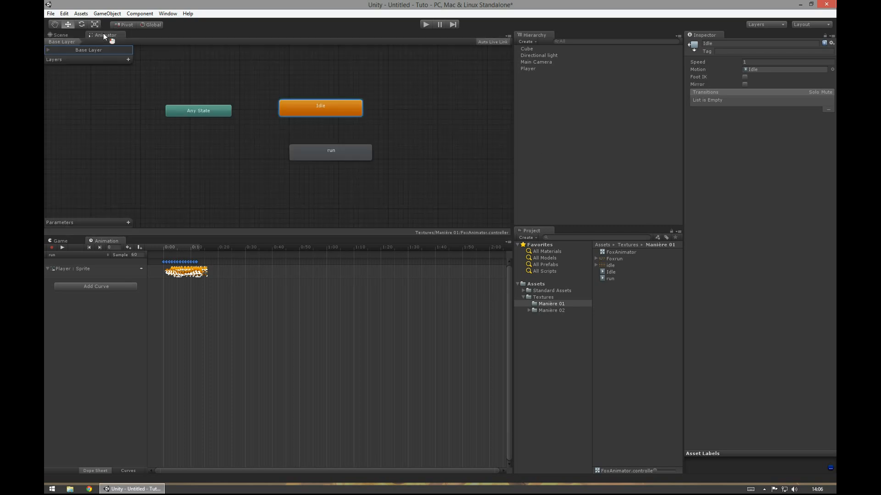
Step: Spread out the nodes in FoxAnimator's Base Layer by moving Idle up and run and Any State farther to the sides
{"action": "left_click_drag", "start_coordinate": [307, 112], "coordinate": [289, 102]}
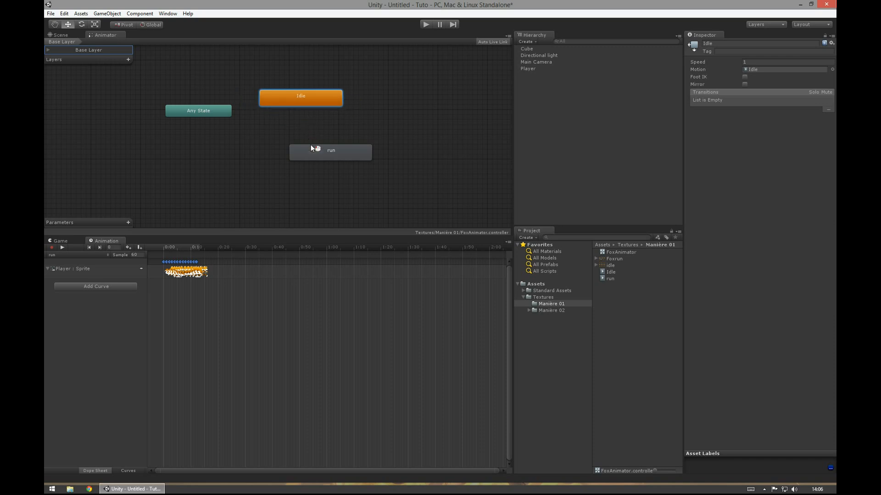
{"action": "left_click_drag", "start_coordinate": [312, 149], "coordinate": [344, 143]}
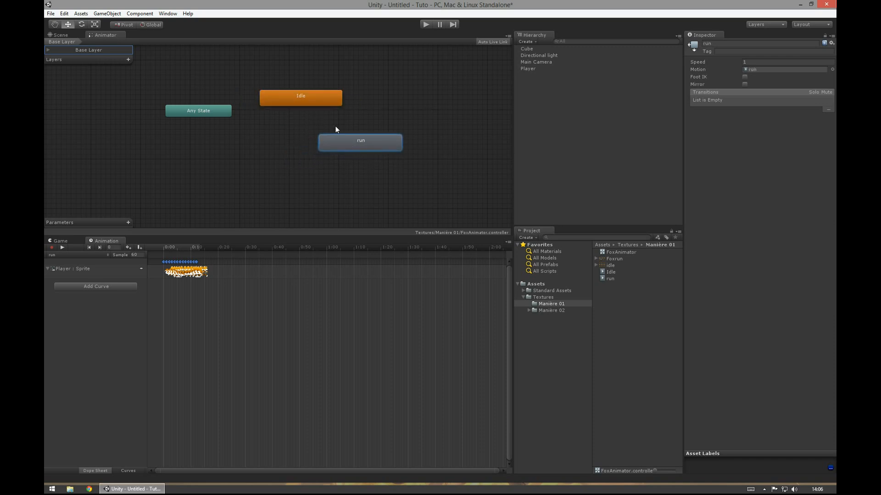
{"action": "left_click_drag", "start_coordinate": [209, 115], "coordinate": [154, 116]}
{"action": "left_click", "coordinate": [223, 128]}
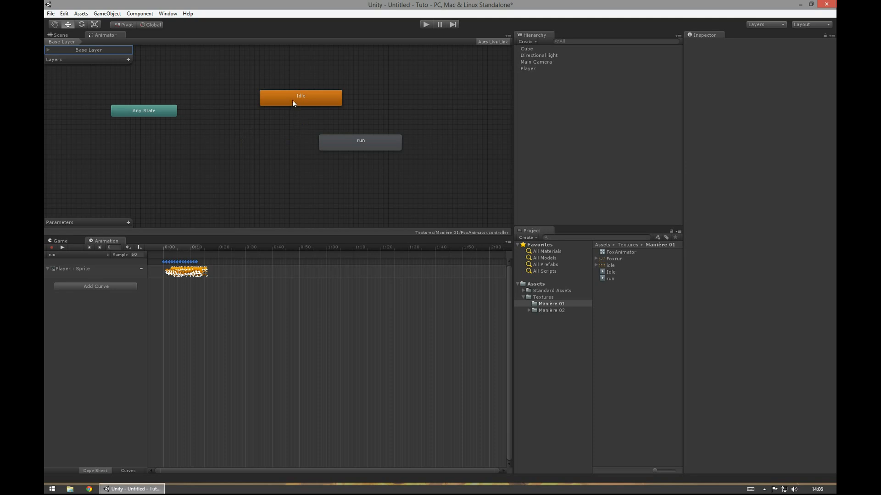
Step: Create a transition from the Idle state to the run state and move run lower in the graph
{"action": "right_click", "coordinate": [293, 100]}
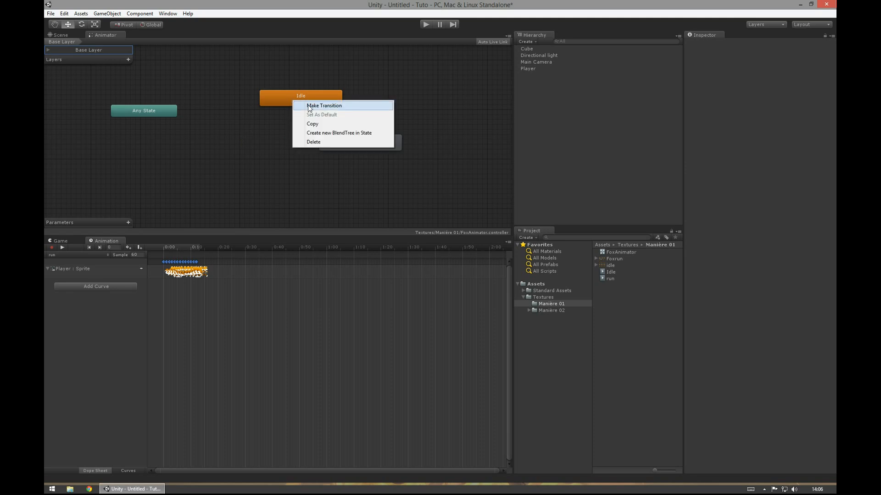
{"action": "left_click", "coordinate": [324, 105]}
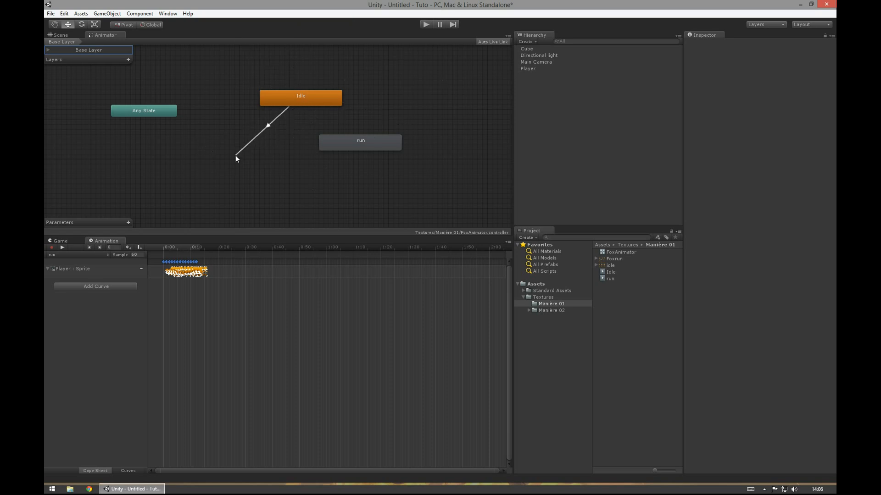
{"action": "left_click", "coordinate": [355, 143]}
{"action": "left_click_drag", "start_coordinate": [356, 144], "coordinate": [365, 169]}
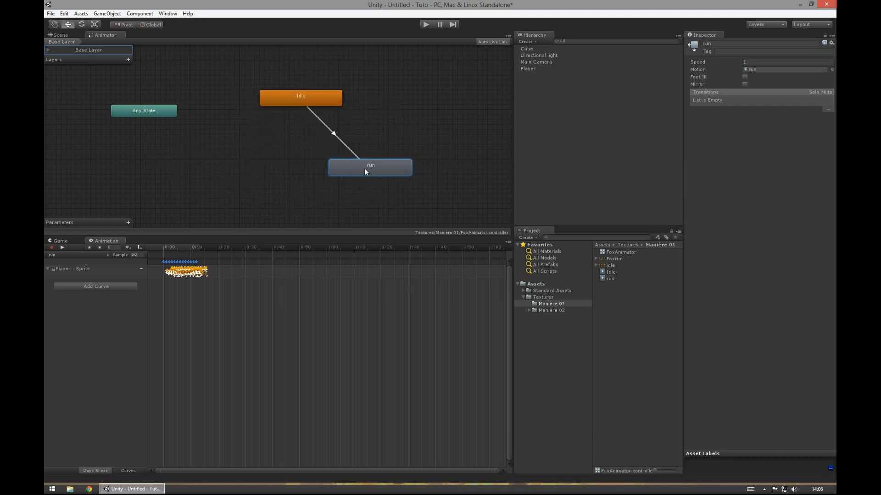
Step: Create a return transition from run to Idle and line Idle up horizontally beside run
{"action": "right_click", "coordinate": [390, 166]}
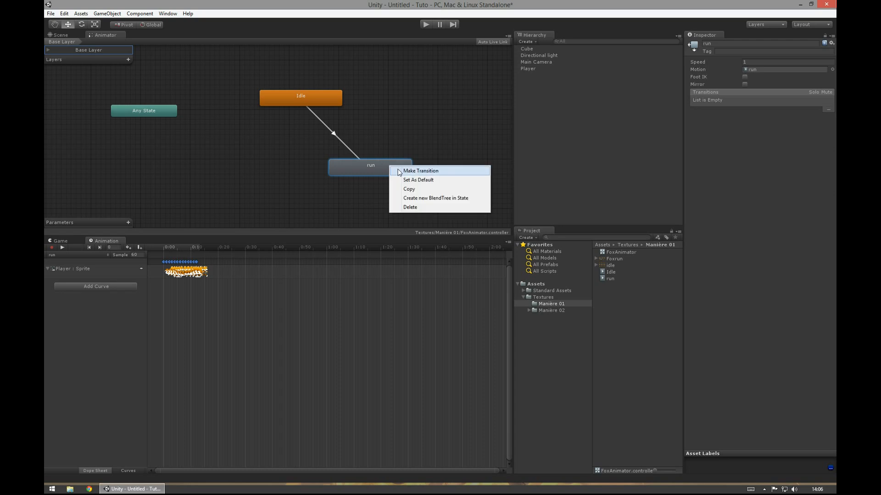
{"action": "left_click", "coordinate": [399, 171]}
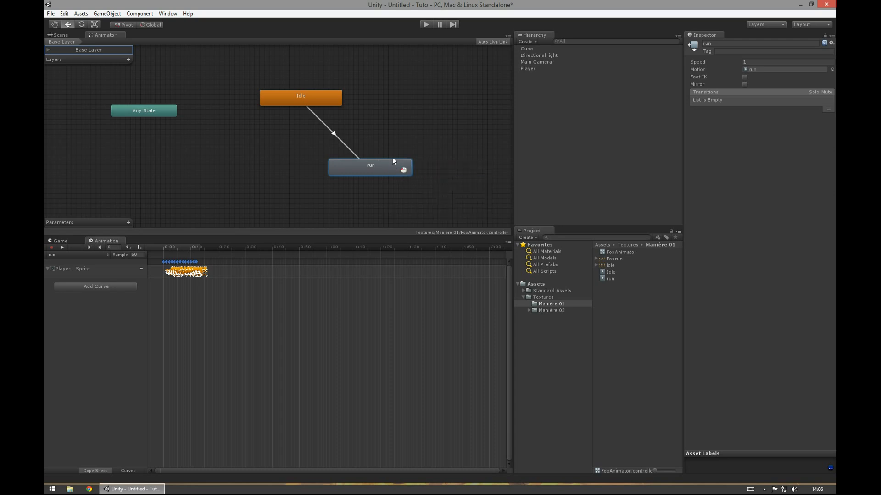
{"action": "left_click", "coordinate": [324, 98]}
{"action": "left_click_drag", "start_coordinate": [310, 103], "coordinate": [242, 171]}
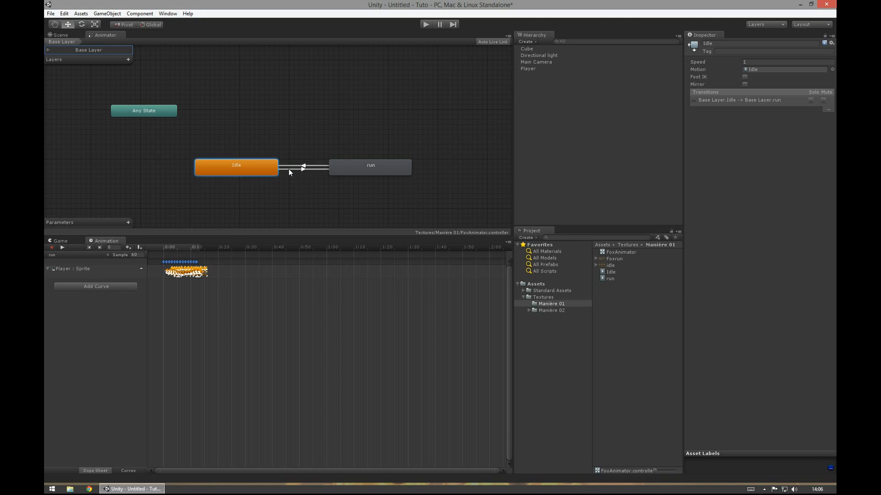
Step: Examine the condition options and fox preview of the Idle-to-run transition, and inspect the run-to-Idle transition
{"action": "left_click", "coordinate": [289, 169]}
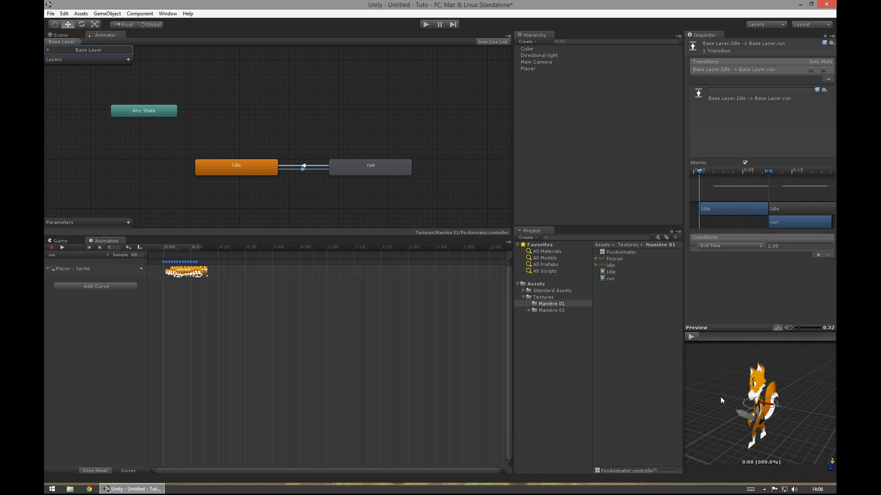
{"action": "left_click_drag", "start_coordinate": [721, 397], "coordinate": [827, 386]}
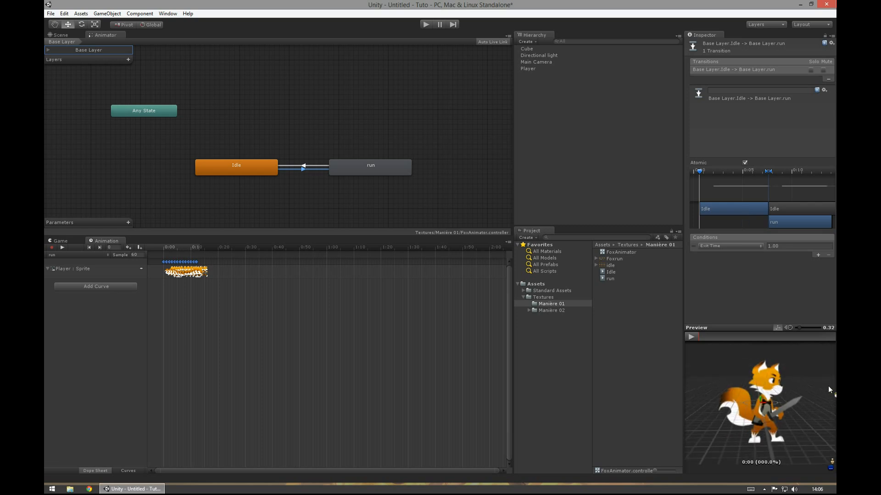
{"action": "left_click", "coordinate": [738, 247]}
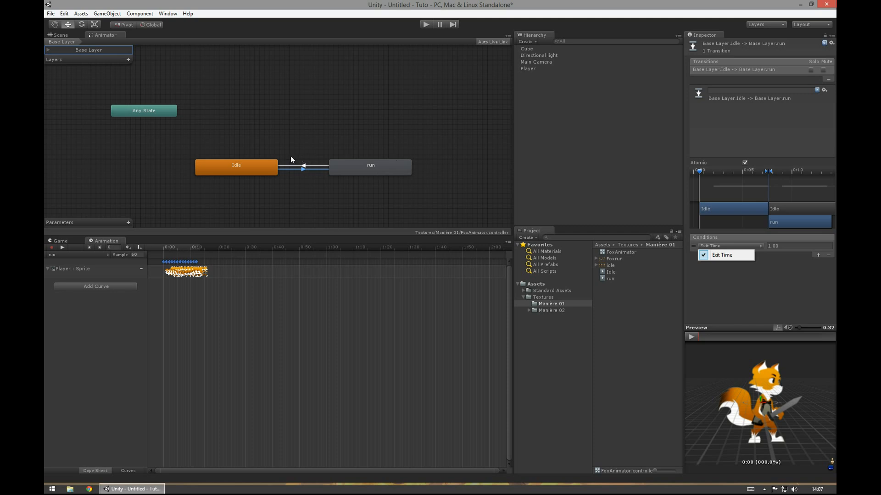
{"action": "left_click", "coordinate": [303, 166]}
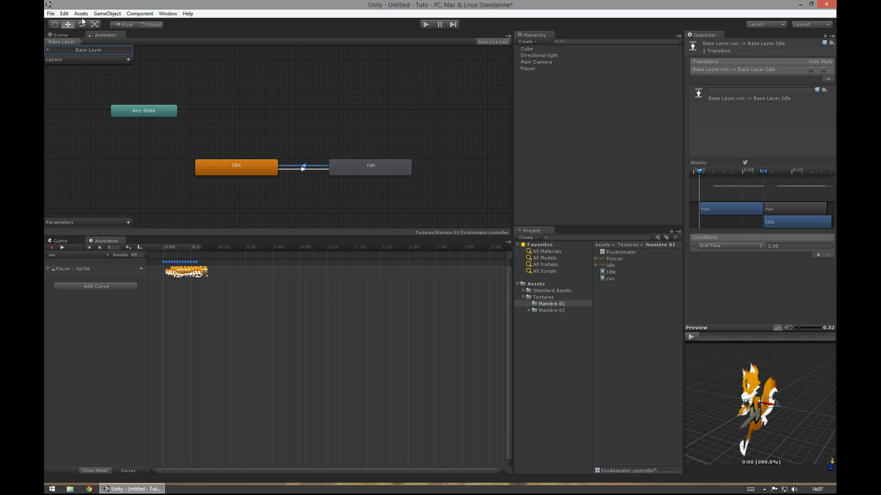
Step: Play the game with the Scene view showing to watch Player's animation transitions, and stop playback
{"action": "left_click", "coordinate": [70, 33]}
{"action": "left_click", "coordinate": [425, 26]}
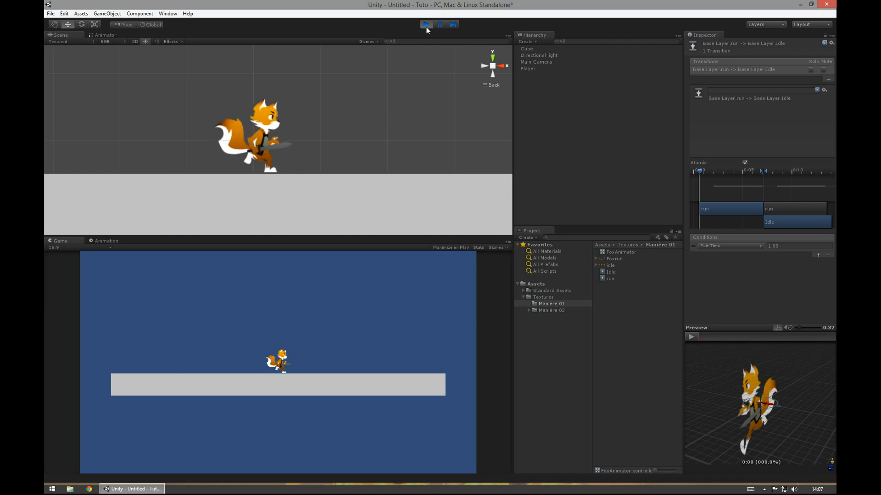
{"action": "left_click", "coordinate": [425, 27]}
Step: Return to the state graph, move Any State up, and shift the Idle and run states together beneath it
{"action": "left_click", "coordinate": [98, 34]}
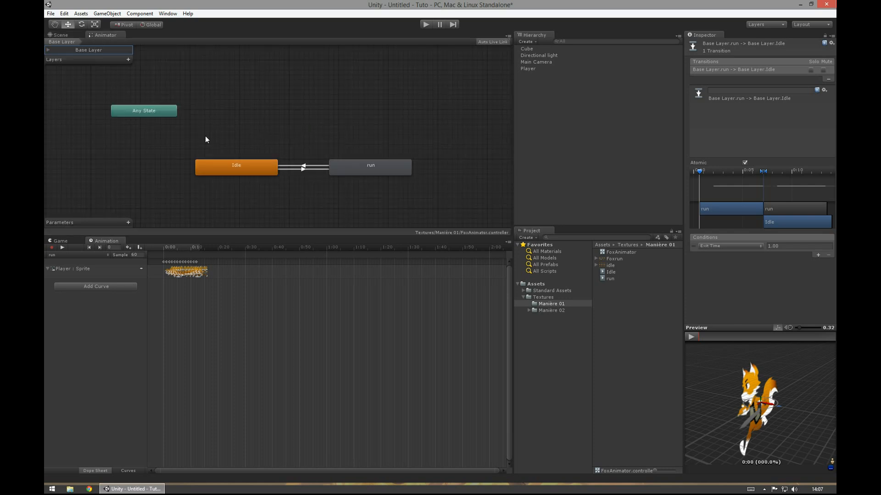
{"action": "left_click_drag", "start_coordinate": [176, 115], "coordinate": [178, 96]}
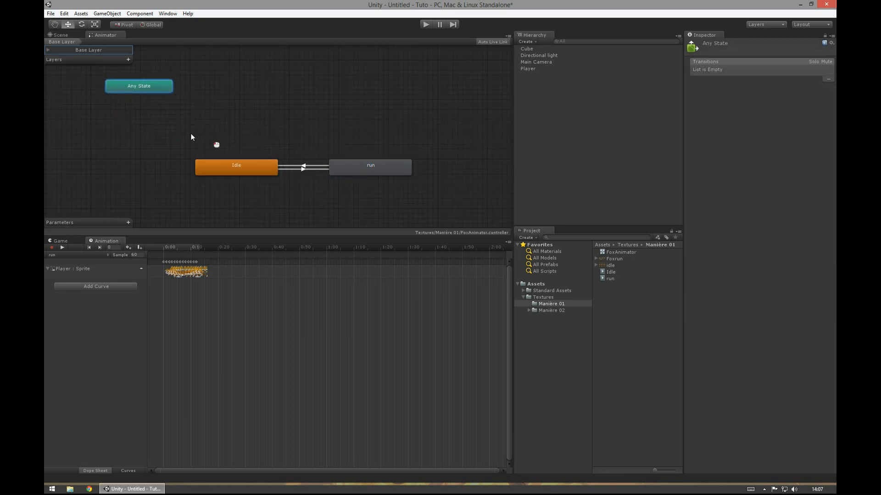
{"action": "left_click_drag", "start_coordinate": [191, 137], "coordinate": [333, 126]}
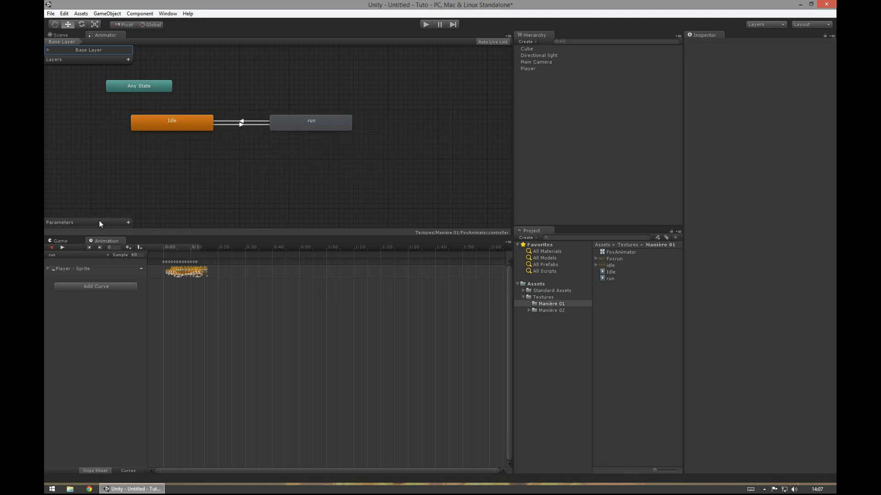
Step: Add a Float parameter named speed to the FoxAnimator controller
{"action": "left_click", "coordinate": [129, 222]}
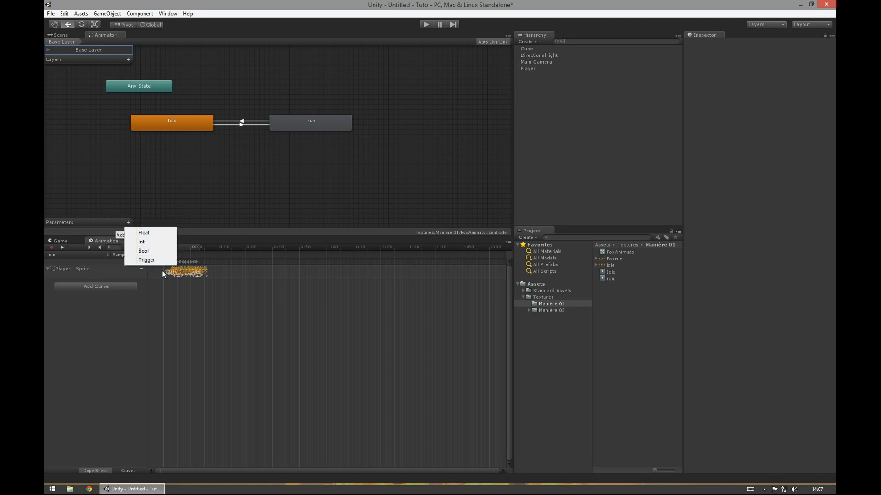
{"action": "left_click", "coordinate": [155, 232]}
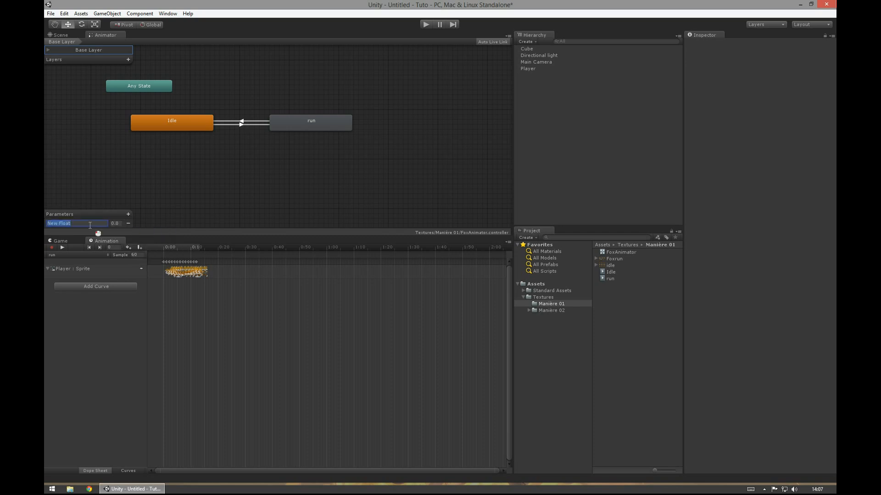
{"action": "type", "text": "speed"}
Step: Change the Idle-to-run transition's condition from Exit Time to speed with the Greater comparison
{"action": "left_click", "coordinate": [246, 125]}
{"action": "left_click", "coordinate": [246, 122]}
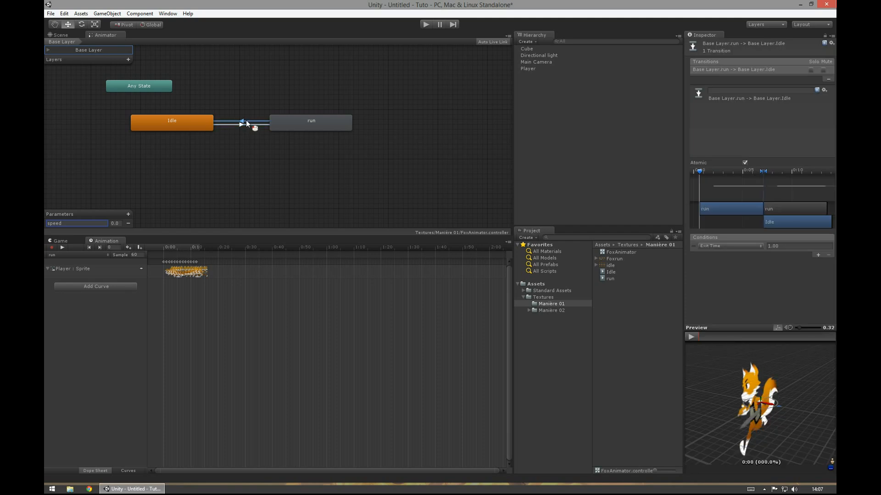
{"action": "left_click", "coordinate": [247, 124]}
{"action": "left_click", "coordinate": [247, 120]}
{"action": "left_click", "coordinate": [245, 125]}
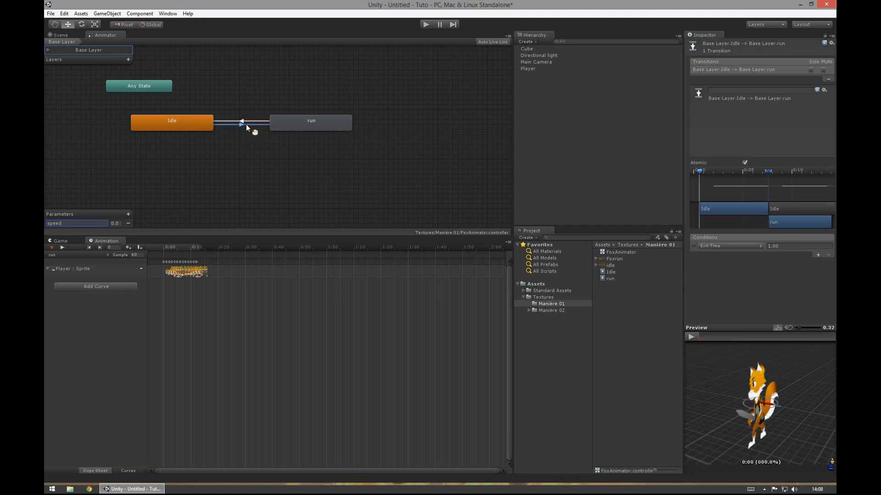
{"action": "left_click", "coordinate": [748, 245]}
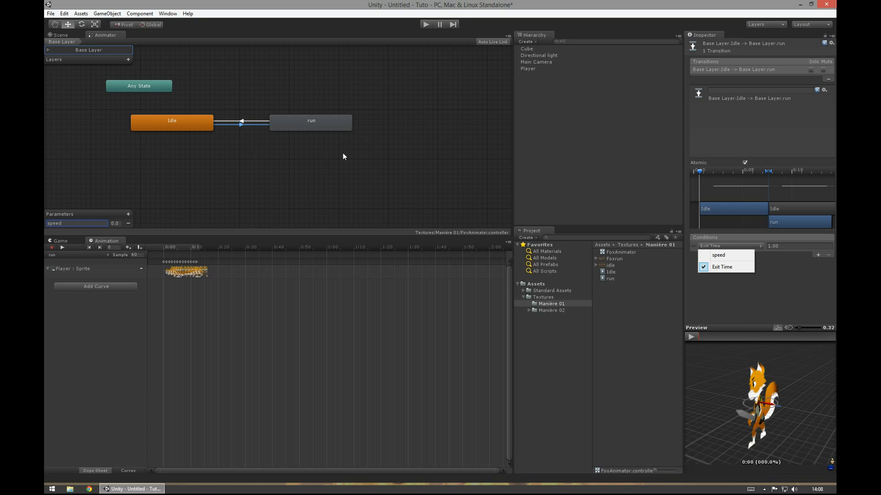
{"action": "left_click", "coordinate": [724, 255]}
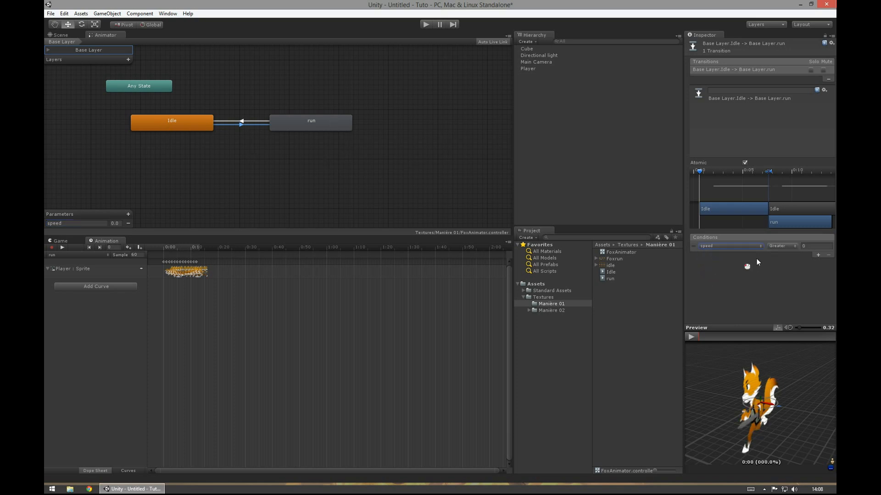
{"action": "left_click", "coordinate": [806, 246]}
Step: Set the run-to-Idle transition's condition to speed Less than 0.2
{"action": "left_click", "coordinate": [255, 122]}
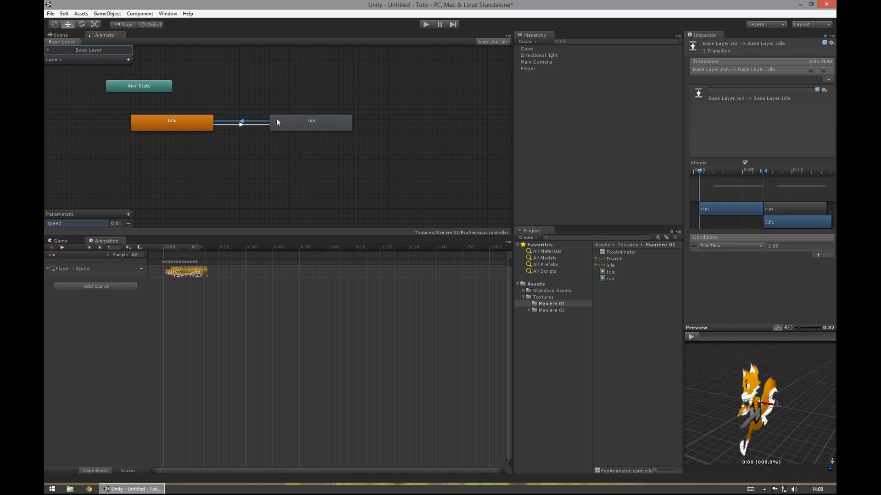
{"action": "left_click", "coordinate": [727, 246]}
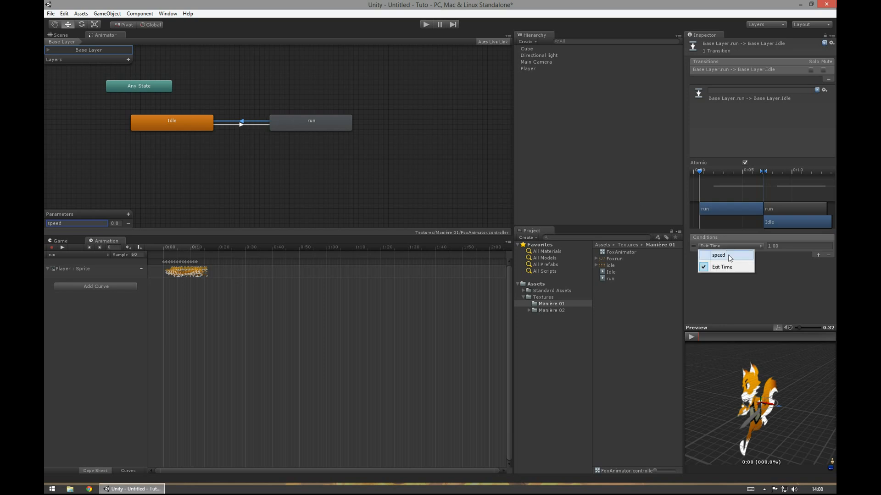
{"action": "left_click", "coordinate": [728, 255]}
{"action": "left_click", "coordinate": [781, 247]}
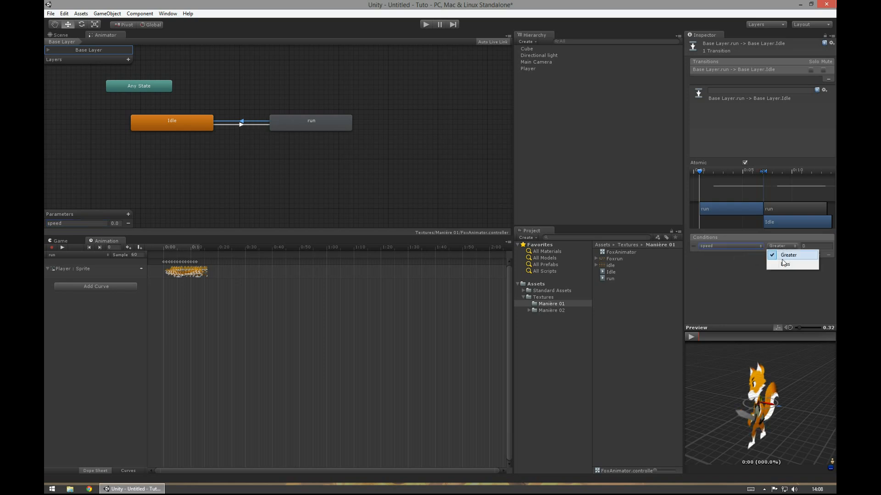
{"action": "left_click", "coordinate": [789, 265]}
{"action": "left_click", "coordinate": [814, 247]}
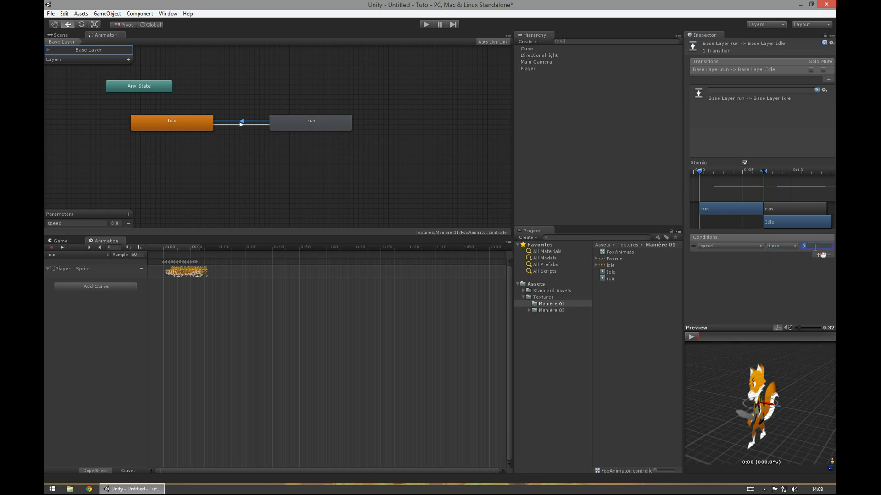
{"action": "type", "text": "0.2"}
Step: Play the game and test the transitions by setting the speed parameter to 2 and back to 0
{"action": "left_click", "coordinate": [427, 25]}
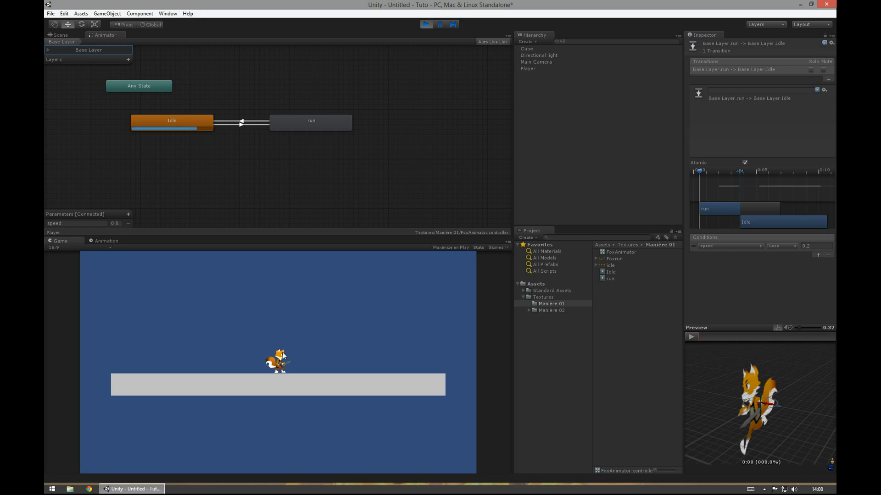
{"action": "left_click", "coordinate": [119, 224]}
{"action": "type", "text": "2"}
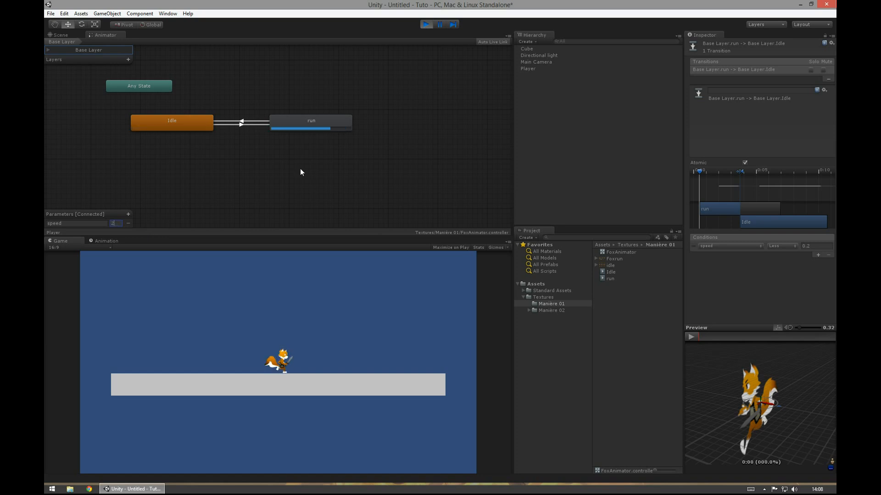
{"action": "double_click", "coordinate": [113, 224]}
{"action": "type", "text": "0"}
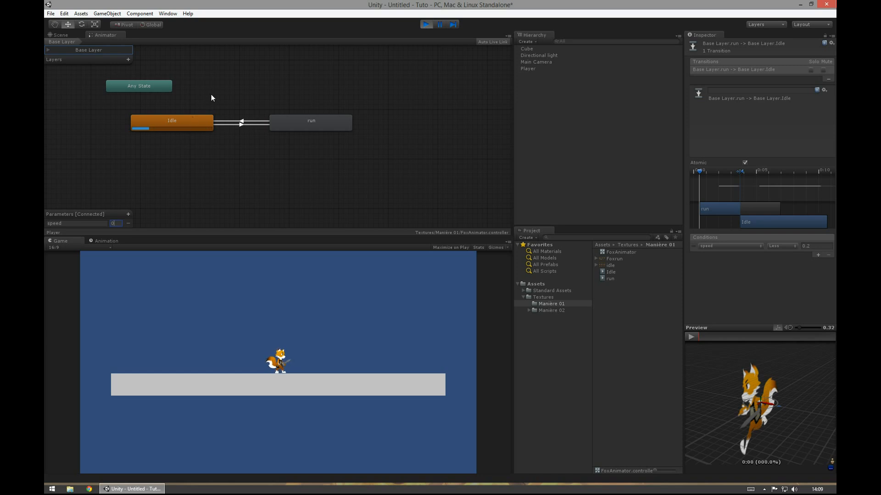
Step: Set the Idle state's Speed to 0.4
{"action": "left_click", "coordinate": [192, 122]}
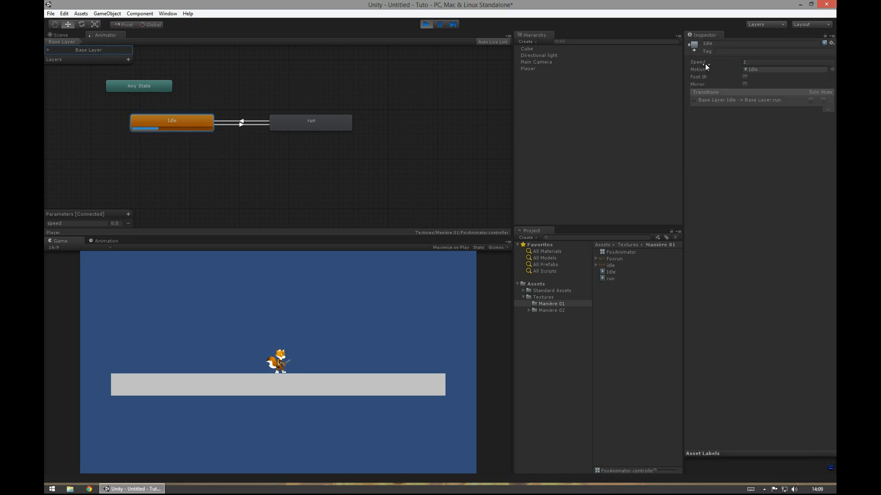
{"action": "left_click_drag", "start_coordinate": [710, 62], "coordinate": [697, 62]}
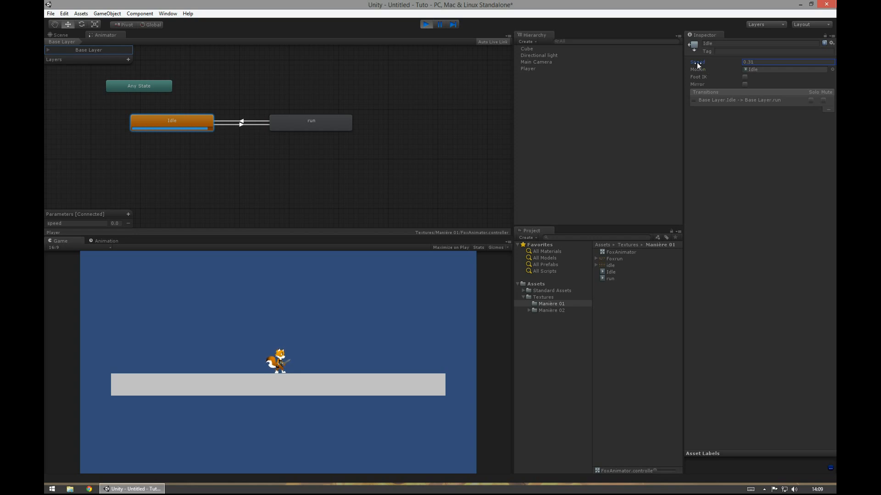
{"action": "left_click", "coordinate": [771, 61]}
{"action": "type", "text": "0.4"}
Step: Set the speed parameter to 2 in the running game to trigger the run state
{"action": "left_click", "coordinate": [115, 224]}
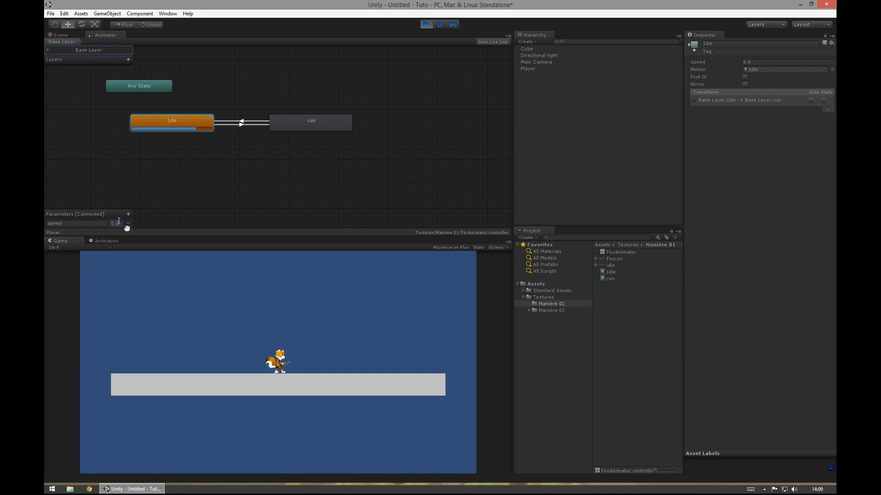
{"action": "type", "text": "2"}
{"action": "key", "text": "Return"}
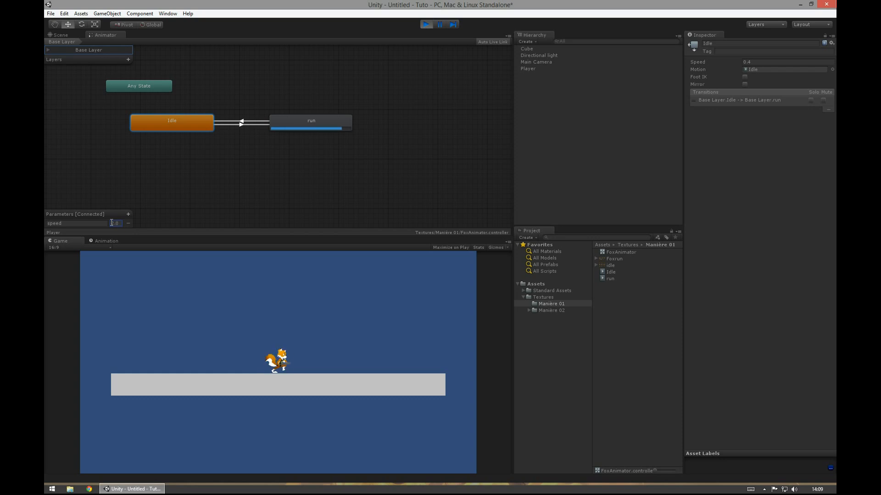
Step: Set the run state's Speed to 0.4
{"action": "left_click", "coordinate": [296, 122]}
{"action": "left_click", "coordinate": [753, 62]}
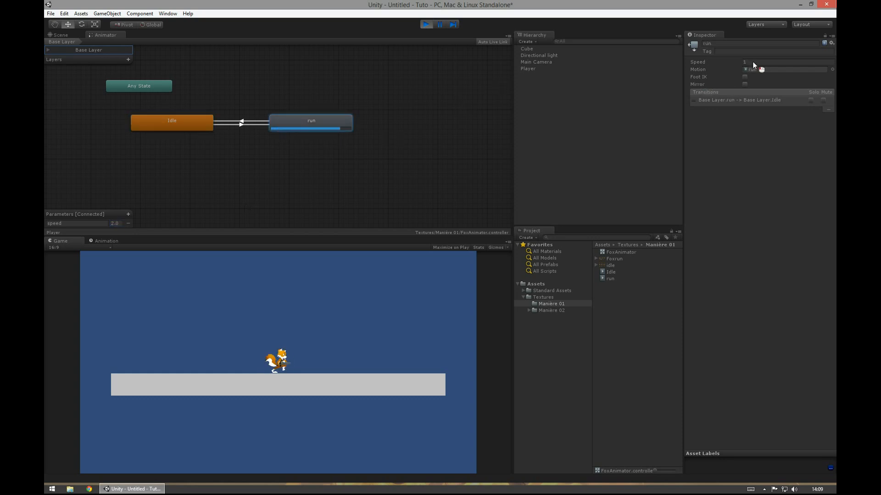
{"action": "type", "text": "0.4"}
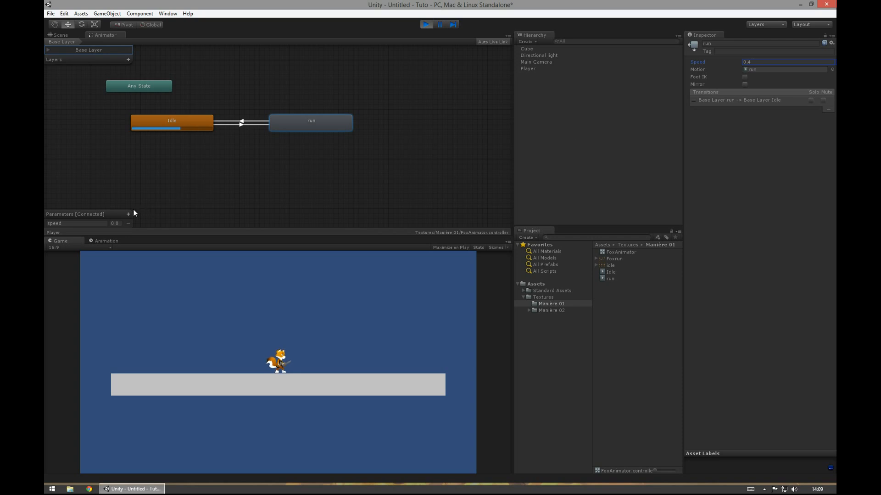
Step: Test the slowed run animation by setting the speed parameter to 2 in the running game, and stop playback
{"action": "left_click", "coordinate": [115, 224]}
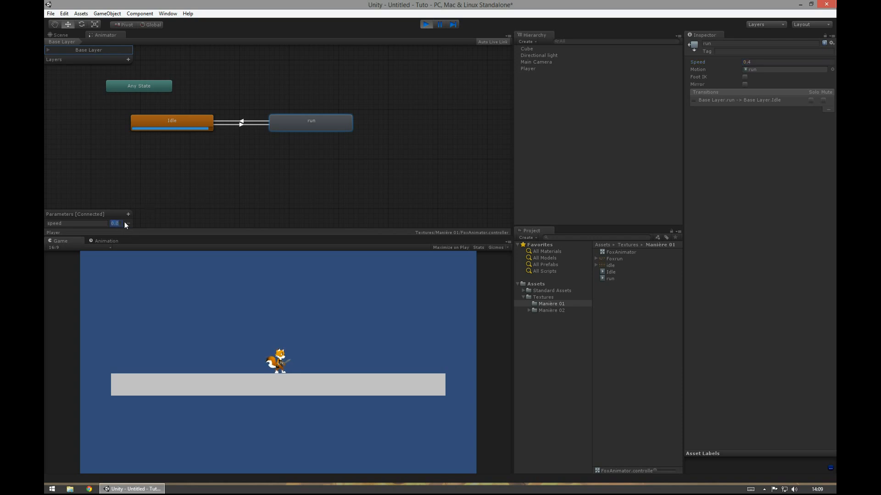
{"action": "type", "text": "2"}
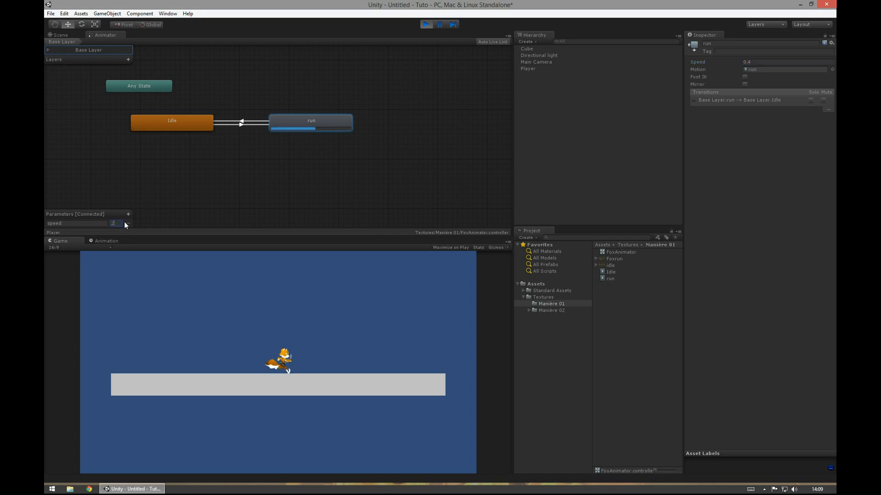
{"action": "left_click", "coordinate": [426, 24]}
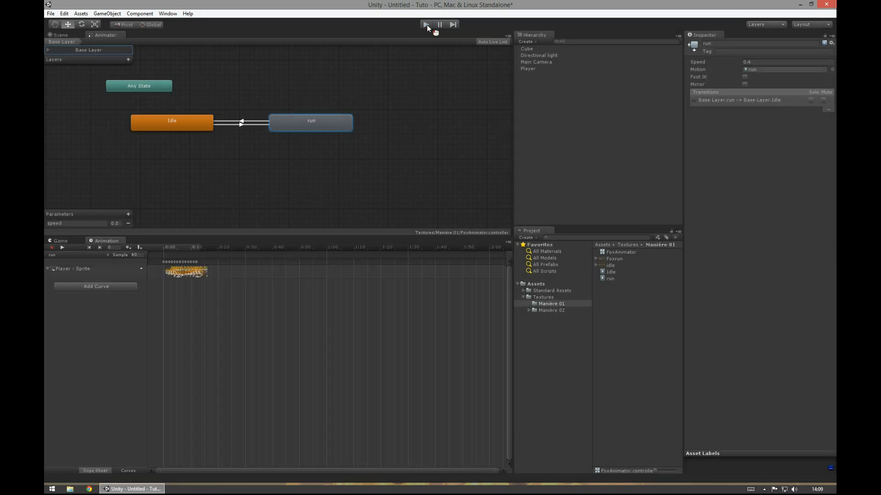
Step: Create a folder named Scripts directly under Assets
{"action": "left_click", "coordinate": [183, 121]}
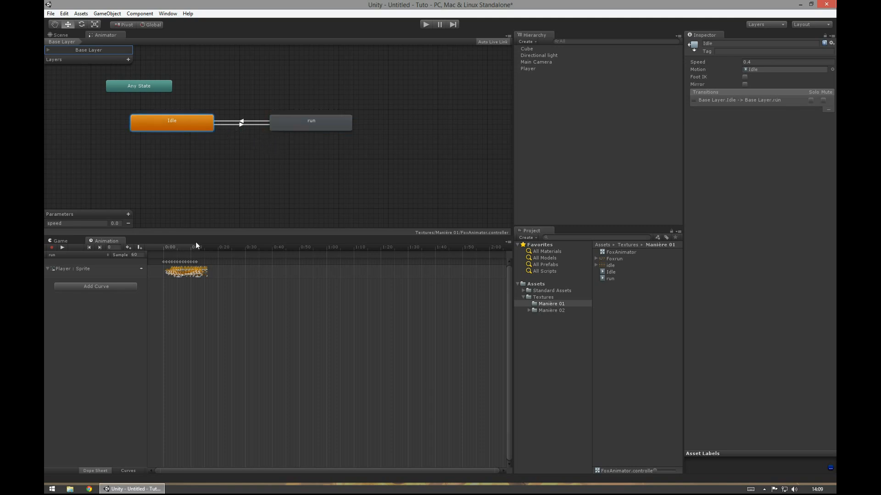
{"action": "left_click", "coordinate": [529, 69]}
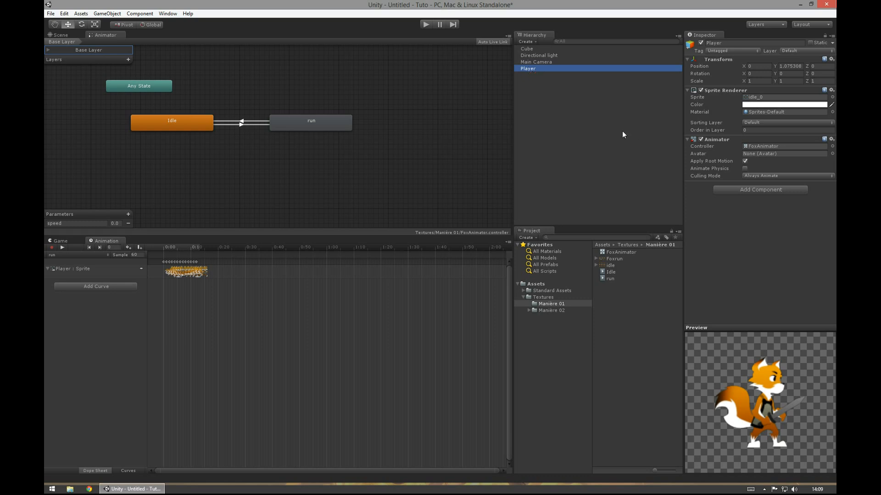
{"action": "left_click", "coordinate": [524, 285]}
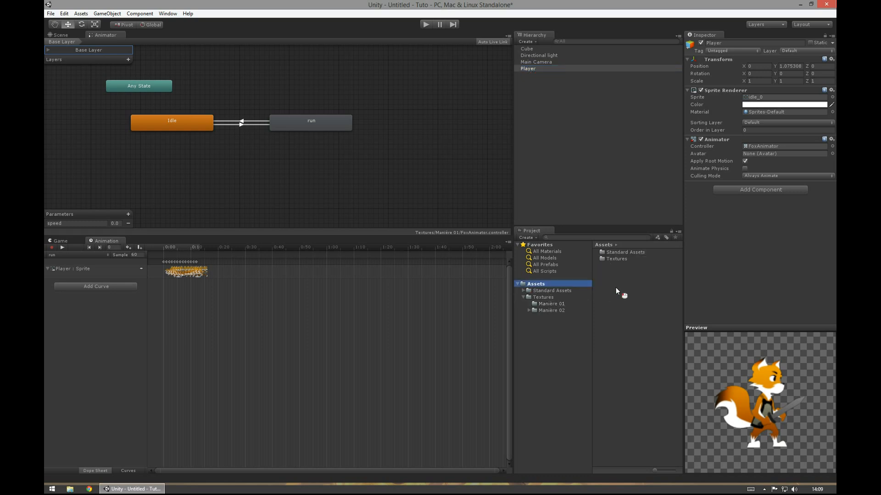
{"action": "right_click", "coordinate": [619, 291]}
{"action": "mouse_move", "coordinate": [626, 293]}
{"action": "left_click", "coordinate": [548, 295]}
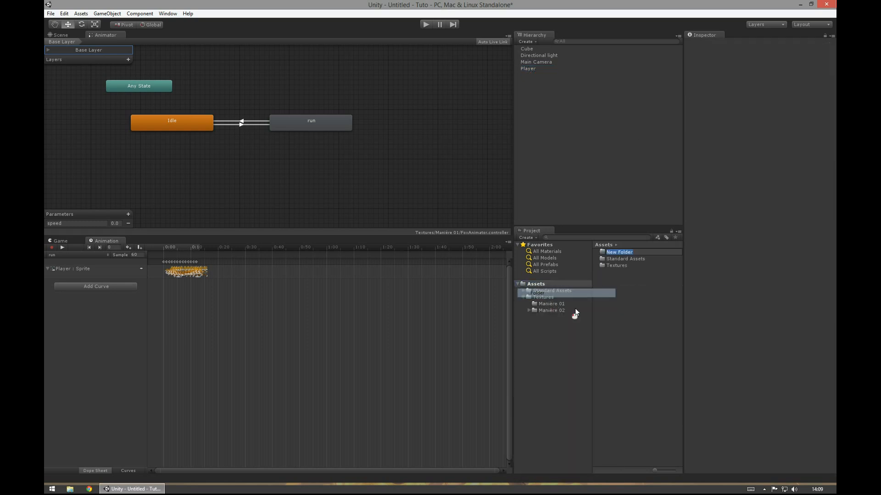
{"action": "type", "text": "Scripts"}
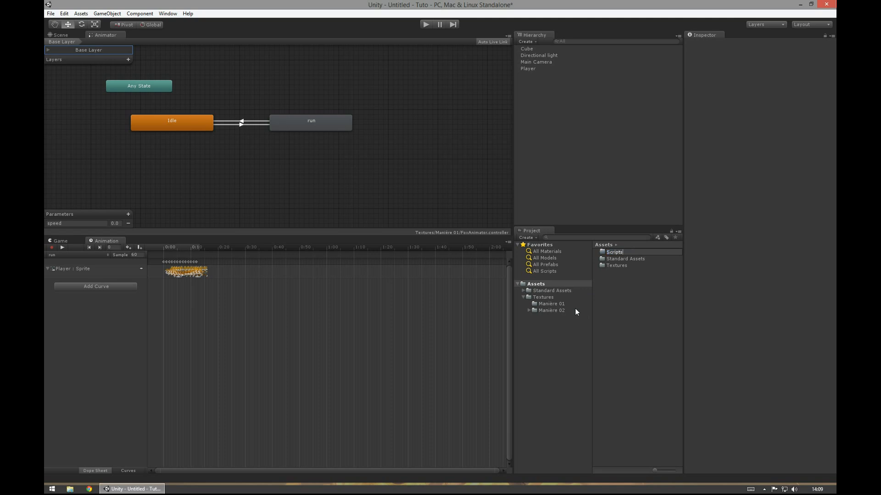
{"action": "key", "text": "Return"}
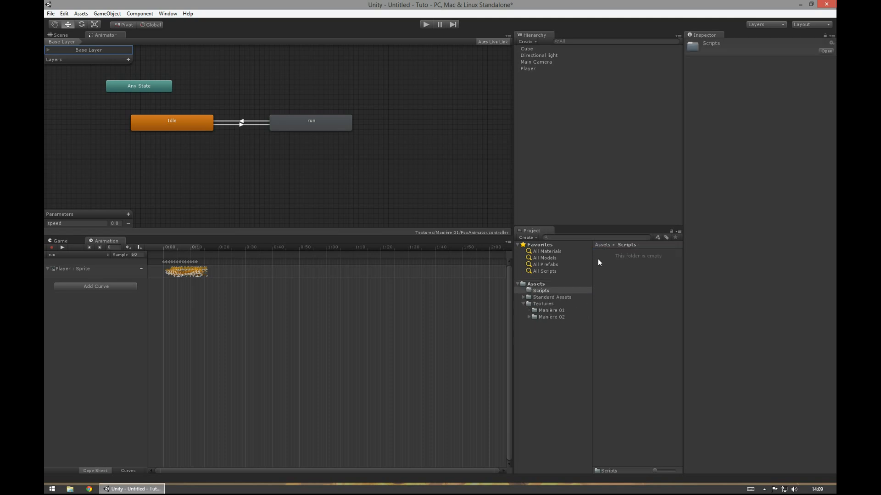
Step: Create a C# script named PlayerManager in the Scripts folder
{"action": "right_click", "coordinate": [612, 260]}
{"action": "mouse_move", "coordinate": [626, 265]}
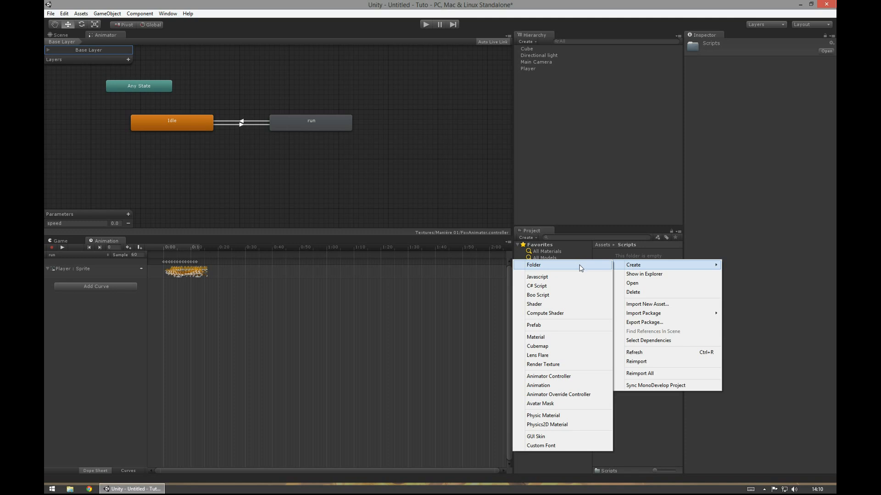
{"action": "left_click", "coordinate": [577, 288]}
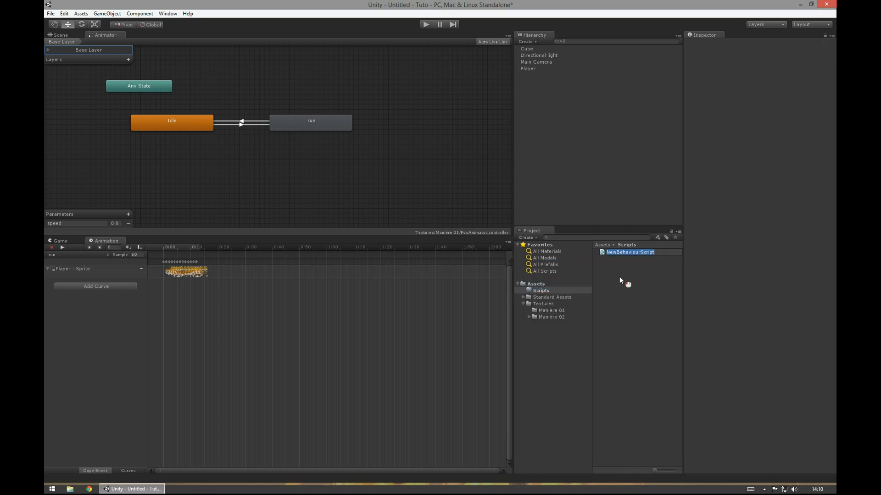
{"action": "type", "text": "PlayerManager"}
{"action": "key", "text": "Return"}
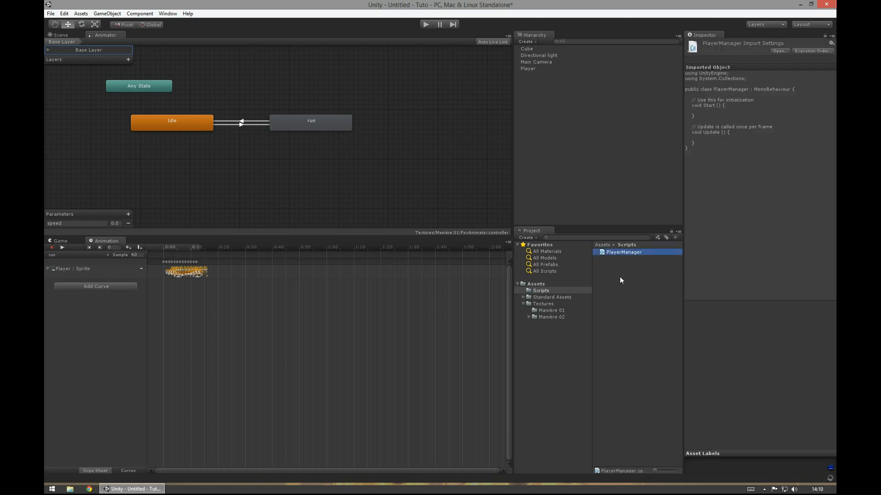
Step: Add a Character Controller component to the Player object
{"action": "left_click", "coordinate": [528, 69]}
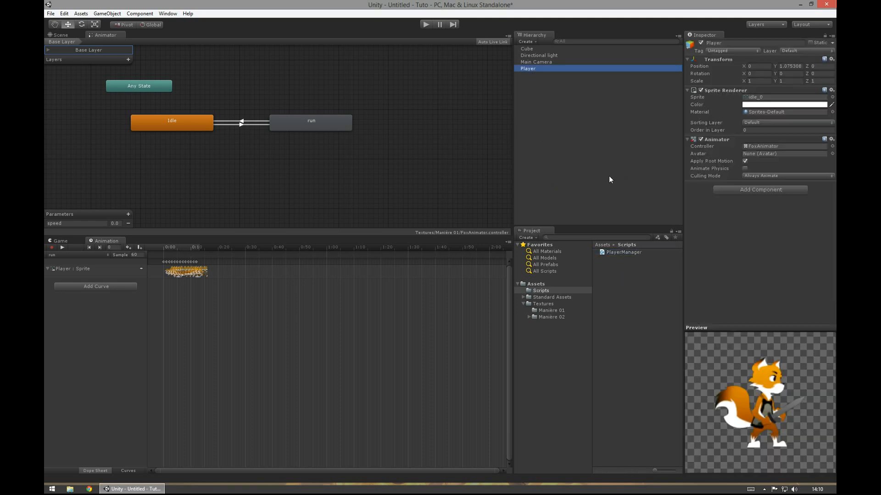
{"action": "left_click", "coordinate": [538, 296]}
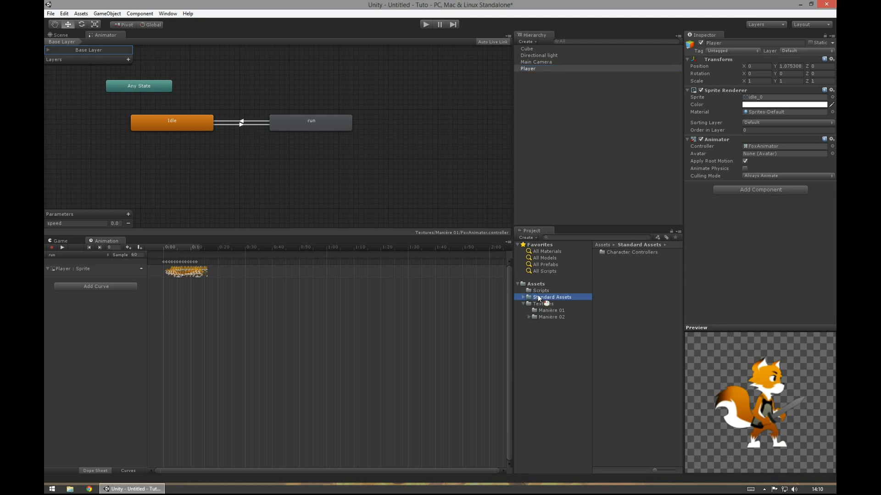
{"action": "left_click", "coordinate": [765, 188]}
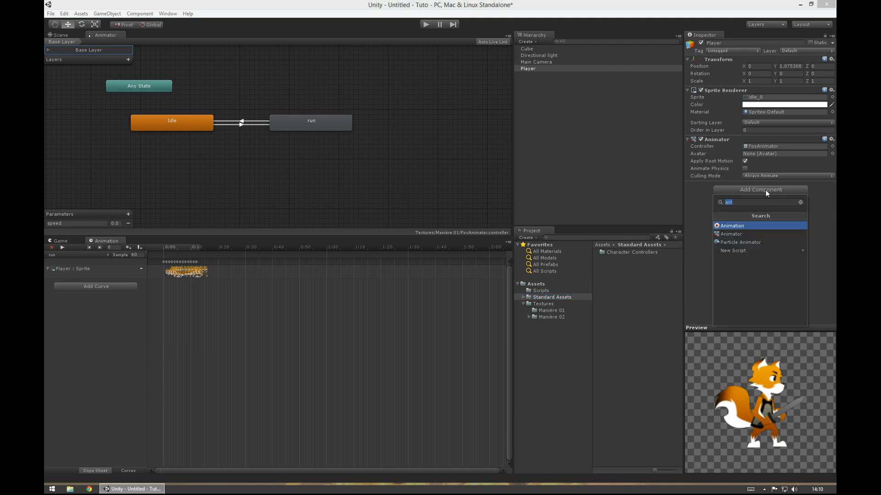
{"action": "type", "text": "chara"}
{"action": "key", "text": "Return"}
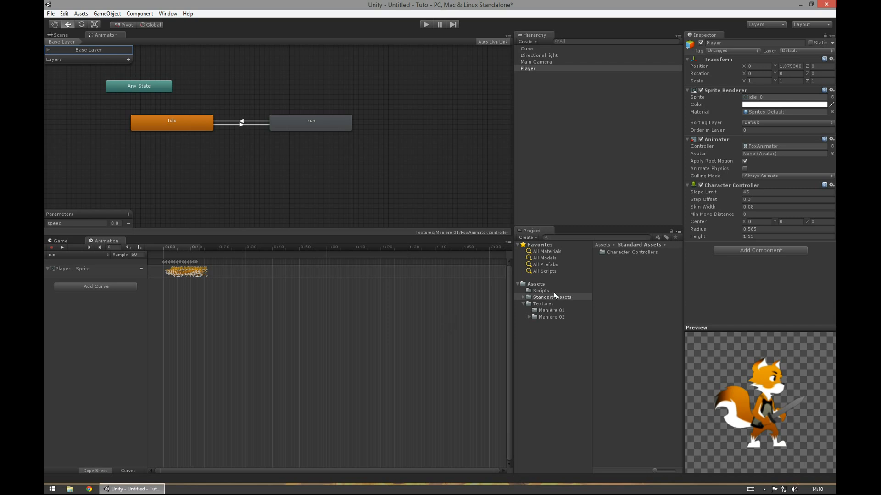
Step: Add the Character Motor script component to the Player object
{"action": "left_click", "coordinate": [630, 250]}
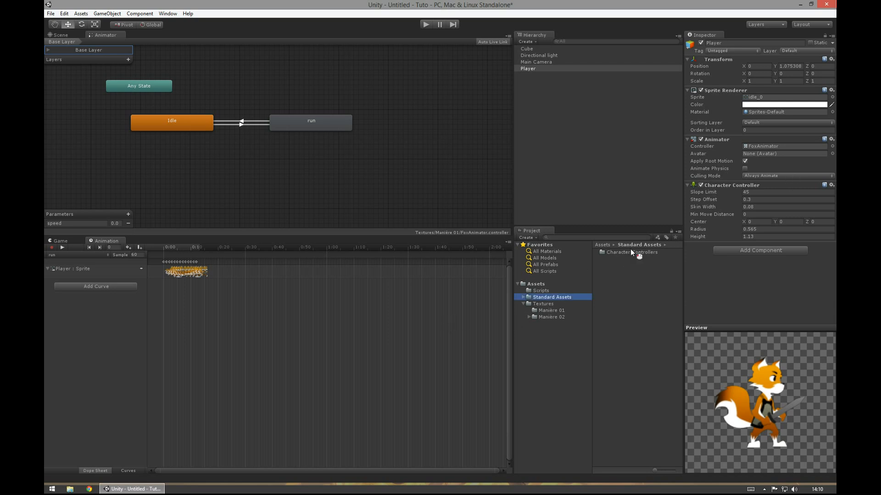
{"action": "left_click", "coordinate": [773, 251]}
{"action": "type", "text": "chara"}
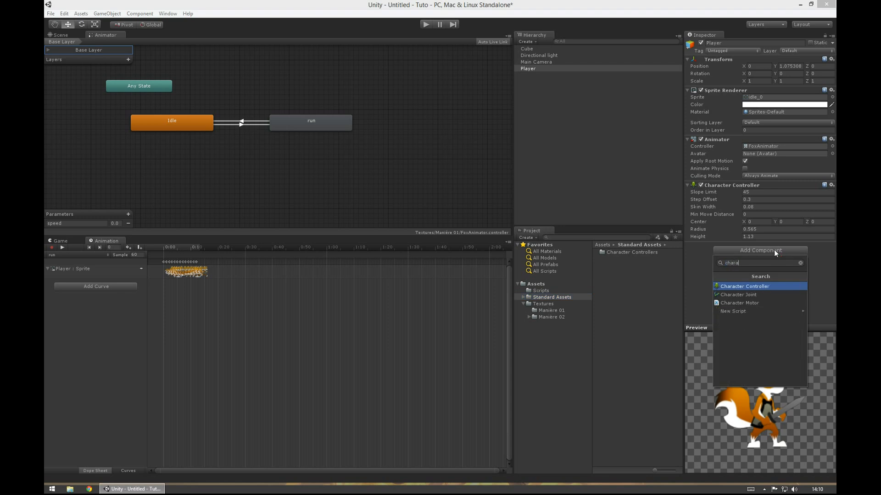
{"action": "key", "text": "Down"}
{"action": "key", "text": "Down"}
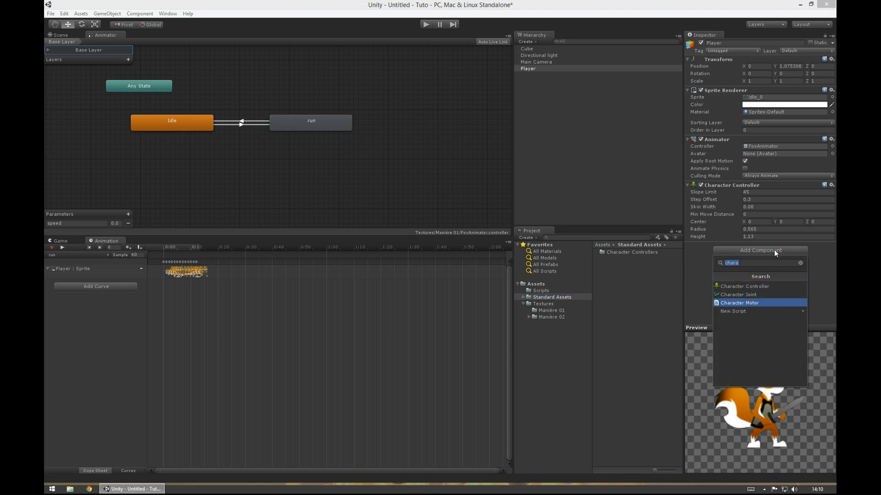
{"action": "key", "text": "Return"}
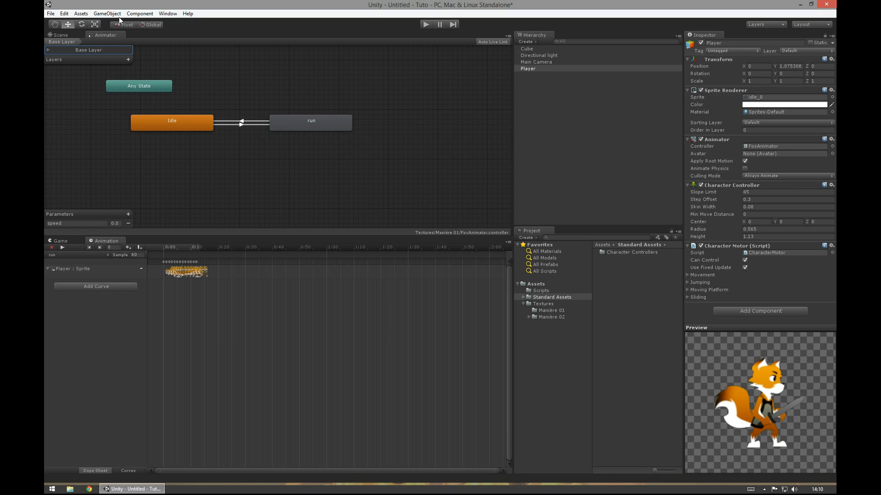
Step: Raise the Player high above the ground cube in the scene, to a Y position of about 10.03
{"action": "left_click", "coordinate": [63, 35]}
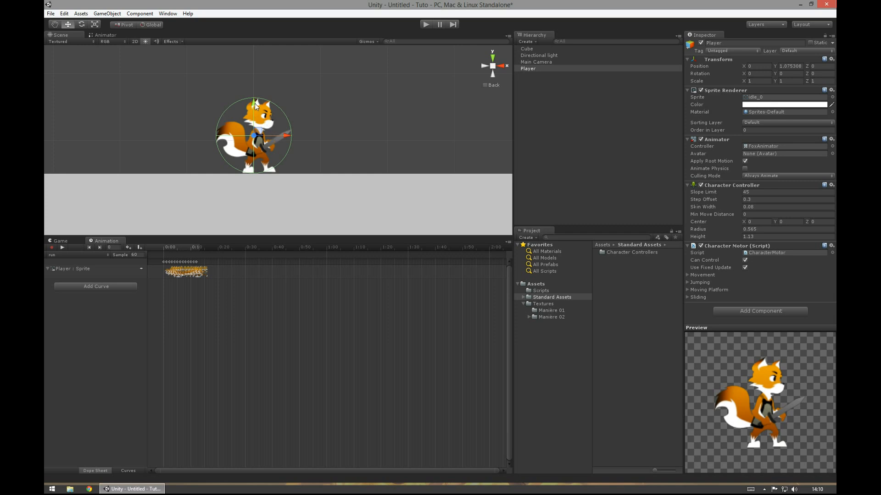
{"action": "left_click_drag", "start_coordinate": [254, 103], "coordinate": [269, 482]}
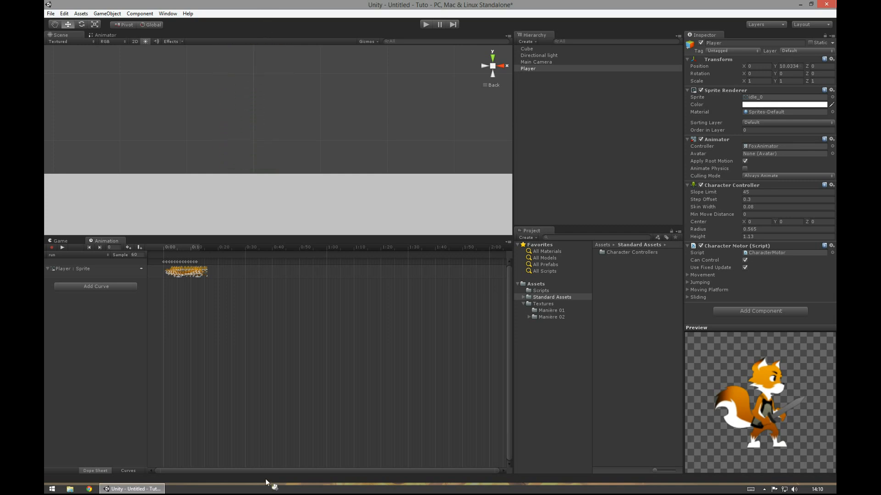
{"action": "scroll", "coordinate": [304, 76], "scroll_direction": "down", "scroll_amount": 3}
{"action": "scroll", "coordinate": [302, 81], "scroll_direction": "down", "scroll_amount": 10}
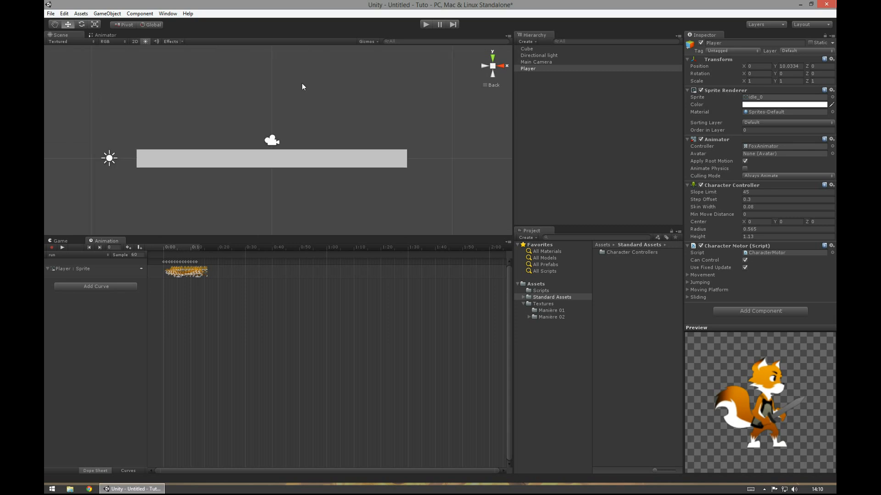
{"action": "scroll", "coordinate": [301, 87], "scroll_direction": "up", "scroll_amount": 2}
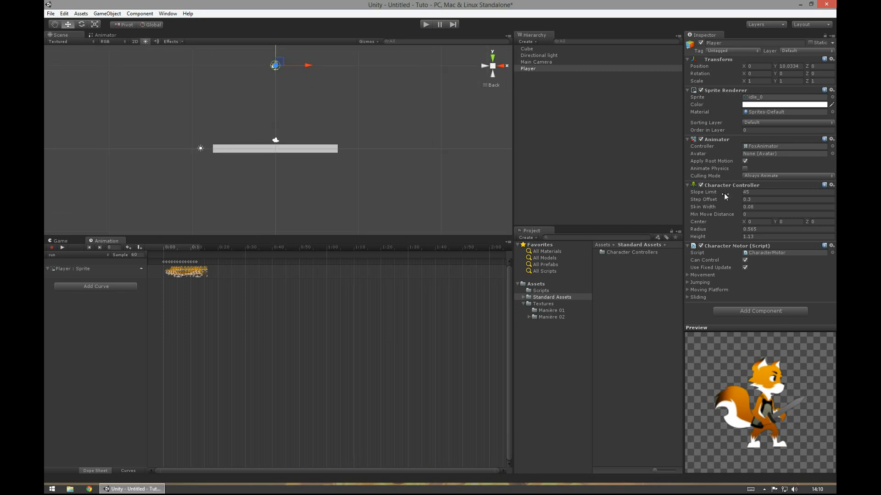
Step: Play the game twice to check how the raised Player falls onto the ground cube, stopping playback each time
{"action": "left_click_drag", "start_coordinate": [733, 230], "coordinate": [736, 246]}
{"action": "left_click", "coordinate": [425, 25]}
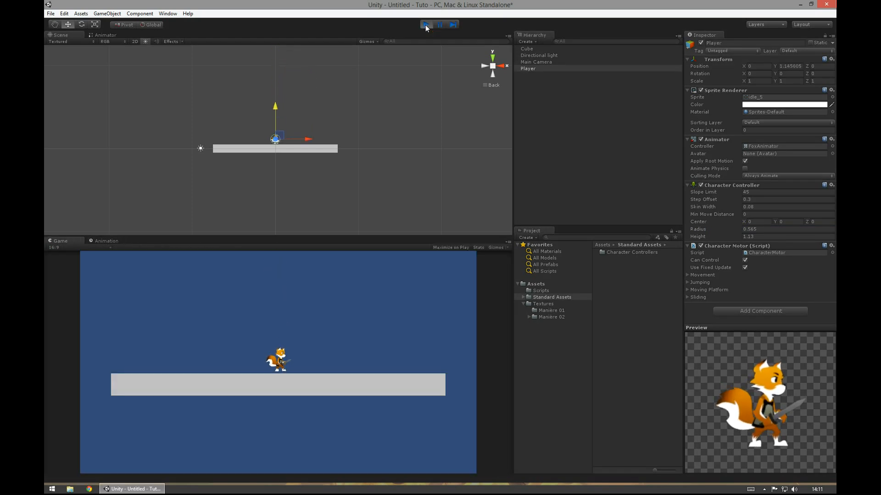
{"action": "left_click", "coordinate": [426, 24]}
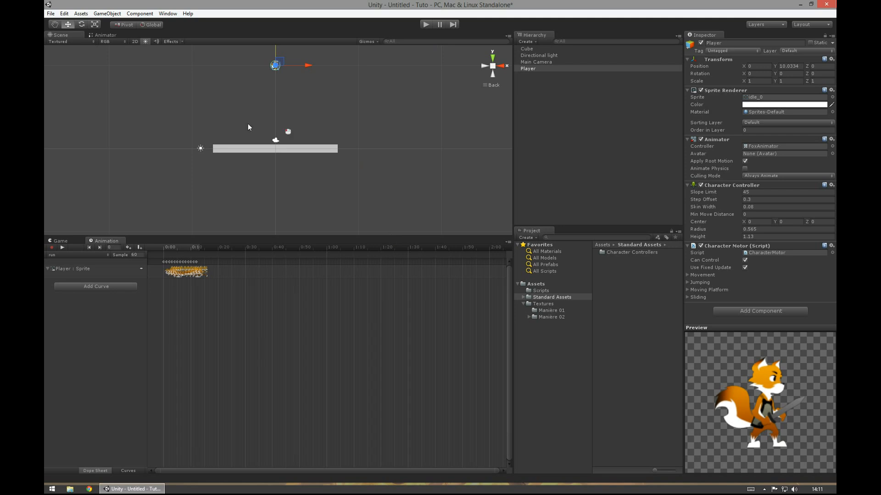
{"action": "left_click", "coordinate": [58, 240]}
{"action": "left_click", "coordinate": [422, 27]}
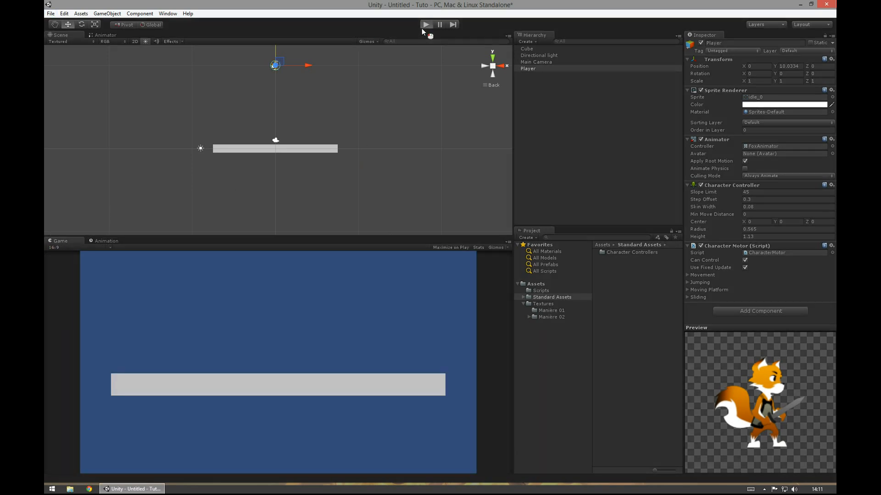
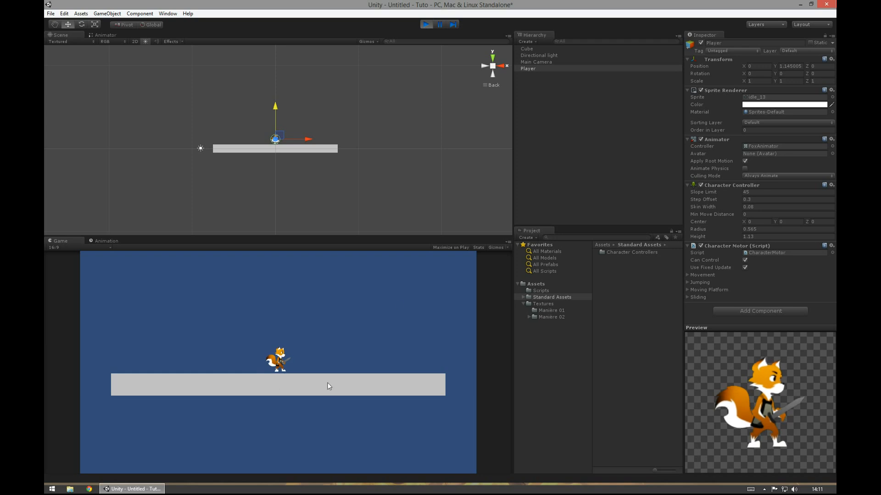
{"action": "left_click", "coordinate": [425, 24]}
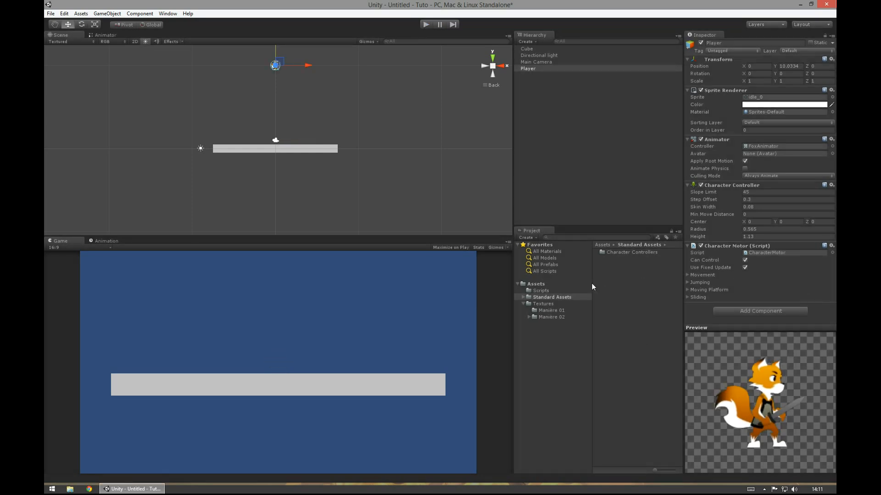
Step: Open the PlayerManager script from the Scripts folder in MonoDevelop and delete the default comments above Start and Update
{"action": "left_click", "coordinate": [547, 290]}
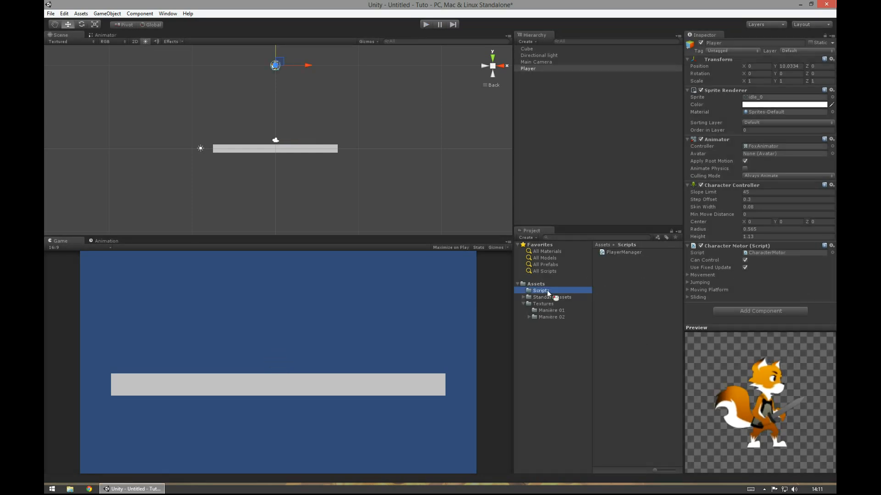
{"action": "left_click", "coordinate": [618, 252]}
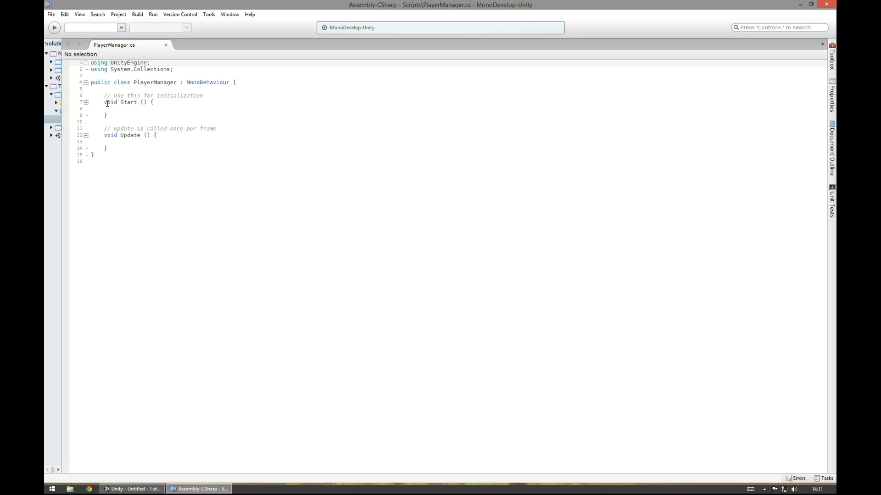
{"action": "left_click_drag", "start_coordinate": [213, 96], "coordinate": [91, 96]}
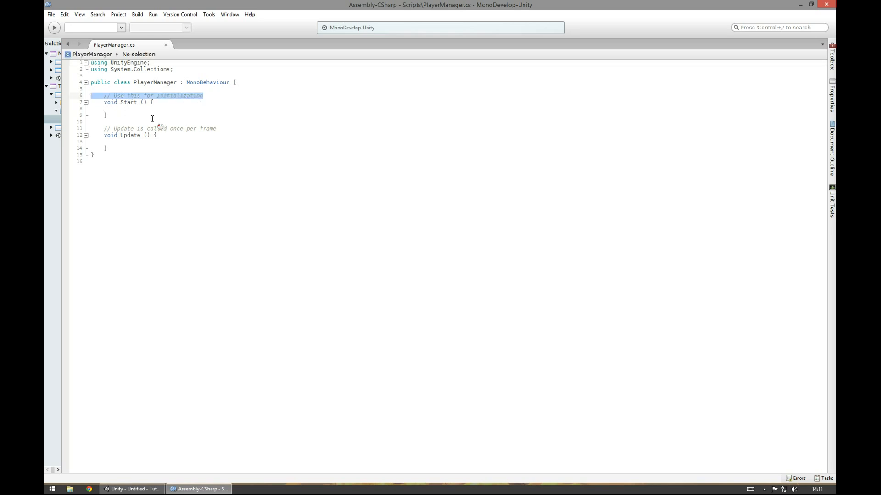
{"action": "key", "text": "Delete"}
{"action": "key", "text": "Delete"}
{"action": "left_click_drag", "start_coordinate": [239, 123], "coordinate": [75, 123]}
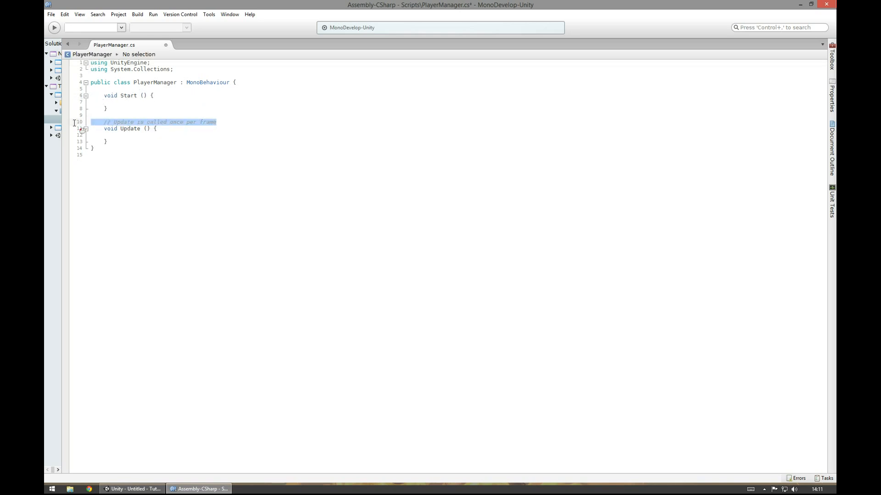
{"action": "key", "text": "Delete"}
{"action": "key", "text": "Delete"}
Step: Move the opening braces of the Start and Update methods onto their own lines
{"action": "left_click", "coordinate": [151, 96]}
{"action": "key", "text": "Return"}
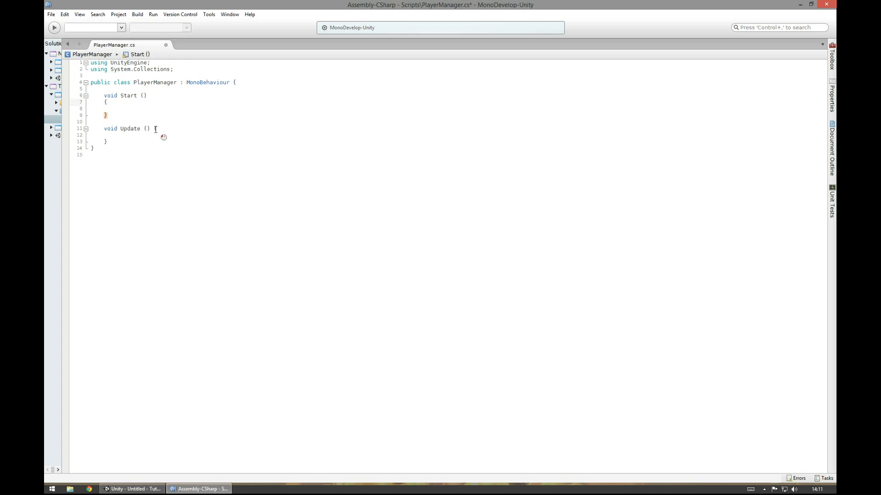
{"action": "left_click", "coordinate": [156, 129]}
{"action": "key", "text": "Return"}
Step: Declare the field "private Animator anim;" above the Start method, set apart by blank lines
{"action": "left_click", "coordinate": [121, 90]}
{"action": "key", "text": "Return"}
{"action": "key", "text": "Return"}
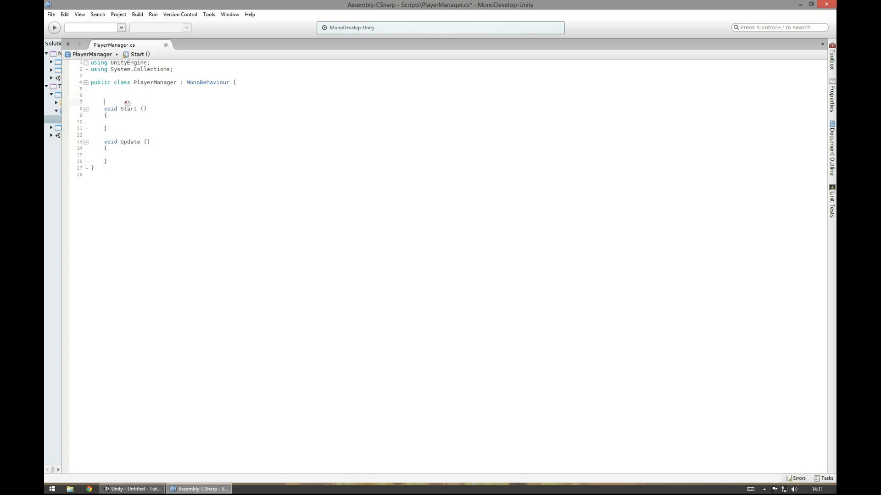
{"action": "key", "text": "Up"}
{"action": "key", "text": "Up"}
{"action": "key", "text": "Down"}
{"action": "type", "text": "Animator "}
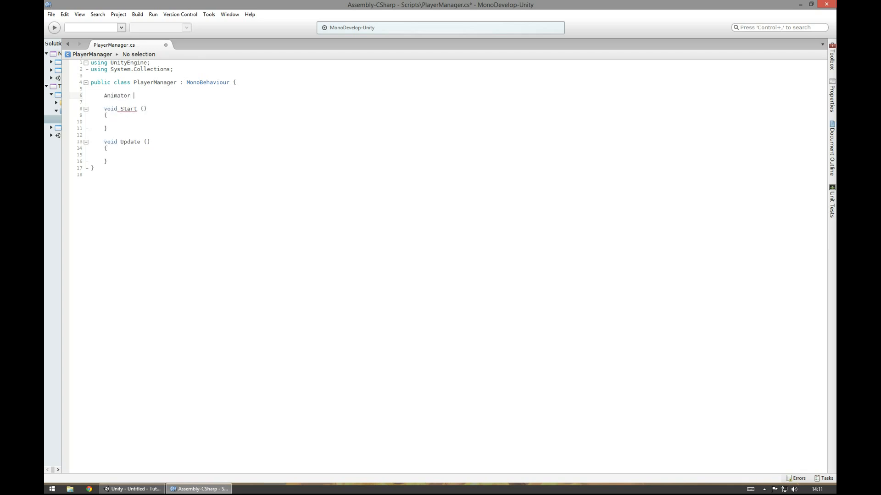
{"action": "type", "text": "ani"}
{"action": "type", "text": "m "}
{"action": "type", "text": ";"}
{"action": "type", "text": "private"}
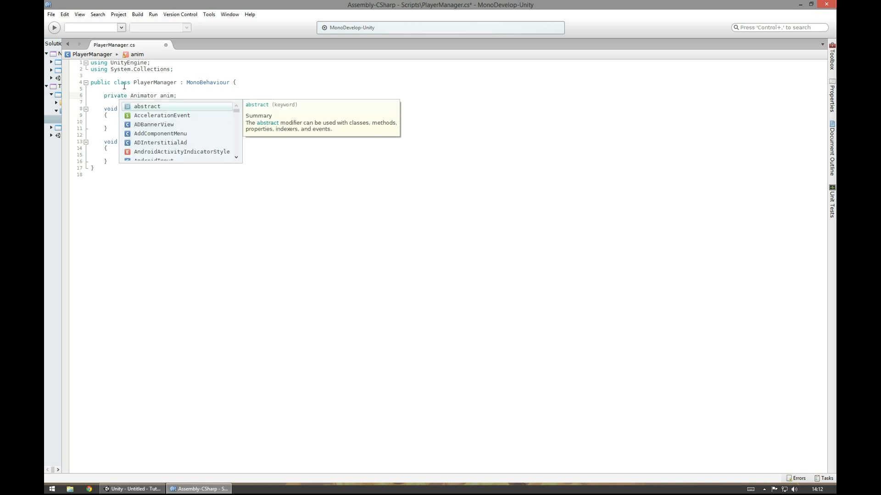
Step: Declare the field "public float speed;" above the anim field, followed by a blank line
{"action": "left_click", "coordinate": [107, 90]}
{"action": "left_click", "coordinate": [106, 94]}
{"action": "key", "text": "Return"}
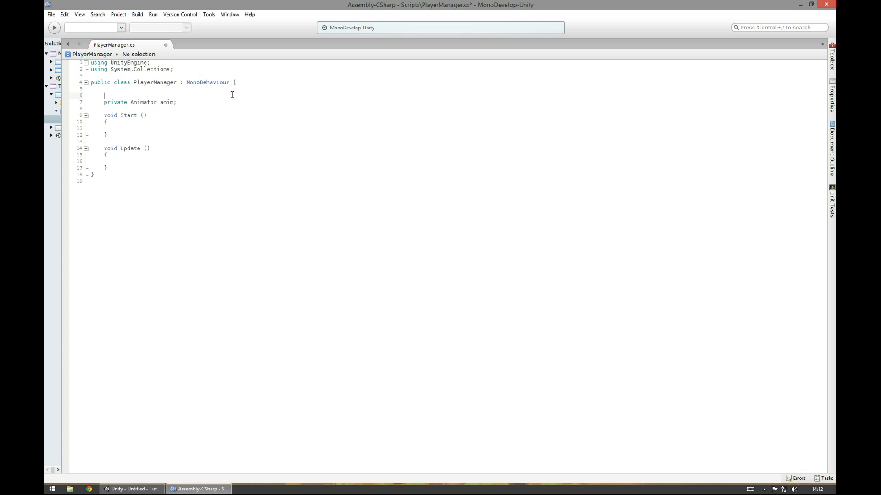
{"action": "type", "text": "publi"}
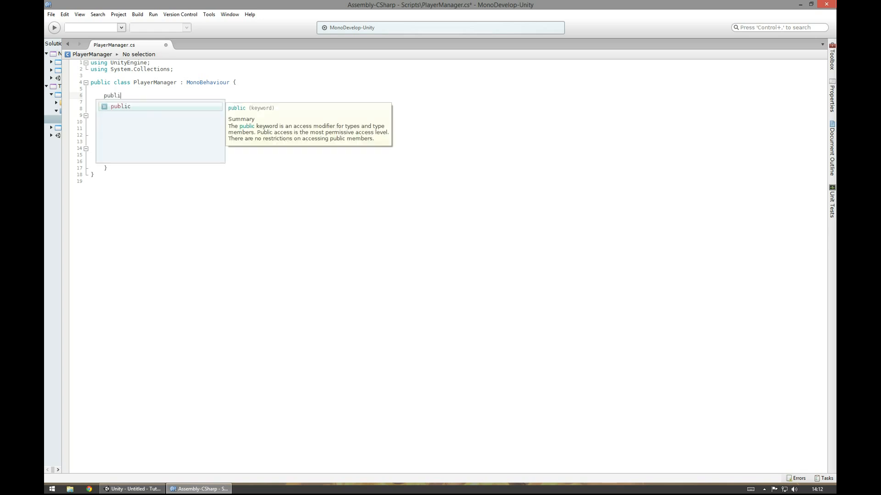
{"action": "type", "text": "c spee"}
{"action": "key", "text": "BackSpace"}
{"action": "key", "text": "BackSpace"}
{"action": "key", "text": "BackSpace"}
{"action": "key", "text": "BackSpace"}
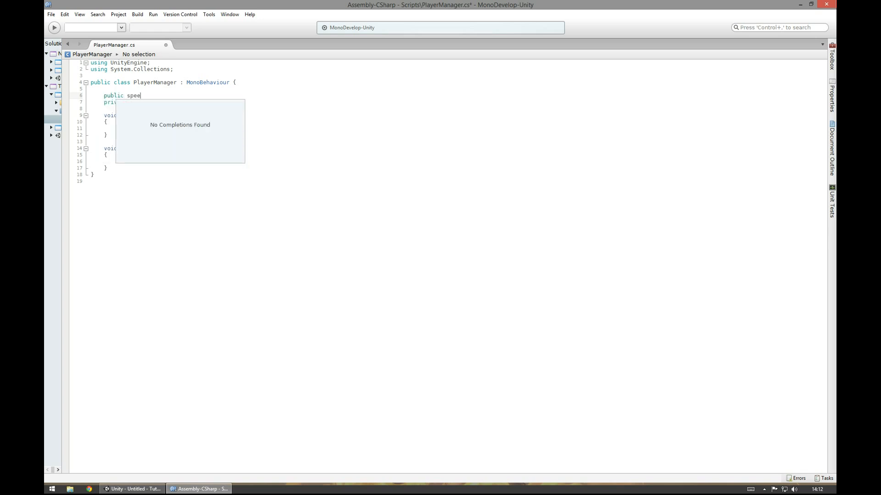
{"action": "type", "text": "float "}
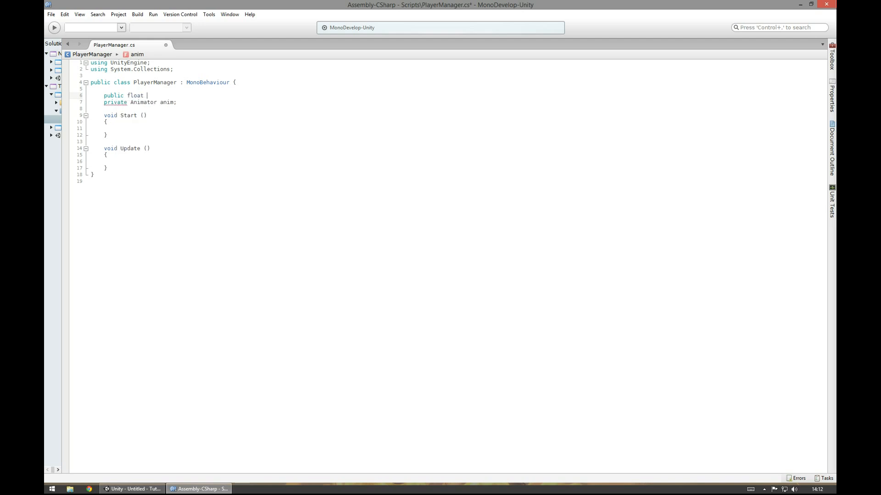
{"action": "type", "text": "speed;"}
{"action": "key", "text": "Return"}
{"action": "key", "text": "Return"}
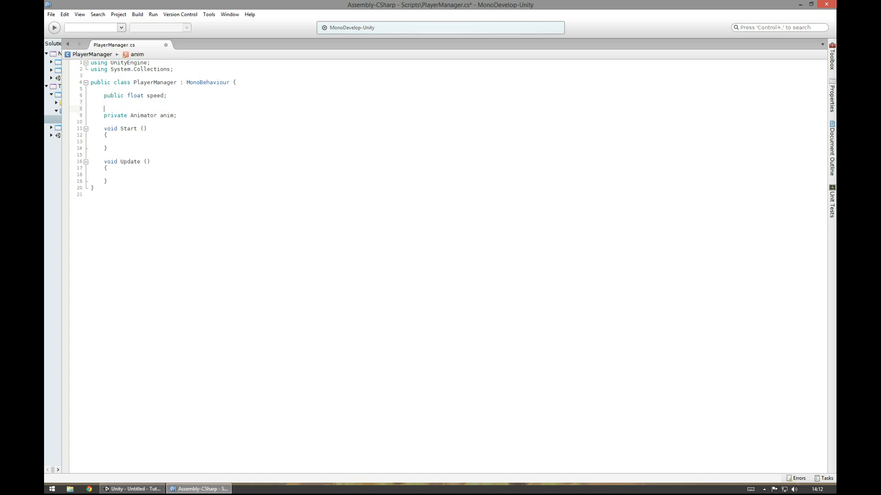
Step: Declare the field "private CharacterController ca;" directly above the anim field and save the script
{"action": "type", "text": "private "}
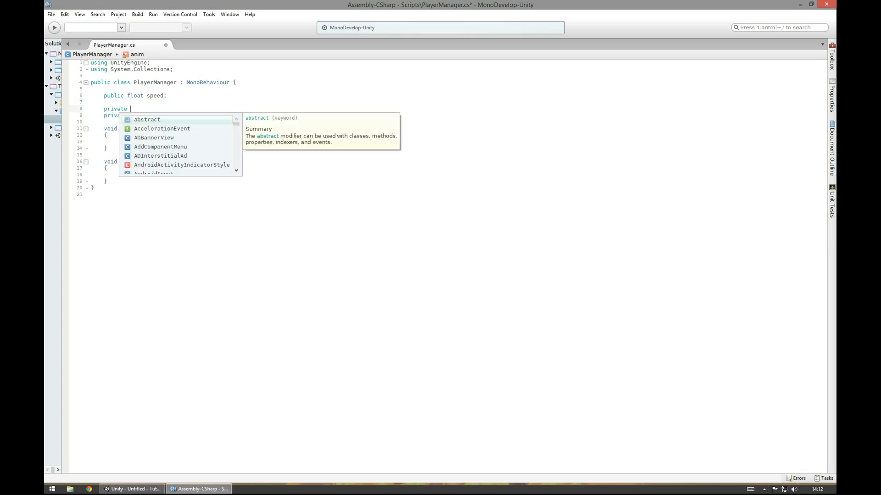
{"action": "type", "text": "Chara"}
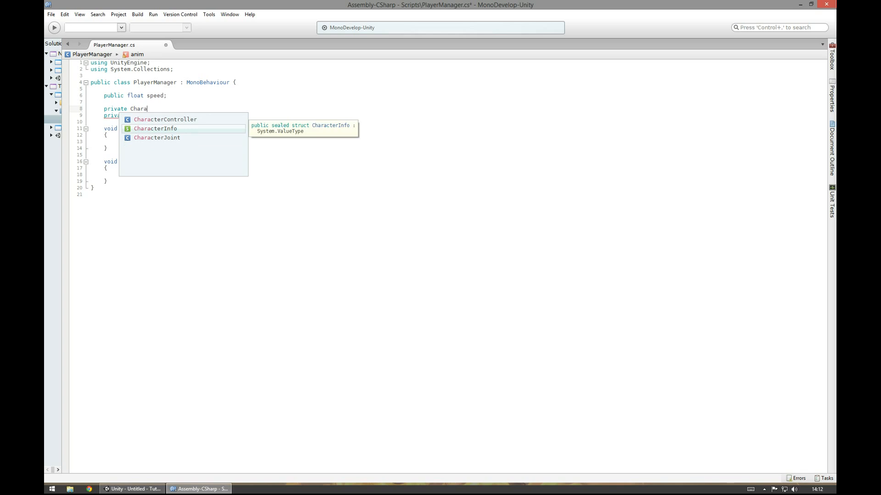
{"action": "key", "text": "Return"}
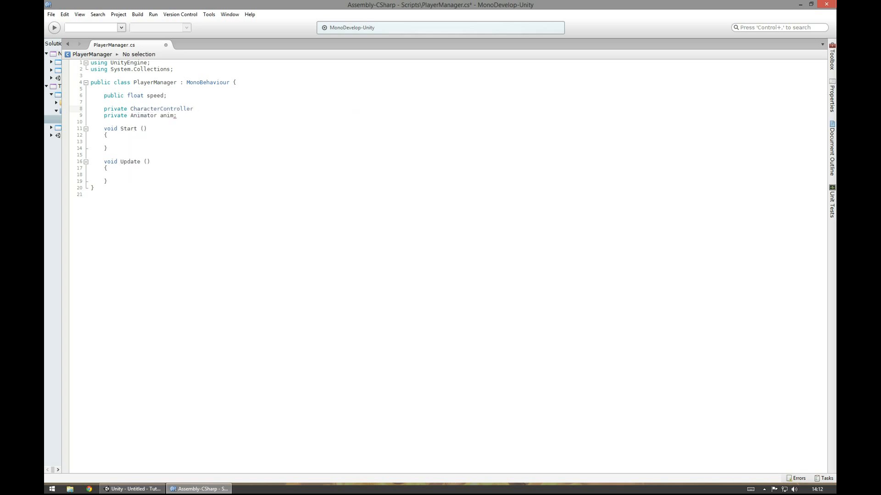
{"action": "type", "text": "ca;"}
{"action": "key", "text": "ctrl+s"}
Step: Add the trailing comments "Vitesse de déplacement de notre joueur" to the speed field and "Récupérer si le joueur bouge ou pas" to the ca field
{"action": "left_click", "coordinate": [174, 98]}
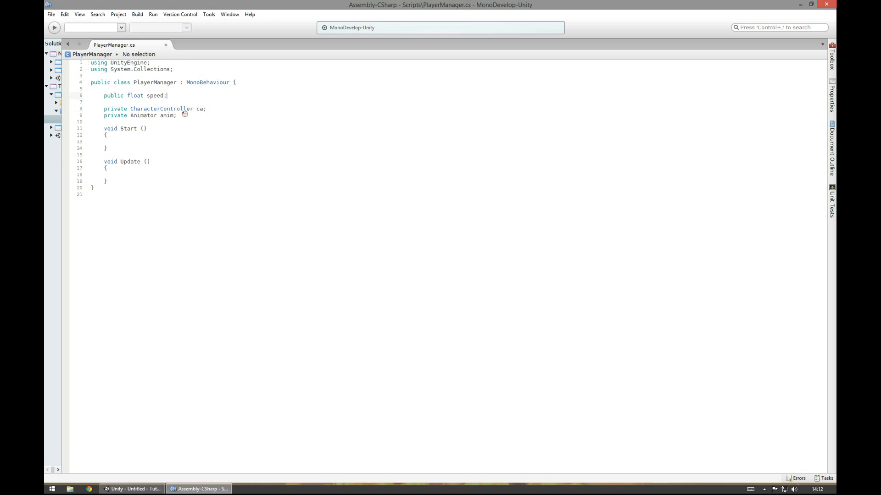
{"action": "type", "text": "//"}
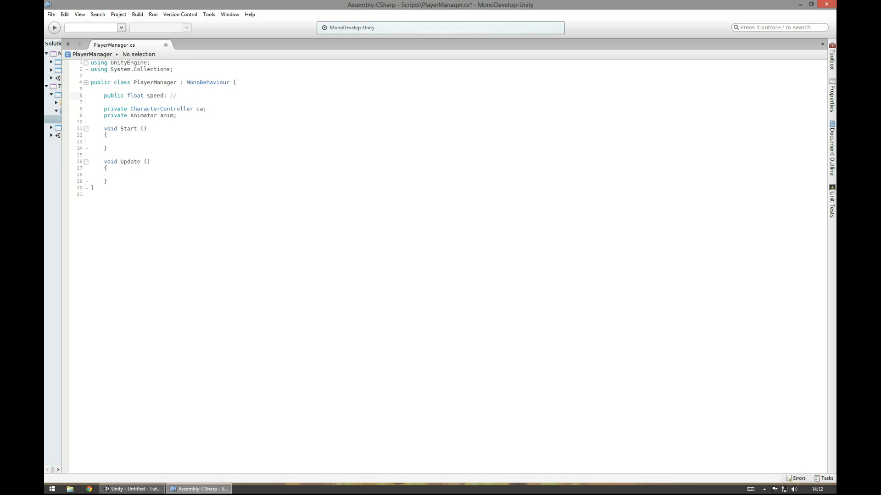
{"action": "type", "text": " Vitesse de déplacement de notre joueur"}
{"action": "left_click", "coordinate": [221, 110]}
{"action": "type", "text": "//"}
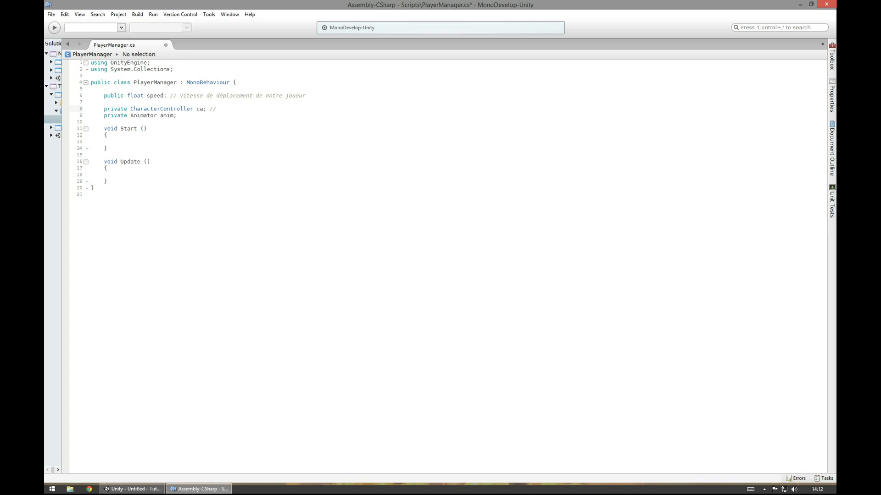
{"action": "type", "text": "Récupérer si le joueur bouge ou pas"}
Step: Add the trailing comment "Animer le sprite" to the anim field and separate it from the ca field with a blank line
{"action": "left_click", "coordinate": [220, 116]}
{"action": "type", "text": "//"}
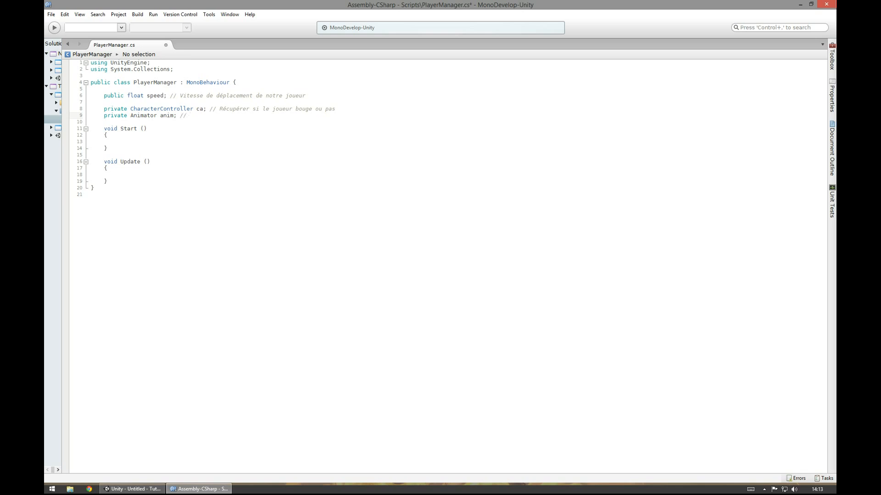
{"action": "type", "text": " Animer le sprite"}
{"action": "left_click", "coordinate": [105, 115]}
{"action": "key", "text": "Return"}
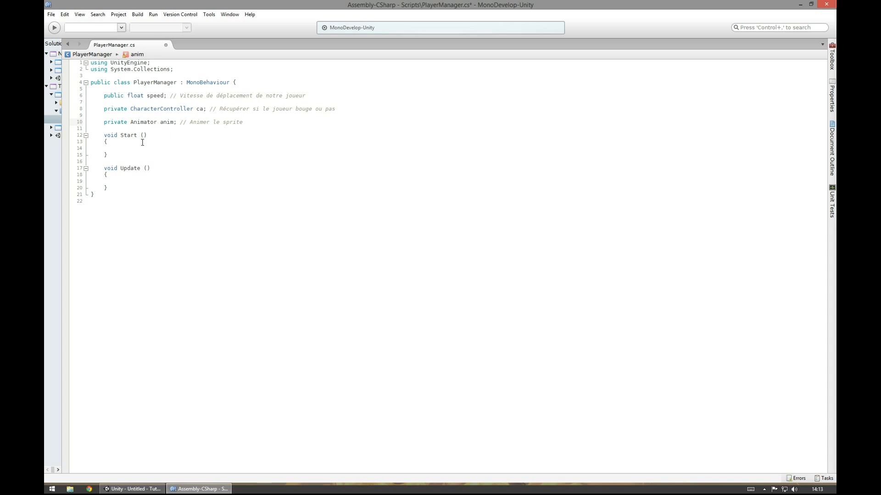
Step: Switch to Unity and attach the PlayerManager script to the Player object
{"action": "left_click", "coordinate": [141, 147]}
{"action": "left_click", "coordinate": [133, 489]}
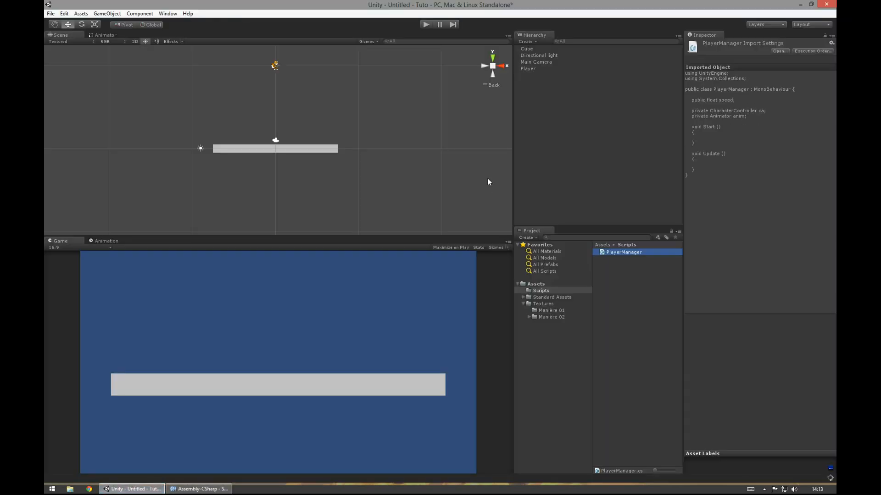
{"action": "left_click", "coordinate": [527, 69]}
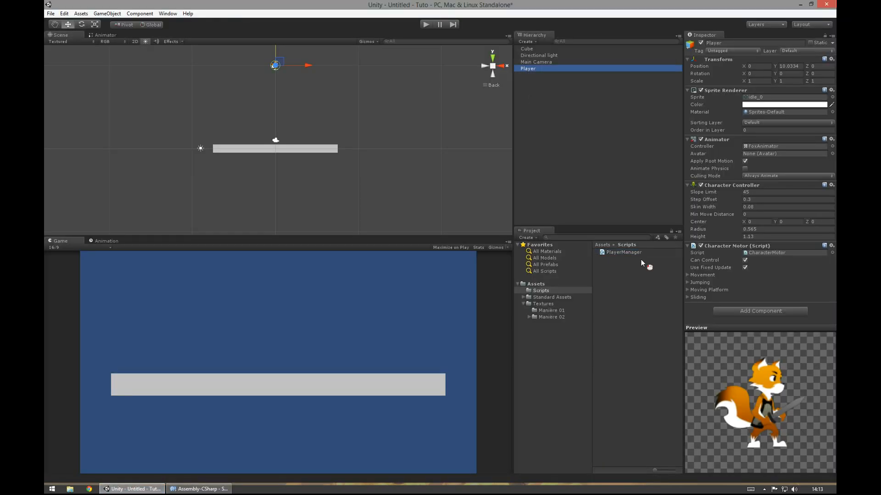
{"action": "left_click_drag", "start_coordinate": [623, 252], "coordinate": [530, 71]}
{"action": "scroll", "coordinate": [718, 250], "scroll_direction": "down", "scroll_amount": 1}
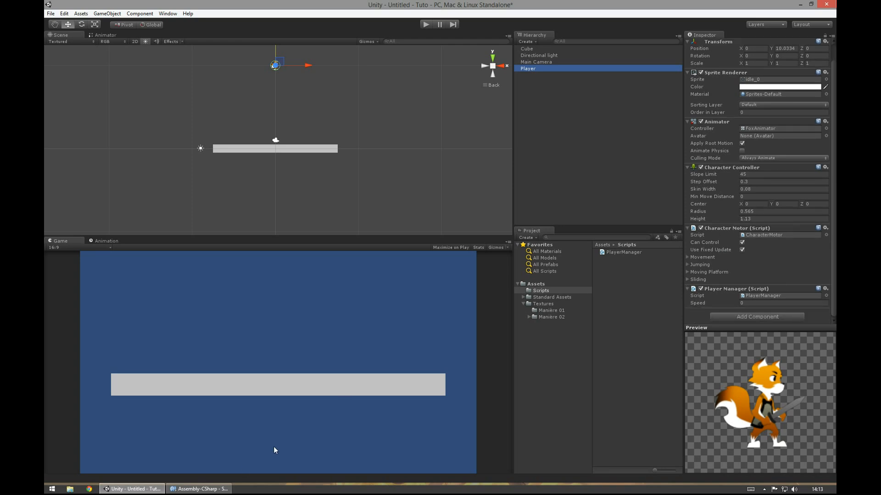
Step: Switch back to the PlayerManager script in MonoDevelop
{"action": "left_click", "coordinate": [199, 489]}
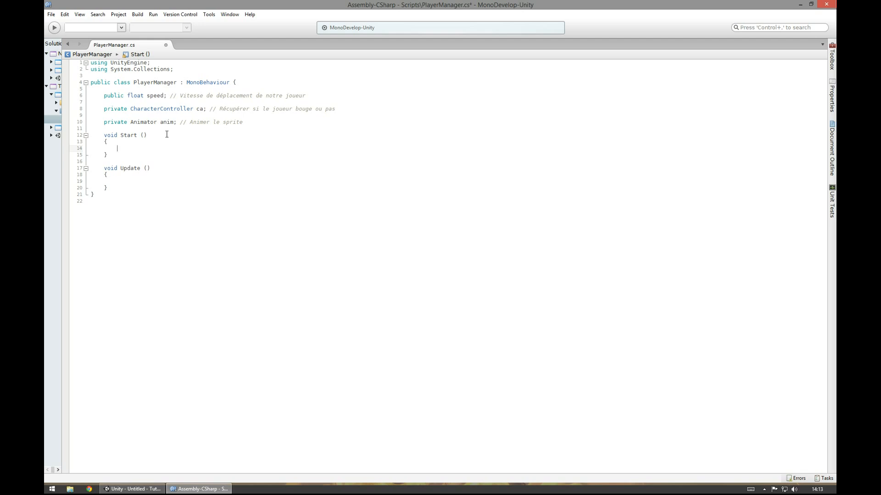
{"action": "left_click", "coordinate": [206, 489]}
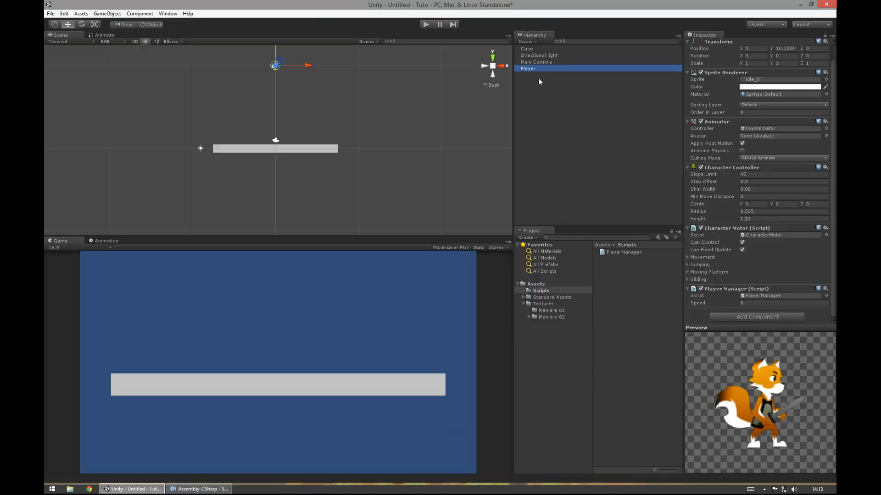
{"action": "left_click", "coordinate": [228, 486]}
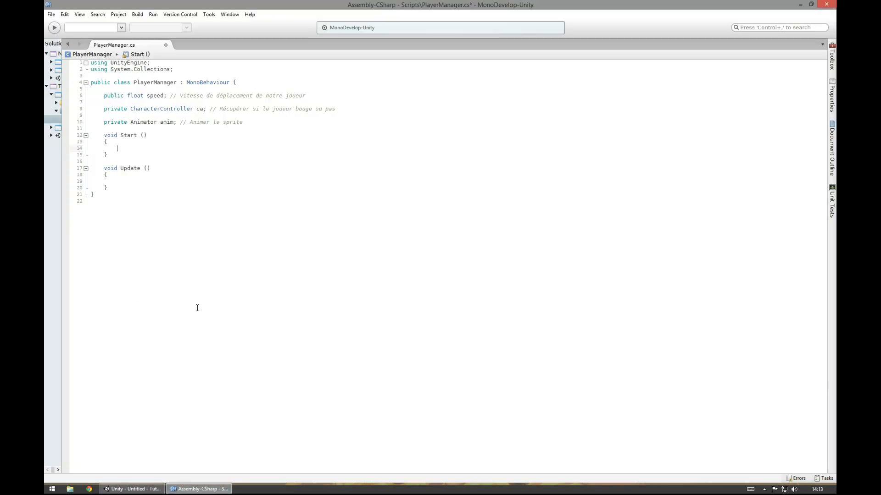
{"action": "left_click", "coordinate": [146, 152]}
{"action": "type", "text": "cha"}
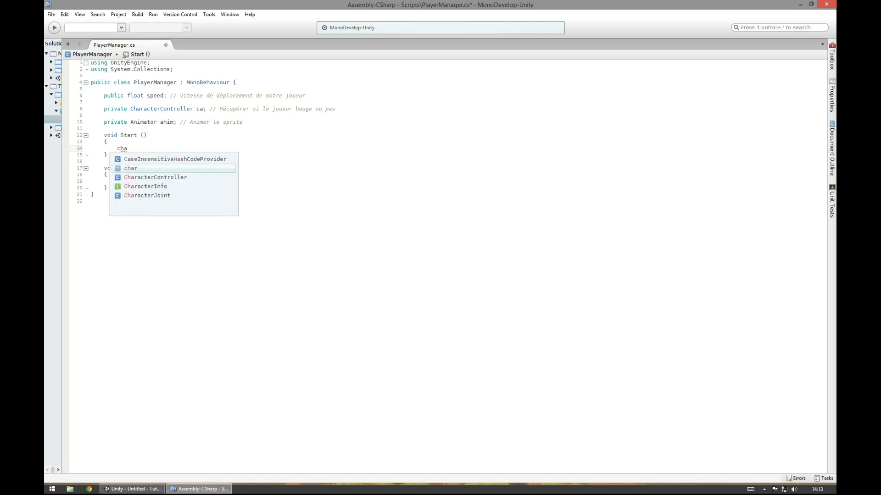
{"action": "key", "text": "BackSpace"}
{"action": "key", "text": "BackSpace"}
{"action": "key", "text": "BackSpace"}
{"action": "type", "text": "tran"}
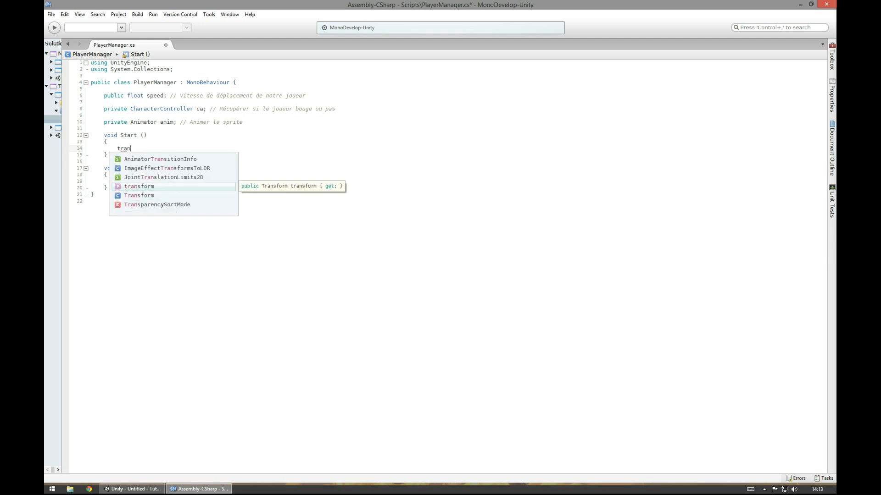
{"action": "key", "text": "Return"}
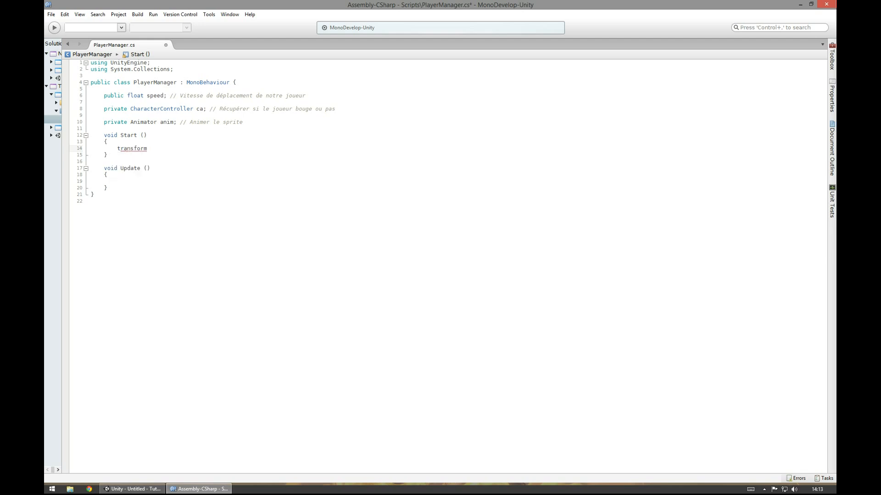
{"action": "key", "text": "BackSpace"}
{"action": "key", "text": "BackSpace"}
{"action": "key", "text": "BackSpace"}
{"action": "key", "text": "BackSpace"}
{"action": "key", "text": "BackSpace"}
{"action": "key", "text": "BackSpace"}
{"action": "key", "text": "BackSpace"}
{"action": "key", "text": "BackSpace"}
{"action": "key", "text": "BackSpace"}
Step: Write transform.position += new Vector3(1, 0, 0); in Update instead of the stray transform in Start, and save the script
{"action": "left_click", "coordinate": [124, 182]}
{"action": "type", "text": "trans"}
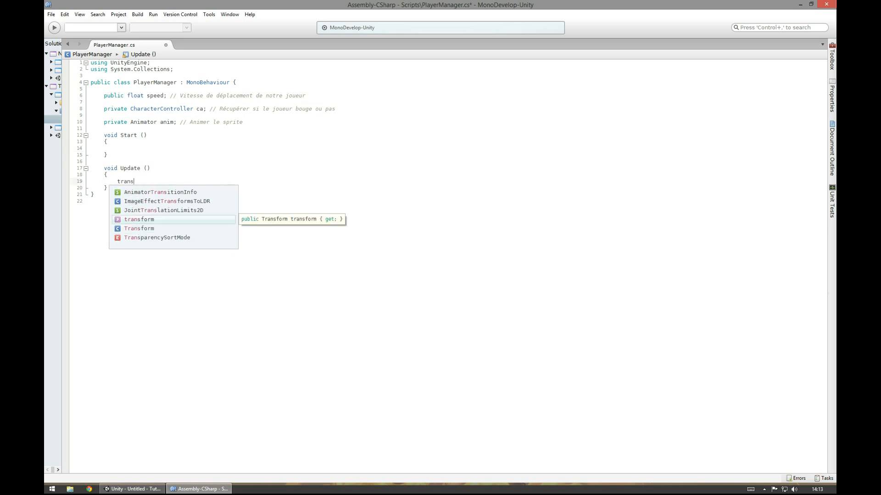
{"action": "key", "text": "Return"}
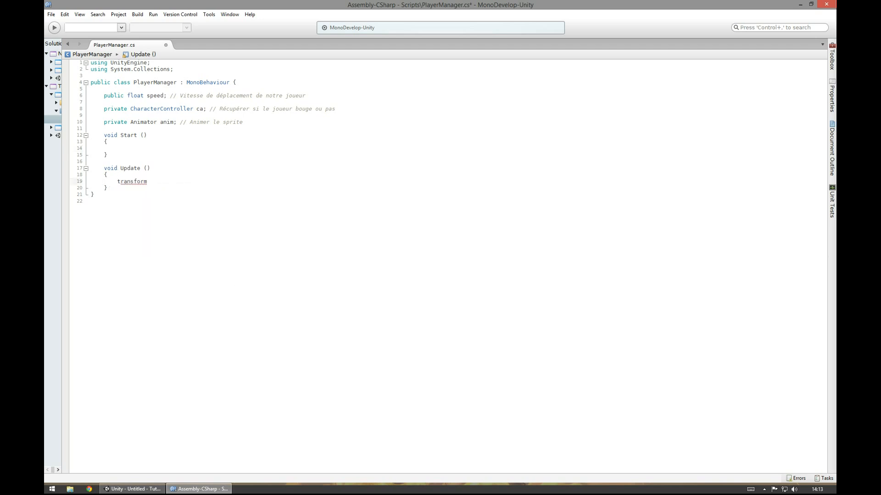
{"action": "type", "text": ".position"}
{"action": "key", "text": "Return"}
{"action": "type", "text": "+= new"}
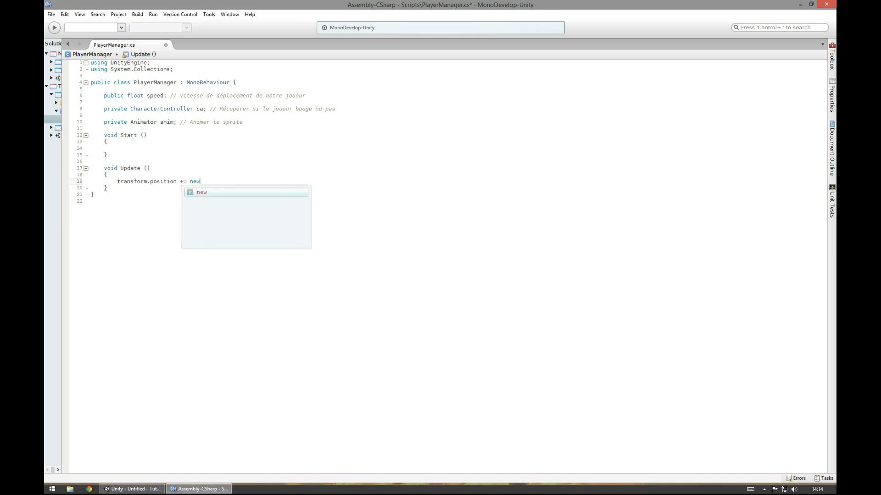
{"action": "type", "text": " Vector3()"}
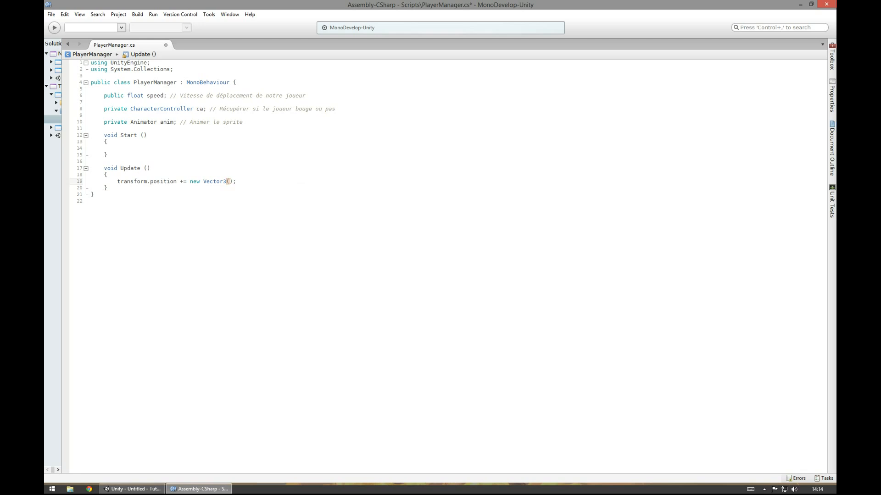
{"action": "type", "text": "1, 0 "}
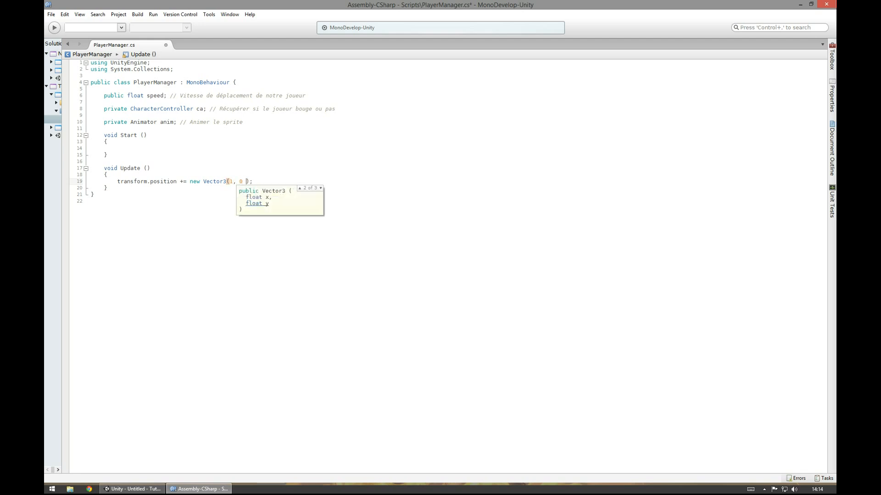
{"action": "type", "text": ", 0"}
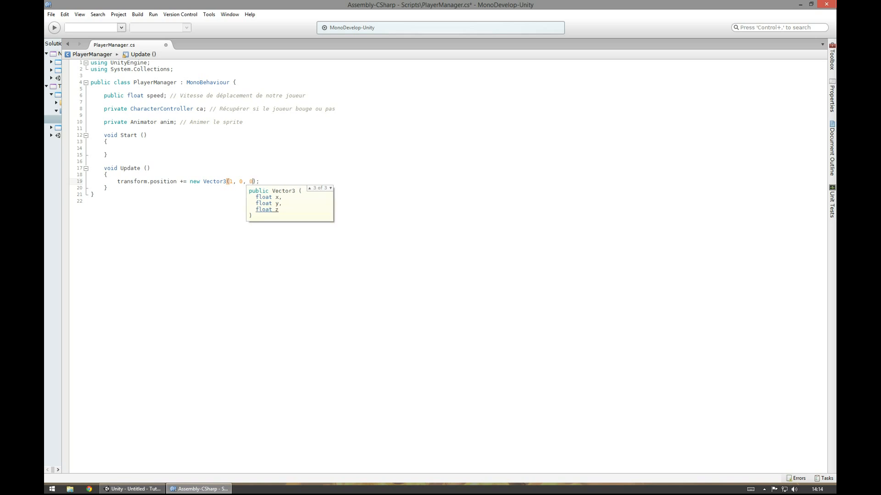
{"action": "key", "text": "ctrl+s"}
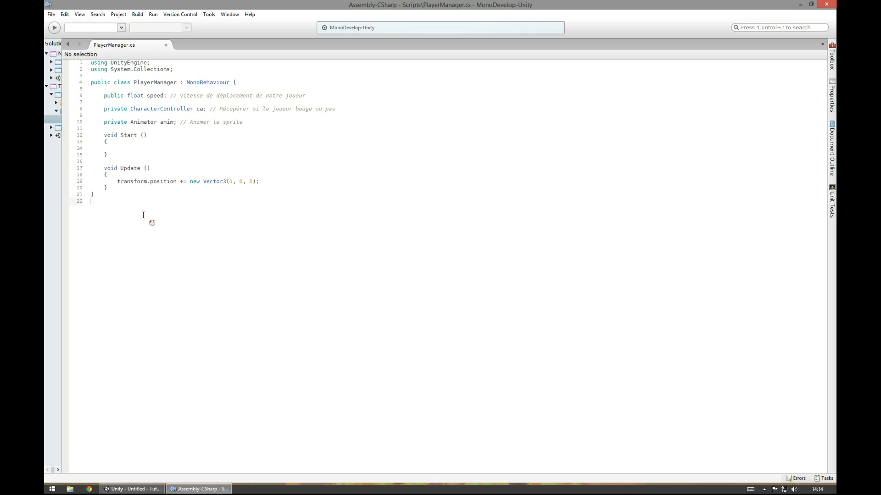
Step: Switch to Unity and test the Player's movement in play mode, then stop the game
{"action": "left_click", "coordinate": [125, 182]}
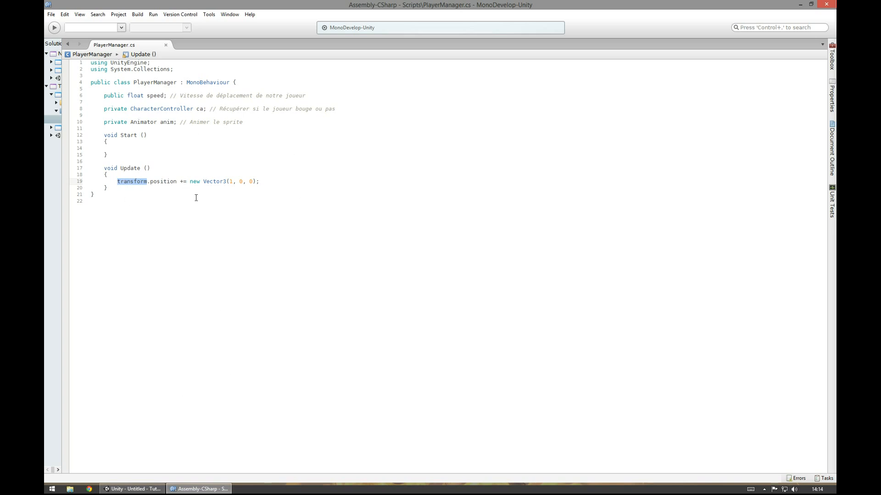
{"action": "key", "text": "alt+Tab"}
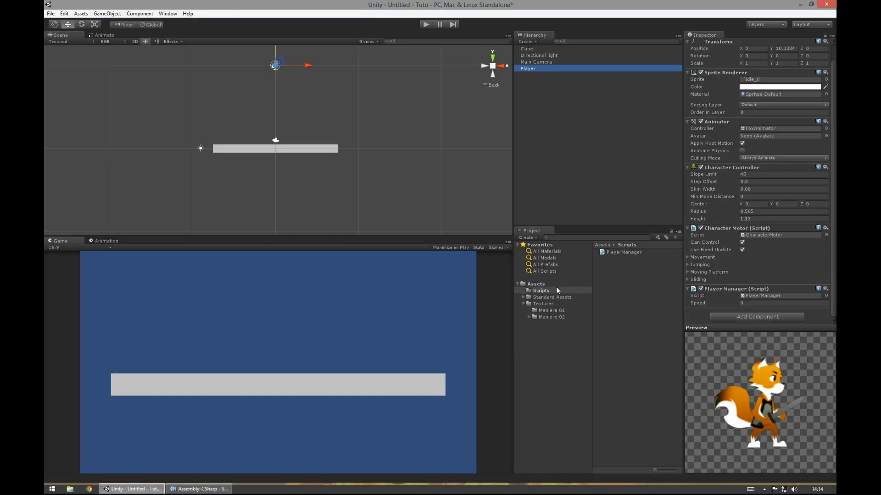
{"action": "left_click", "coordinate": [425, 24]}
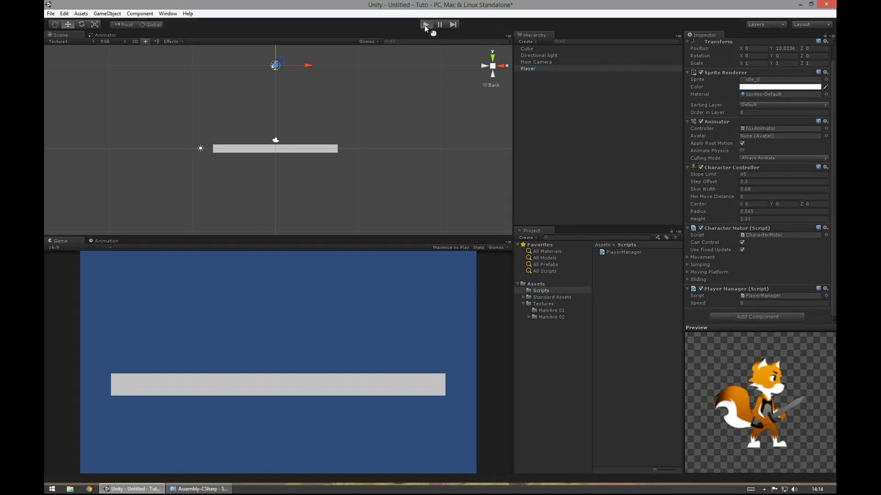
{"action": "left_click", "coordinate": [426, 24]}
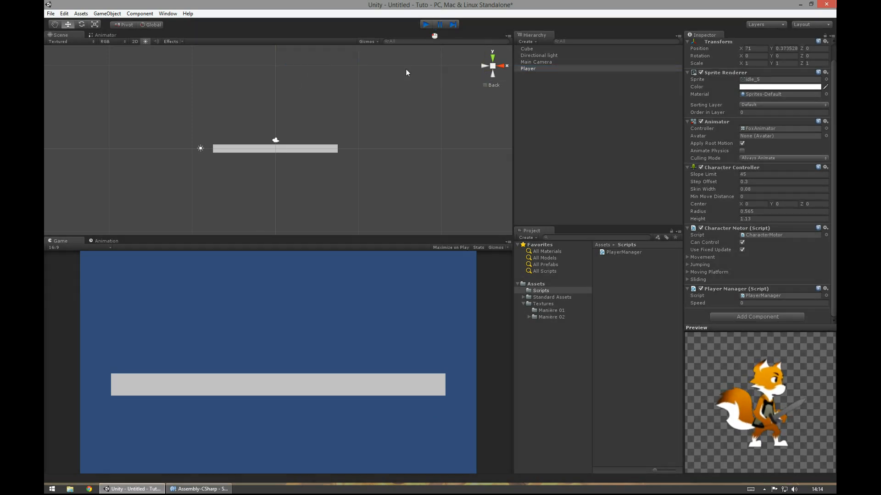
Step: Set the Vector3 x value in the script's Update method to 0.1, save, and try running the game in Unity
{"action": "key", "text": "alt+Tab"}
{"action": "left_click", "coordinate": [234, 187]}
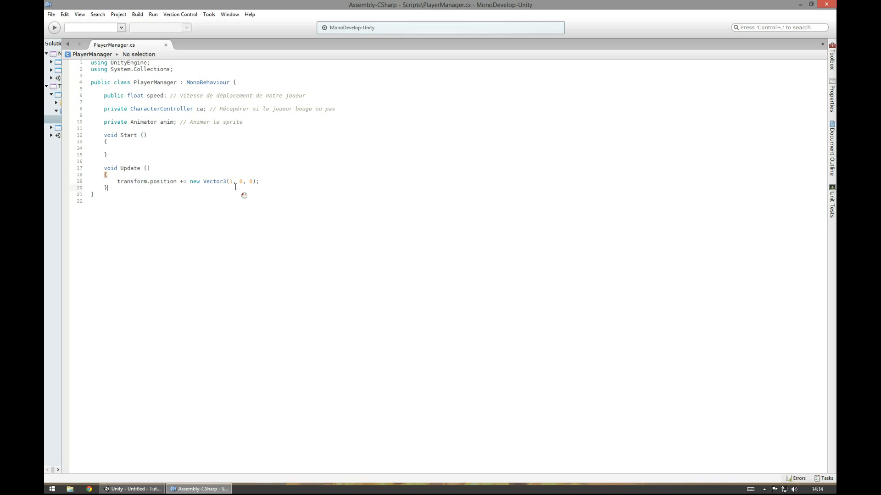
{"action": "left_click", "coordinate": [234, 184]}
{"action": "key", "text": "BackSpace"}
{"action": "type", "text": "0.1"}
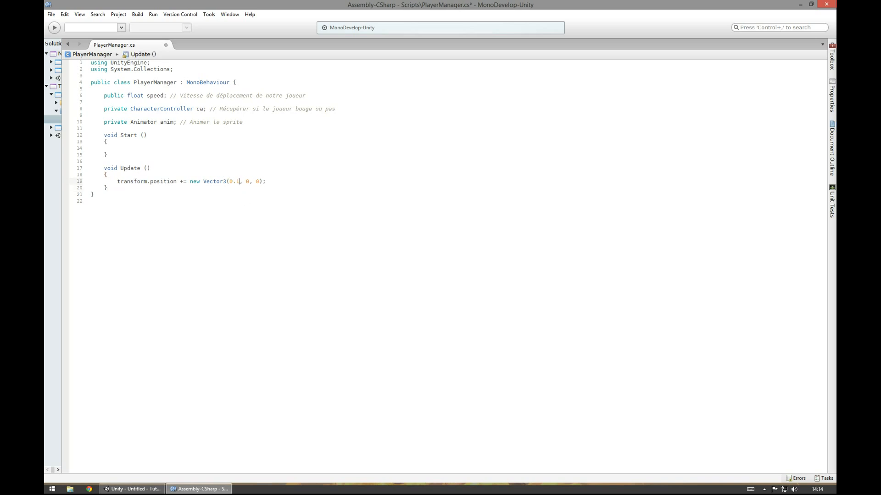
{"action": "key", "text": "ctrl+s"}
{"action": "left_click", "coordinate": [146, 489]}
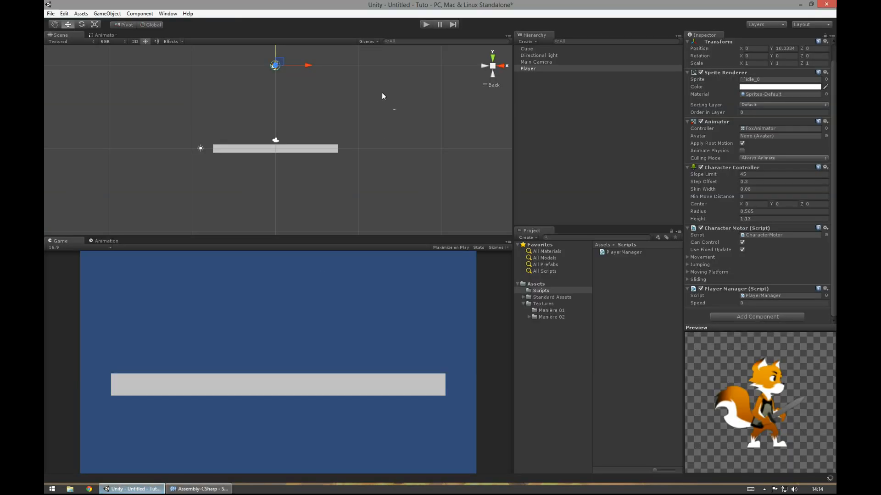
{"action": "left_click", "coordinate": [426, 25]}
Step: Switch back to MonoDevelop, add the f suffix to the 0.1 value in the Vector3 and save the script
{"action": "left_click", "coordinate": [199, 489]}
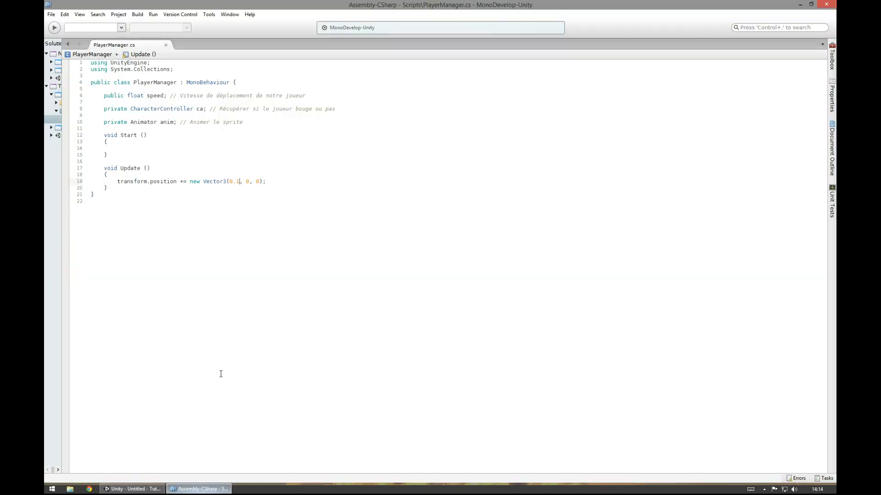
{"action": "type", "text": "f"}
{"action": "key", "text": "ctrl+s"}
Step: Run the game in Unity to check the Player's slower movement, and stop play mode
{"action": "left_click", "coordinate": [199, 489]}
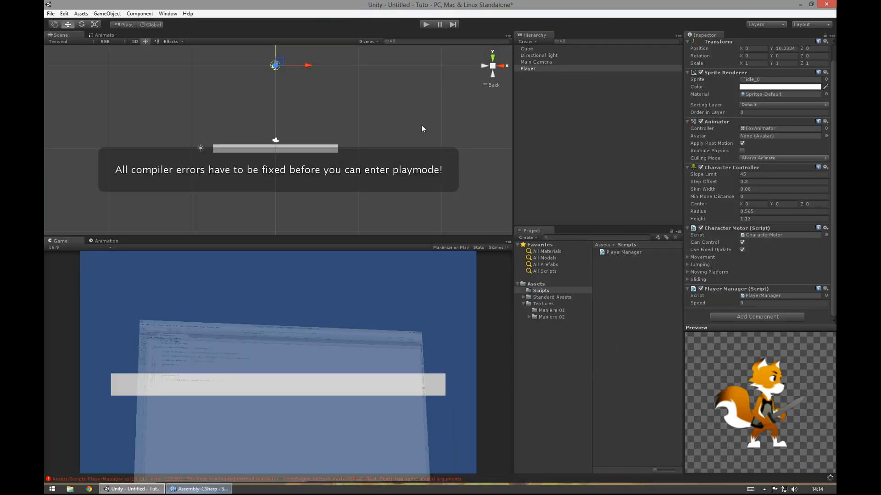
{"action": "left_click", "coordinate": [426, 25]}
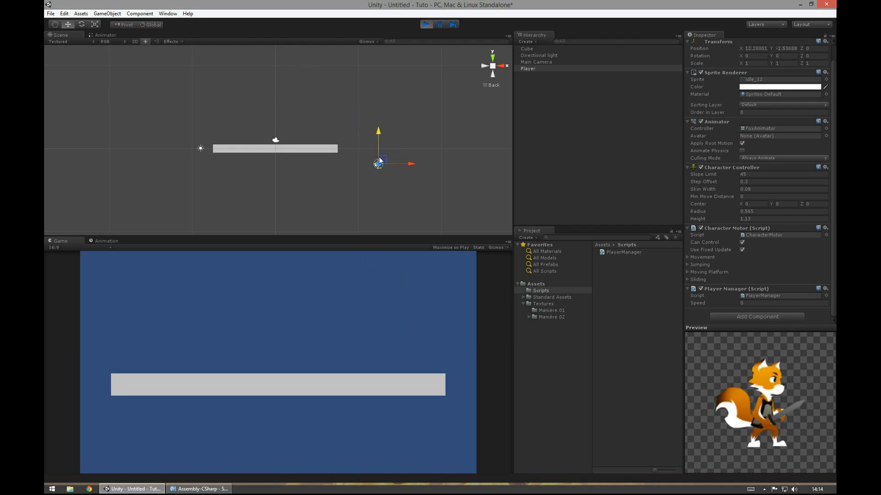
{"action": "left_click", "coordinate": [427, 25]}
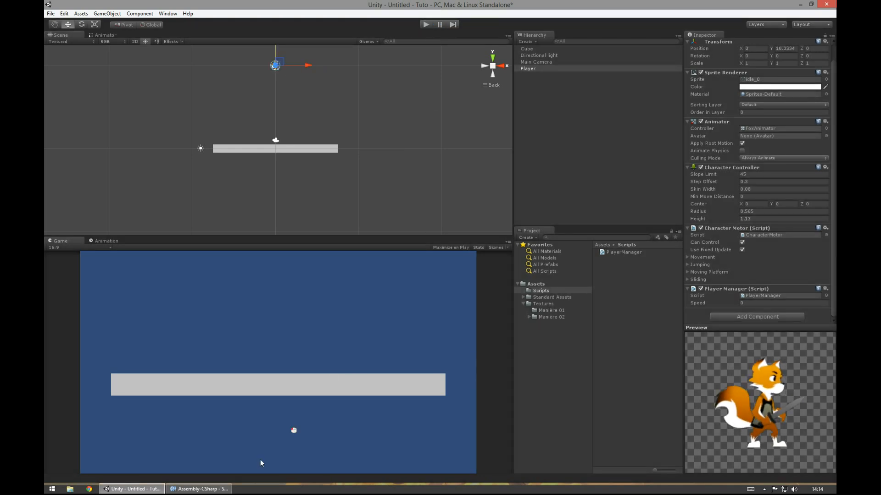
Step: Examine the transform reference in the script's Update method against the Player's components in Unity
{"action": "left_click", "coordinate": [198, 489]}
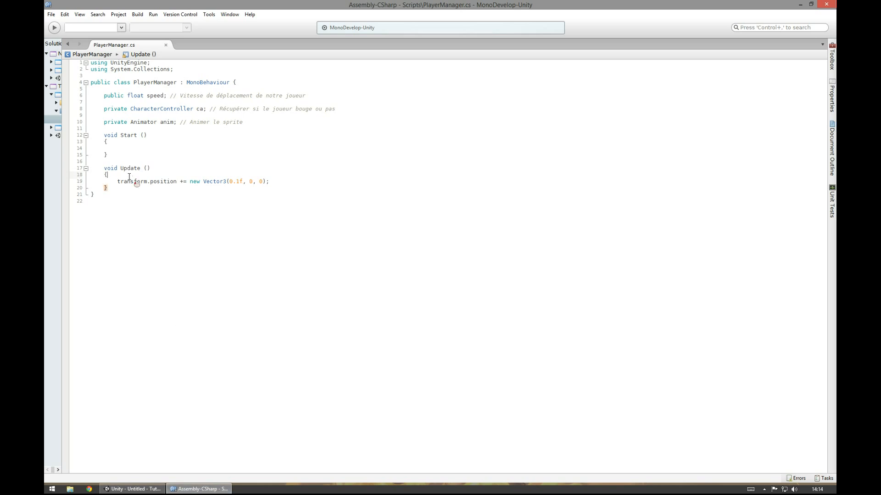
{"action": "double_click", "coordinate": [130, 182]}
{"action": "left_click", "coordinate": [154, 489]}
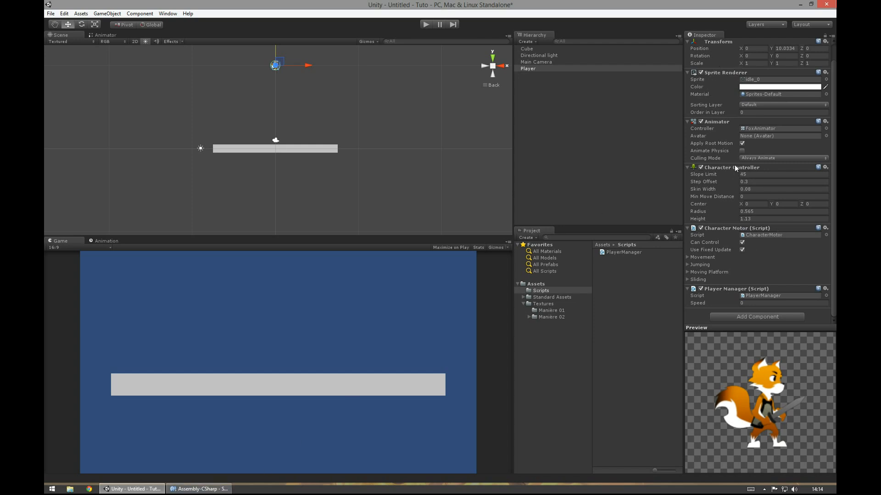
{"action": "left_click", "coordinate": [198, 489]}
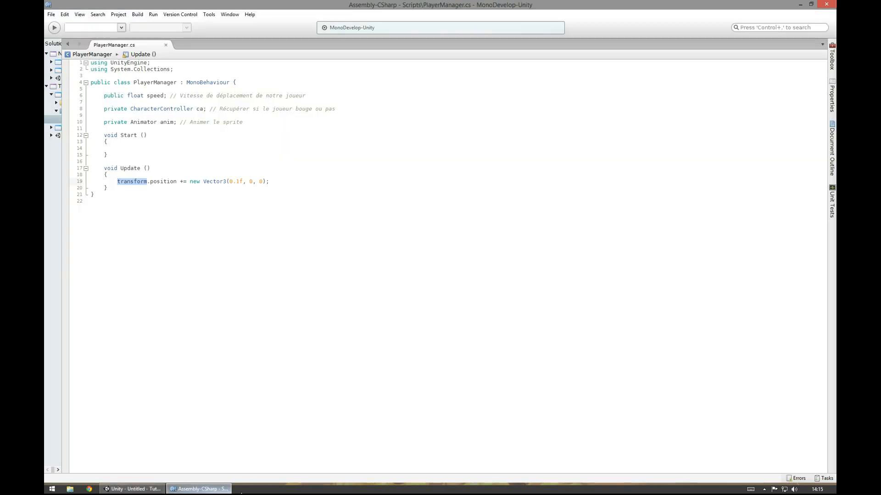
Step: Examine the Animator type and anim field in the script, and the Animator and Character Controller components on the Player in Unity
{"action": "left_click", "coordinate": [132, 147]}
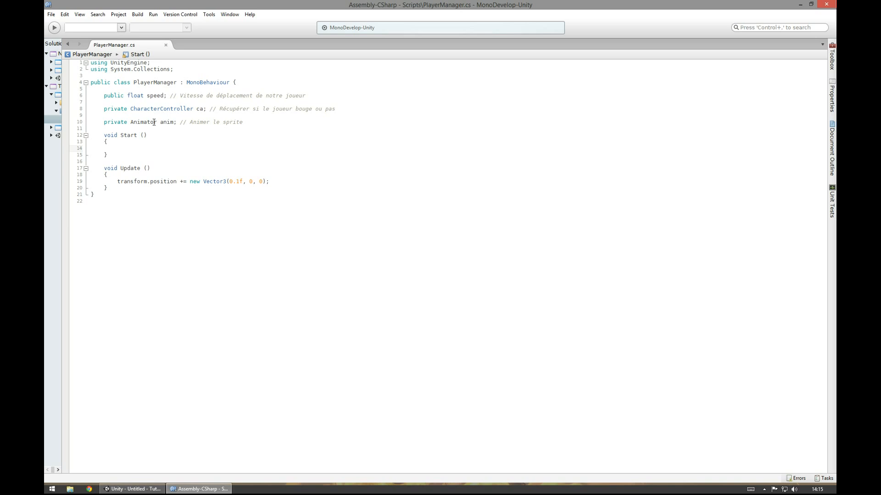
{"action": "double_click", "coordinate": [144, 124]}
{"action": "double_click", "coordinate": [171, 126]}
{"action": "left_click", "coordinate": [133, 489]}
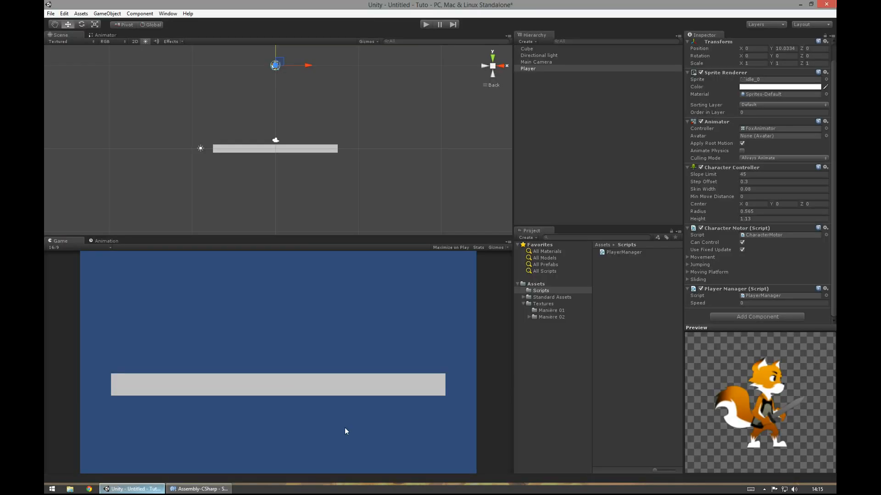
{"action": "left_click", "coordinate": [715, 123]}
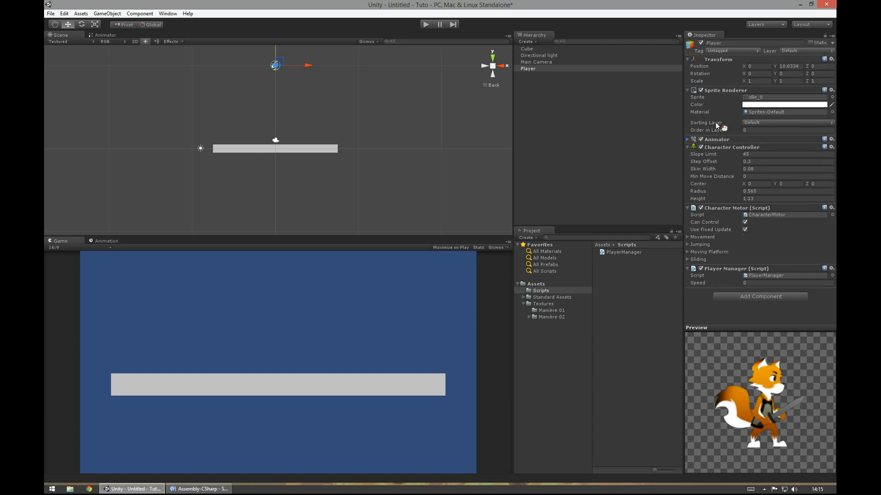
{"action": "left_click", "coordinate": [718, 146]}
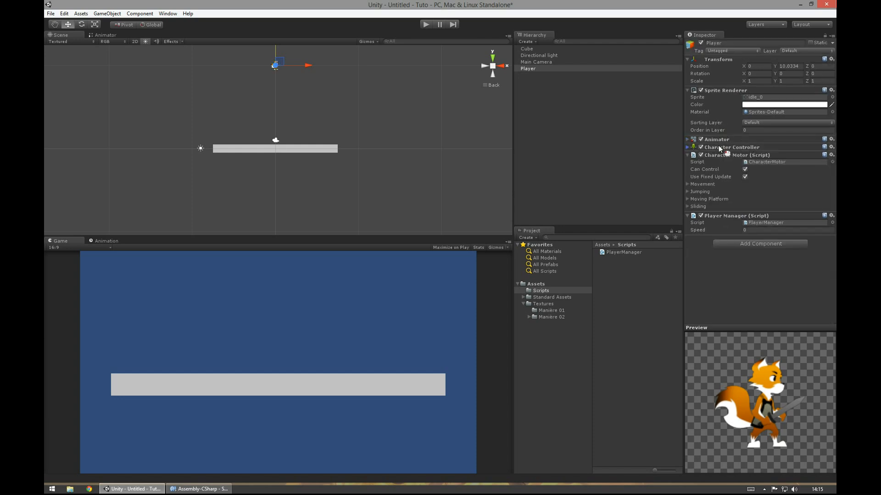
{"action": "left_click", "coordinate": [688, 148]}
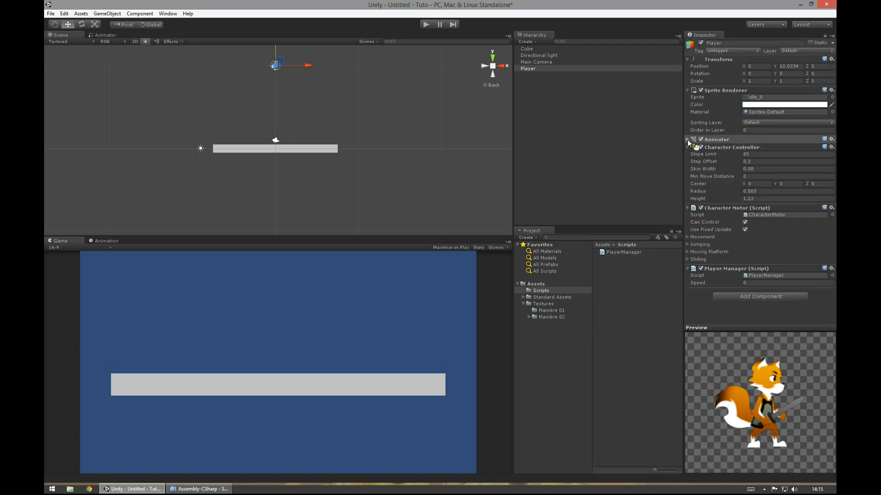
{"action": "left_click", "coordinate": [688, 139]}
Step: Switch back to the script in MonoDevelop and begin a statement with anim inside the Start method
{"action": "left_click", "coordinate": [198, 489]}
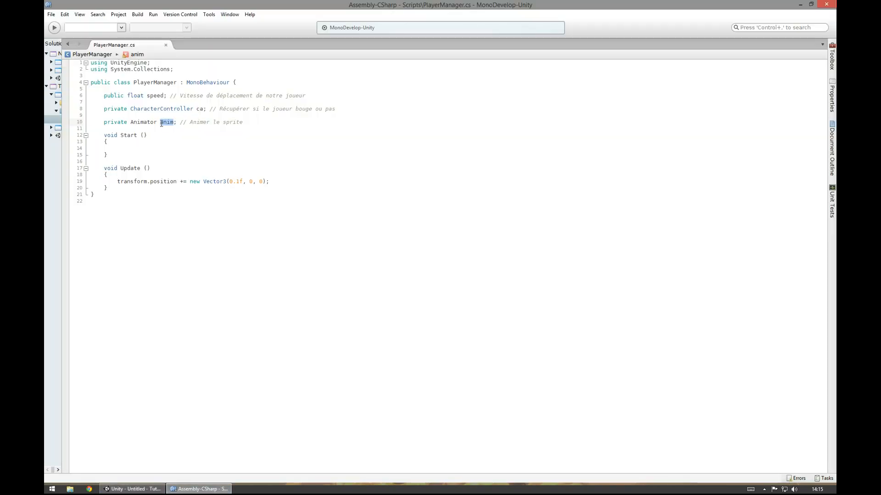
{"action": "left_click", "coordinate": [115, 148]}
{"action": "type", "text": "anim "}
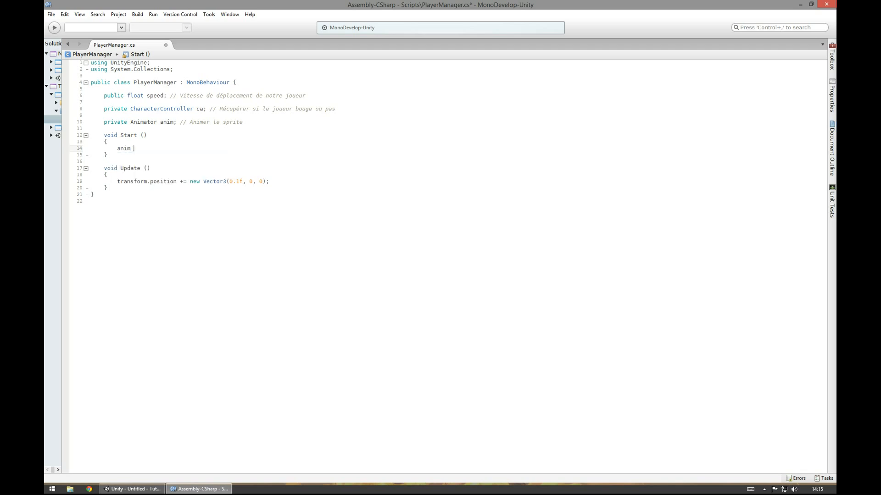
Step: Complete the anim assignment in Start so it reads anim = GetComponent<Animator>();
{"action": "type", "text": "= Ge"}
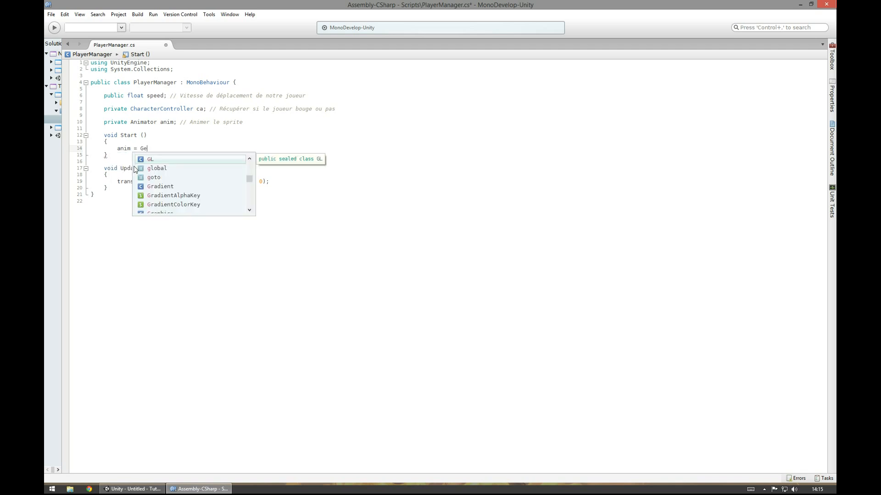
{"action": "type", "text": "tCom"}
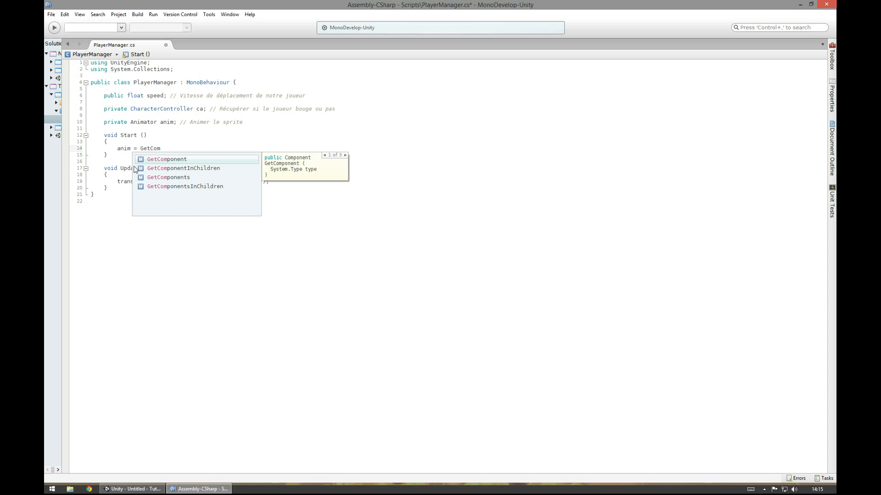
{"action": "key", "text": "Return"}
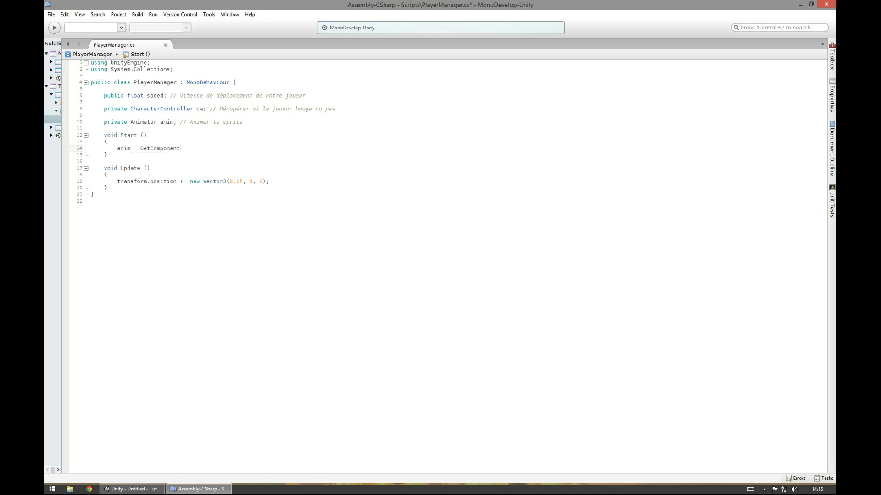
{"action": "type", "text": "<>"}
{"action": "type", "text": "Animator>"}
{"action": "double_click", "coordinate": [194, 148]}
{"action": "left_click", "coordinate": [143, 126]}
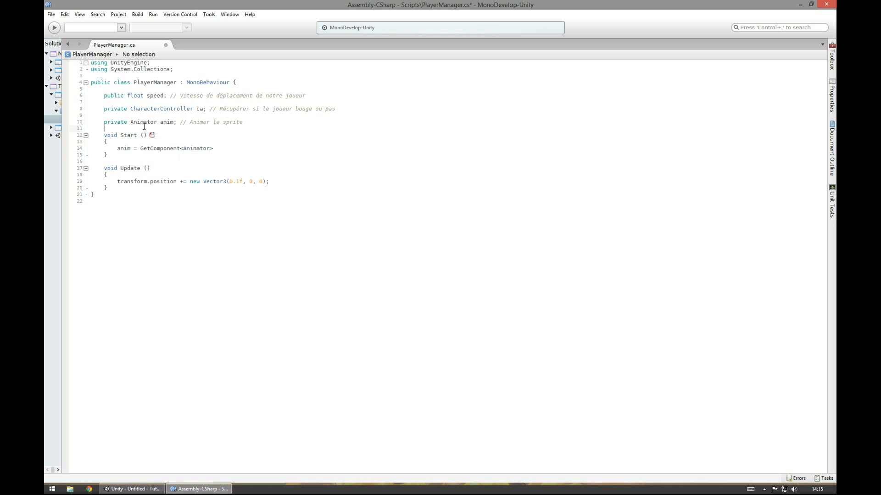
{"action": "double_click", "coordinate": [144, 124]}
{"action": "double_click", "coordinate": [197, 148]}
{"action": "left_click", "coordinate": [242, 147]}
{"action": "type", "text": "();"}
{"action": "left_click", "coordinate": [228, 149]}
Step: Add the line ca = GetComponent<CharacterController>(); below the anim assignment in Start and save the script
{"action": "key", "text": "Return"}
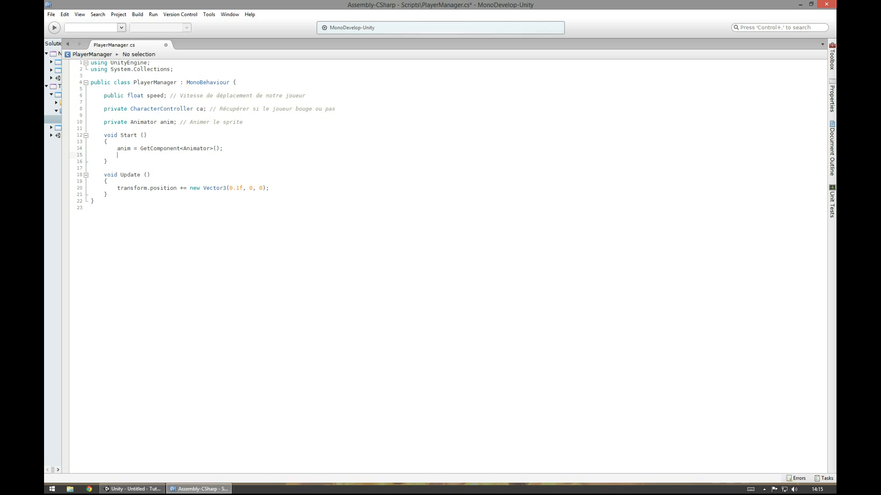
{"action": "type", "text": "ca"}
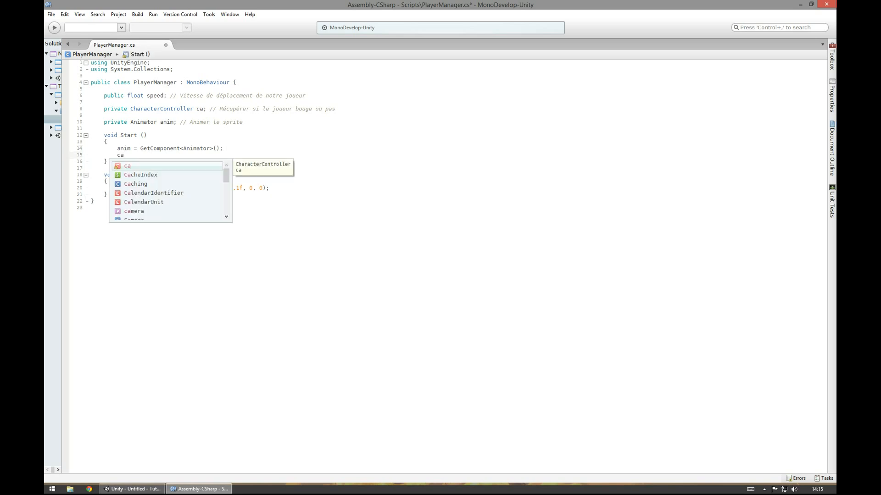
{"action": "type", "text": " = Get"}
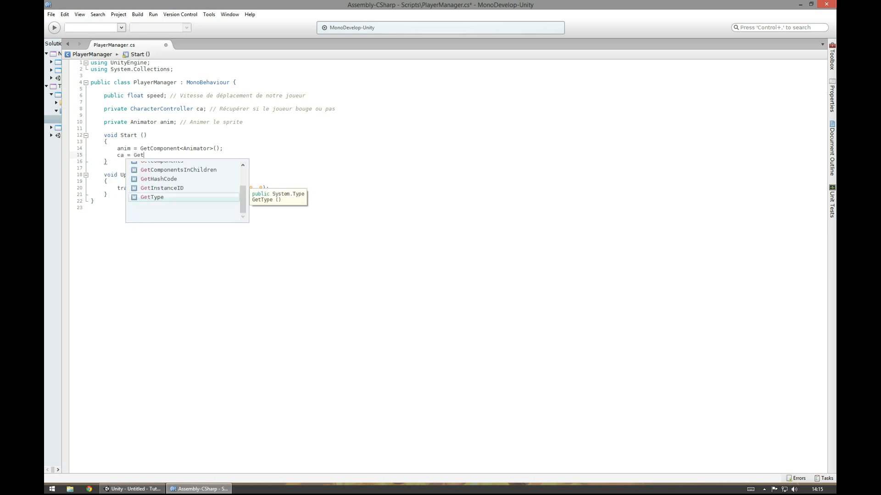
{"action": "type", "text": "Com"}
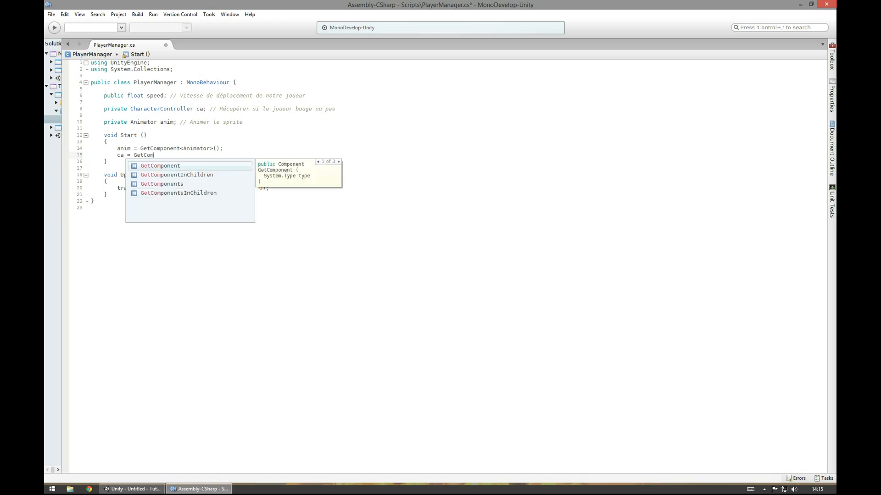
{"action": "type", "text": "ponent<Chara"}
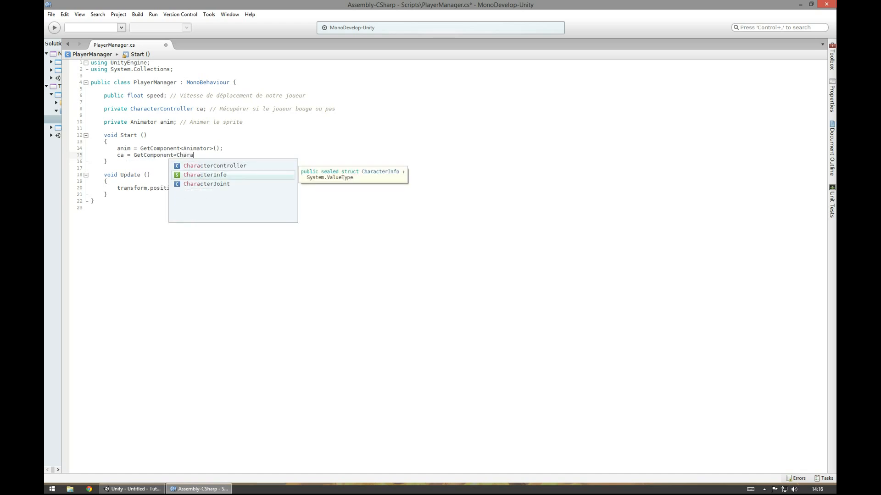
{"action": "key", "text": "Up"}
{"action": "key", "text": "Return"}
{"action": "type", "text": ">"}
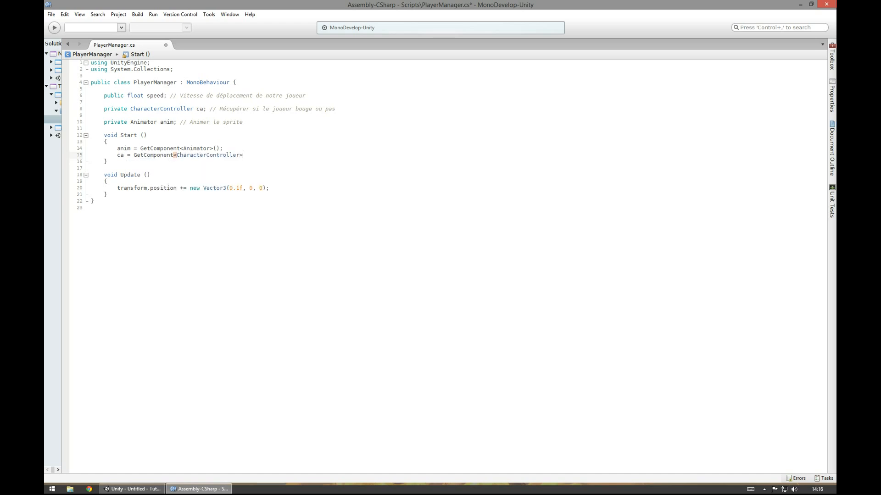
{"action": "type", "text": "();"}
{"action": "key", "text": "ctrl+s"}
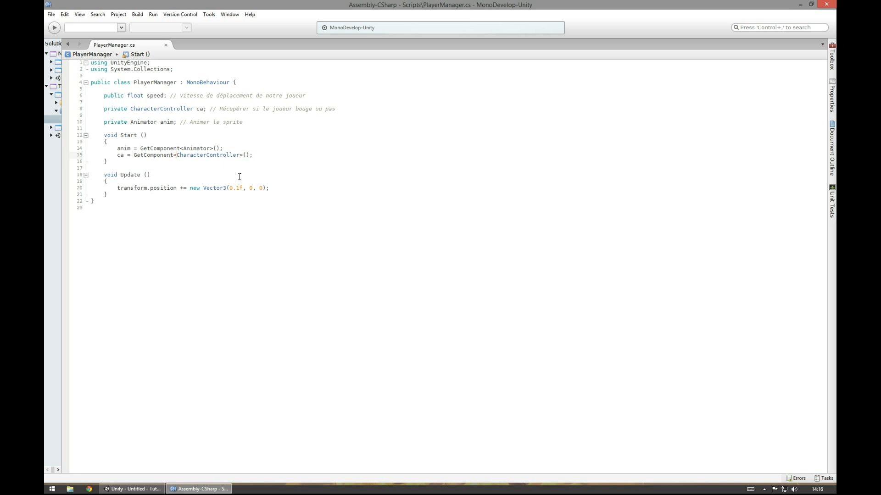
Step: Add the line ca = GetComponent(CharacterController); at the end of Start, separated by a blank line
{"action": "left_click", "coordinate": [254, 155]}
{"action": "key", "text": "Return"}
{"action": "key", "text": "Return"}
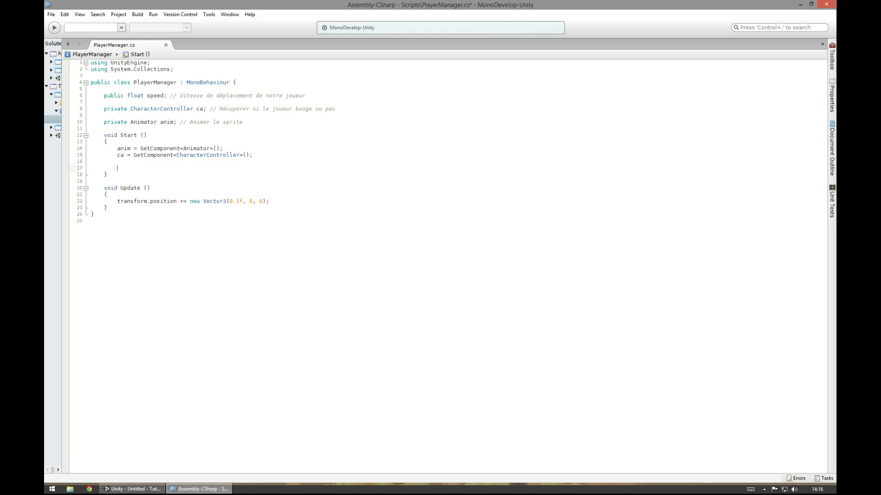
{"action": "type", "text": "ca"}
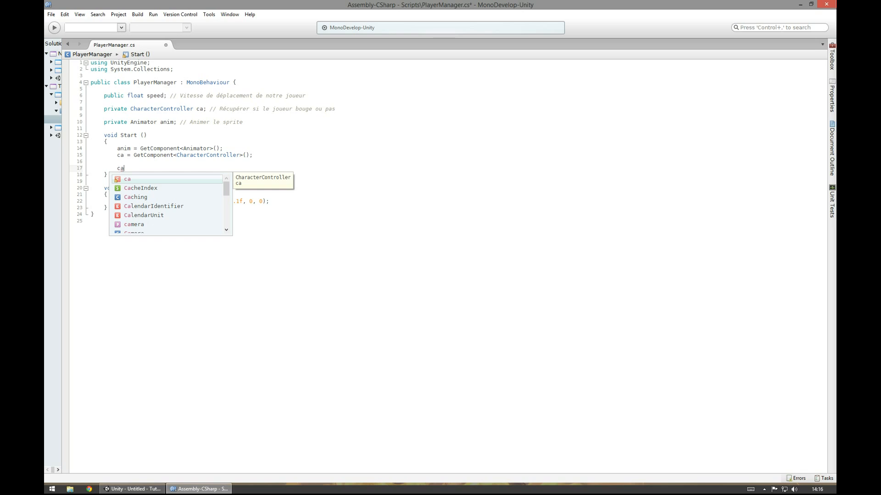
{"action": "type", "text": " ="}
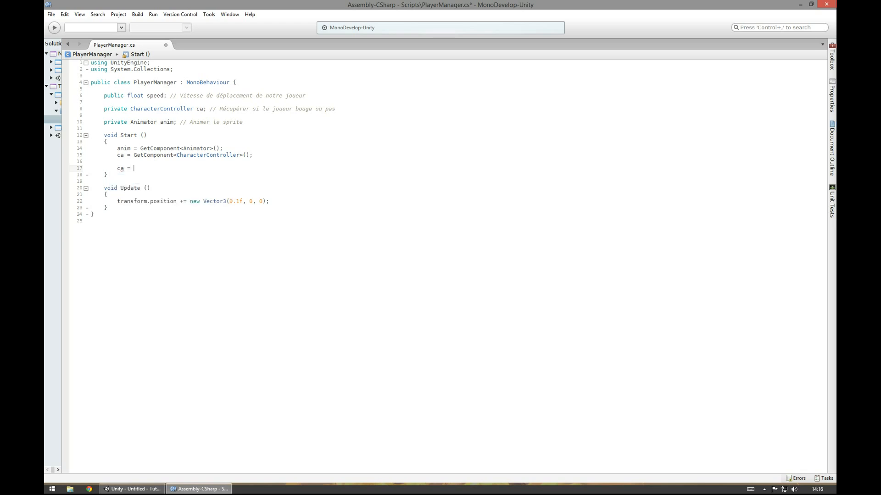
{"action": "type", "text": " Get"}
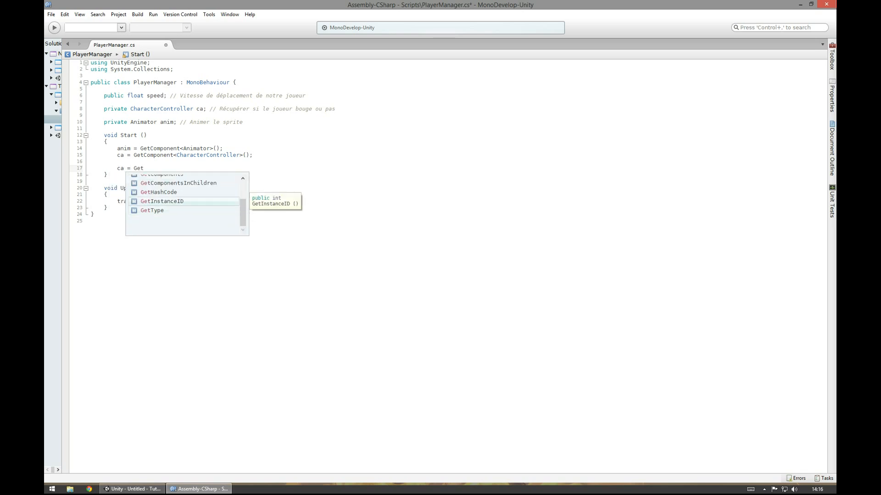
{"action": "type", "text": "Com"}
{"action": "key", "text": "Return"}
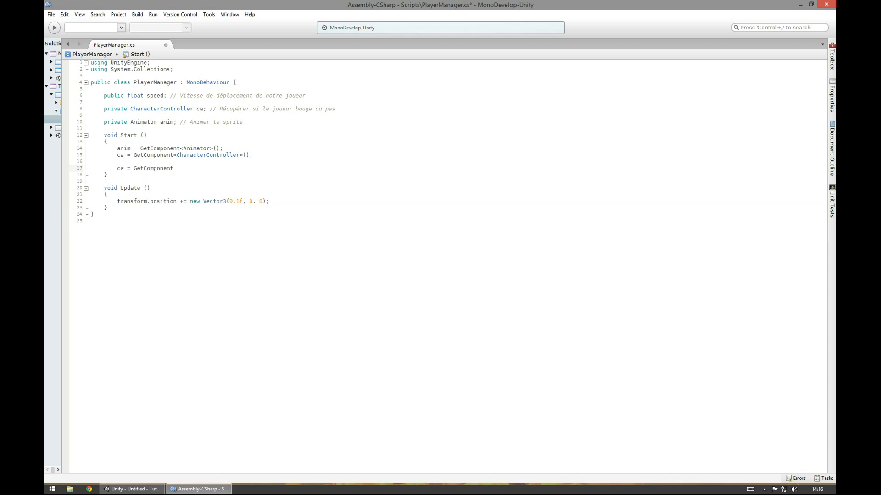
{"action": "type", "text": "("}
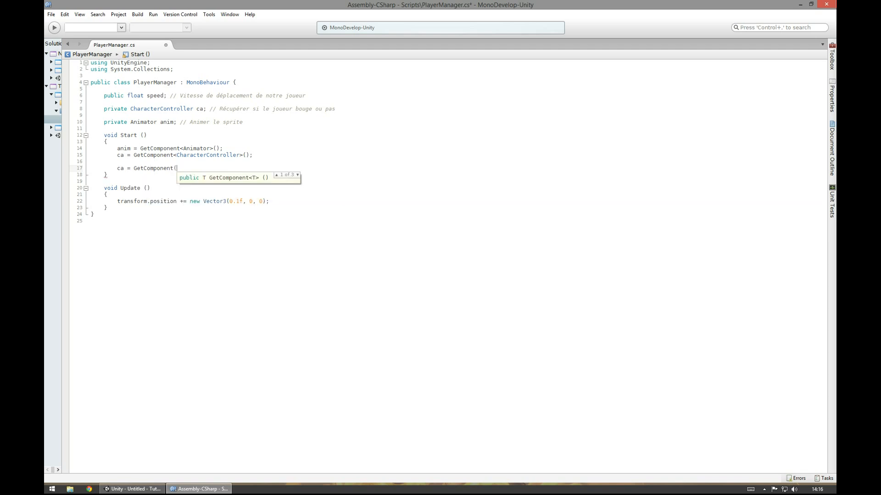
{"action": "type", "text": "Character"}
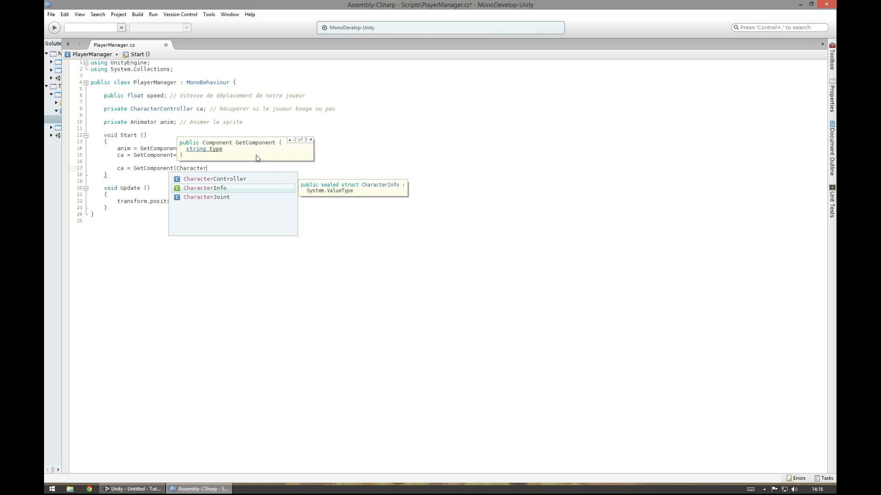
{"action": "key", "text": "Up"}
{"action": "key", "text": "Return"}
{"action": "type", "text": ");"}
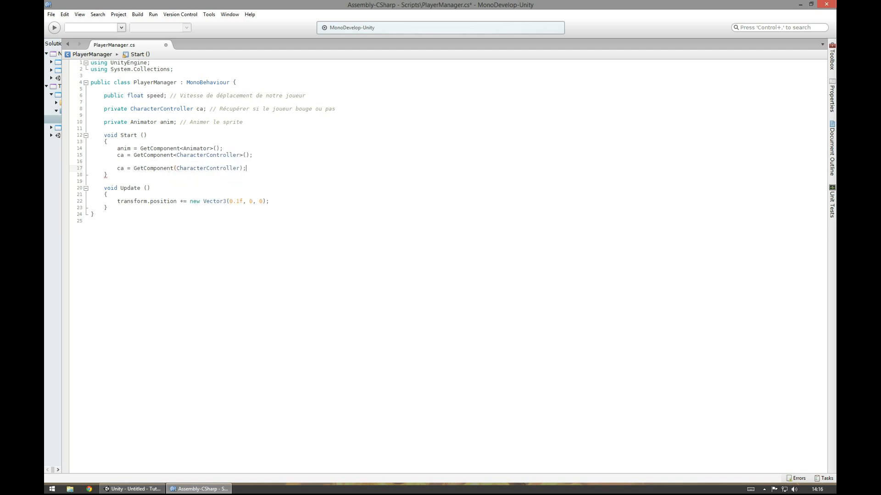
Step: Comment out the ca = GetComponent(CharacterController); line, append the note "<= Manière de faire en javascript", and save the script
{"action": "left_click_drag", "start_coordinate": [247, 169], "coordinate": [119, 168]}
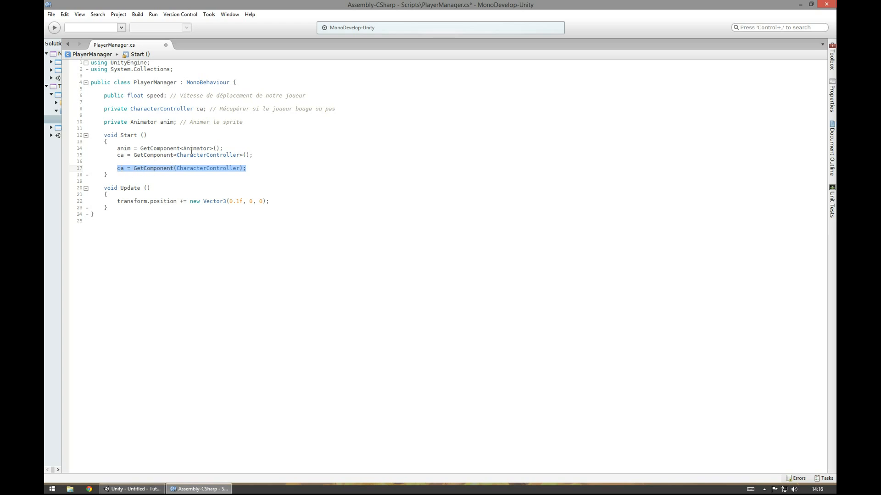
{"action": "left_click_drag", "start_coordinate": [174, 155], "coordinate": [245, 156]}
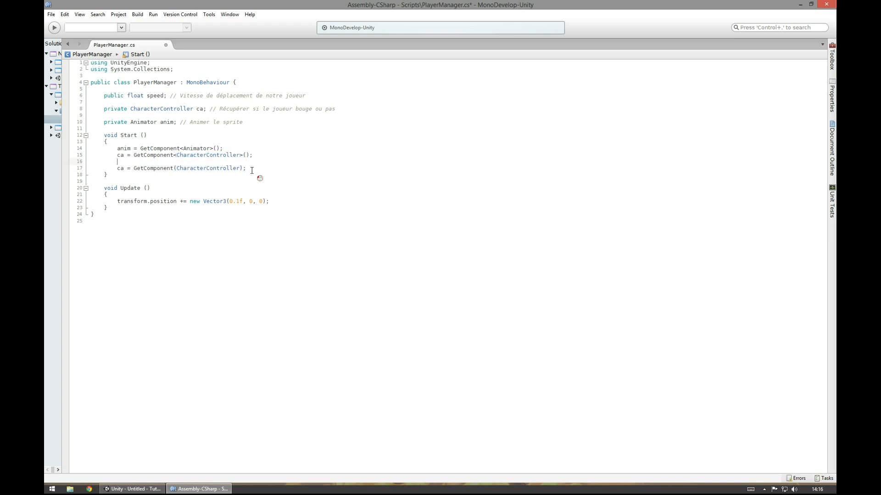
{"action": "left_click", "coordinate": [85, 169]}
{"action": "left_click_drag", "start_coordinate": [84, 170], "coordinate": [53, 162]}
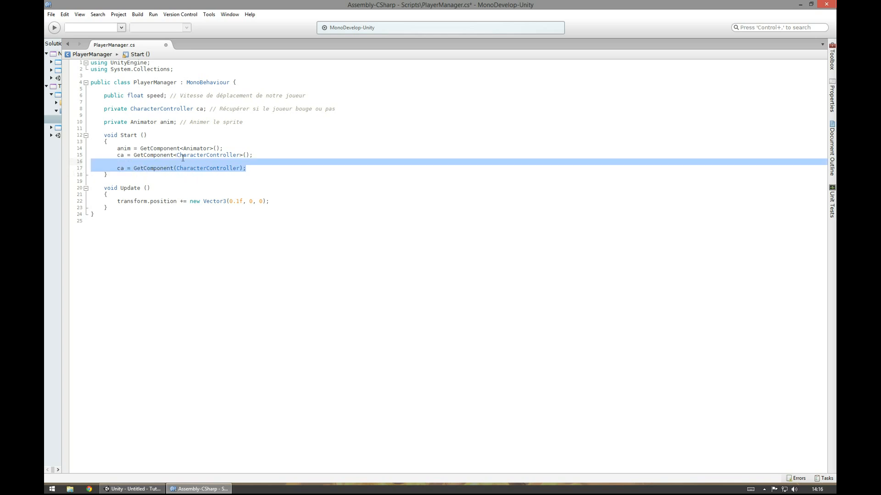
{"action": "left_click", "coordinate": [118, 169]}
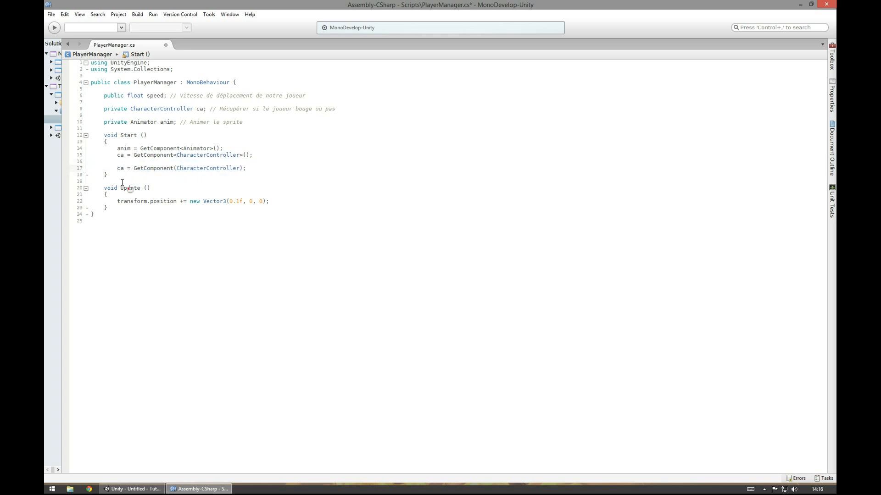
{"action": "type", "text": "//"}
{"action": "left_click", "coordinate": [260, 169]}
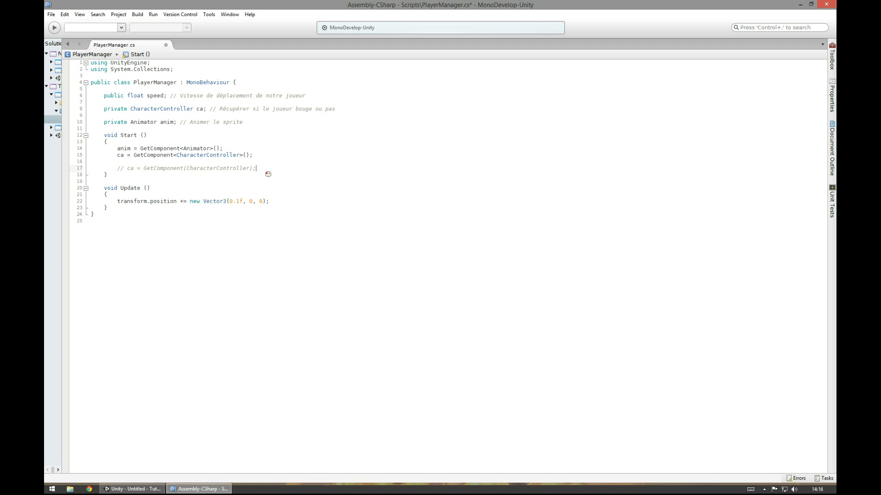
{"action": "type", "text": "<= Manière de faire en javascripte"}
{"action": "key", "text": "ctrl+s"}
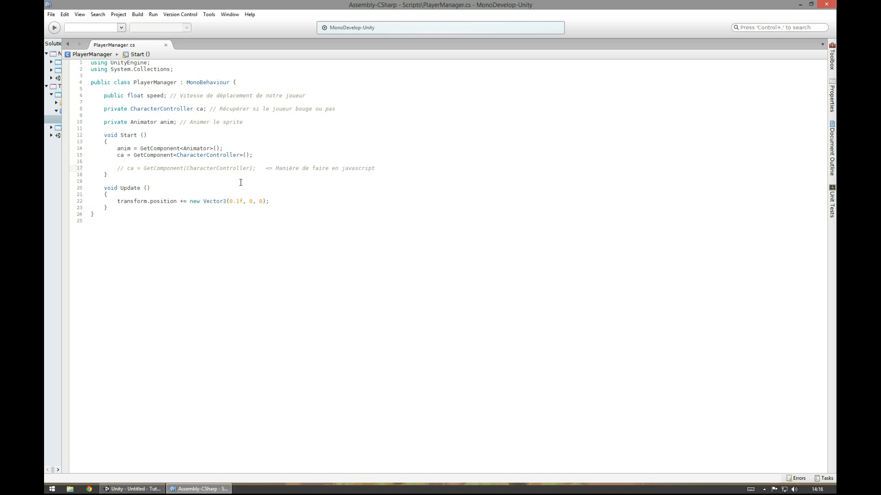
Step: Insert an if block from the code template at the start of Update, above the transform.position line
{"action": "left_click", "coordinate": [120, 195]}
{"action": "left_click", "coordinate": [119, 201]}
{"action": "left_click", "coordinate": [182, 197]}
{"action": "key", "text": "Return"}
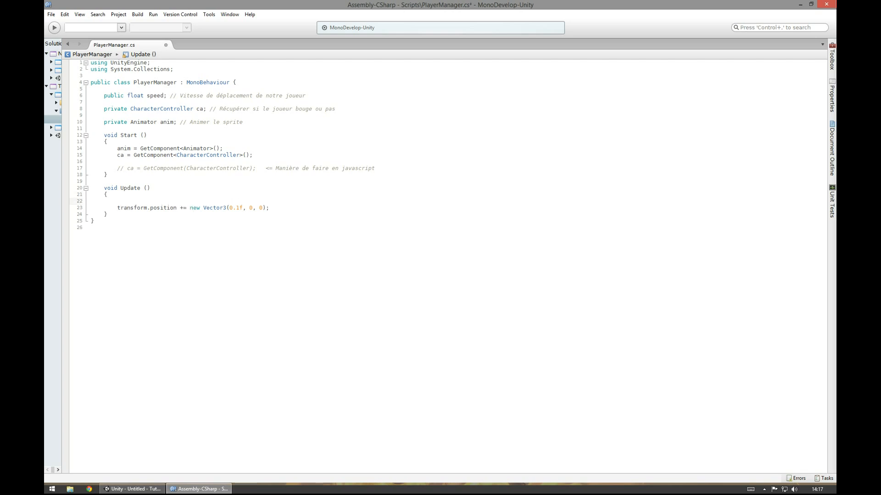
{"action": "type", "text": "if"}
{"action": "key", "text": "Tab"}
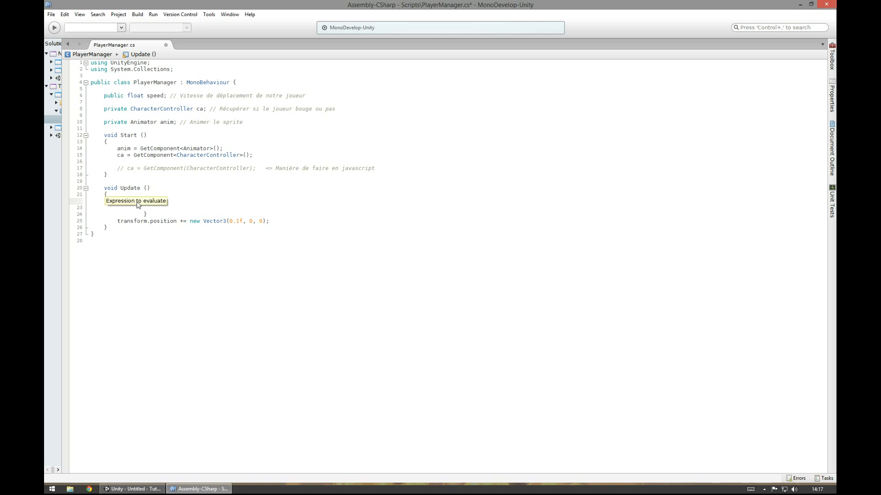
{"action": "key", "text": "Return"}
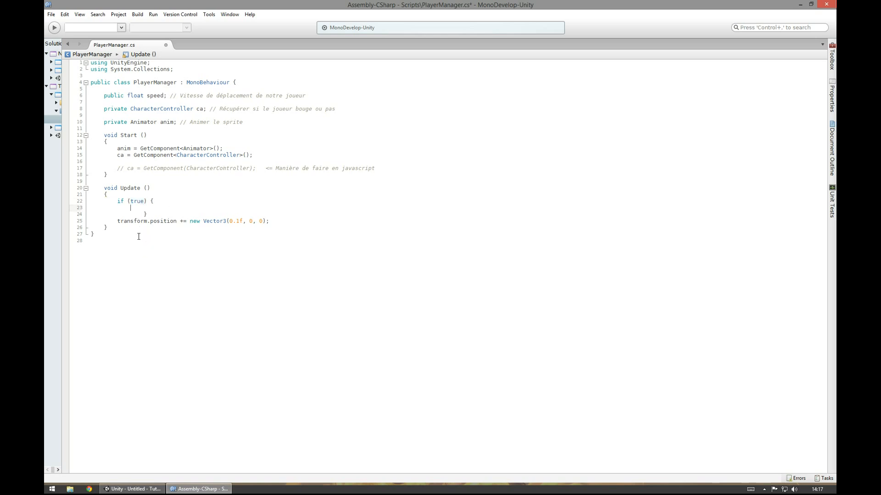
Step: Replace the true condition of the if statement in Update with a call to Input.GetKey()
{"action": "double_click", "coordinate": [142, 201]}
{"action": "type", "text": "Input"}
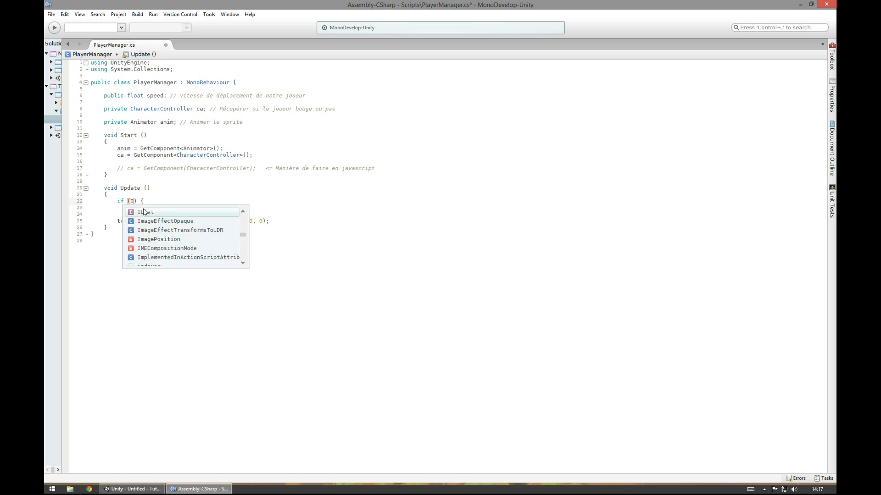
{"action": "type", "text": ".get"}
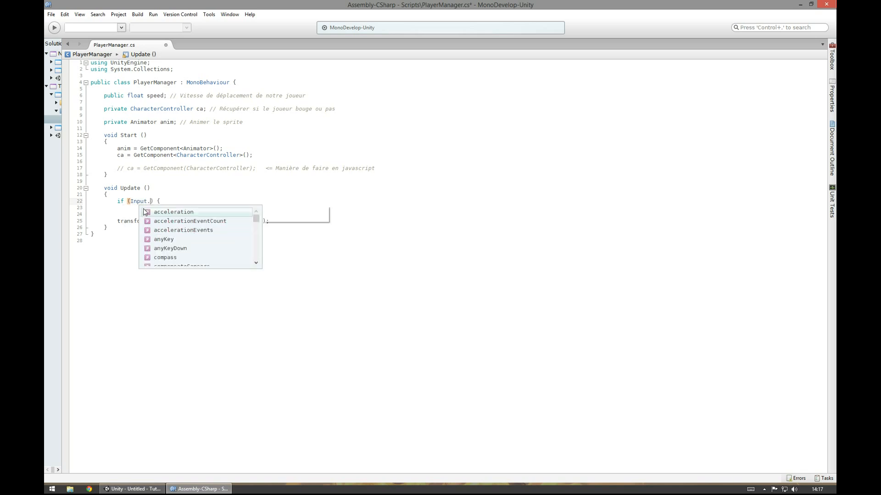
{"action": "type", "text": "k"}
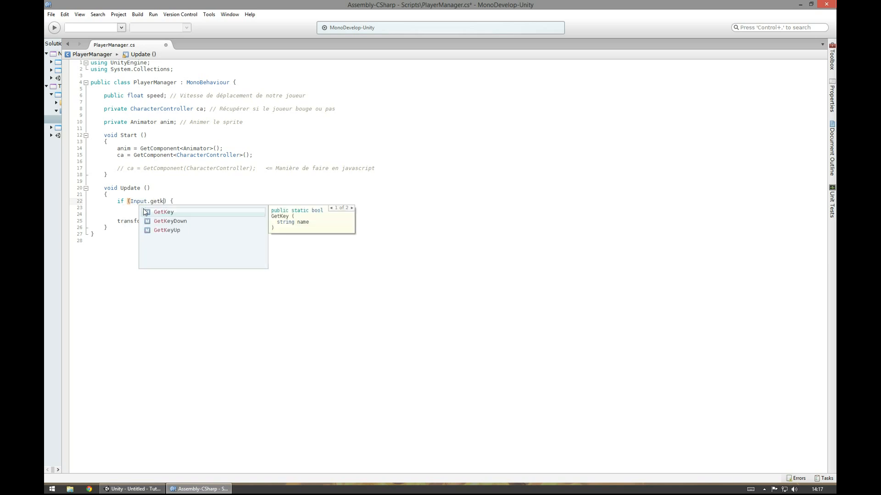
{"action": "key", "text": "Return"}
{"action": "type", "text": "()"}
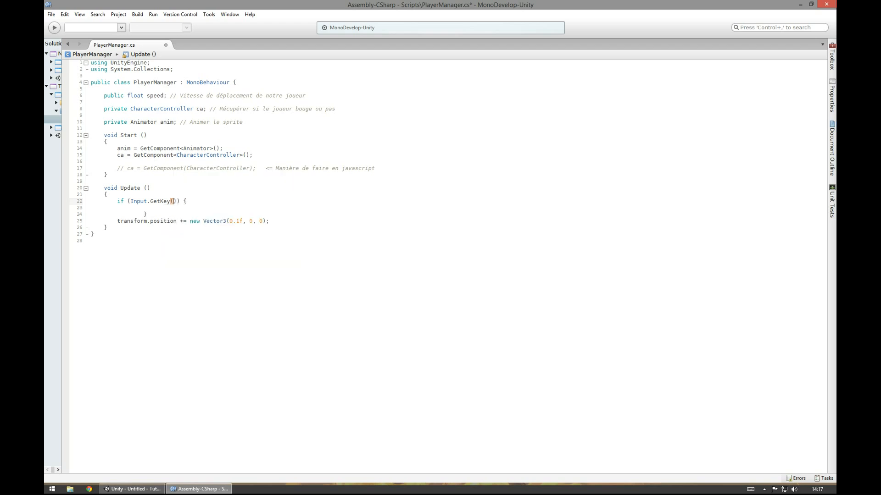
Step: Pass KeyCode.RightArrow as the argument of Input.GetKey and save the script
{"action": "type", "text": "Ke"}
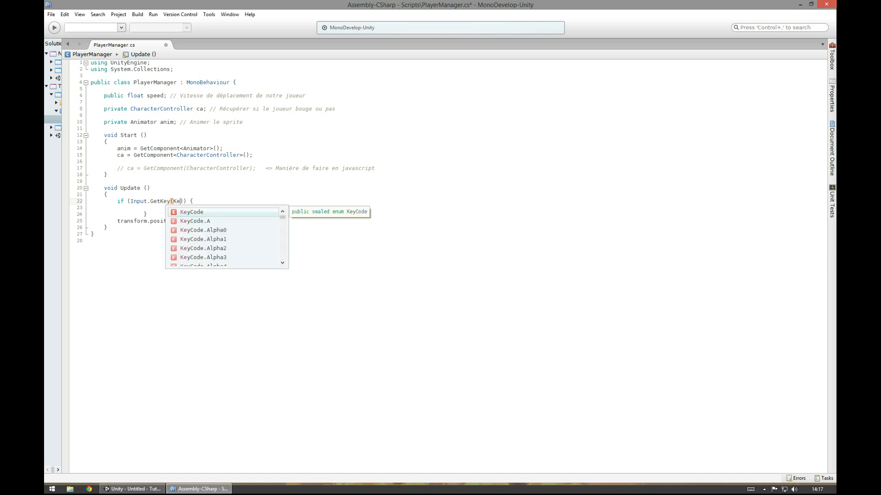
{"action": "key", "text": "Return"}
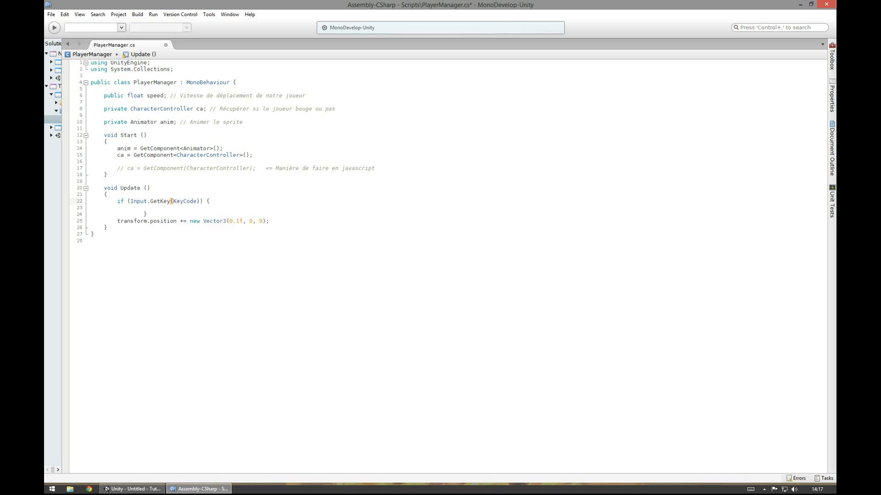
{"action": "type", "text": "."}
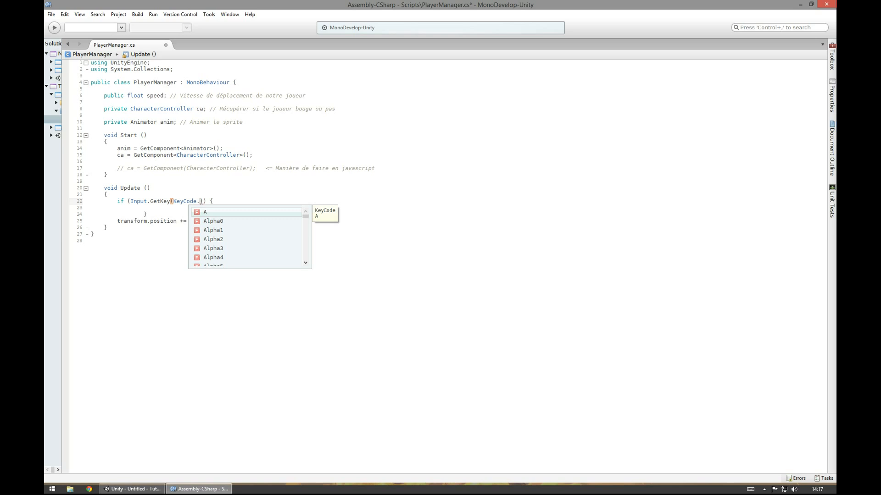
{"action": "type", "text": "ri"}
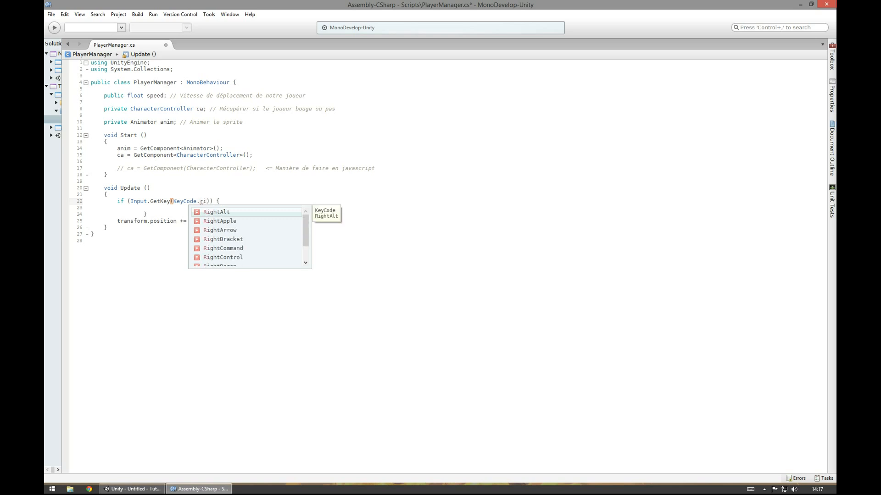
{"action": "key", "text": "Down"}
{"action": "key", "text": "Down"}
{"action": "key", "text": "Return"}
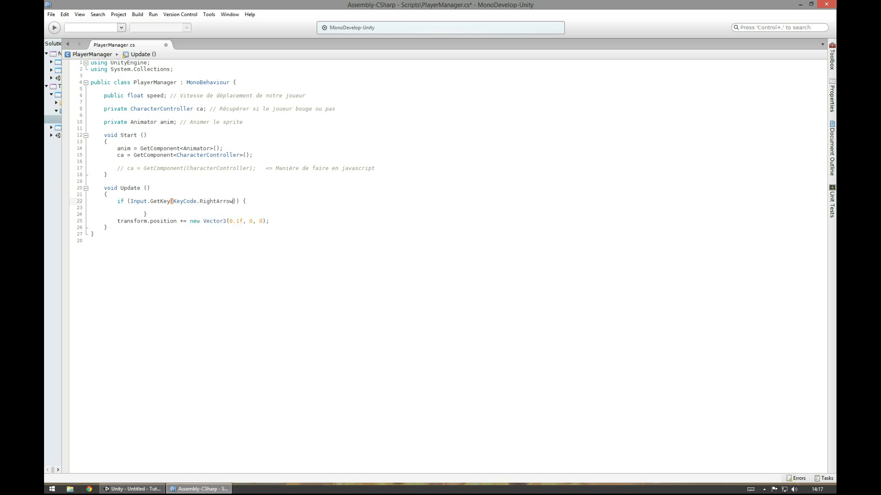
{"action": "key", "text": "ctrl+s"}
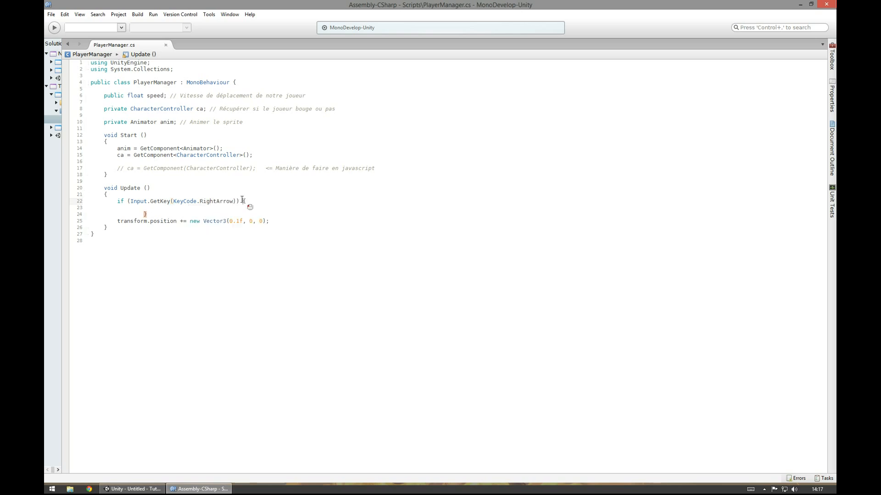
Step: Move the if block's opening brace onto its own line and align the closing brace with it
{"action": "key", "text": "Return"}
{"action": "type", "text": "{"}
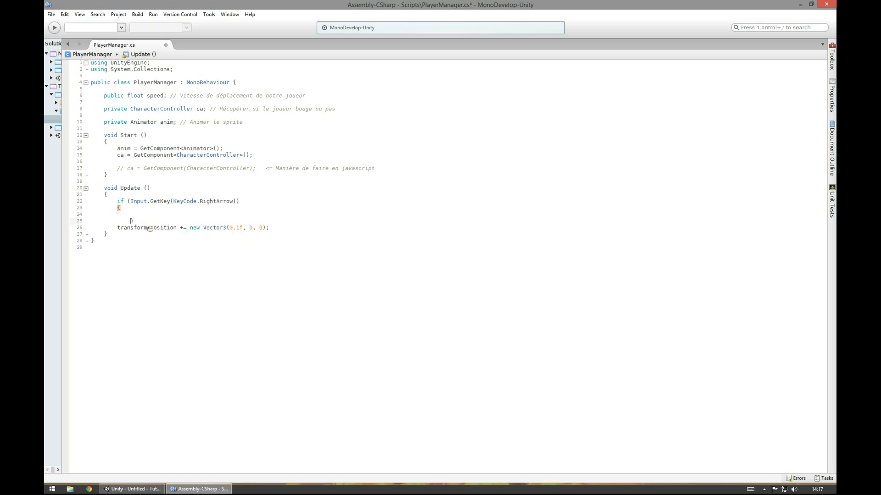
{"action": "left_click_drag", "start_coordinate": [114, 202], "coordinate": [240, 201]}
{"action": "left_click", "coordinate": [240, 202]}
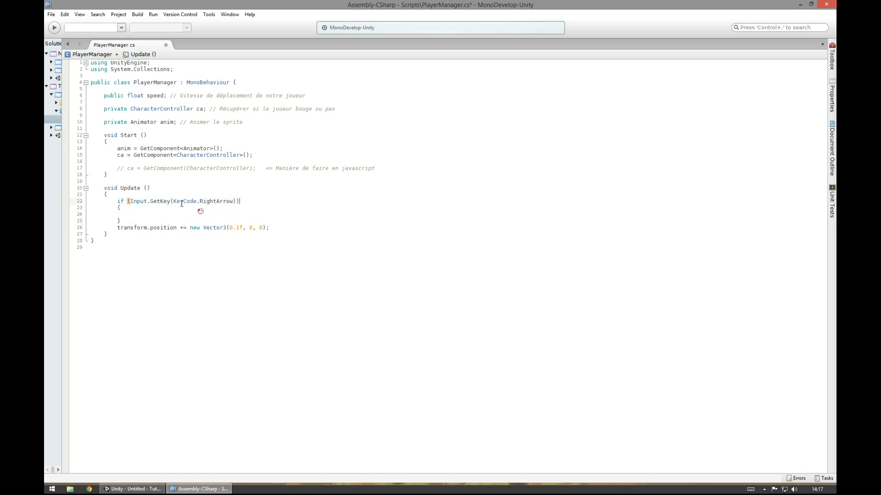
Step: Examine each part of the if condition Input.GetKey(KeyCode.RightArrow) in Update
{"action": "double_click", "coordinate": [212, 202]}
{"action": "double_click", "coordinate": [186, 202]}
{"action": "double_click", "coordinate": [161, 202]}
{"action": "double_click", "coordinate": [142, 204]}
{"action": "left_click", "coordinate": [118, 201]}
{"action": "double_click", "coordinate": [119, 202]}
{"action": "left_click_drag", "start_coordinate": [233, 202], "coordinate": [118, 202]}
{"action": "left_click", "coordinate": [138, 203]}
Step: Move the transform.position line from below the if block to inside its braces
{"action": "double_click", "coordinate": [120, 228]}
{"action": "left_click_drag", "start_coordinate": [152, 227], "coordinate": [291, 227]}
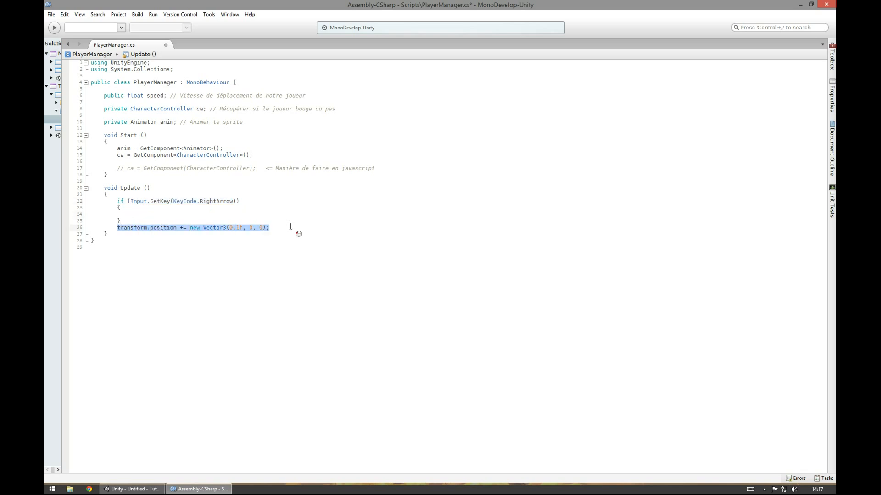
{"action": "key", "text": "ctrl+x"}
{"action": "left_click", "coordinate": [157, 215]}
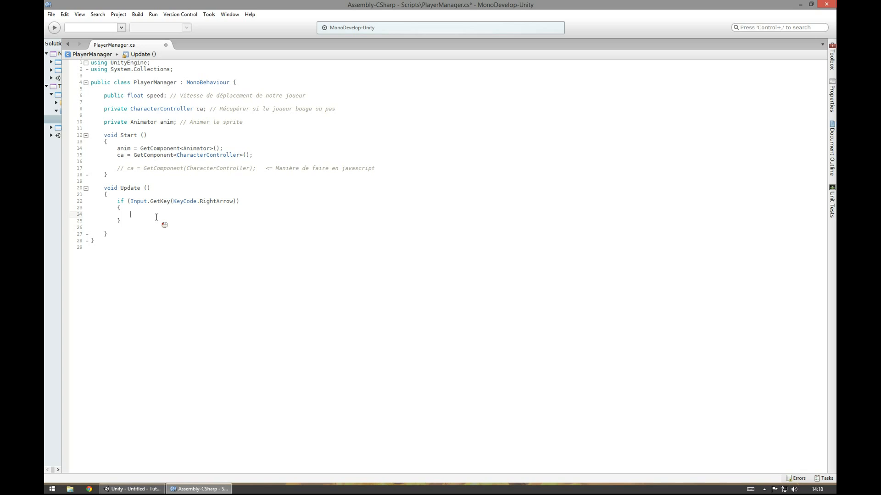
{"action": "key", "text": "ctrl+v"}
Step: Replace the 0.1f argument of Vector3 with speed * Time.deltaTime and save the script
{"action": "mouse_move", "coordinate": [244, 215]}
{"action": "left_mouse_down"}
{"action": "mouse_move", "coordinate": [275, 216]}
{"action": "mouse_move", "coordinate": [243, 215]}
{"action": "left_mouse_up"}
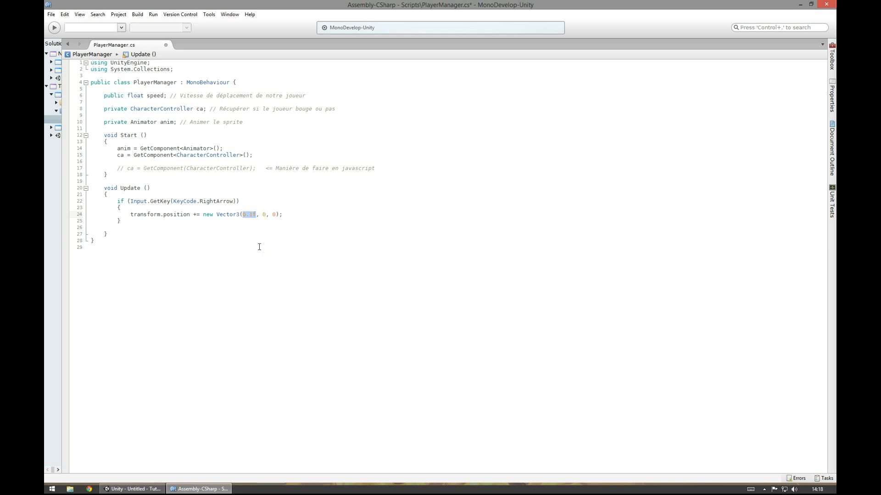
{"action": "type", "text": "speed * time"}
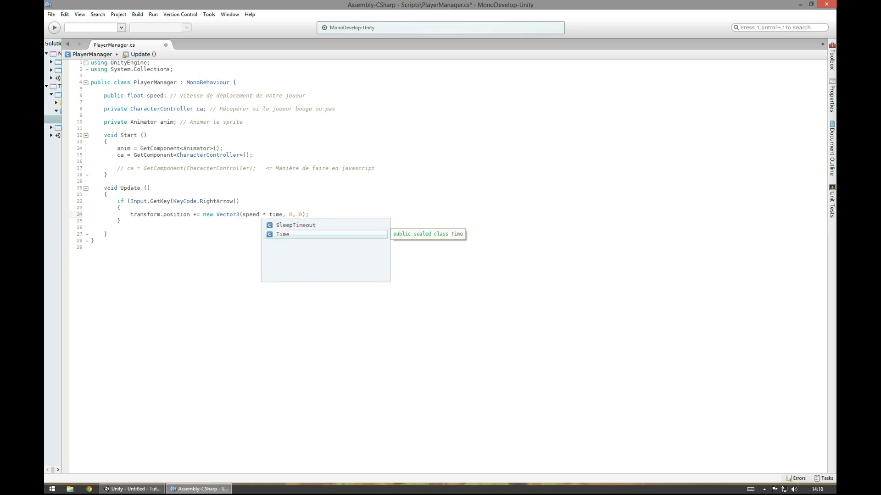
{"action": "type", "text": ".delta"}
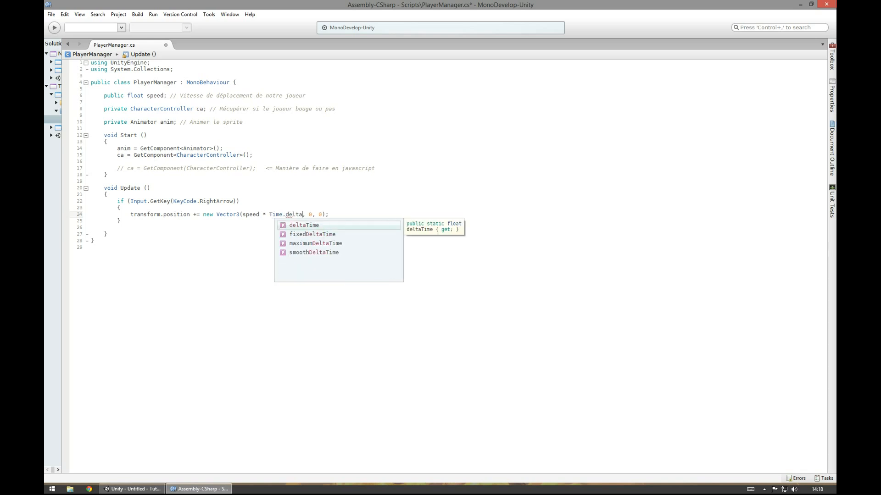
{"action": "key", "text": "Return"}
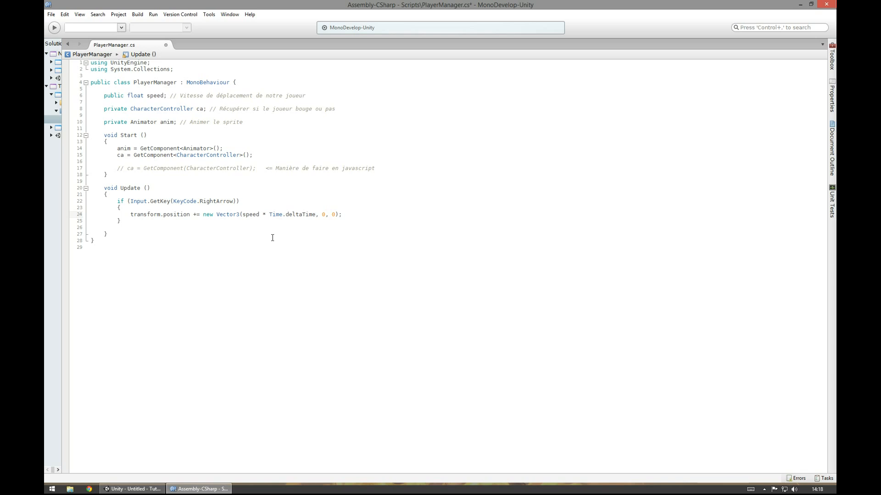
{"action": "key", "text": "ctrl+s"}
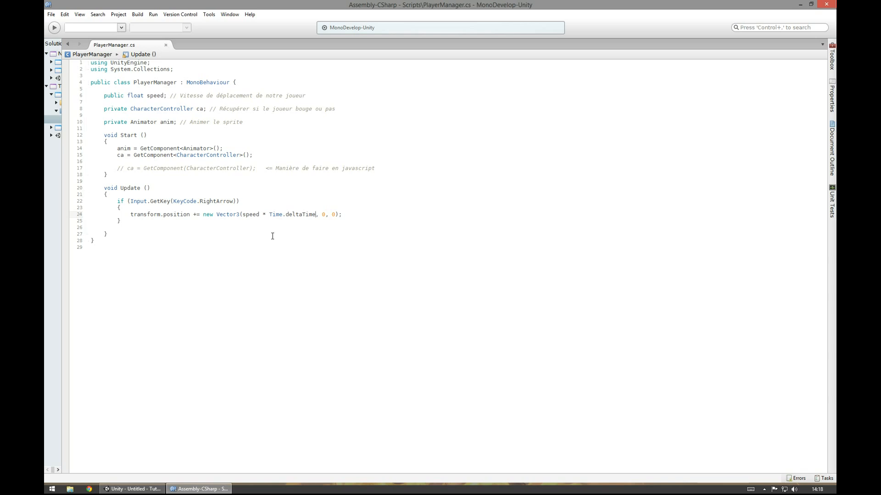
Step: Examine the speed * Time.deltaTime expression and the Update method that contains it
{"action": "double_click", "coordinate": [255, 215]}
{"action": "left_click_drag", "start_coordinate": [273, 214], "coordinate": [312, 215]}
{"action": "left_click", "coordinate": [317, 214]}
{"action": "left_click_drag", "start_coordinate": [109, 234], "coordinate": [105, 190]}
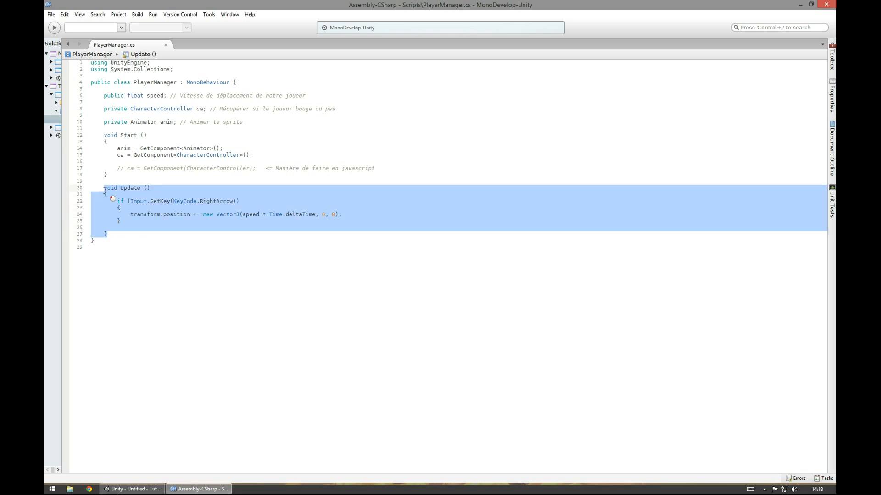
{"action": "left_click", "coordinate": [147, 194]}
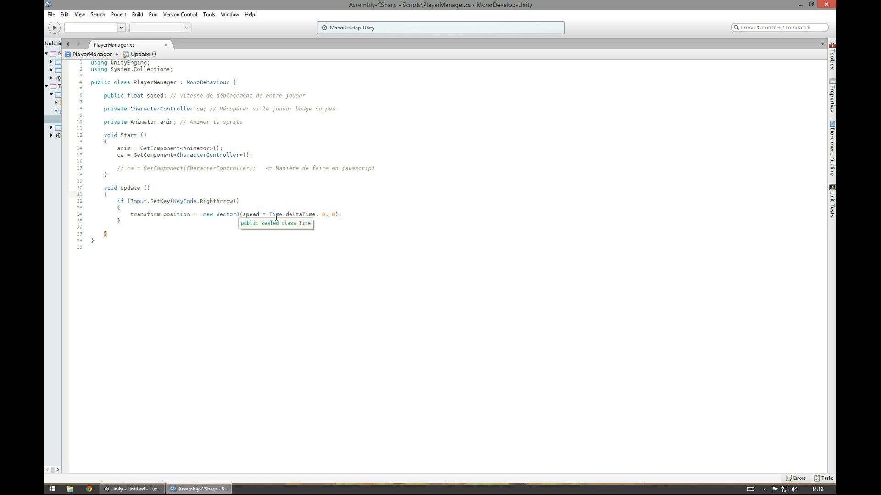
{"action": "mouse_move", "coordinate": [225, 216]}
{"action": "double_click", "coordinate": [250, 215]}
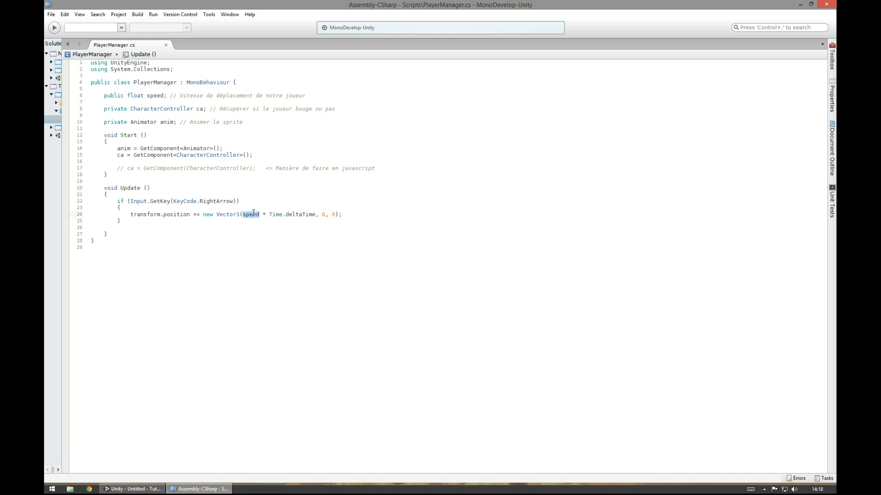
{"action": "left_click_drag", "start_coordinate": [264, 215], "coordinate": [316, 215]}
{"action": "double_click", "coordinate": [250, 215]}
Step: Switch to the Unity editor and set the Speed of the Player's Player Manager script to 1
{"action": "left_click", "coordinate": [133, 489]}
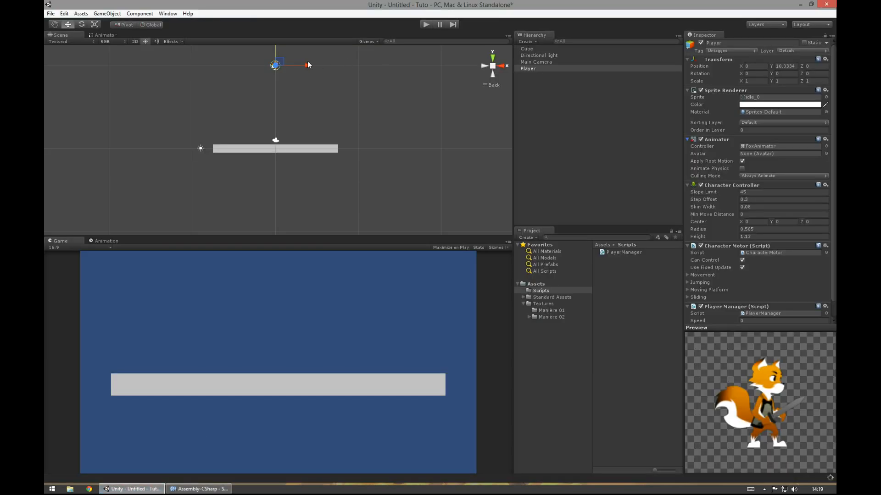
{"action": "left_click_drag", "start_coordinate": [310, 65], "coordinate": [438, 66]}
{"action": "left_click_drag", "start_coordinate": [239, 67], "coordinate": [309, 95]}
{"action": "scroll", "coordinate": [733, 273], "scroll_direction": "down", "scroll_amount": 1}
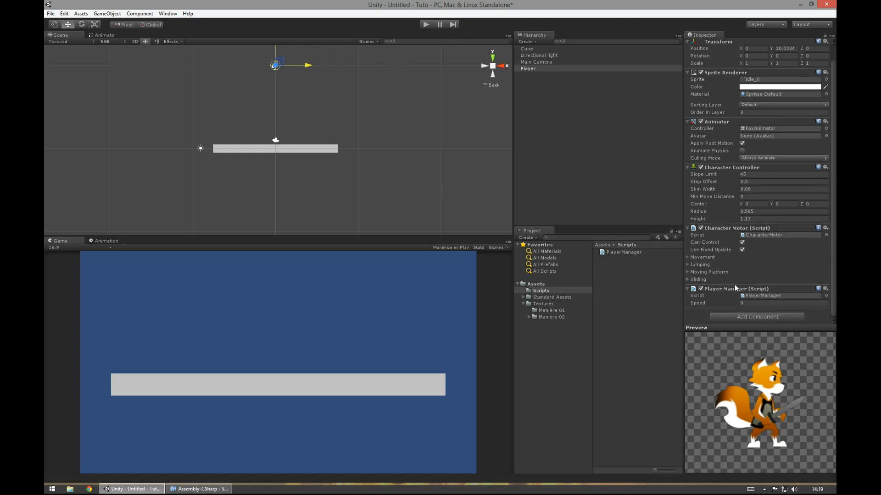
{"action": "left_click", "coordinate": [752, 304]}
Step: Run the game and walk the fox to the right along the platform to test the movement
{"action": "left_click", "coordinate": [426, 24]}
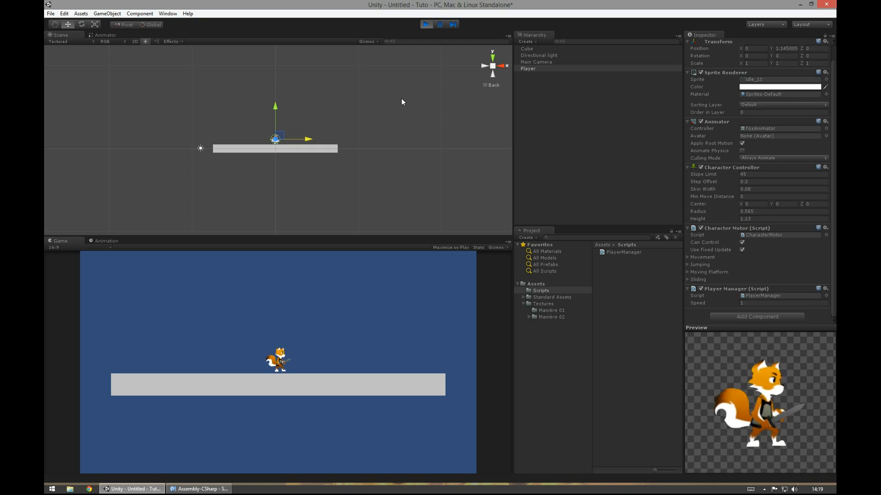
{"action": "left_click", "coordinate": [353, 372]}
{"action": "key", "text": "Right"}
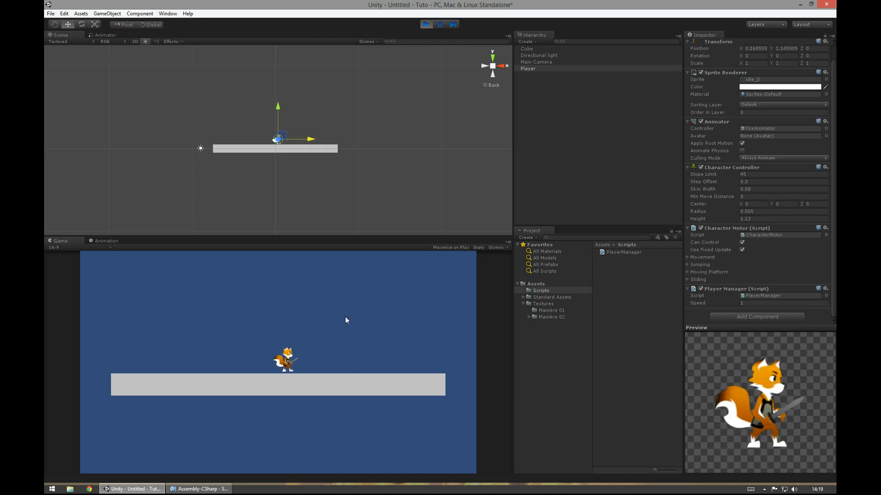
{"action": "key", "text": "Right"}
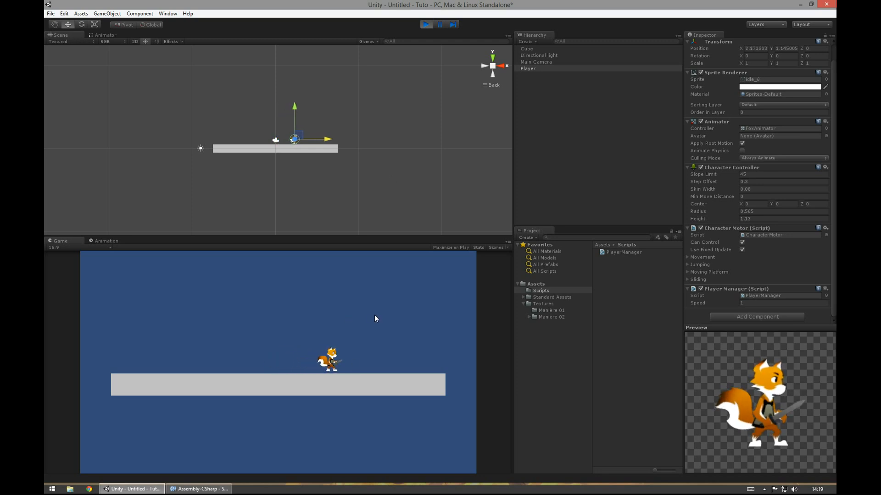
{"action": "key", "text": "Right"}
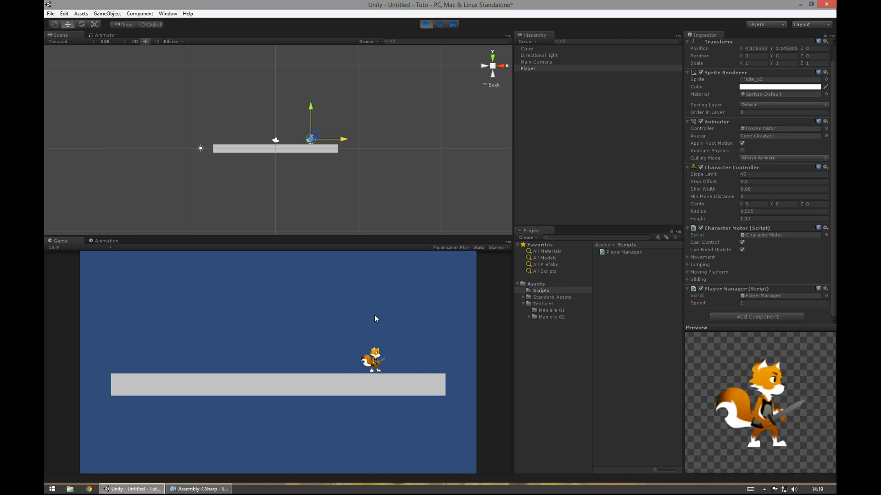
{"action": "key", "text": "Right"}
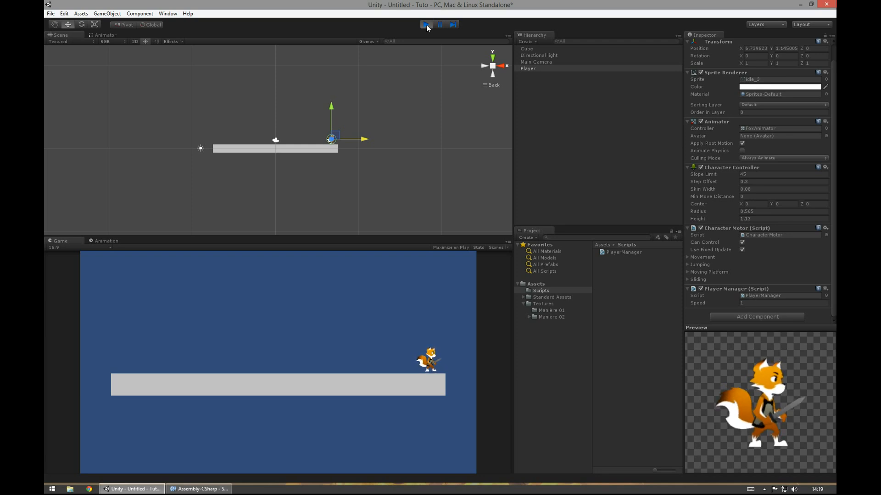
Step: Set the Player Manager Speed to 5 while the game runs and move the fox right again
{"action": "left_click", "coordinate": [745, 303]}
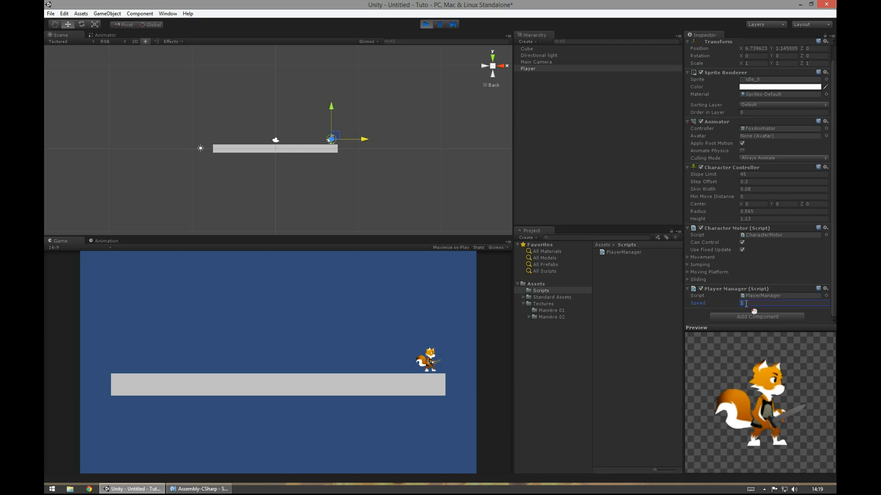
{"action": "type", "text": "5"}
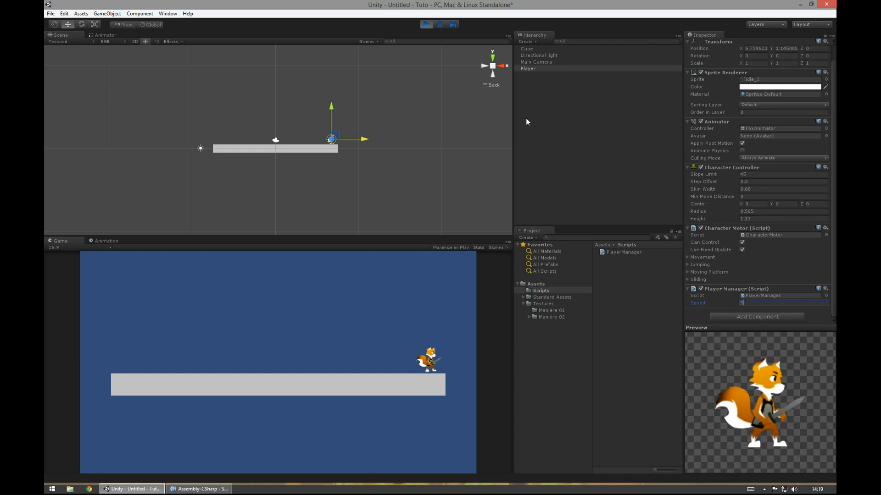
{"action": "left_click", "coordinate": [469, 355]}
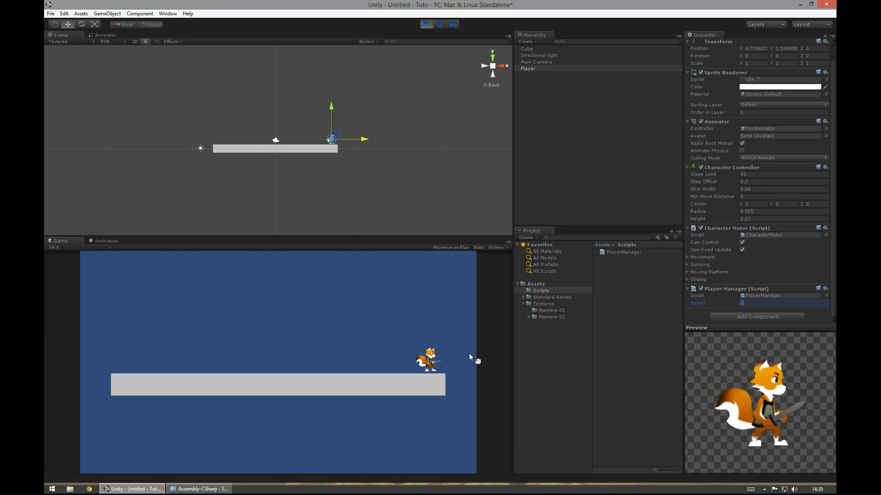
{"action": "key", "text": "Right"}
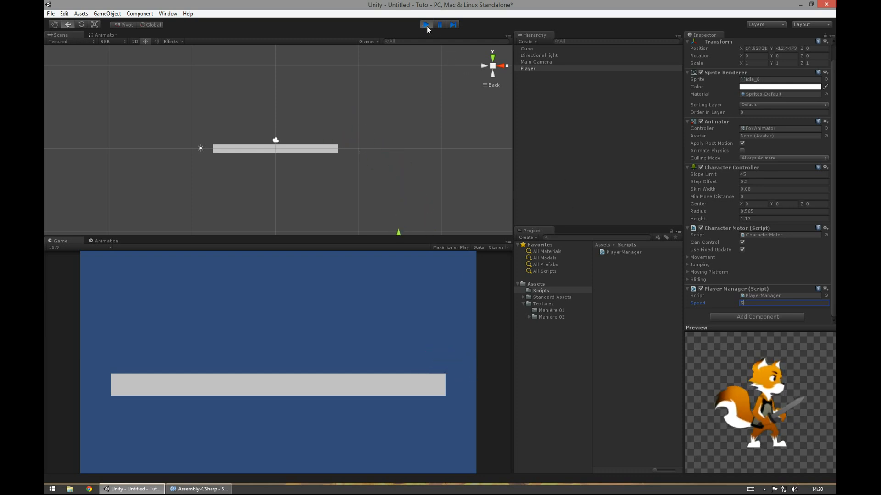
Step: Set the Player Manager Speed to 4 outside play mode and run the game again
{"action": "left_click", "coordinate": [426, 24]}
{"action": "left_click", "coordinate": [753, 302]}
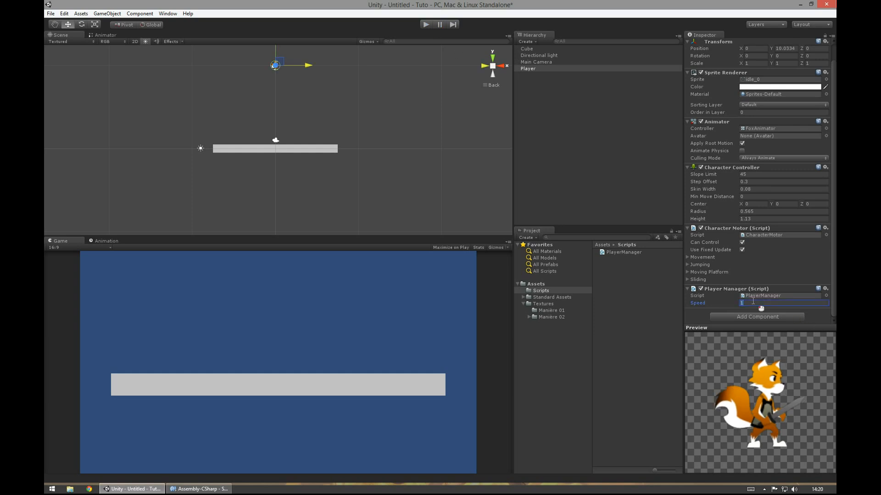
{"action": "type", "text": "4"}
{"action": "left_click", "coordinate": [425, 25]}
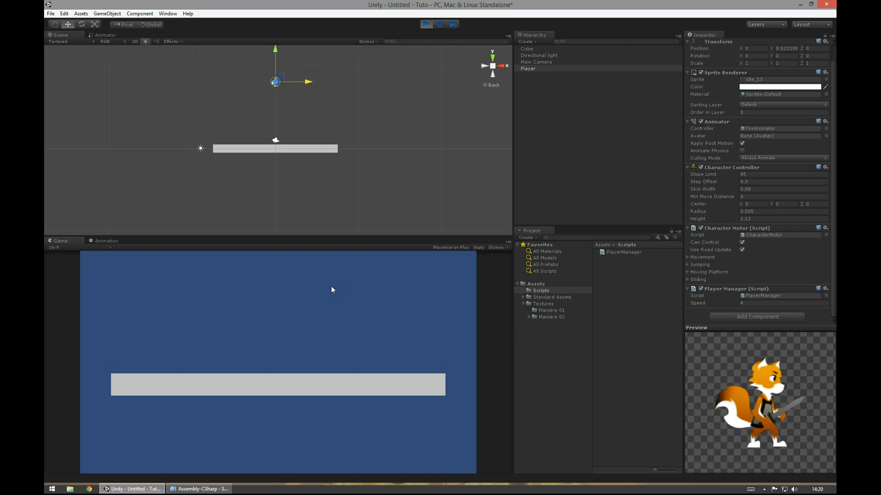
Step: Walk the fox to the right along the platform with Speed at 4, and stop the game
{"action": "key", "text": "Right"}
{"action": "key", "text": "Right"}
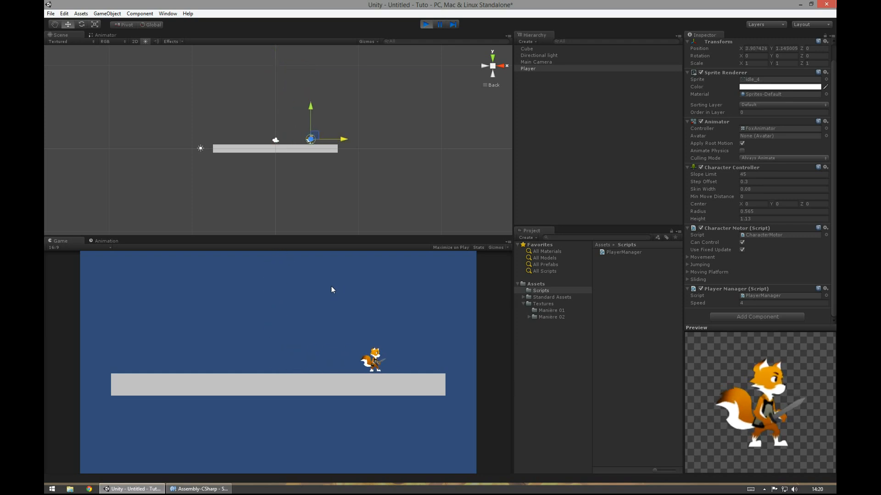
{"action": "left_click", "coordinate": [426, 24]}
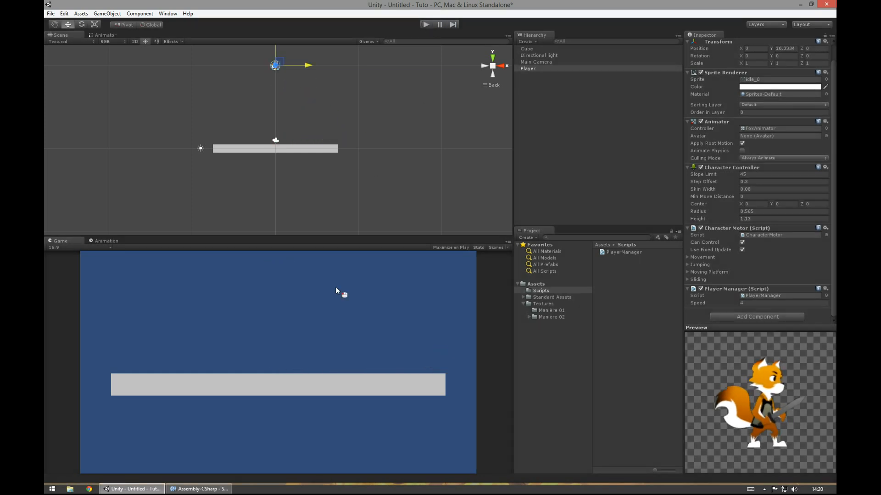
Step: Switch to MonoDevelop and review each part of the transform.position line in the RightArrow block of PlayerManager.cs
{"action": "left_click", "coordinate": [192, 489]}
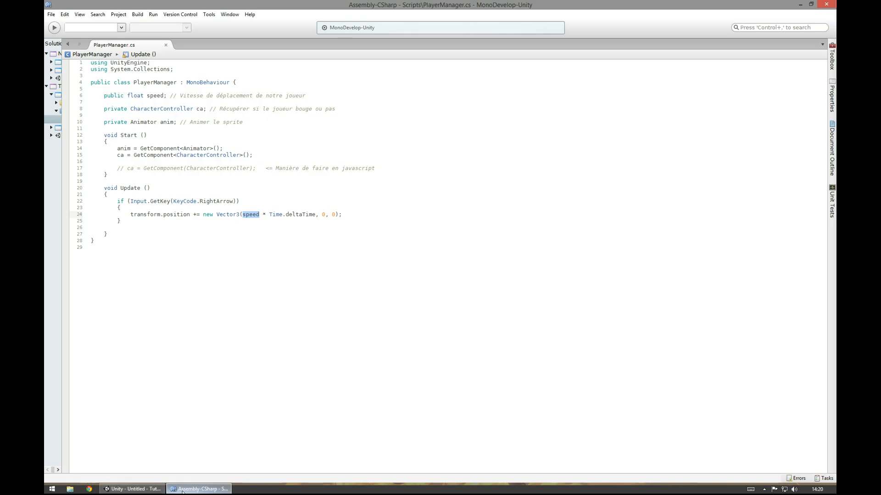
{"action": "left_click", "coordinate": [132, 216]}
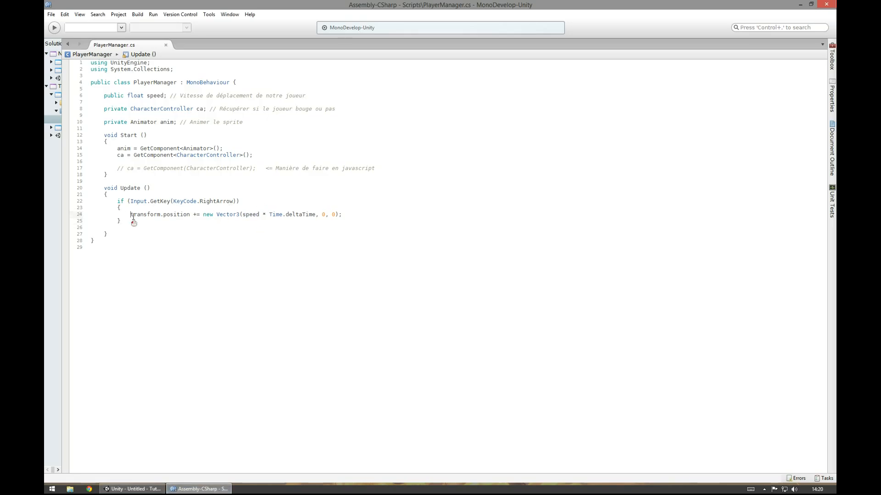
{"action": "left_click_drag", "start_coordinate": [132, 216], "coordinate": [358, 216]}
{"action": "left_click", "coordinate": [185, 217]}
{"action": "double_click", "coordinate": [141, 216]}
{"action": "double_click", "coordinate": [171, 216]}
{"action": "double_click", "coordinate": [197, 215]}
{"action": "double_click", "coordinate": [255, 215]}
{"action": "double_click", "coordinate": [289, 215]}
Step: Add an else if() with an empty braces block after the RightArrow block in Update
{"action": "left_click", "coordinate": [122, 220]}
{"action": "key", "text": "Return"}
{"action": "type", "text": "else "}
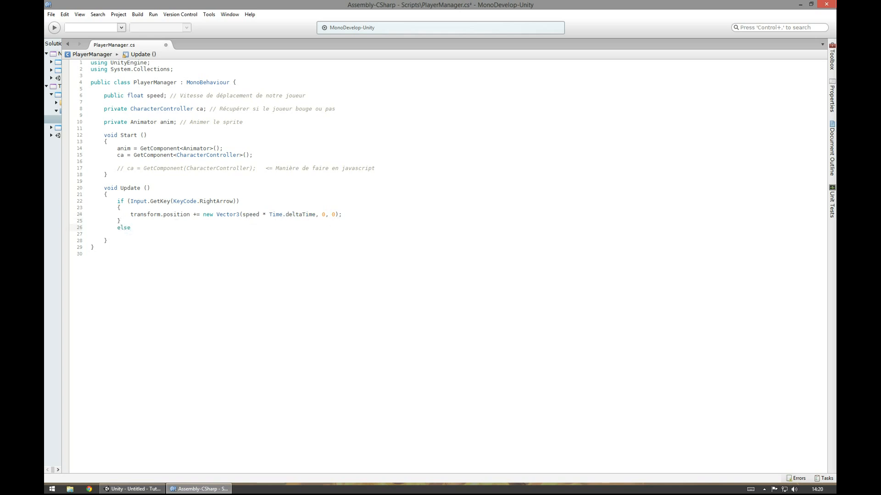
{"action": "type", "text": "if()"}
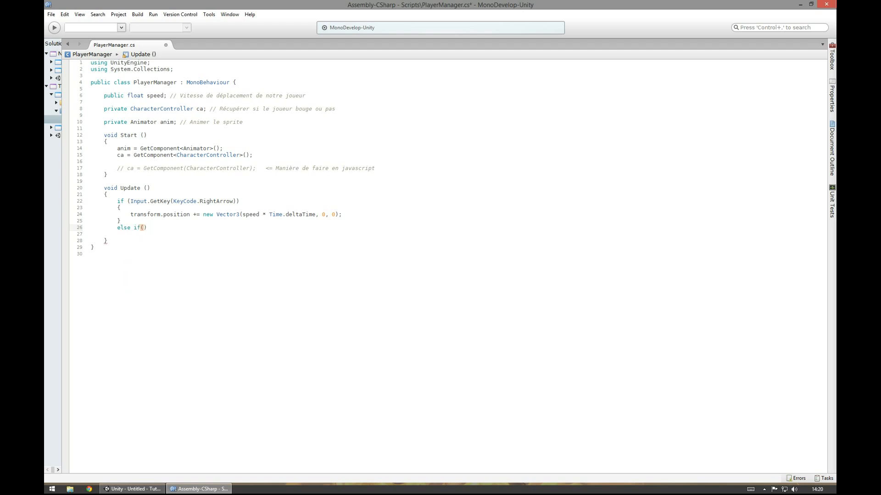
{"action": "key", "text": "Return"}
{"action": "type", "text": "{"}
{"action": "key", "text": "Return"}
{"action": "key", "text": "Return"}
Step: Copy the condition Input.GetKey(KeyCode.RightArrow) into the parentheses of the else if
{"action": "left_click_drag", "start_coordinate": [130, 201], "coordinate": [237, 201]}
{"action": "key", "text": "ctrl+c"}
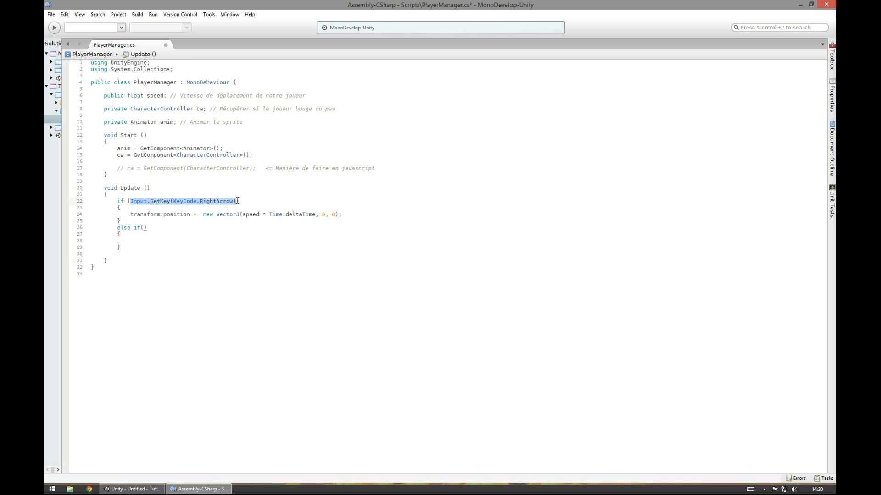
{"action": "left_click", "coordinate": [144, 228]}
{"action": "key", "text": "ctrl+v"}
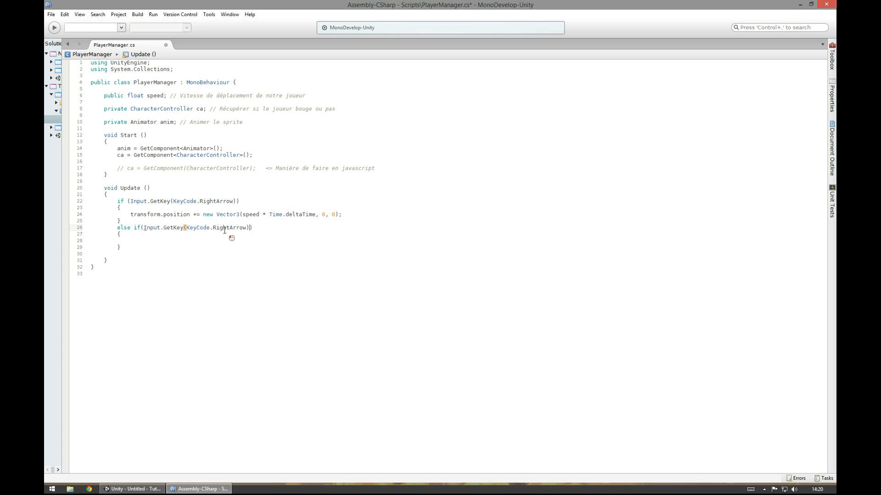
Step: Change the key code in the else if condition to LeftArrow and save the script
{"action": "double_click", "coordinate": [227, 228]}
{"action": "key", "text": "BackSpace"}
{"action": "key", "text": "ctrl+space"}
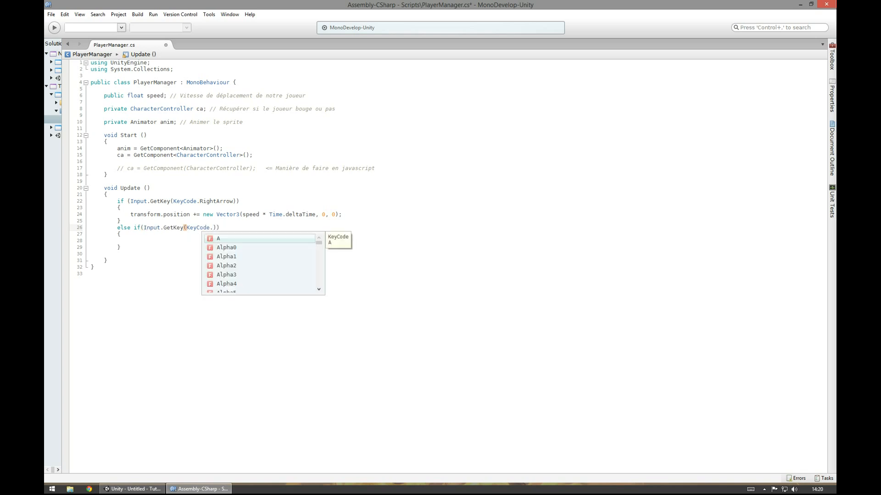
{"action": "type", "text": "Left"}
{"action": "key", "text": "Down"}
{"action": "key", "text": "Down"}
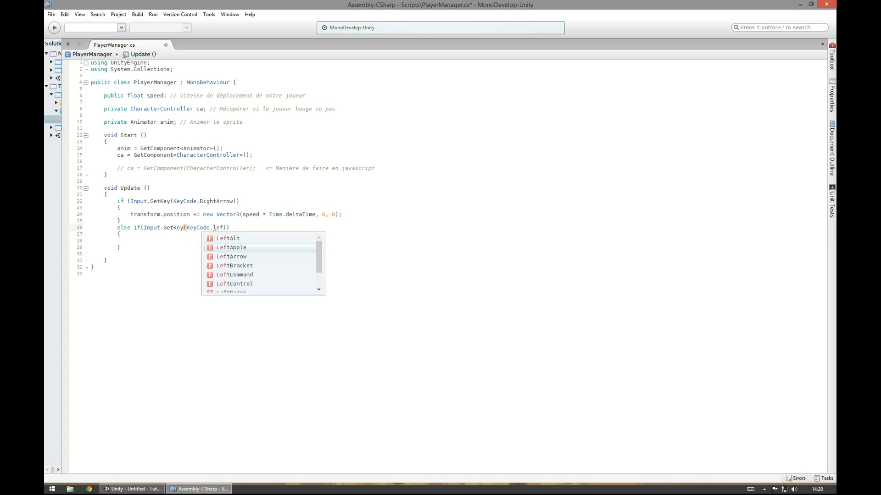
{"action": "key", "text": "Return"}
{"action": "key", "text": "ctrl+s"}
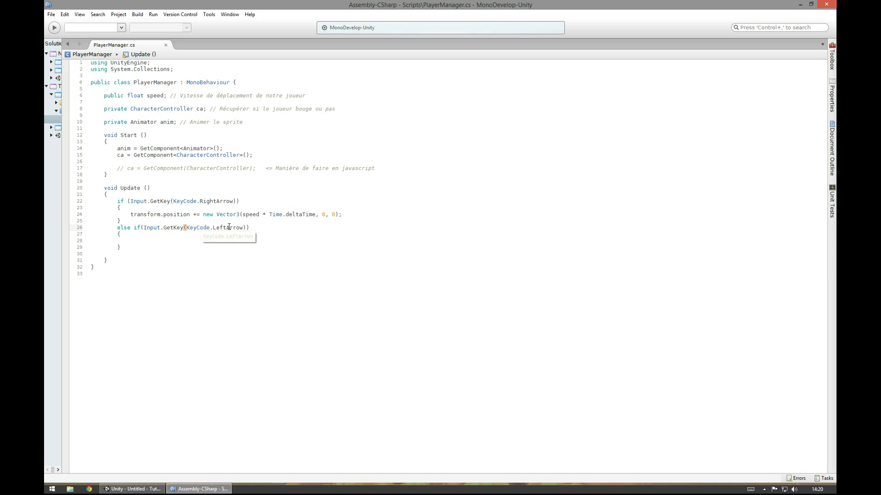
Step: Delete LeftArrow from the else if condition, pick it again from the code completion, and save
{"action": "double_click", "coordinate": [229, 228]}
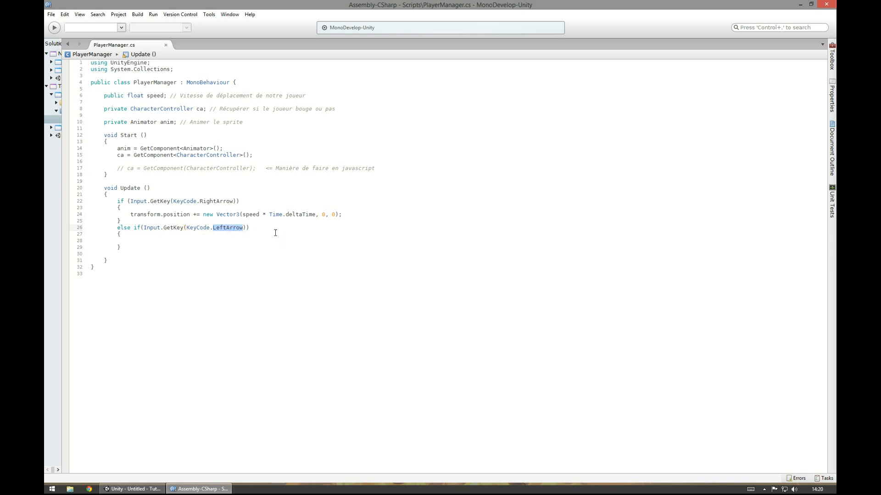
{"action": "key", "text": "BackSpace"}
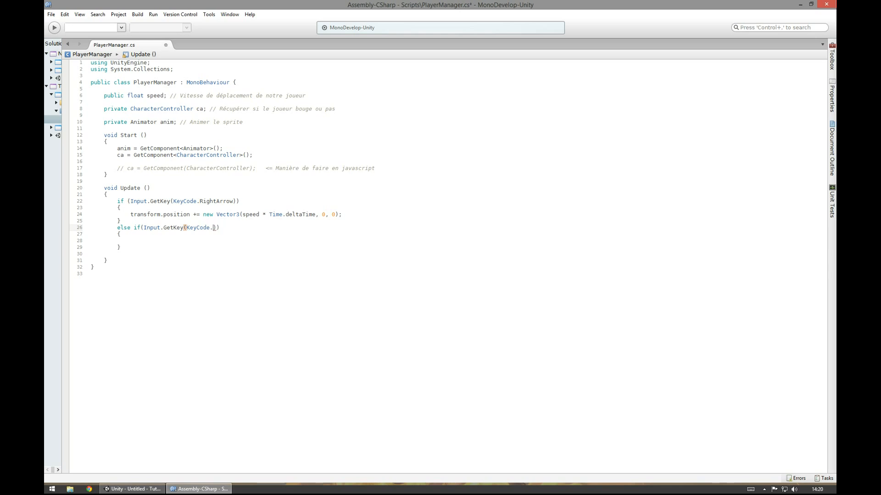
{"action": "key", "text": "ctrl+space"}
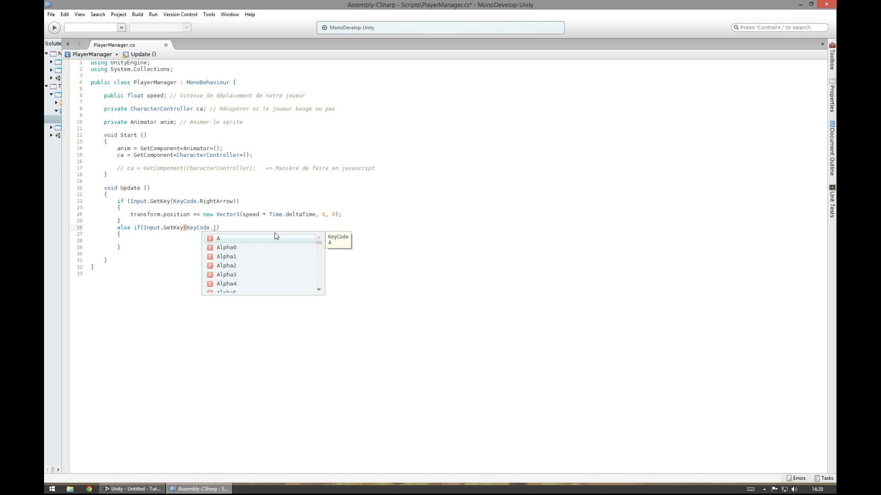
{"action": "type", "text": "left"}
{"action": "key", "text": "Down"}
{"action": "key", "text": "Down"}
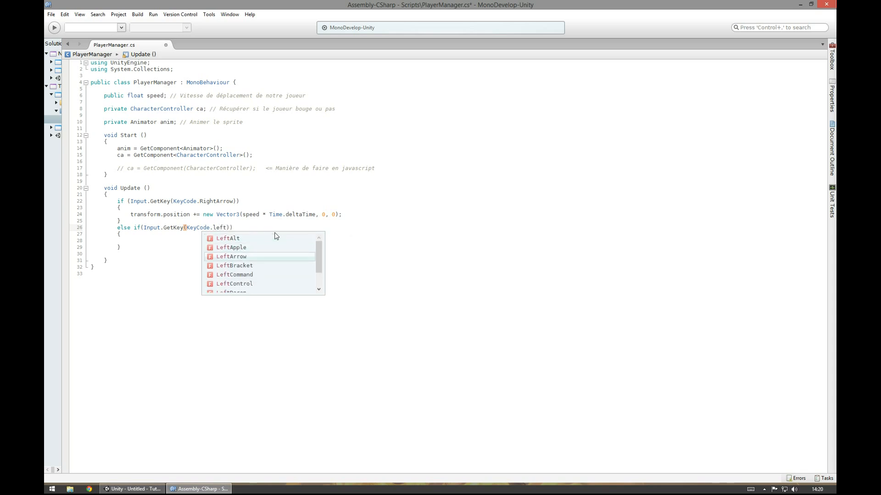
{"action": "key", "text": "Return"}
{"action": "key", "text": "ctrl+s"}
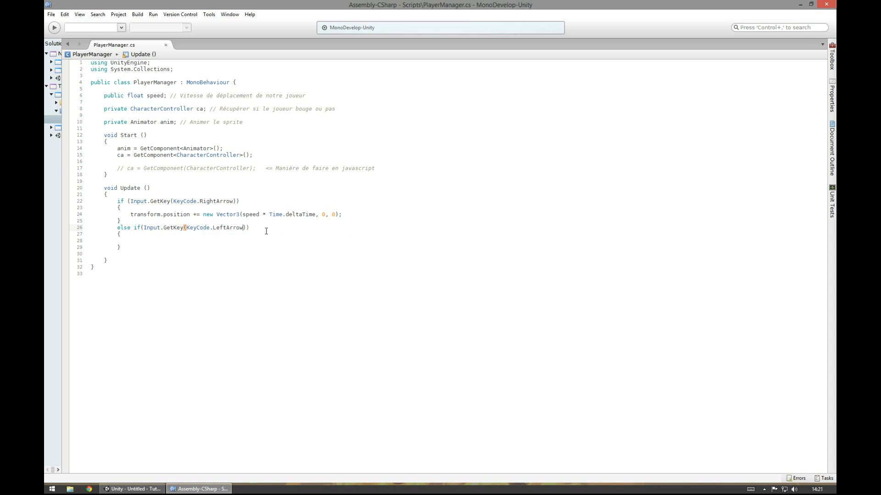
Step: Copy the transform.position line into the LeftArrow block, change its operator to -=, and save the script
{"action": "left_click_drag", "start_coordinate": [131, 213], "coordinate": [352, 214]}
{"action": "key", "text": "ctrl+c"}
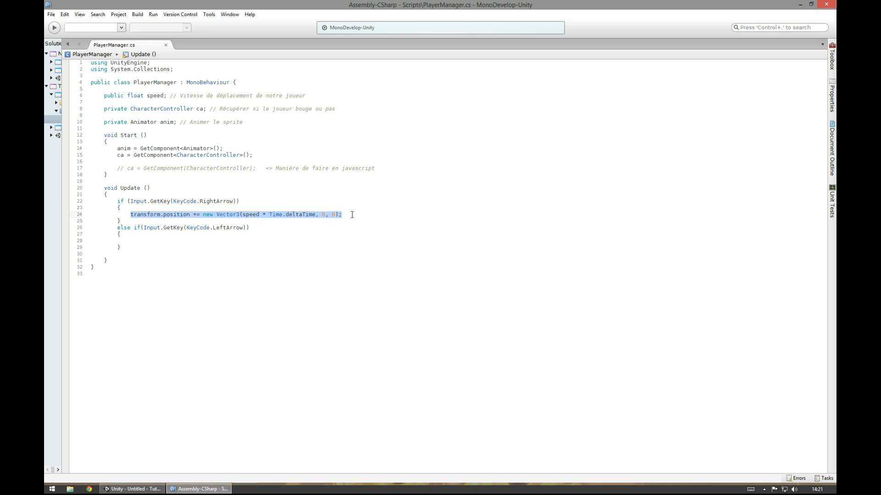
{"action": "left_click", "coordinate": [191, 242]}
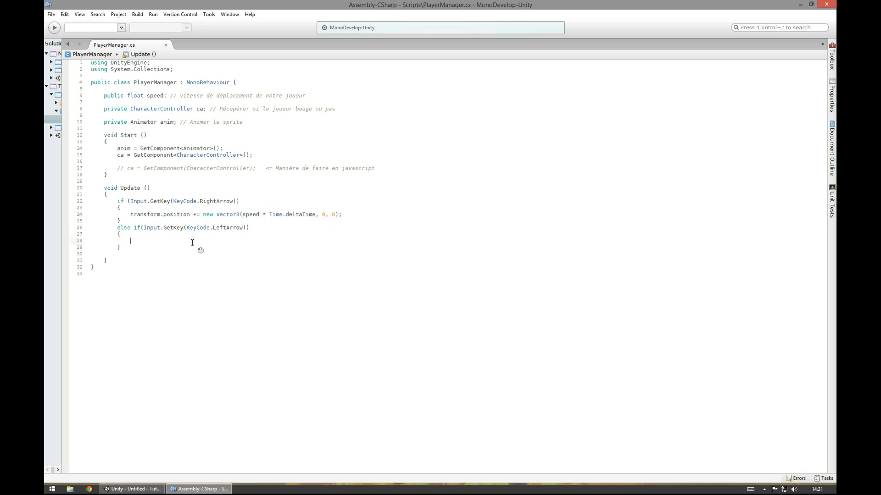
{"action": "key", "text": "ctrl+v"}
{"action": "left_click", "coordinate": [197, 242]}
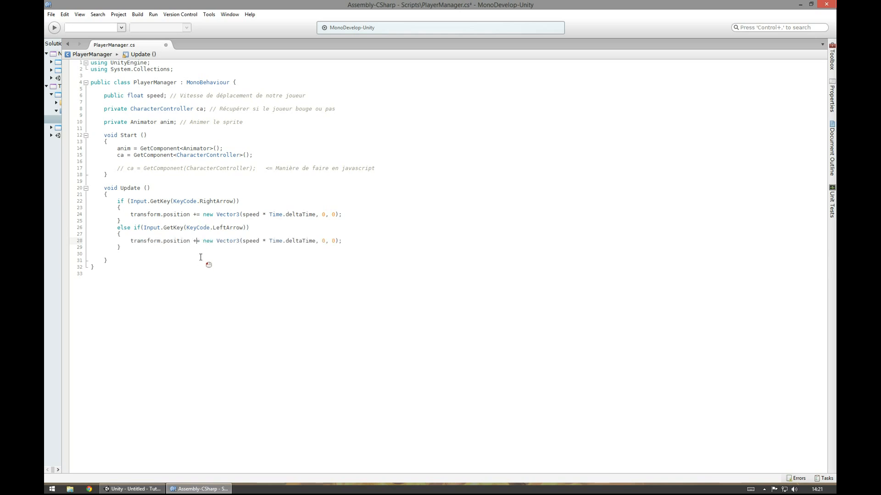
{"action": "key", "text": "BackSpace"}
{"action": "type", "text": "-"}
{"action": "key", "text": "ctrl+s"}
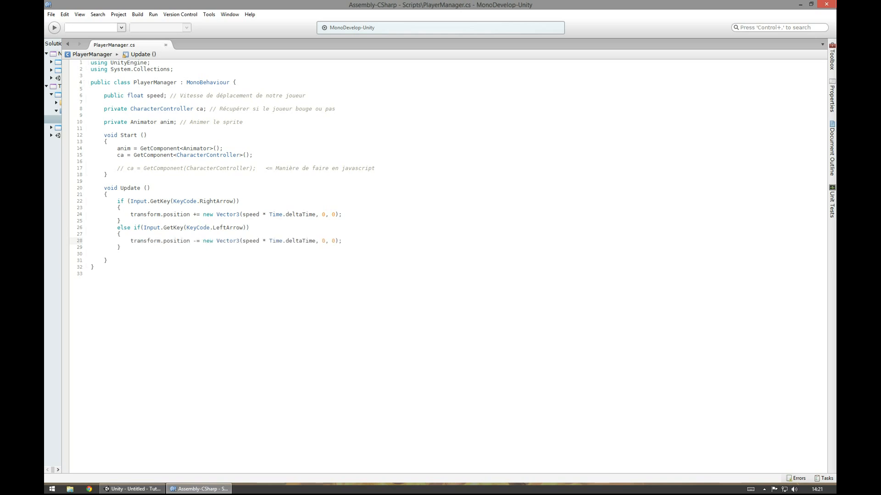
Step: Switch to Unity, run the game, move the fox right and left to test both directions, and stop it
{"action": "left_click", "coordinate": [134, 489]}
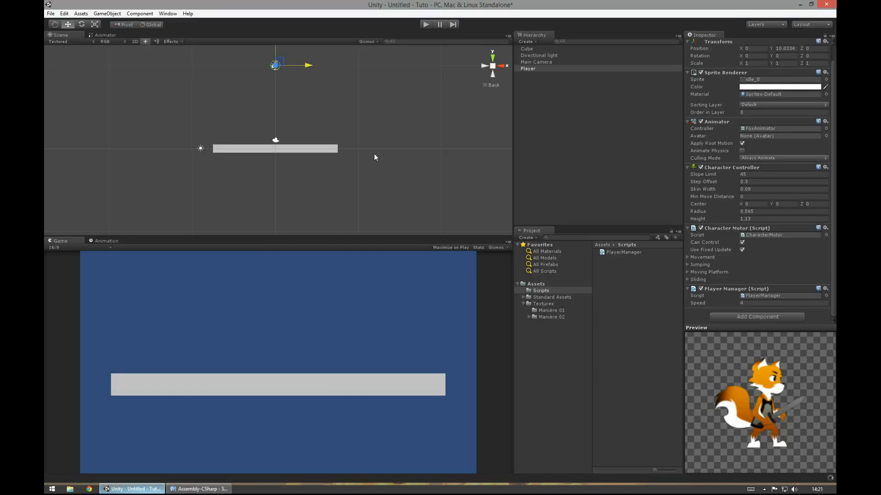
{"action": "left_click", "coordinate": [425, 25]}
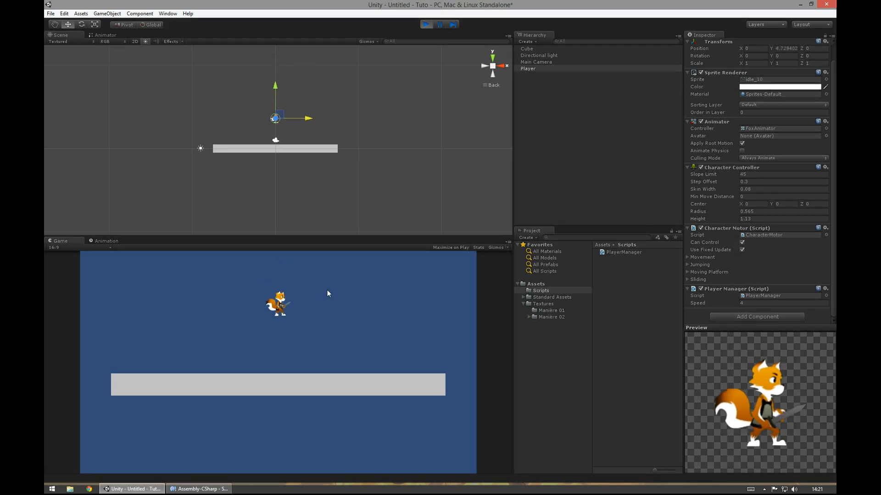
{"action": "key", "text": "Right"}
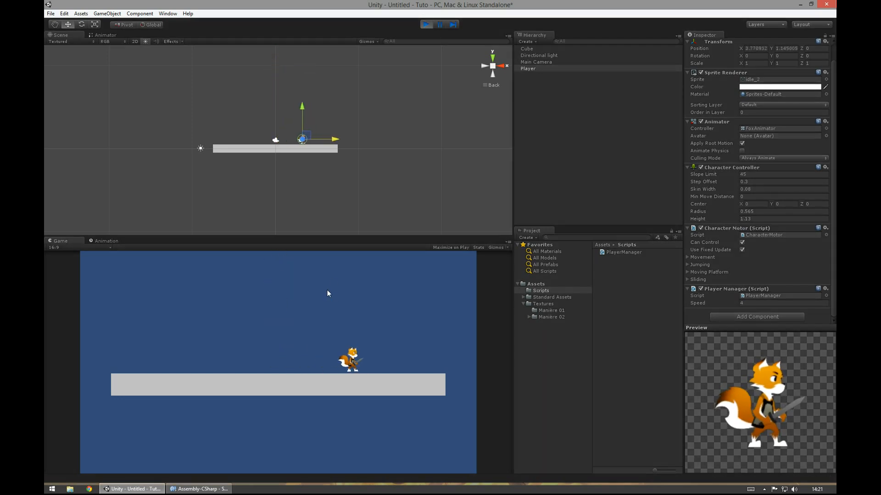
{"action": "key", "text": "Left"}
{"action": "key", "text": "Right"}
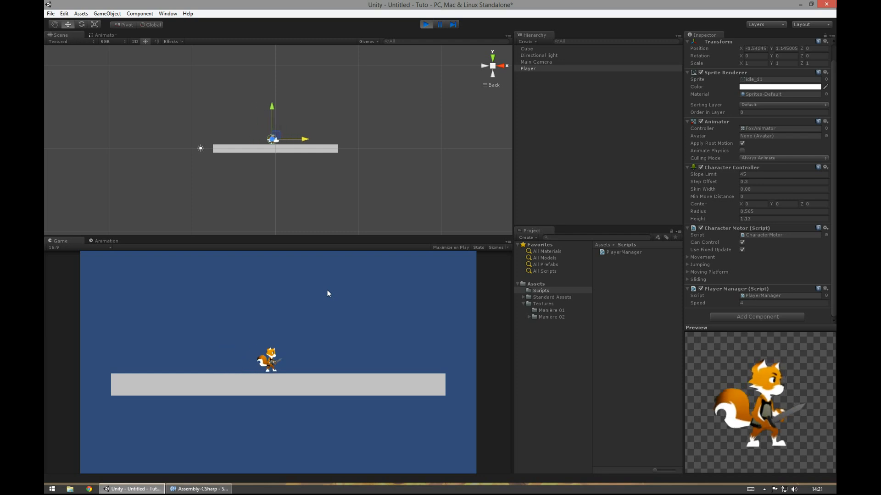
{"action": "key", "text": "Left"}
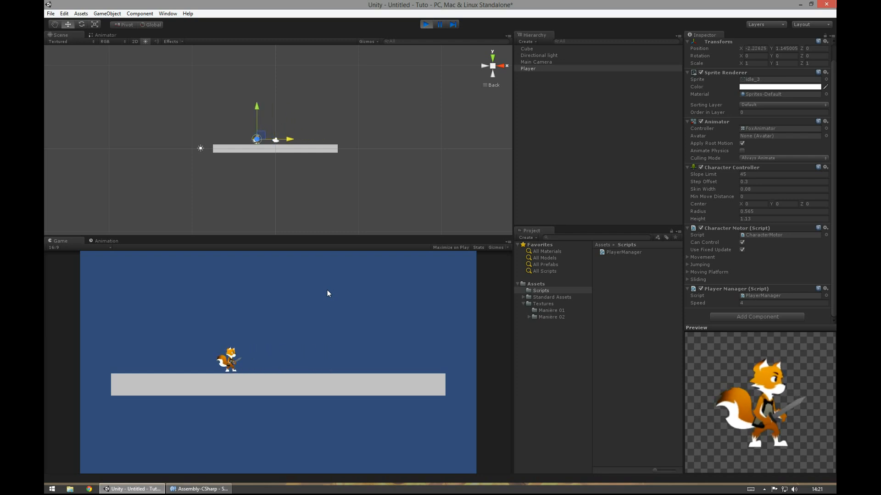
{"action": "left_click", "coordinate": [426, 24]}
Step: Switch to MonoDevelop and remove the blank line after the LeftArrow block in Update
{"action": "left_click", "coordinate": [199, 489]}
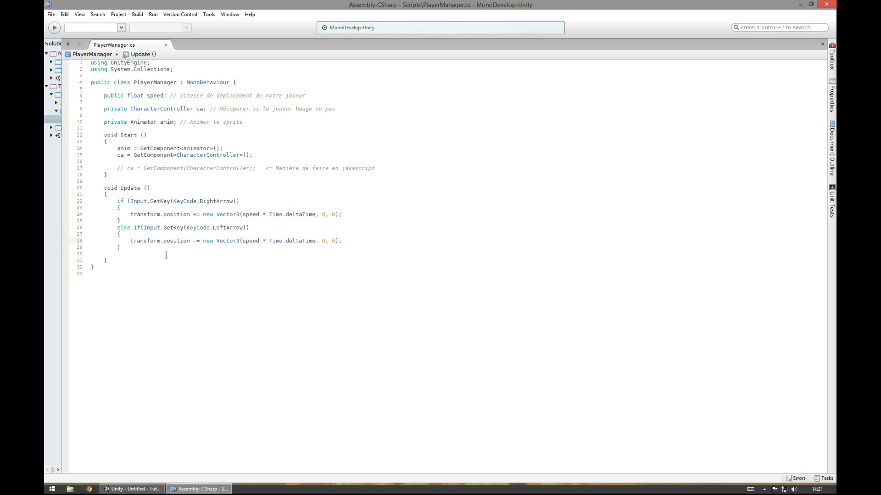
{"action": "left_click", "coordinate": [124, 256]}
{"action": "key", "text": "BackSpace"}
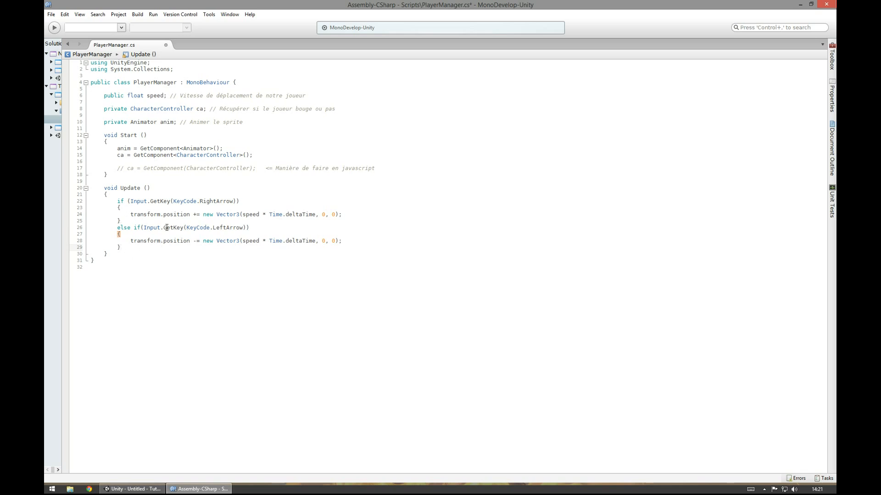
Step: Compare the script's anim variable with the idle and run states and speed parameter in Unity's Animator view
{"action": "double_click", "coordinate": [122, 148]}
{"action": "left_click", "coordinate": [133, 489]}
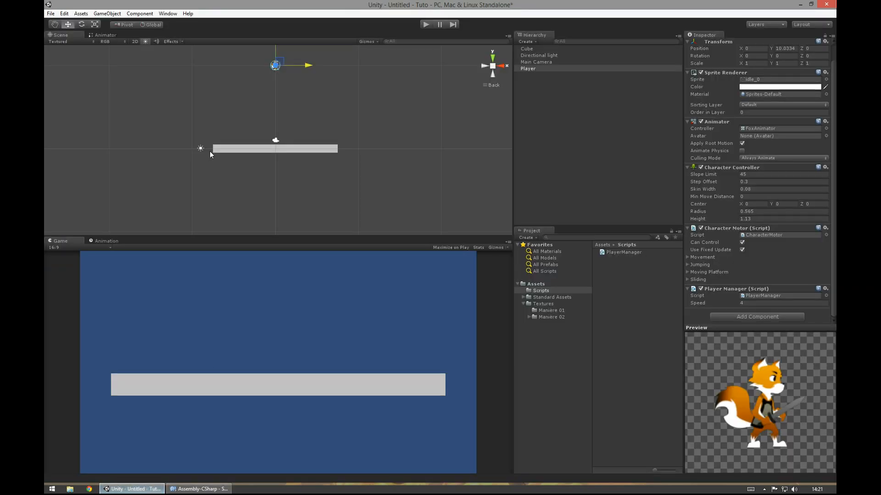
{"action": "left_click", "coordinate": [103, 34]}
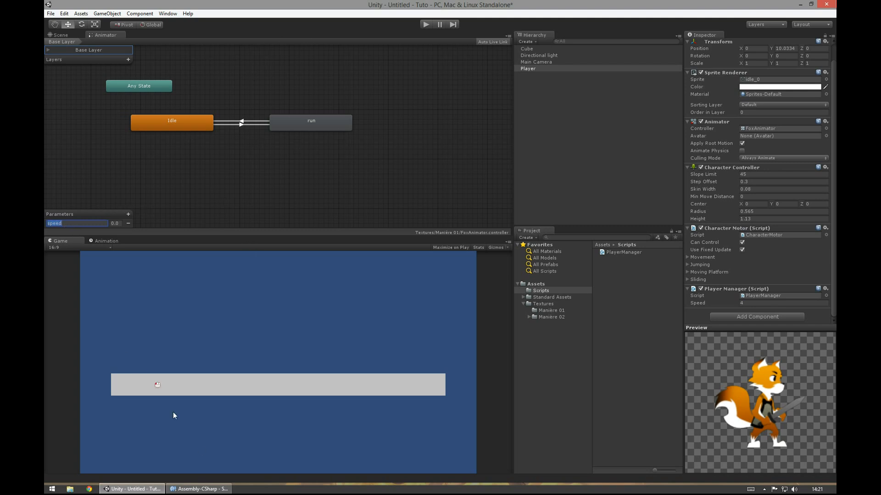
{"action": "left_click", "coordinate": [218, 489]}
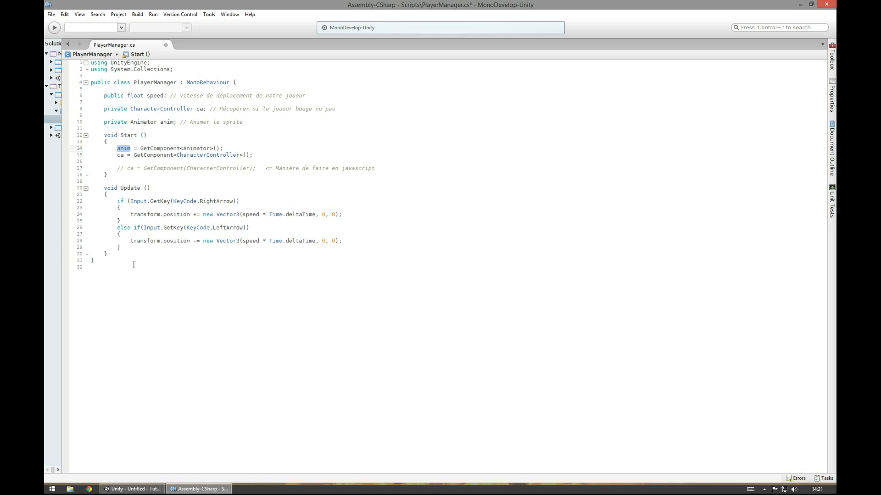
{"action": "left_click", "coordinate": [175, 122]}
Step: Return to Unity and open the FoxAnimator controller referenced by the Player's Animator component
{"action": "left_click", "coordinate": [133, 489]}
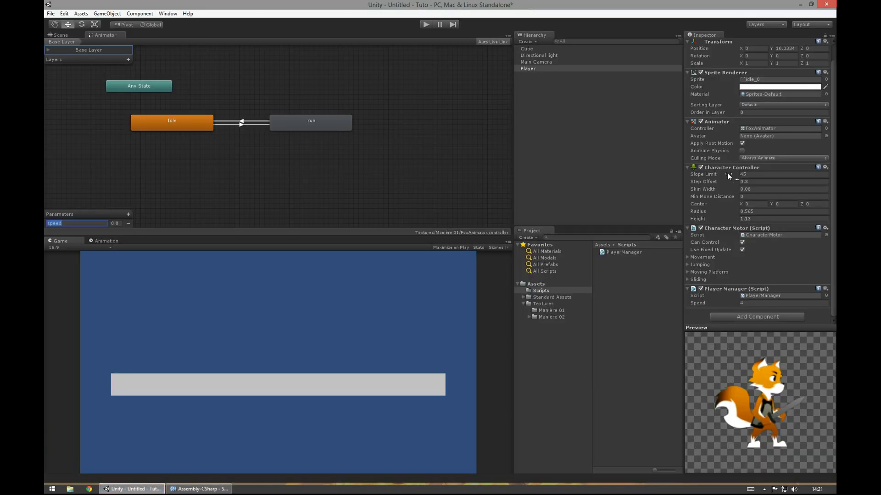
{"action": "left_click", "coordinate": [709, 122]}
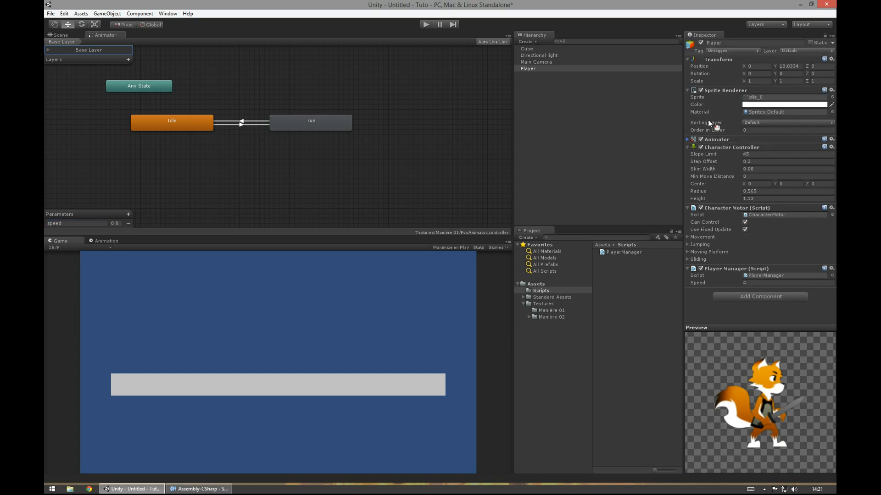
{"action": "left_click", "coordinate": [689, 139]}
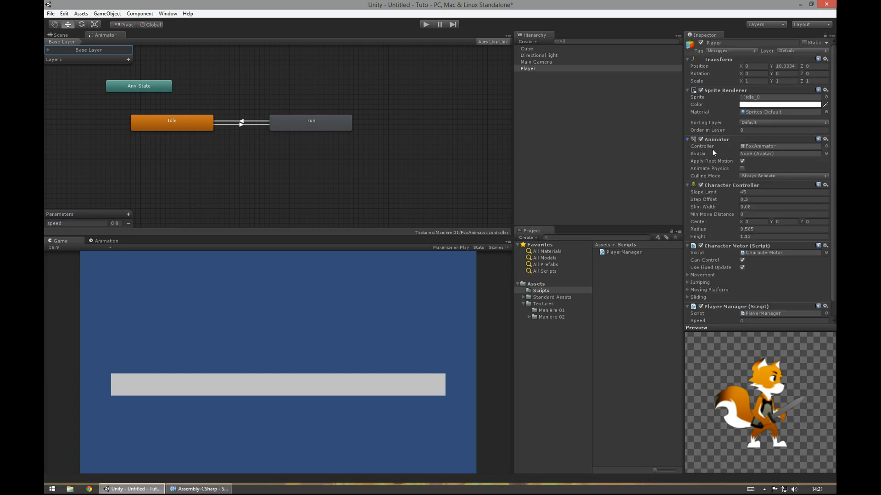
{"action": "left_click", "coordinate": [712, 149]}
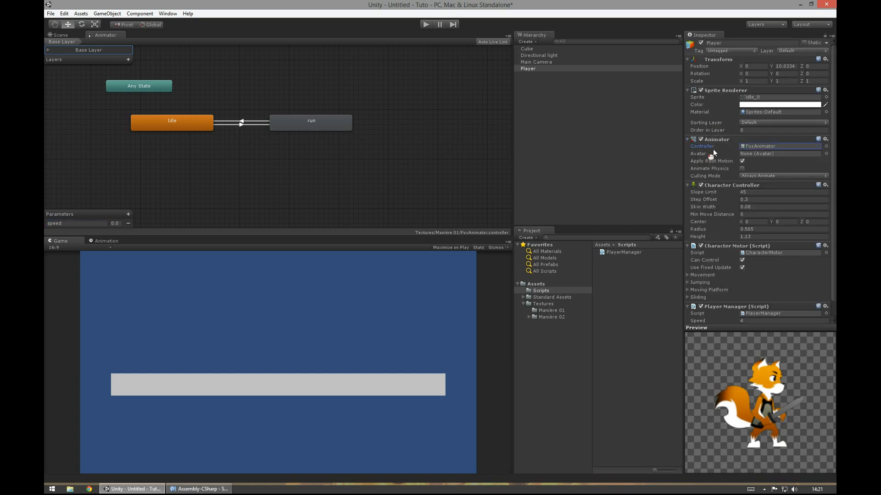
{"action": "double_click", "coordinate": [772, 145]}
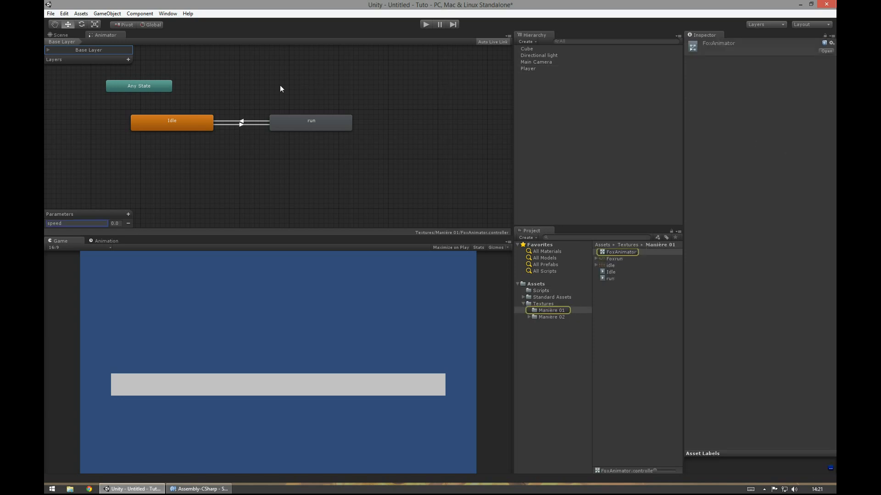
Step: Inspect the condition of the Idle-to-run transition in the Animator, and switch to MonoDevelop
{"action": "left_click_drag", "start_coordinate": [437, 166], "coordinate": [84, 46]}
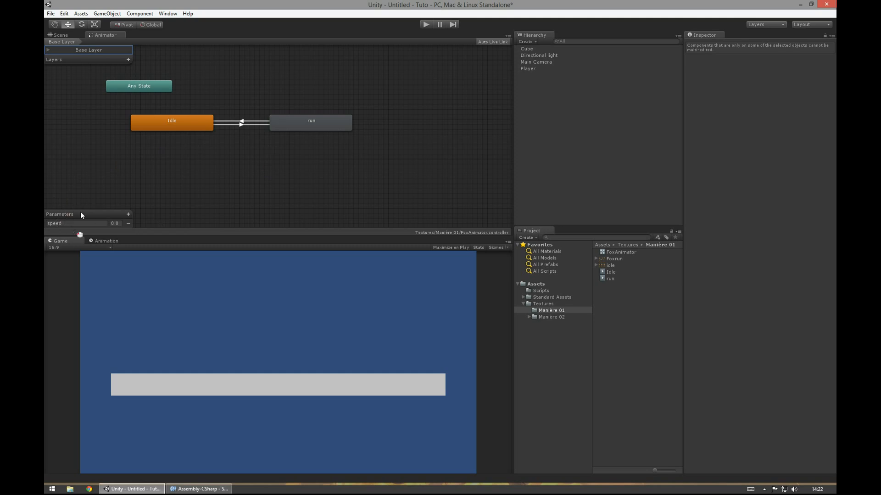
{"action": "left_click", "coordinate": [227, 121]}
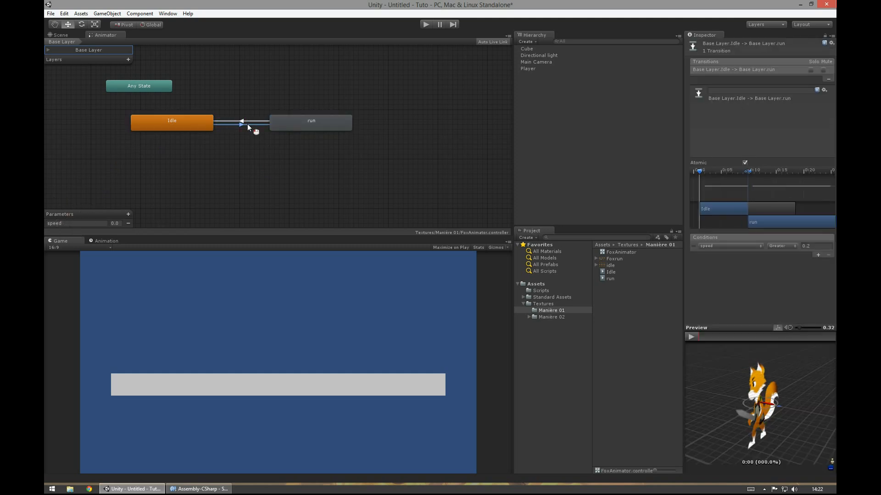
{"action": "key", "text": "alt+Tab"}
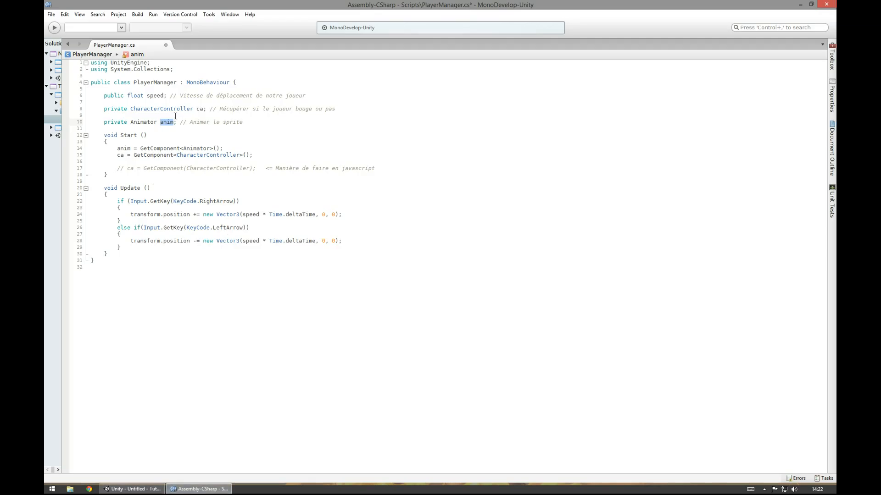
Step: Add an empty float GetSpeed() method with braces below the Update method in PlayerManager
{"action": "left_click", "coordinate": [111, 250]}
{"action": "key", "text": "Return"}
{"action": "type", "text": "void"}
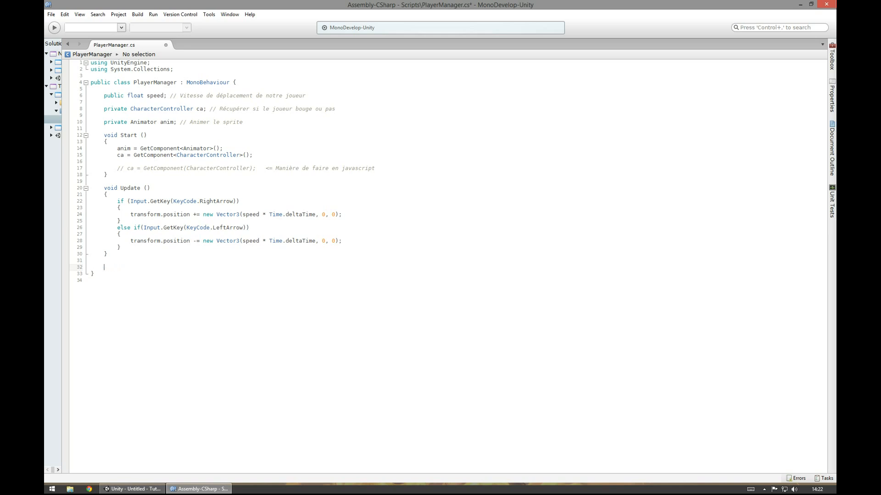
{"action": "type", "text": " float "}
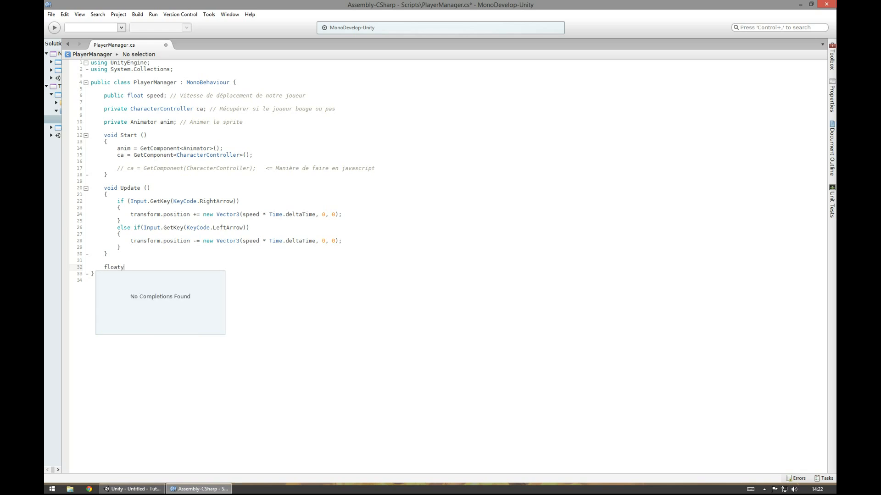
{"action": "type", "text": "Get"}
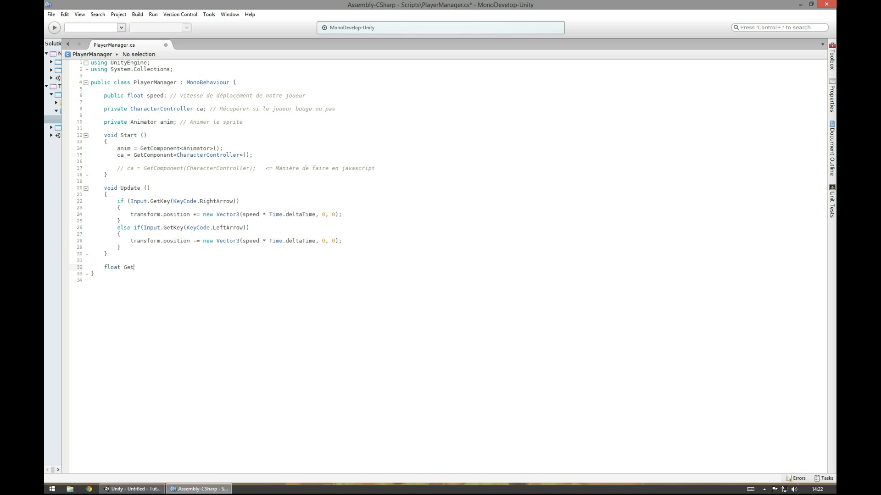
{"action": "type", "text": "Speed()"}
{"action": "key", "text": "Return"}
{"action": "type", "text": "{"}
{"action": "key", "text": "Return"}
{"action": "key", "text": "Return"}
{"action": "type", "text": "}"}
Step: Make GetSpeed return ca.velocity.magnitude; and save the script
{"action": "key", "text": "Up"}
{"action": "type", "text": "return"}
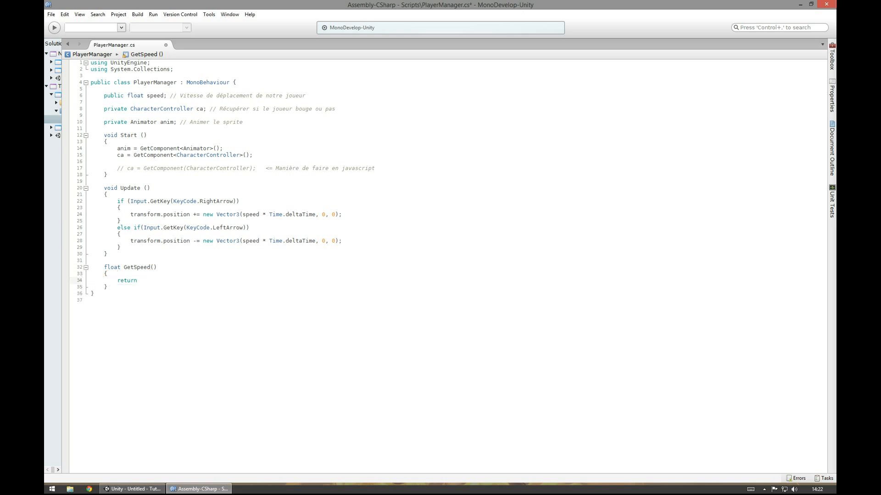
{"action": "type", "text": " ca"}
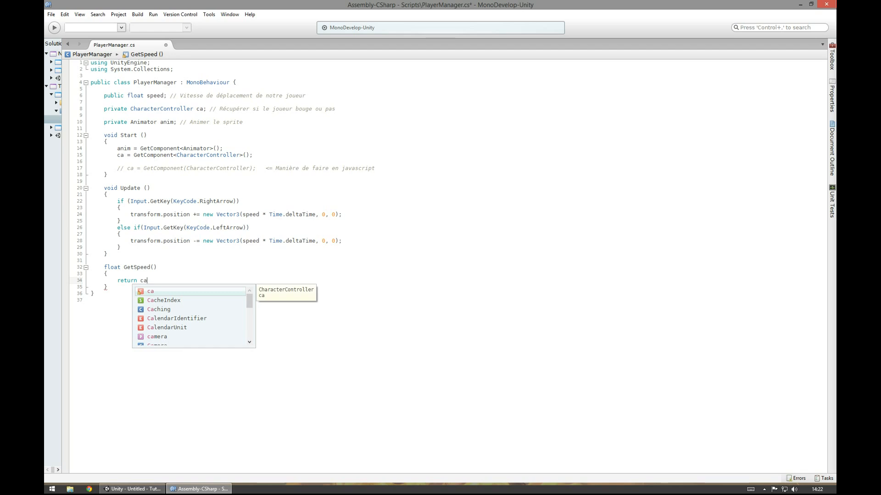
{"action": "type", "text": "."}
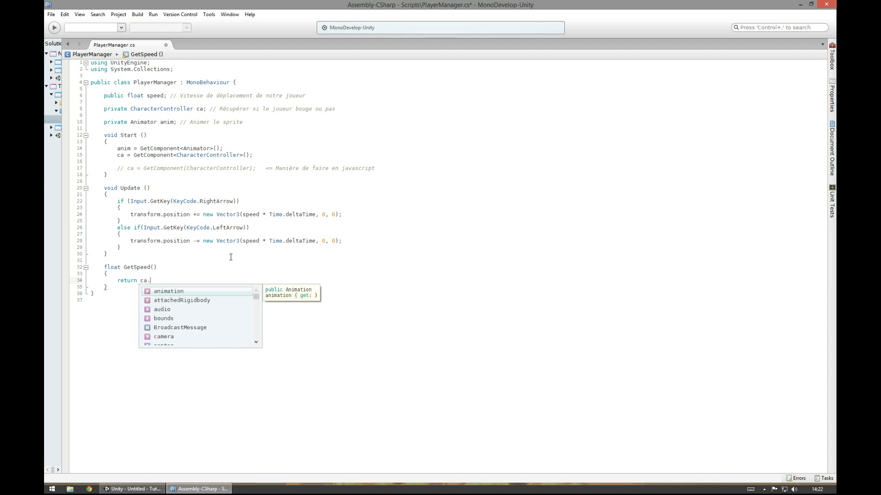
{"action": "type", "text": "velocity"}
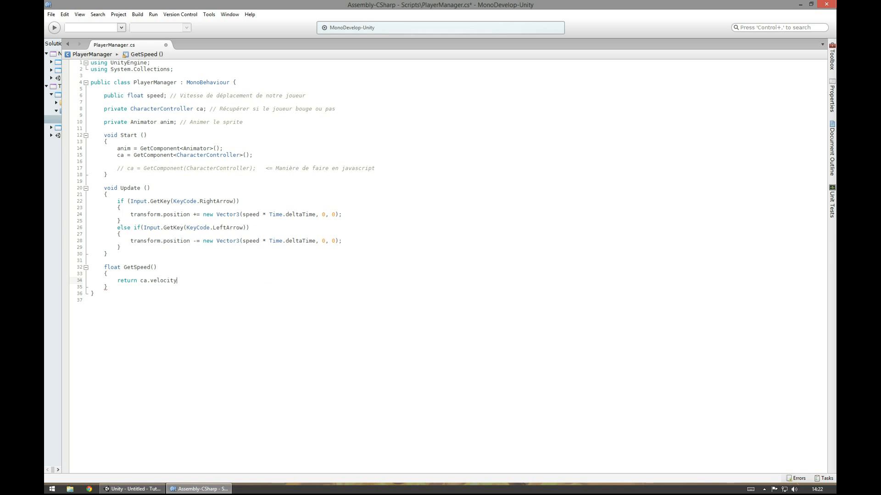
{"action": "type", "text": ".magnitude."}
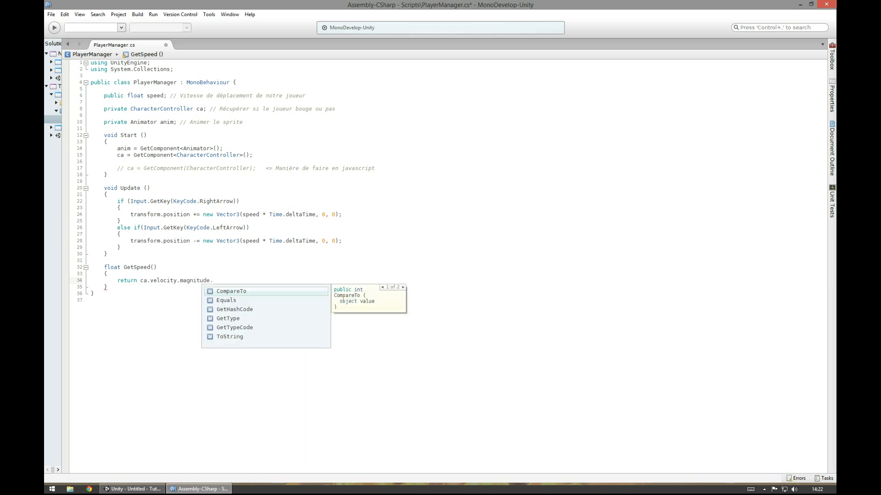
{"action": "key", "text": "BackSpace"}
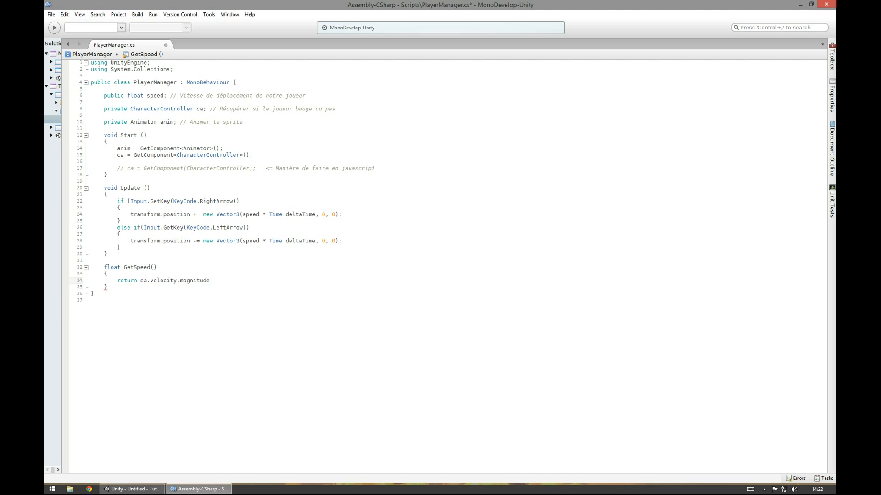
{"action": "key", "text": "ctrl+s"}
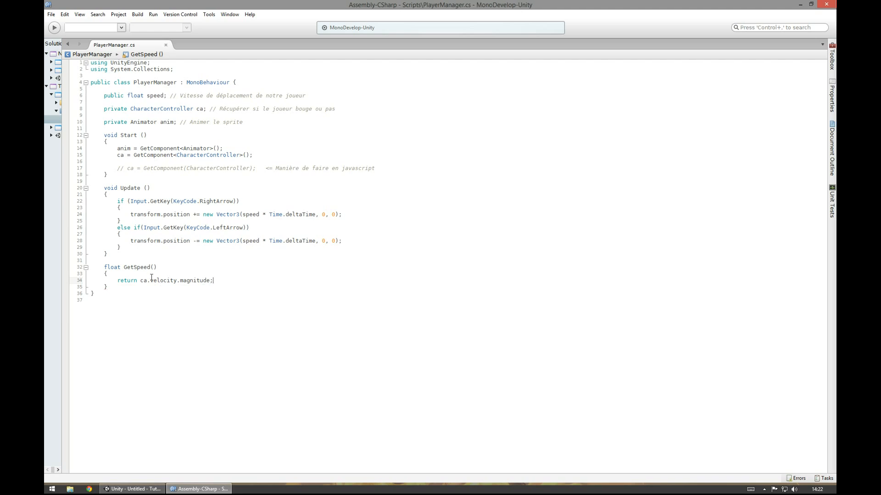
Step: Insert Debug.Log (GetSpeed()); followed by a blank line at the start of Update, and save the script
{"action": "left_click", "coordinate": [145, 192]}
{"action": "key", "text": "Return"}
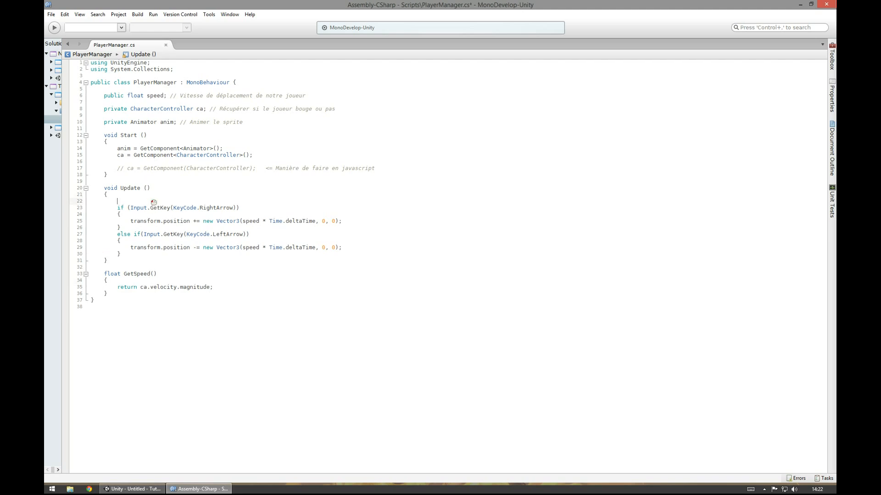
{"action": "type", "text": "debug"}
{"action": "key", "text": "Return"}
{"action": "type", "text": ".log("}
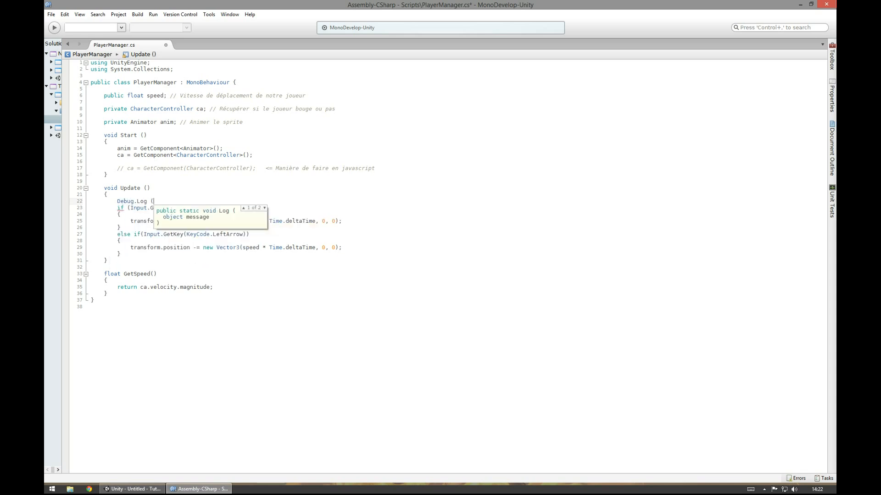
{"action": "type", "text": "GetSpeed"}
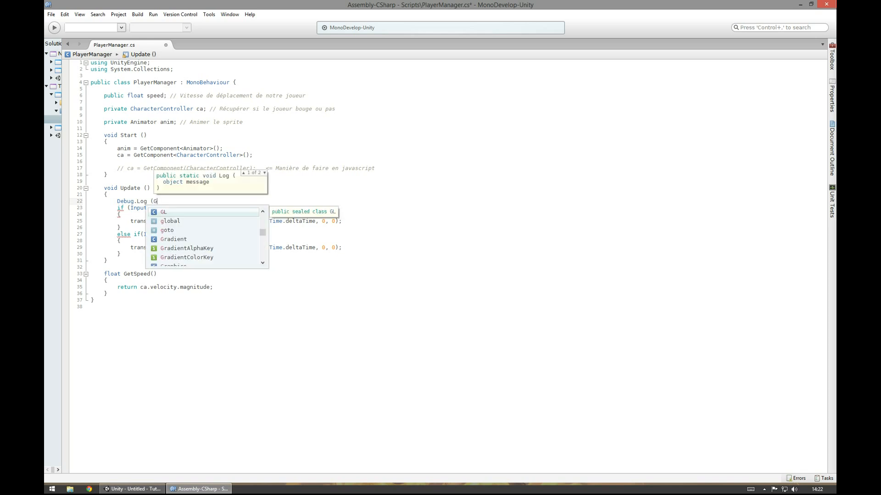
{"action": "key", "text": "Return"}
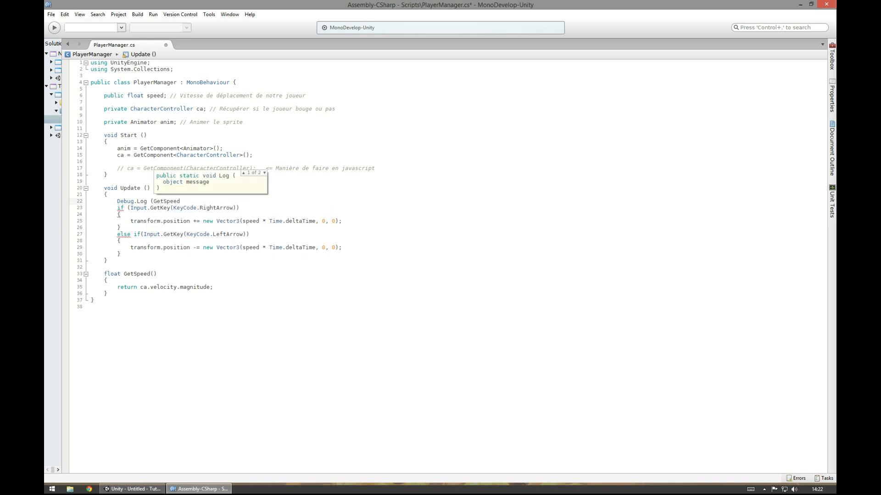
{"action": "type", "text": "())"}
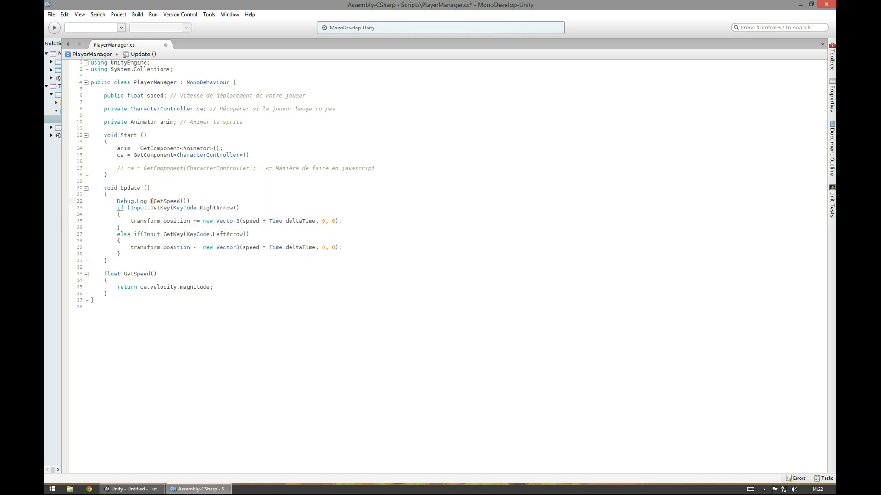
{"action": "type", "text": ";"}
{"action": "key", "text": "ctrl+s"}
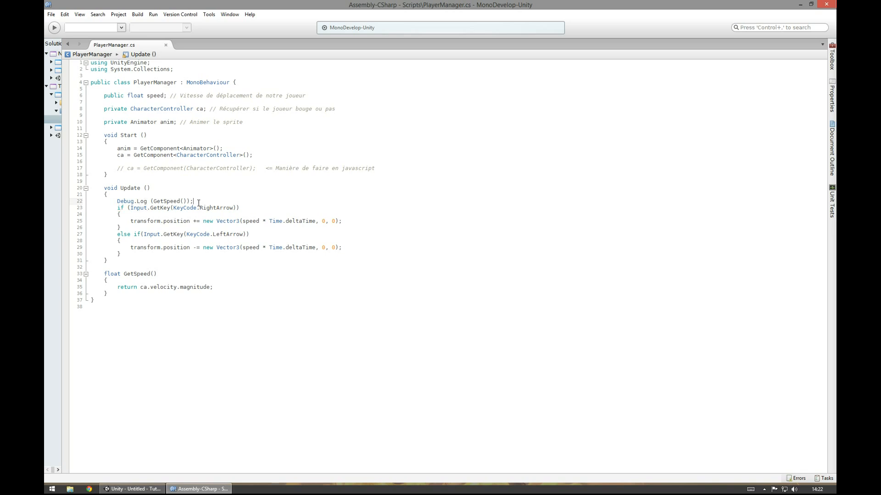
{"action": "key", "text": "Return"}
{"action": "key", "text": "ctrl+s"}
Step: Switch to Unity, run the game, and open the Console clear of the fox in the Game view
{"action": "key", "text": "alt+Tab"}
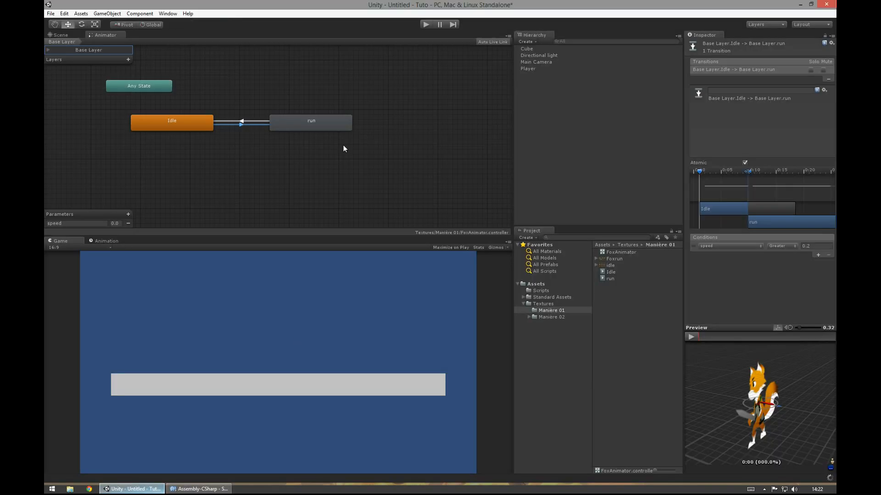
{"action": "left_click", "coordinate": [424, 26]}
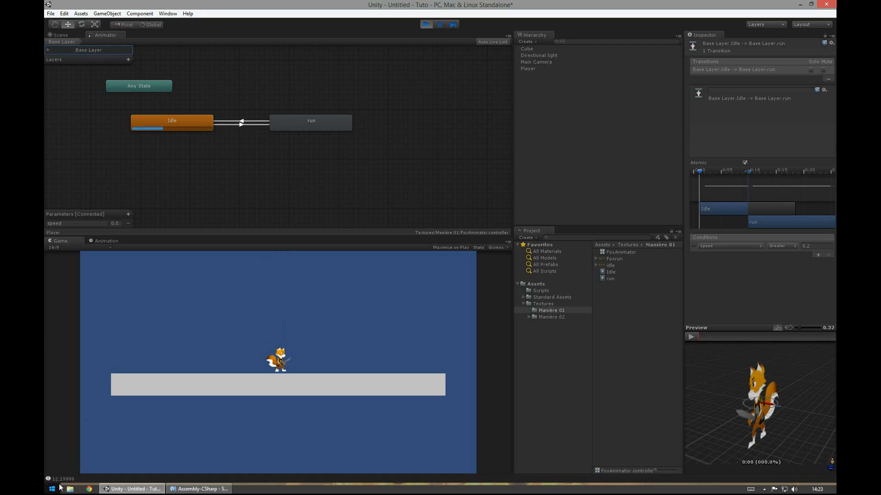
{"action": "left_click", "coordinate": [53, 479]}
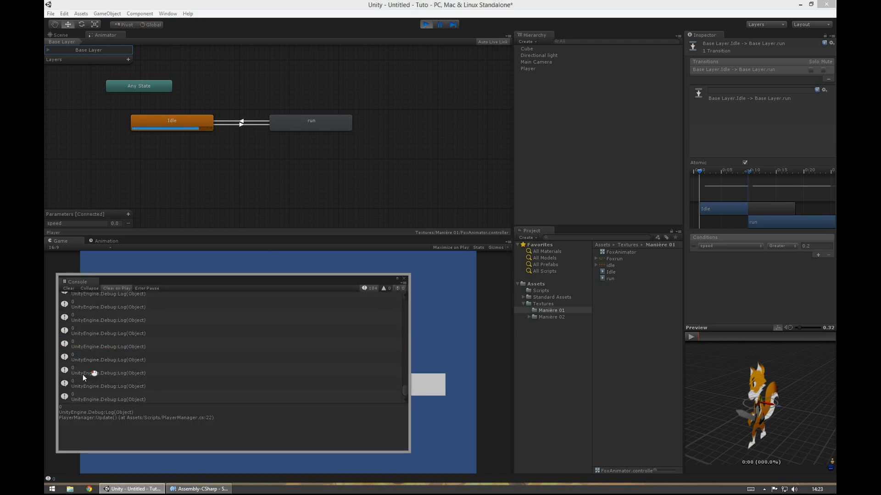
{"action": "left_click_drag", "start_coordinate": [153, 279], "coordinate": [361, 87]}
Step: Move the fox right and left in the running game and examine the speed values logged in the Console
{"action": "left_click", "coordinate": [378, 360]}
{"action": "key", "text": "Right"}
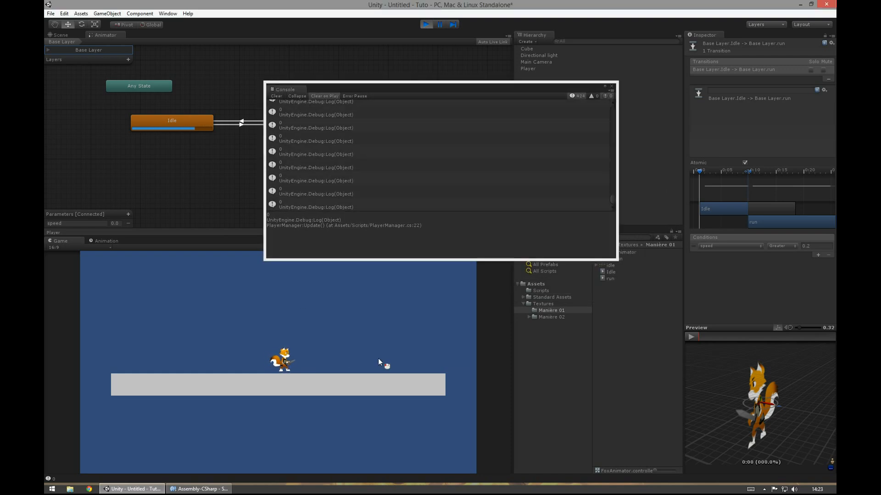
{"action": "key", "text": "Left"}
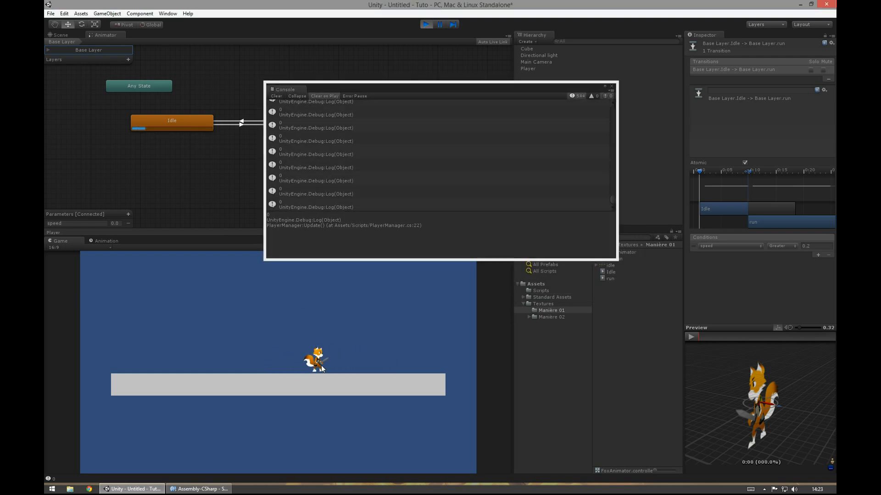
{"action": "key", "text": "Right"}
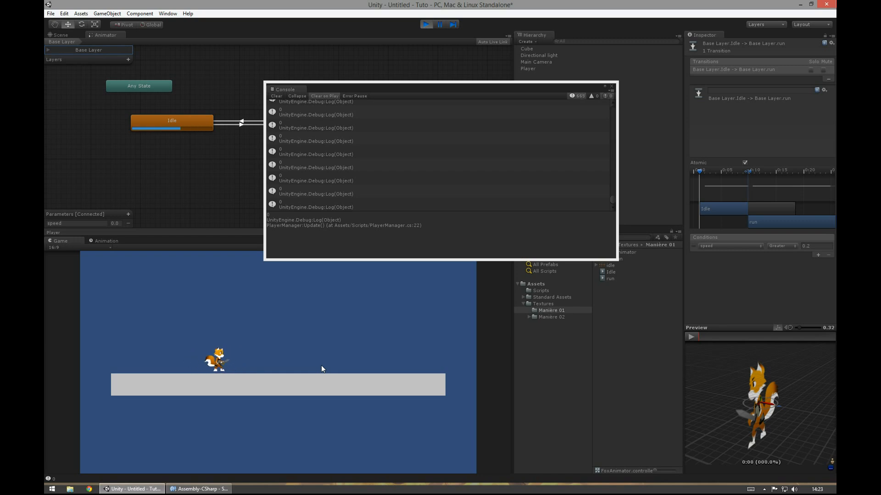
{"action": "left_click", "coordinate": [337, 178]}
{"action": "left_click", "coordinate": [309, 324]}
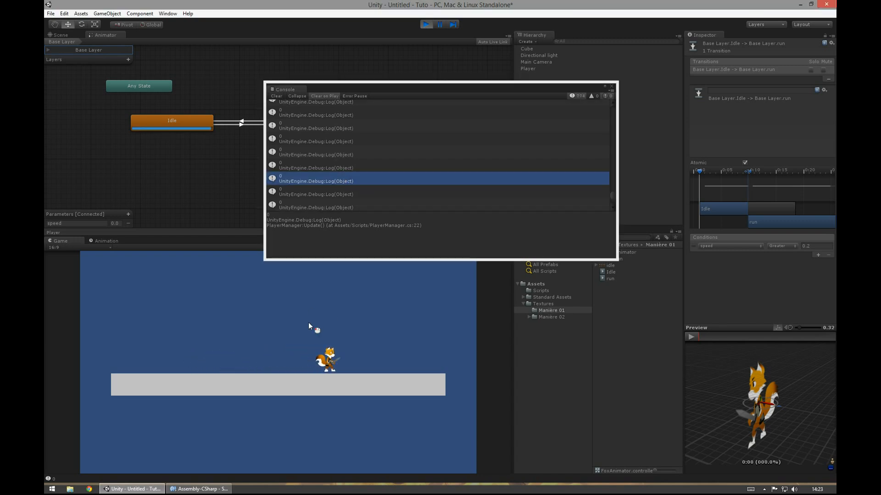
{"action": "key", "text": "Left"}
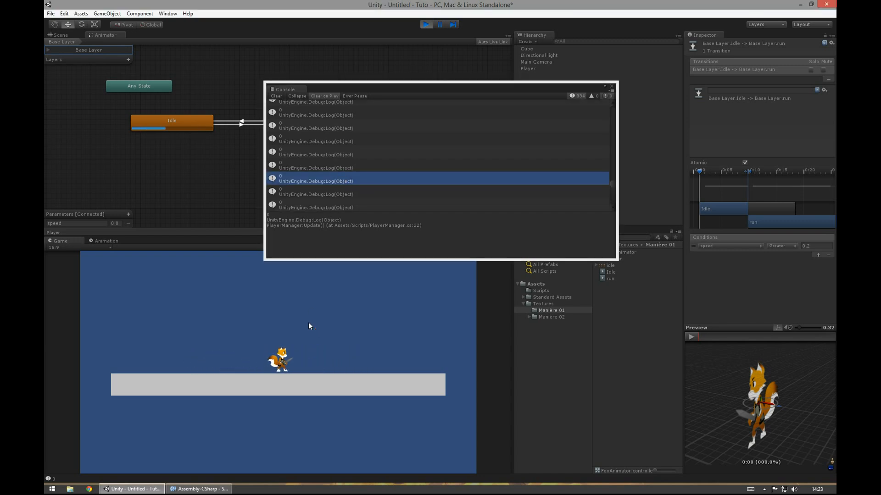
{"action": "key", "text": "Right"}
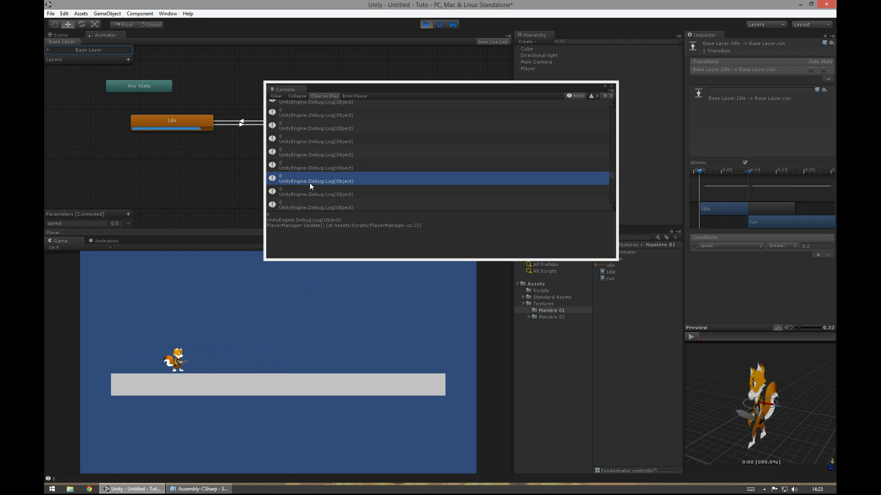
{"action": "scroll", "coordinate": [310, 183], "scroll_direction": "up", "scroll_amount": 4}
{"action": "scroll", "coordinate": [310, 182], "scroll_direction": "up", "scroll_amount": 4}
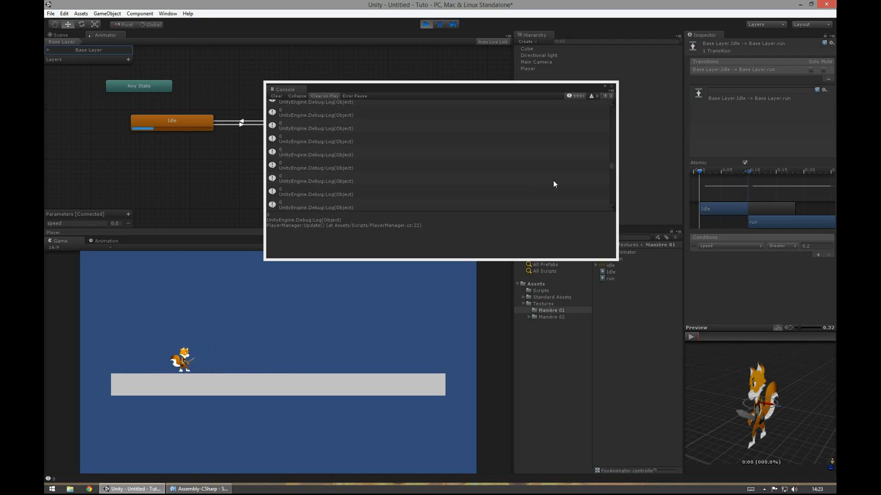
Step: Clear the Console, collapse identical messages, and move the fox right until it leaves the platform to check the logged speeds
{"action": "left_click", "coordinate": [277, 96]}
{"action": "left_click", "coordinate": [296, 96]}
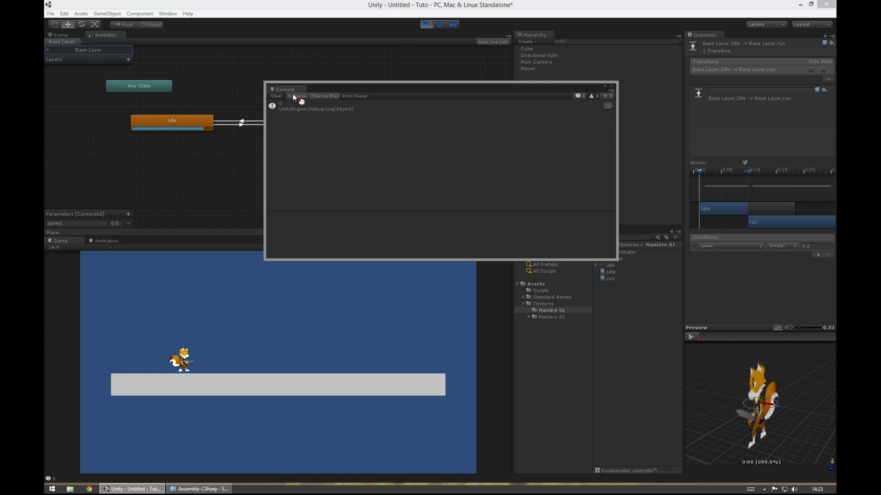
{"action": "left_click", "coordinate": [277, 330]}
{"action": "key", "text": "Right"}
{"action": "key", "text": "Right"}
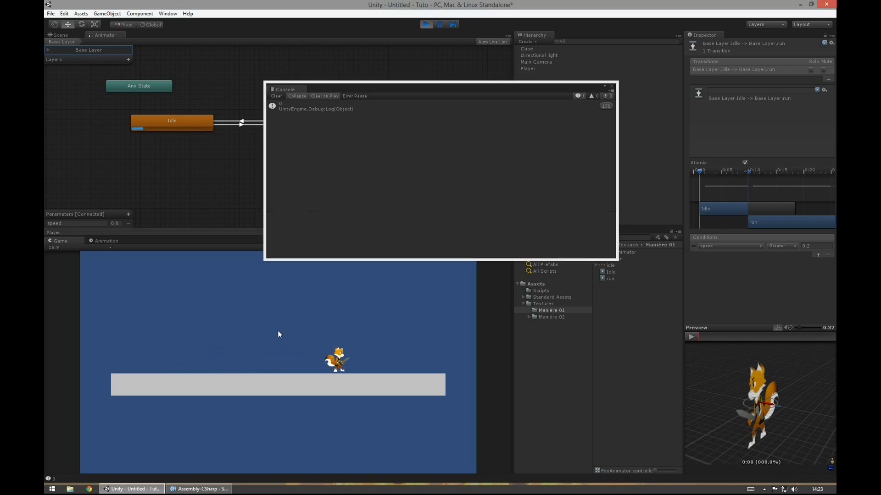
{"action": "key", "text": "Right"}
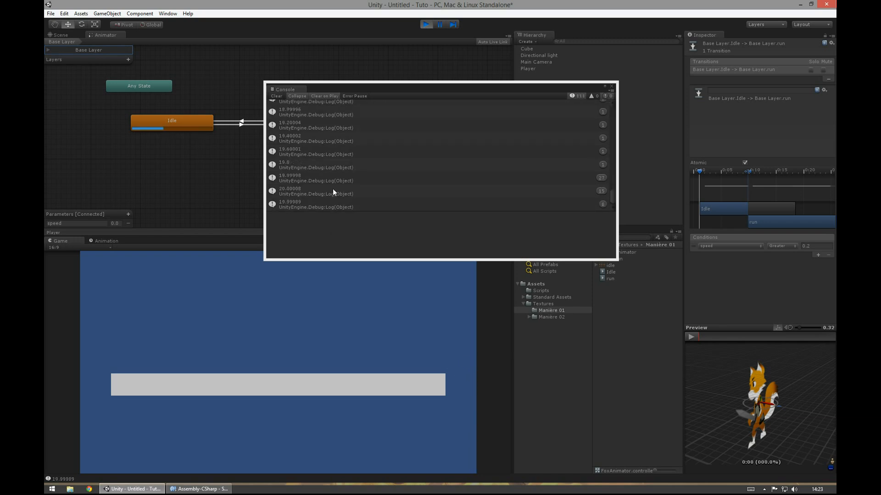
Step: Close the Console, stop the game and run it again
{"action": "left_click", "coordinate": [611, 87]}
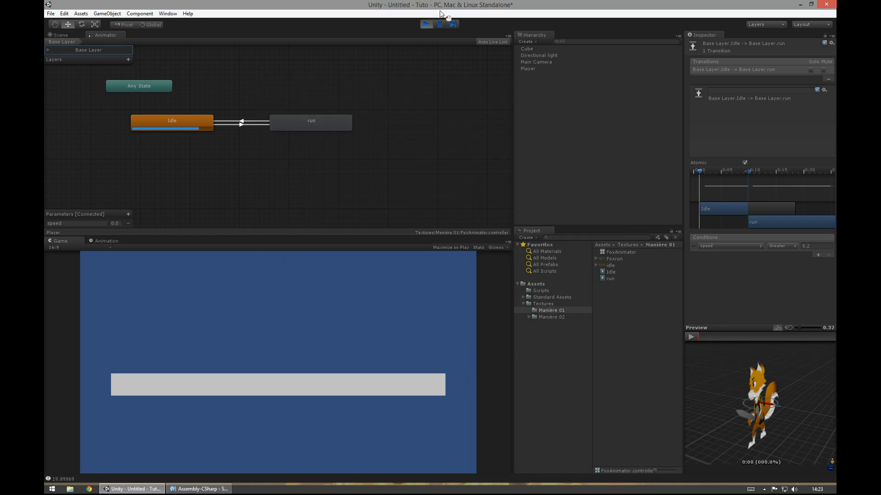
{"action": "left_click", "coordinate": [428, 26]}
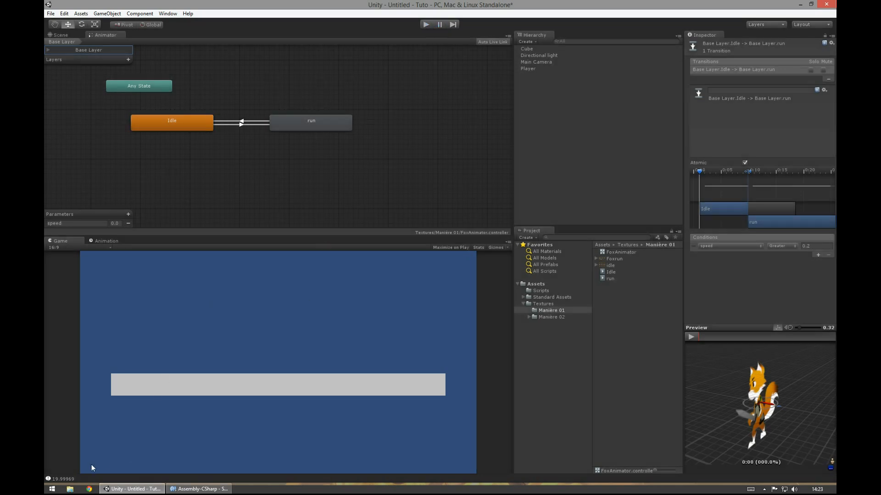
{"action": "left_click", "coordinate": [426, 25]}
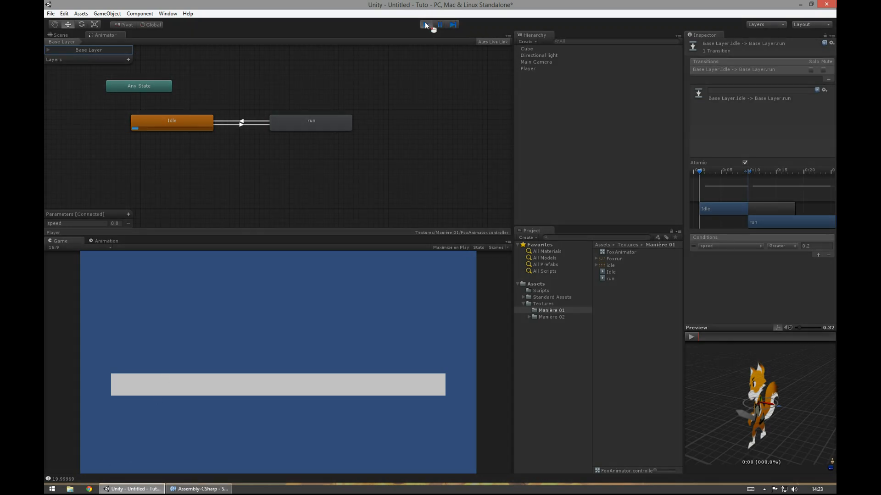
Step: Move the fox left and right in the running game, check the logged speeds in the Console, and stop the game
{"action": "key", "text": "Left"}
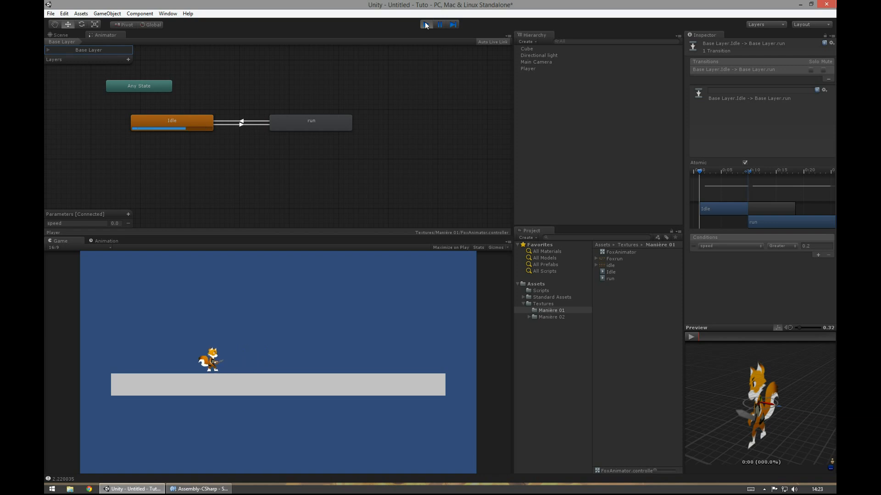
{"action": "key", "text": "Right"}
{"action": "key", "text": "Right"}
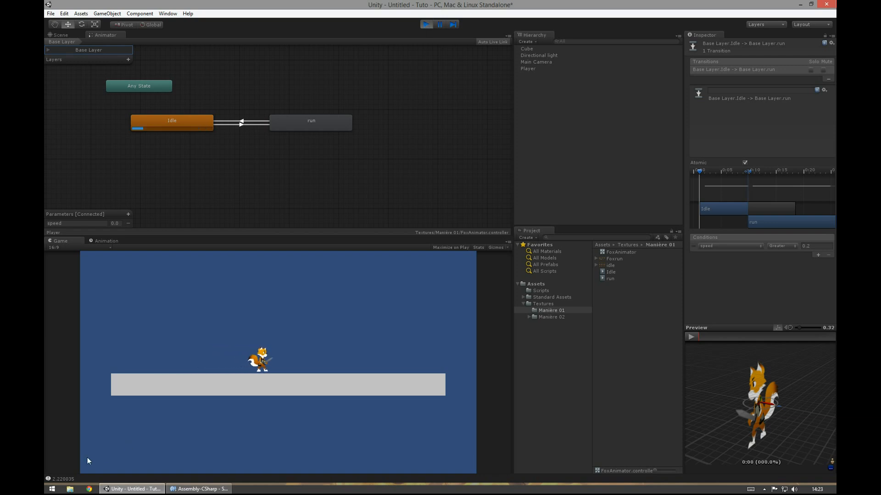
{"action": "left_click", "coordinate": [65, 479]}
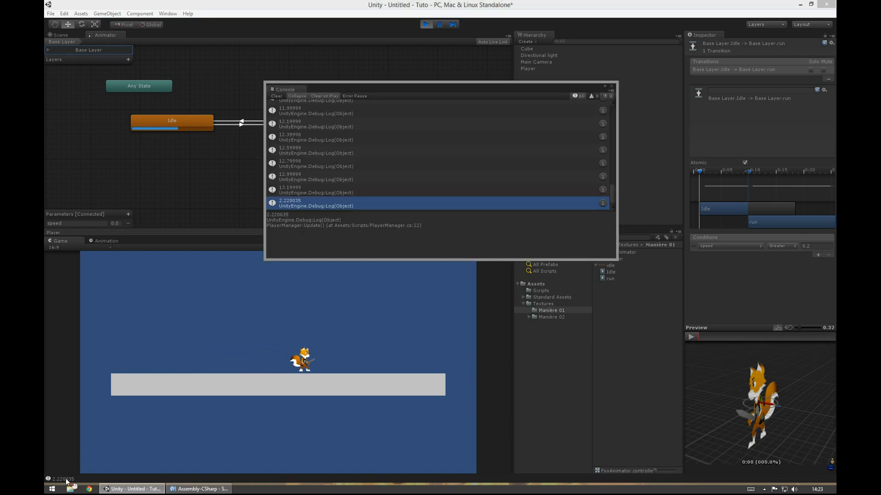
{"action": "left_click", "coordinate": [612, 85]}
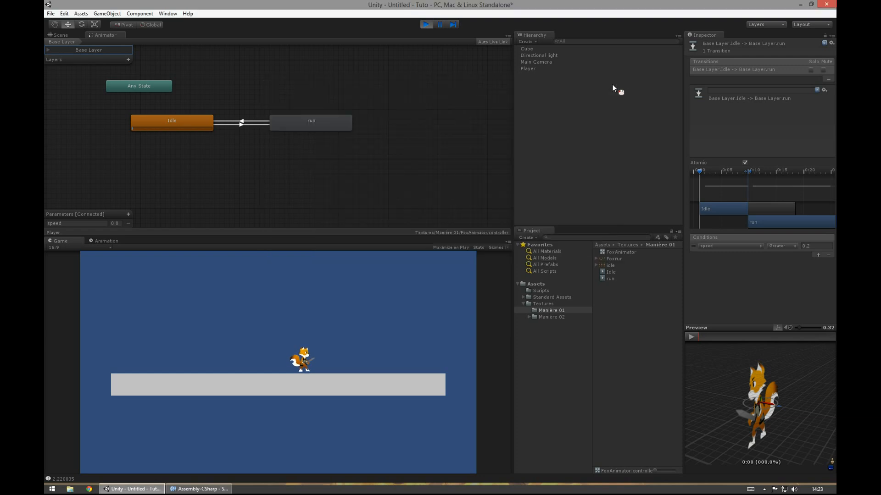
{"action": "left_click", "coordinate": [427, 25]}
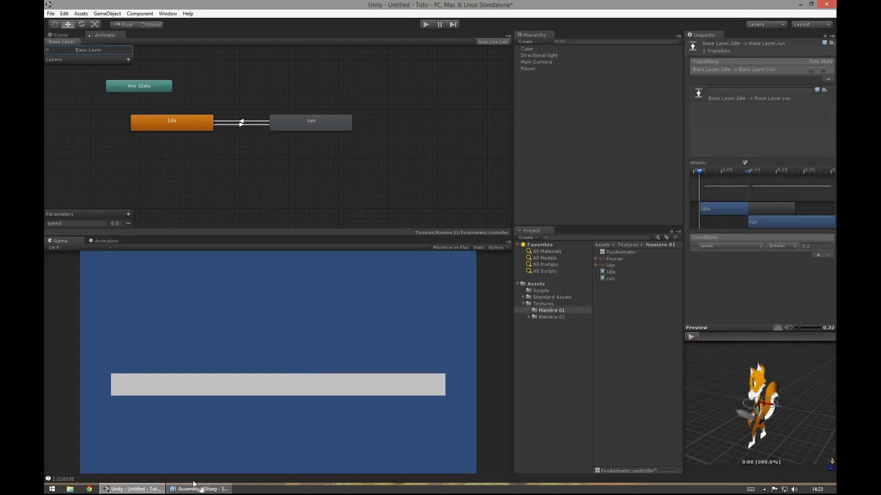
Step: Lower the Player in the Scene view onto the top of the platform, at a Y position of about 1.1
{"action": "left_click", "coordinate": [75, 33]}
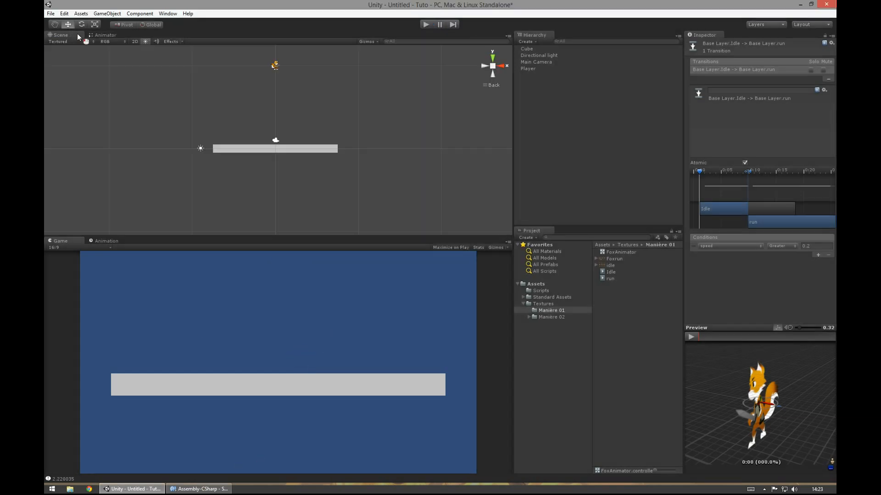
{"action": "left_click", "coordinate": [276, 65]}
{"action": "left_click_drag", "start_coordinate": [277, 53], "coordinate": [282, 128]}
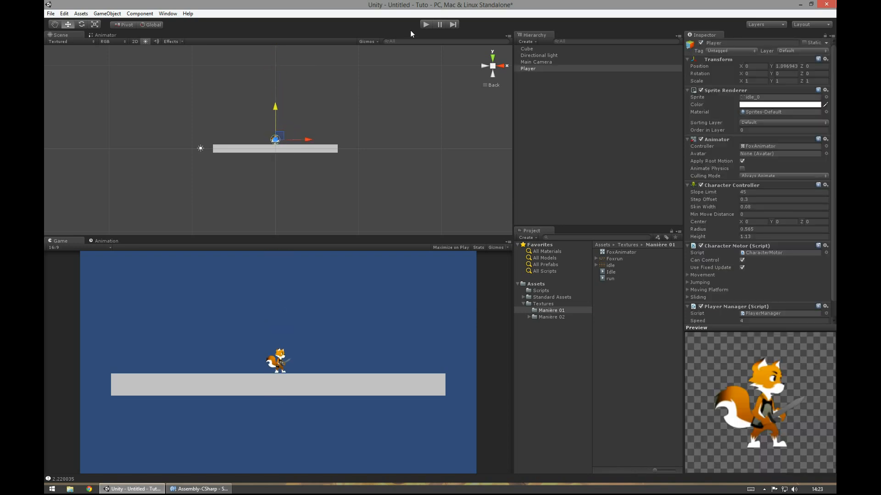
Step: Run the game, move the fox right and left along the platform, and stop the game
{"action": "left_click", "coordinate": [425, 24]}
{"action": "key", "text": "Right"}
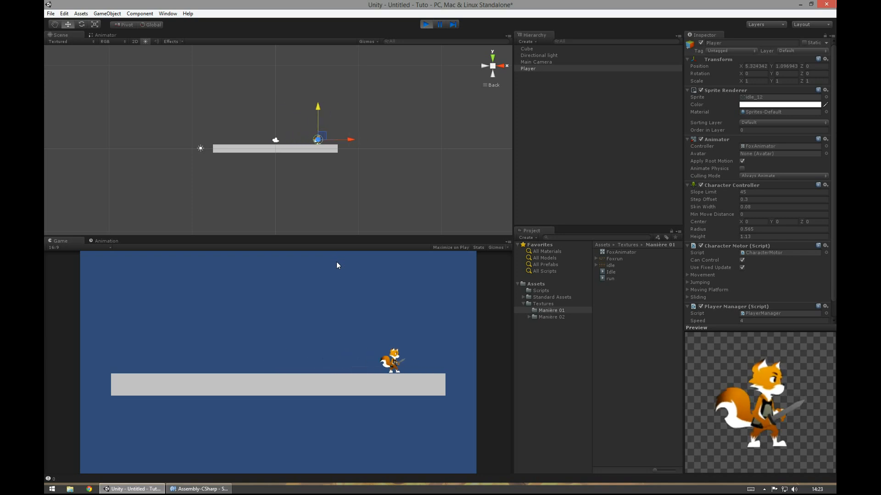
{"action": "key", "text": "Left"}
{"action": "left_click", "coordinate": [426, 25]}
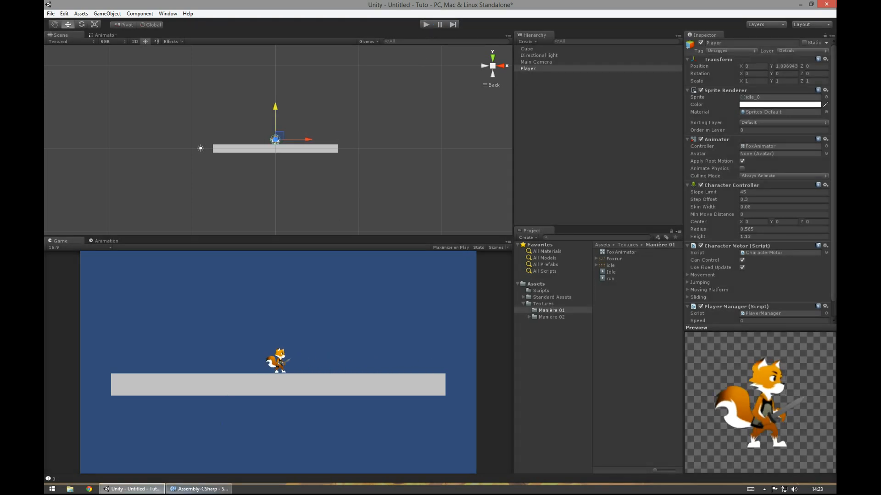
Step: Switch to MonoDevelop and review the transform.position line for the right arrow against the Player's Transform values in Unity
{"action": "left_click", "coordinate": [199, 489]}
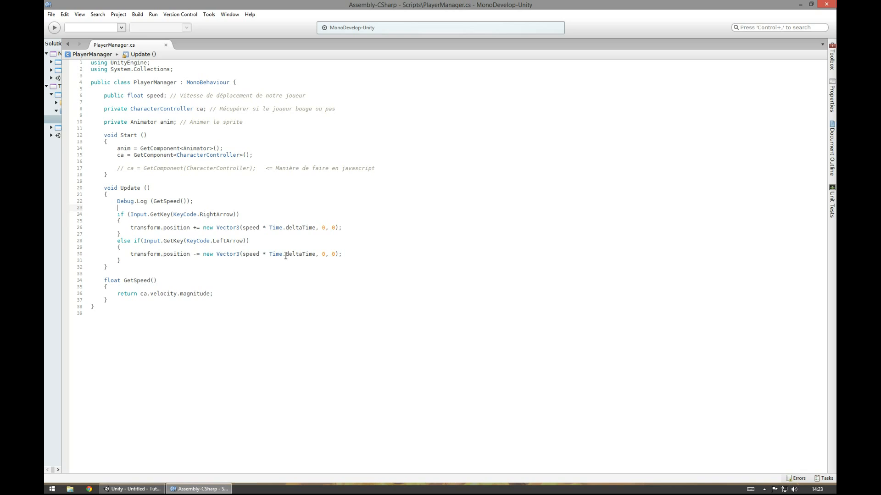
{"action": "mouse_move", "coordinate": [348, 255]}
{"action": "left_mouse_down"}
{"action": "mouse_move", "coordinate": [131, 255]}
{"action": "mouse_move", "coordinate": [157, 263]}
{"action": "mouse_move", "coordinate": [339, 257]}
{"action": "left_mouse_up"}
{"action": "left_click", "coordinate": [356, 261]}
{"action": "left_click_drag", "start_coordinate": [130, 228], "coordinate": [426, 230]}
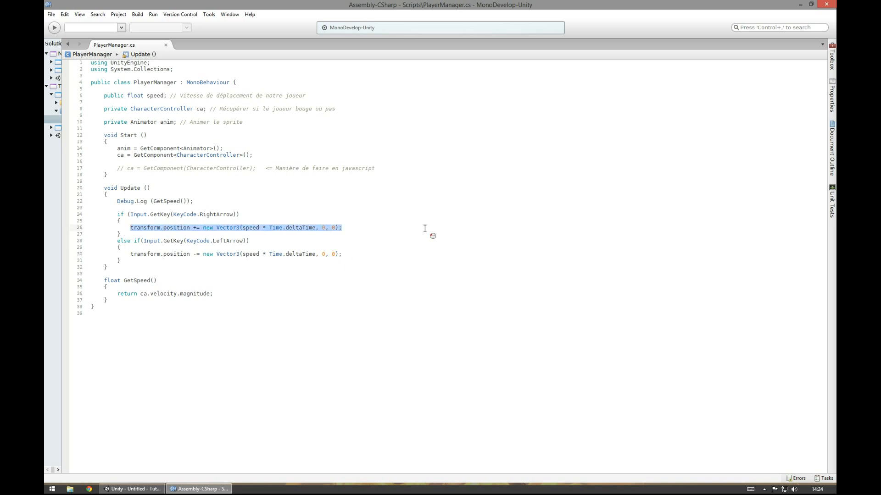
{"action": "left_click", "coordinate": [389, 250]}
{"action": "left_click", "coordinate": [140, 227]}
{"action": "double_click", "coordinate": [140, 226]}
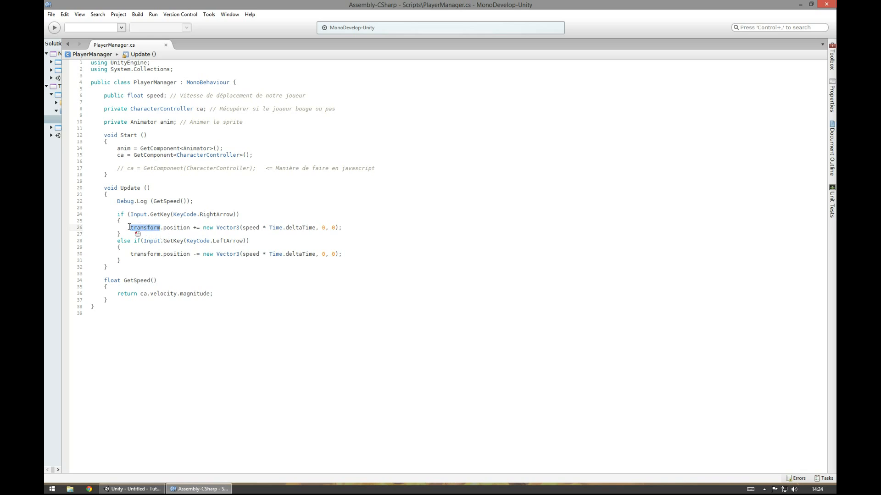
{"action": "left_click", "coordinate": [132, 489]}
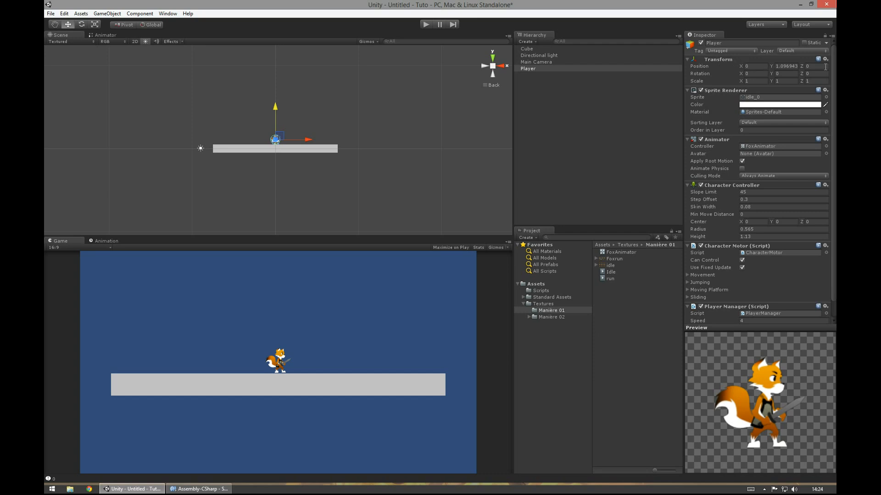
{"action": "left_click", "coordinate": [198, 489]}
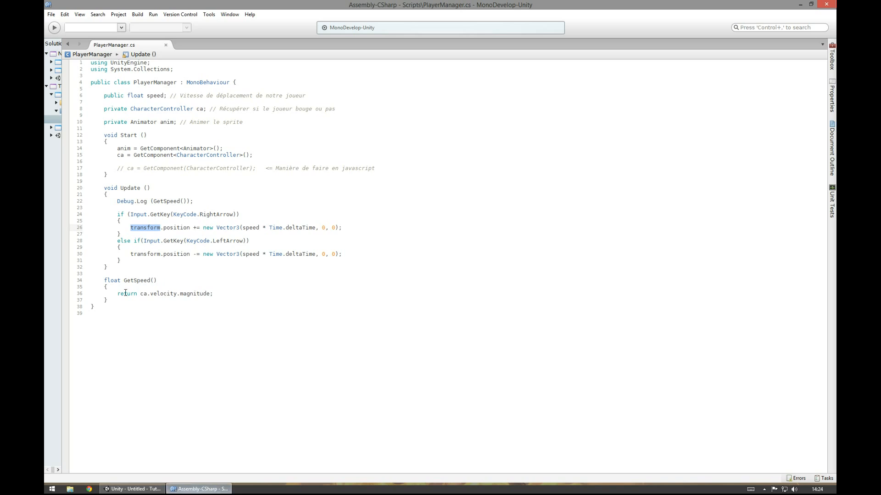
Step: Compare the right arrow's transform.position line with the ca.velocity.magnitude expression returned by GetSpeed()
{"action": "left_click_drag", "start_coordinate": [342, 228], "coordinate": [130, 228]}
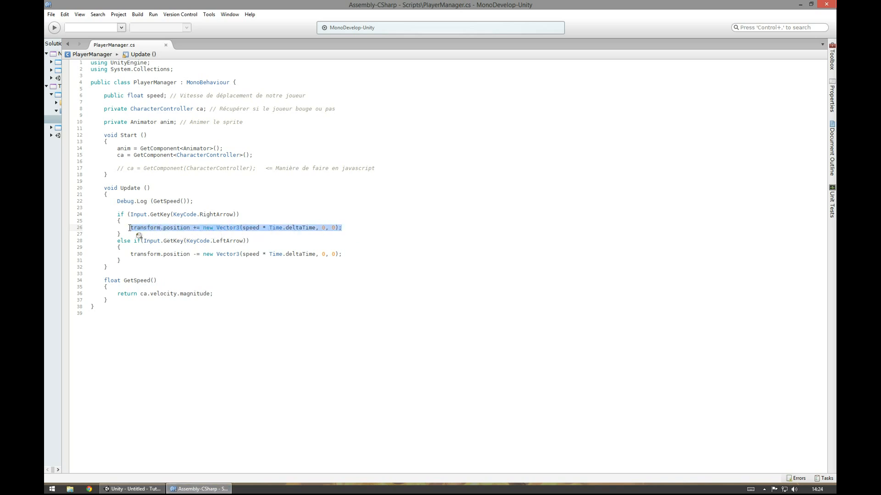
{"action": "double_click", "coordinate": [144, 294]}
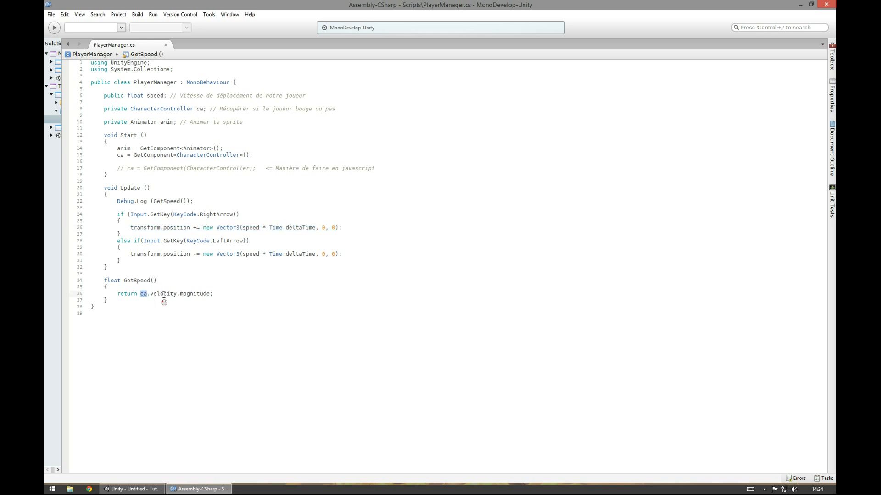
{"action": "double_click", "coordinate": [164, 294]}
{"action": "double_click", "coordinate": [185, 294]}
{"action": "left_click", "coordinate": [148, 293]}
{"action": "left_click_drag", "start_coordinate": [141, 294], "coordinate": [207, 296]}
{"action": "left_click_drag", "start_coordinate": [129, 227], "coordinate": [344, 228]}
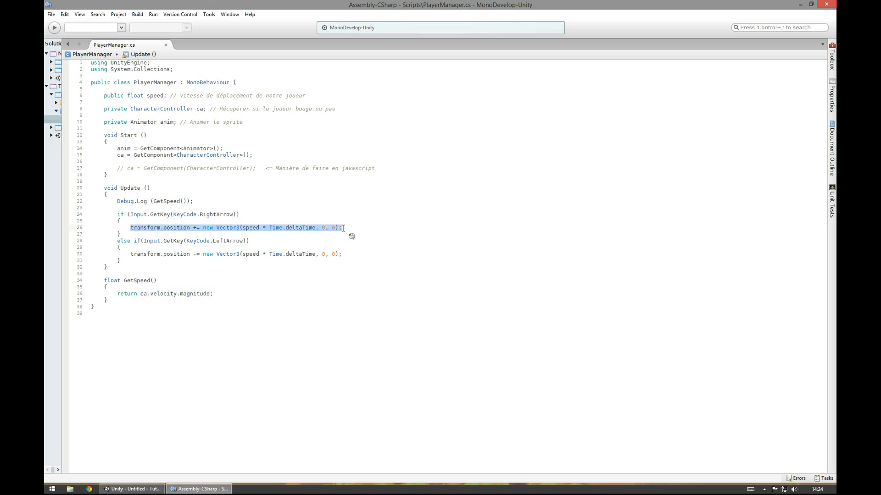
{"action": "left_click", "coordinate": [344, 228]}
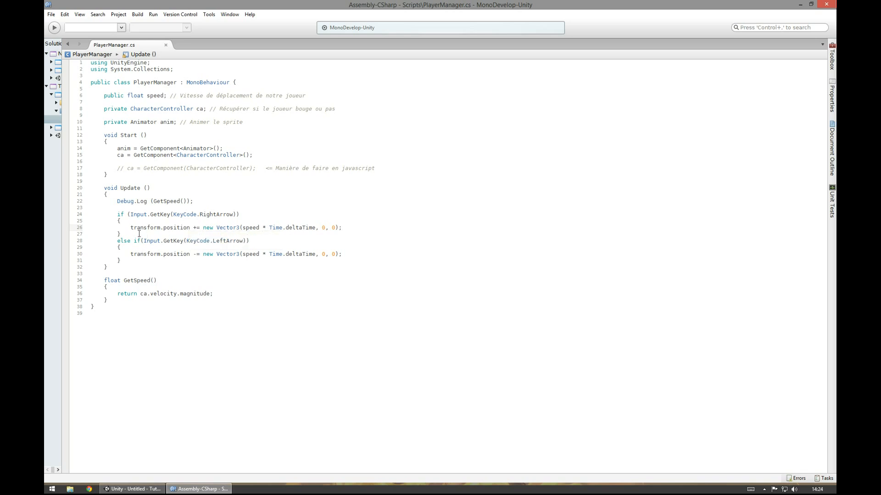
{"action": "left_click_drag", "start_coordinate": [130, 228], "coordinate": [339, 229]}
{"action": "left_click", "coordinate": [117, 238]}
Step: Replace the transform.position line in the RightArrow branch with ca.Move(new Vector3());
{"action": "left_click_drag", "start_coordinate": [131, 228], "coordinate": [369, 228]}
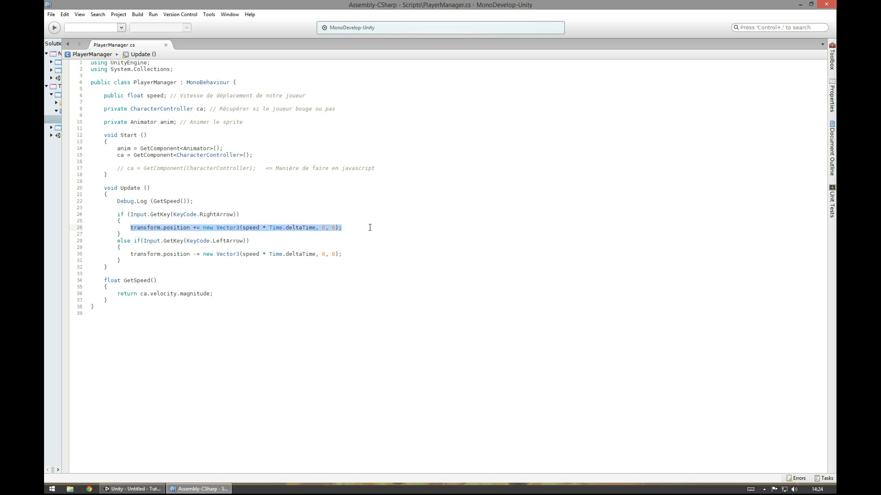
{"action": "type", "text": "ca"}
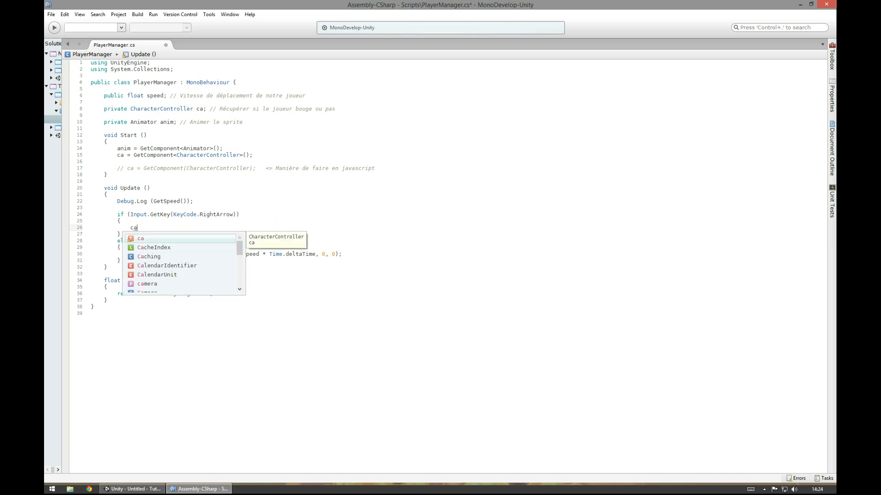
{"action": "type", "text": ".mo"}
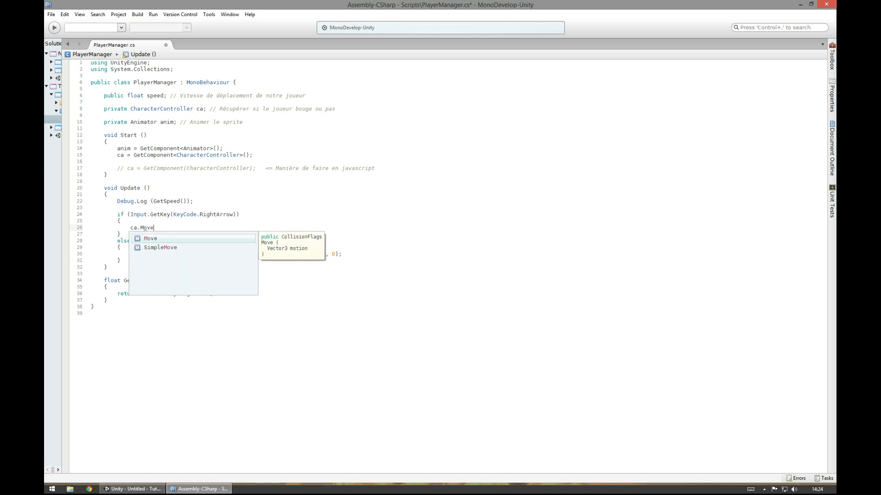
{"action": "key", "text": "Return"}
{"action": "type", "text": "("}
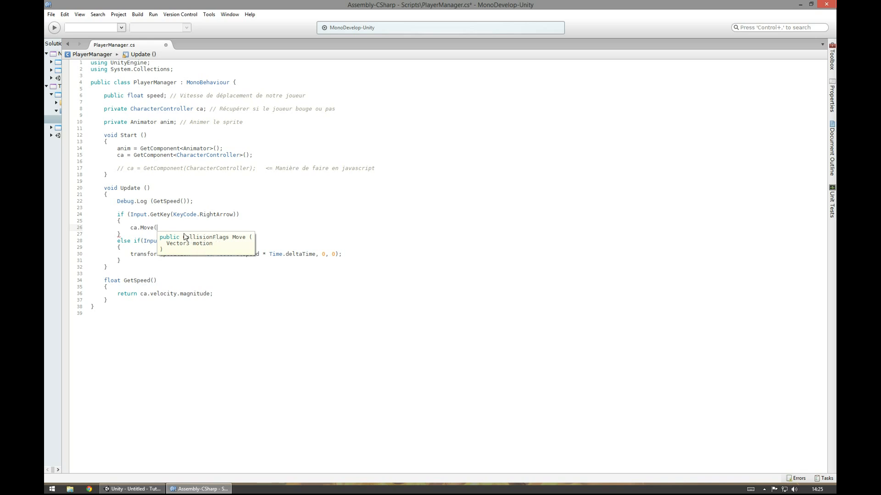
{"action": "type", "text": "new "}
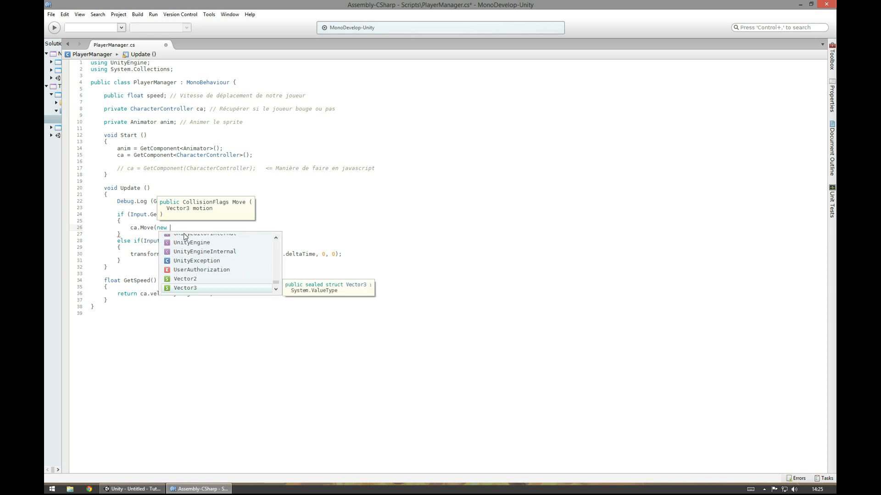
{"action": "type", "text": "Vector2"}
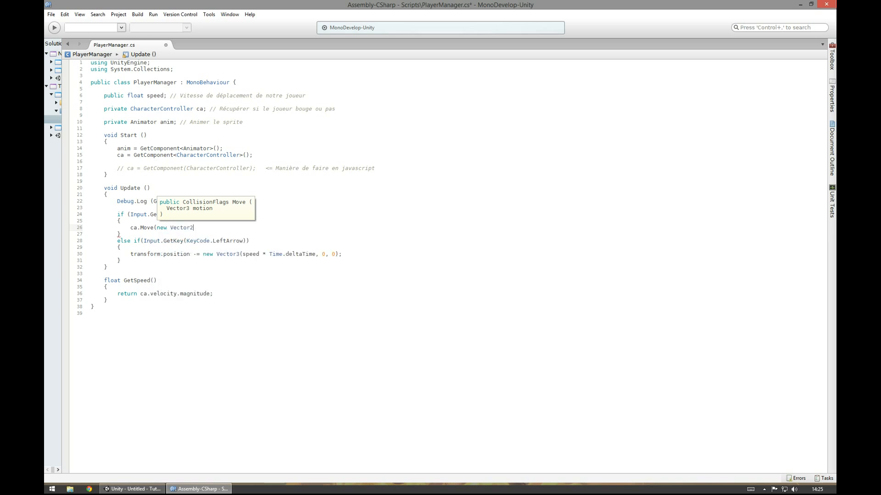
{"action": "key", "text": "BackSpace"}
{"action": "type", "text": "3()"}
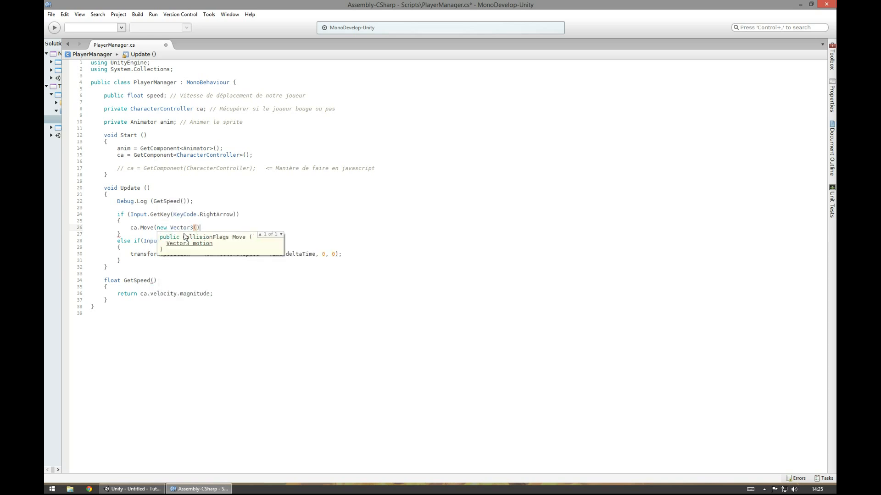
{"action": "type", "text": ");"}
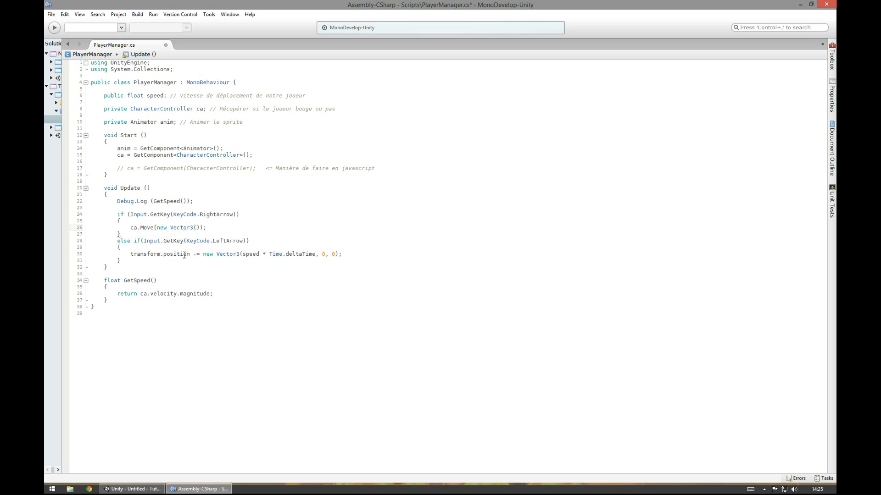
Step: Copy the arguments speed * Time.deltaTime, 0, 0 from the LeftArrow branch into the ca.Move Vector3 and save the script
{"action": "left_click_drag", "start_coordinate": [242, 255], "coordinate": [335, 255]}
{"action": "key", "text": "ctrl+c"}
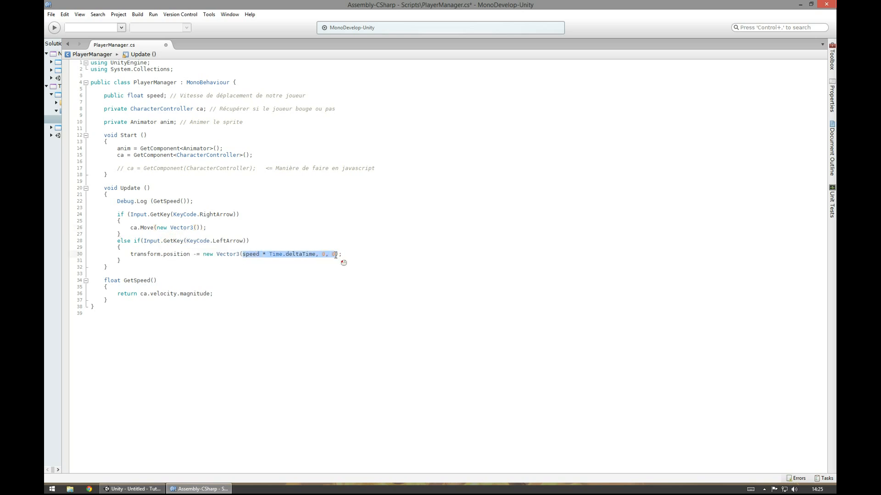
{"action": "left_click", "coordinate": [201, 228]}
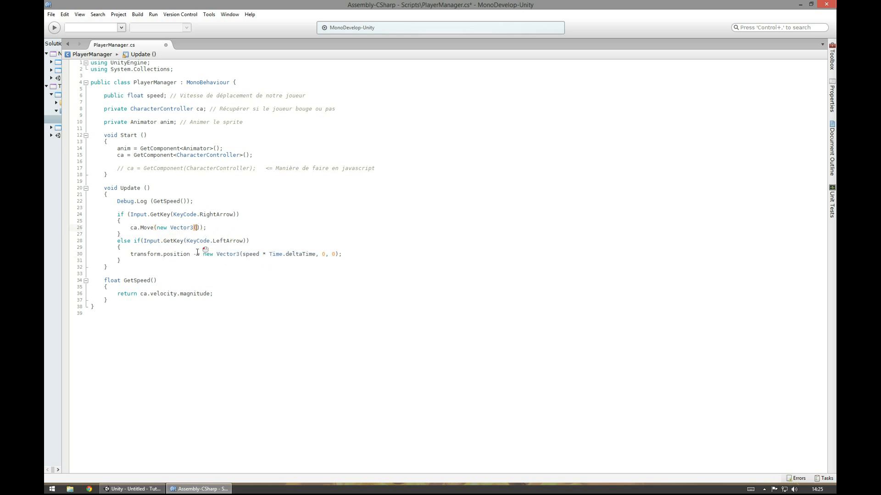
{"action": "key", "text": "ctrl+v"}
{"action": "key", "text": "ctrl+s"}
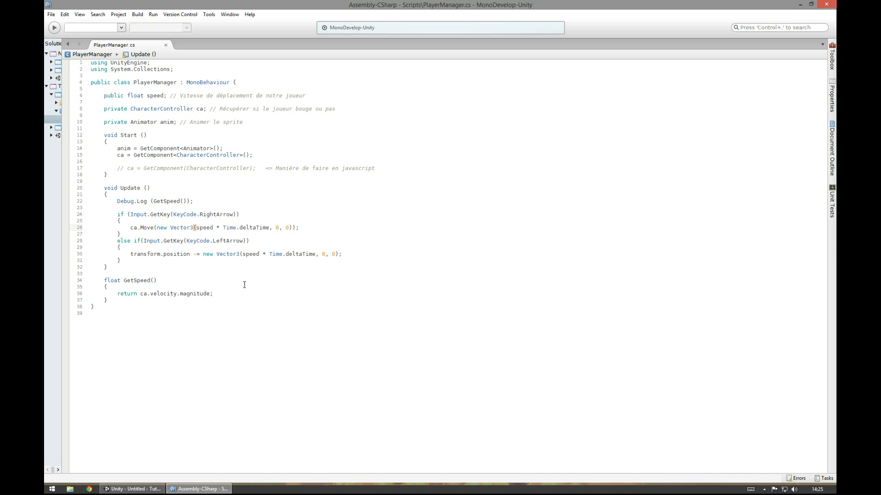
Step: Run the game in Unity, move the fox right and left, check the speed in the Console, and return to the script in MonoDevelop
{"action": "left_click", "coordinate": [147, 487]}
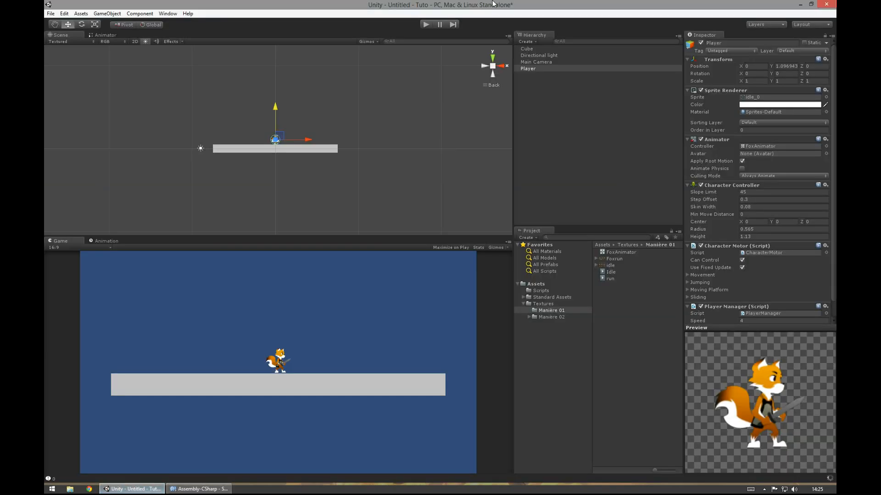
{"action": "left_click", "coordinate": [426, 25]}
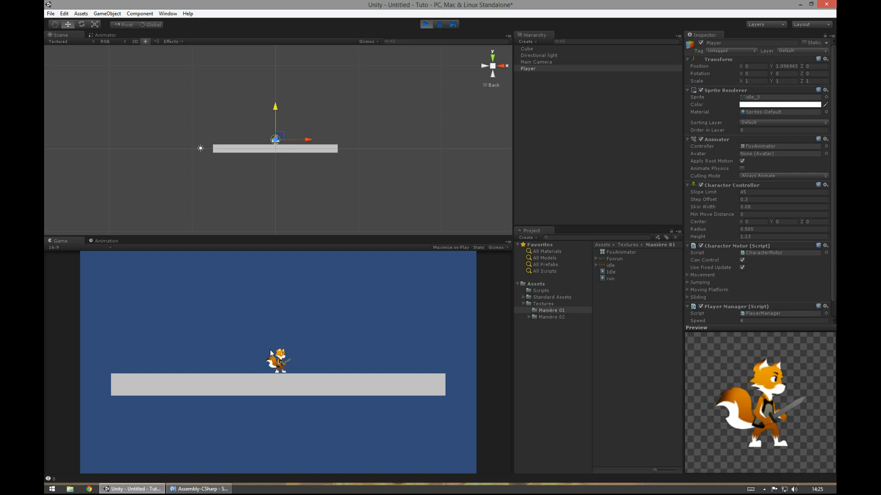
{"action": "key", "text": "Right"}
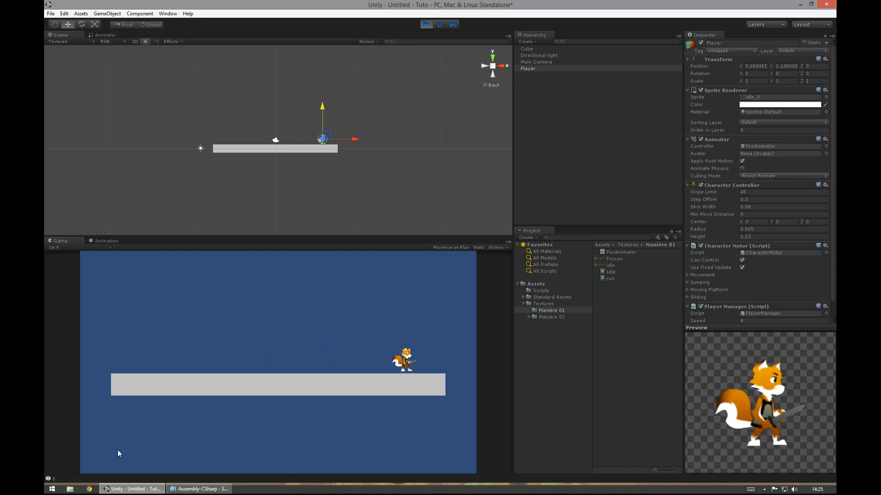
{"action": "key", "text": "Left"}
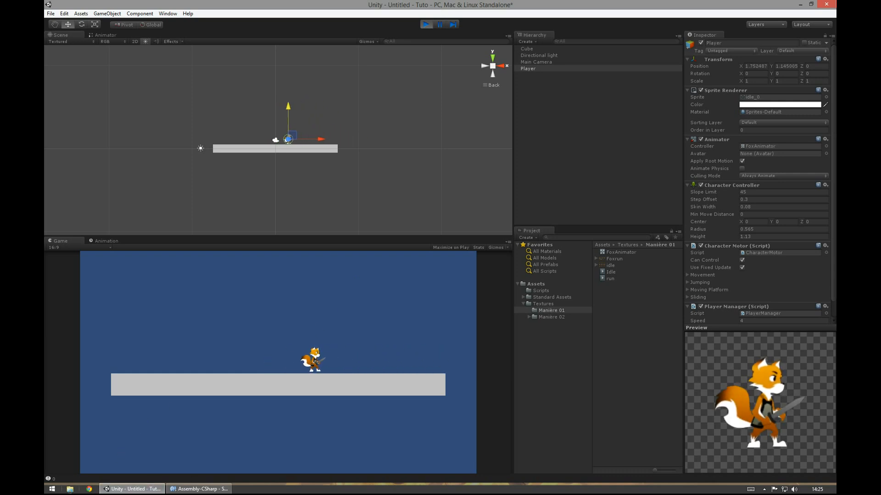
{"action": "left_click", "coordinate": [58, 481]}
{"action": "left_click", "coordinate": [311, 357]}
{"action": "key", "text": "Right"}
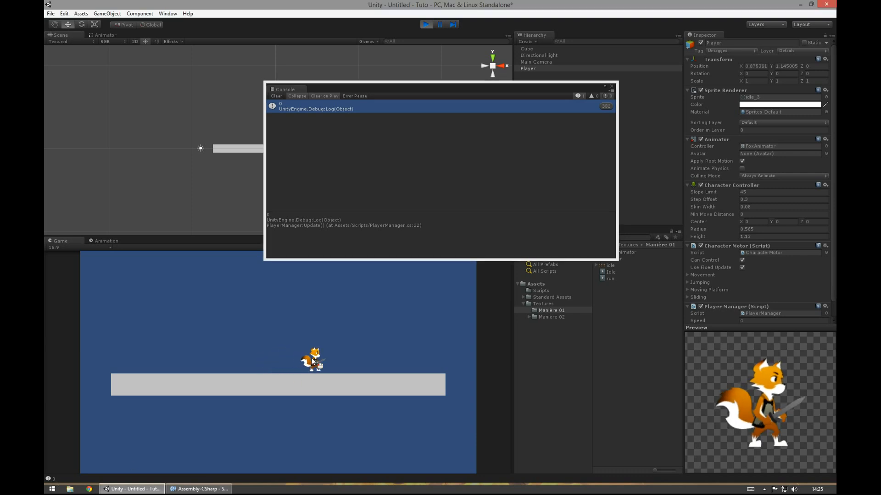
{"action": "left_click", "coordinate": [199, 489]}
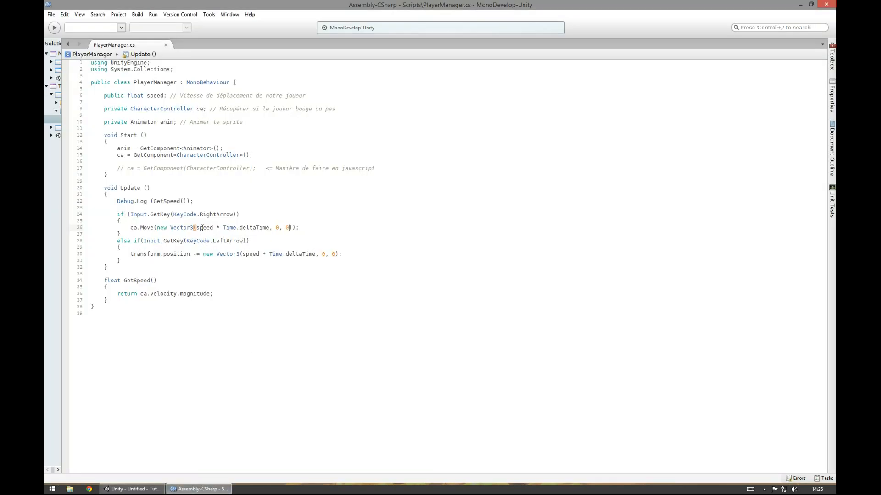
Step: Replace the transform.position line in the LeftArrow branch with ca.Move(new Vector3(-speed * Time.deltaTime, 0, 0)); and save the script
{"action": "left_click_drag", "start_coordinate": [131, 228], "coordinate": [313, 228]}
{"action": "key", "text": "ctrl+c"}
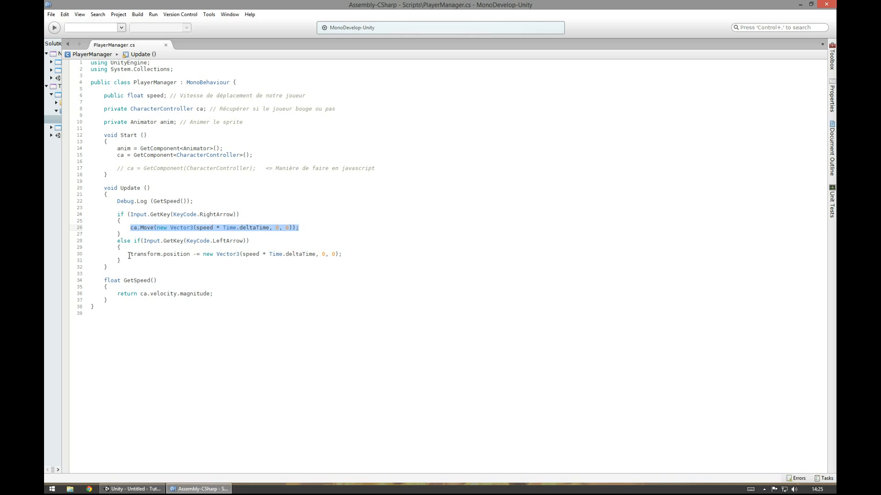
{"action": "left_click_drag", "start_coordinate": [130, 255], "coordinate": [364, 257]}
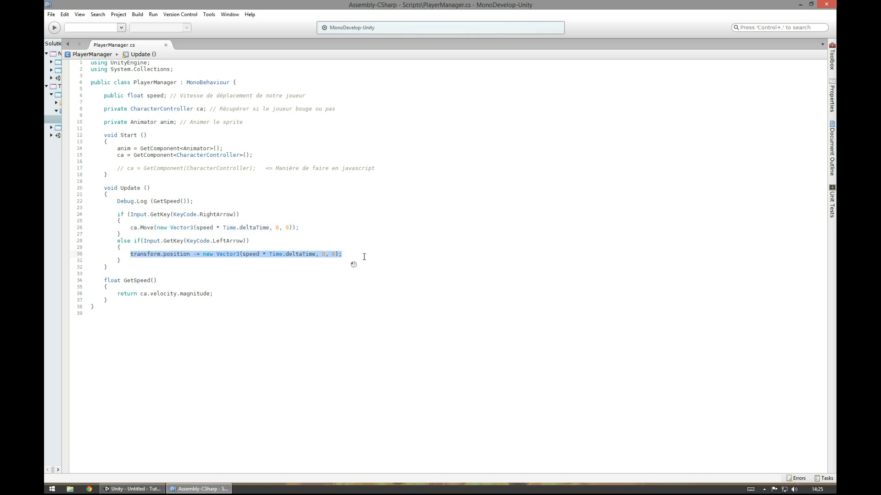
{"action": "key", "text": "ctrl+v"}
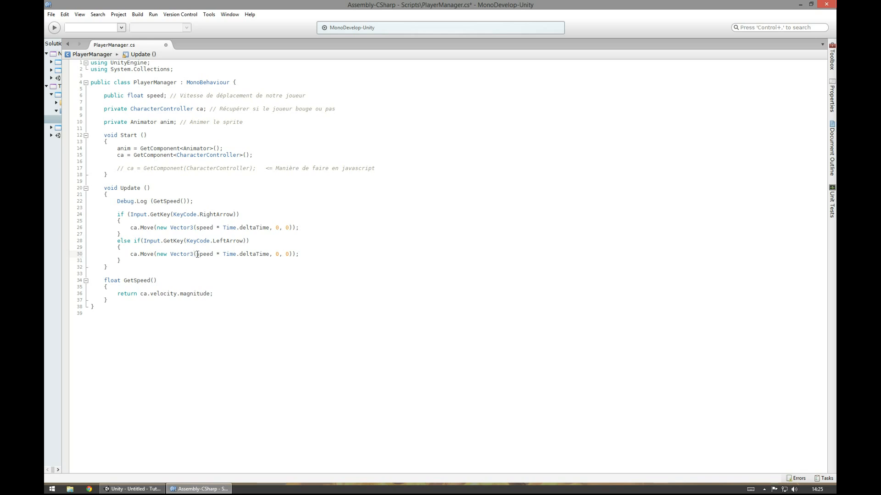
{"action": "left_click", "coordinate": [197, 255]}
{"action": "type", "text": "-+"}
{"action": "key", "text": "BackSpace"}
{"action": "key", "text": "ctrl+s"}
Step: Change ca.Move to ca.SimpleMove in both the RightArrow and LeftArrow branches and save the script
{"action": "left_click", "coordinate": [140, 228]}
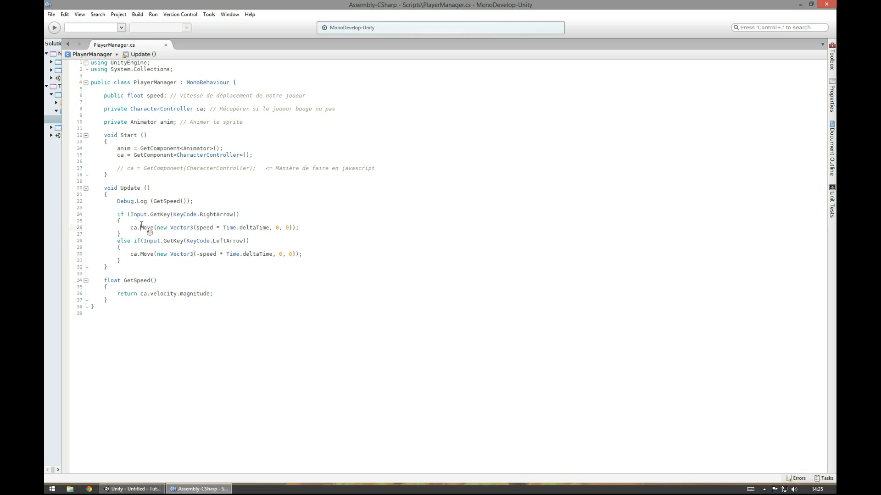
{"action": "type", "text": "Simpl"}
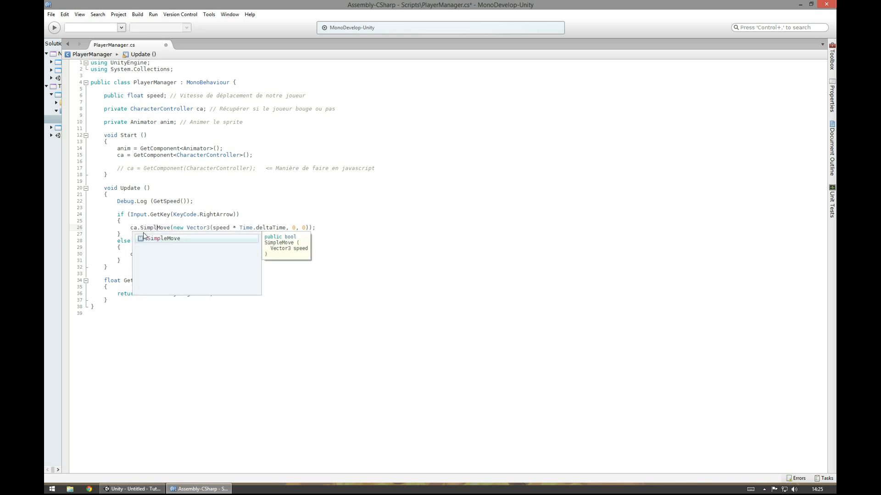
{"action": "type", "text": "e"}
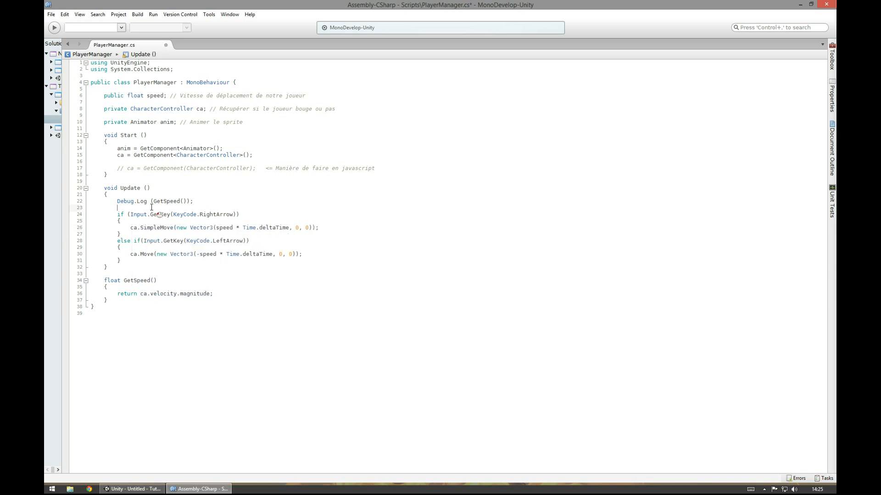
{"action": "left_click", "coordinate": [140, 254]}
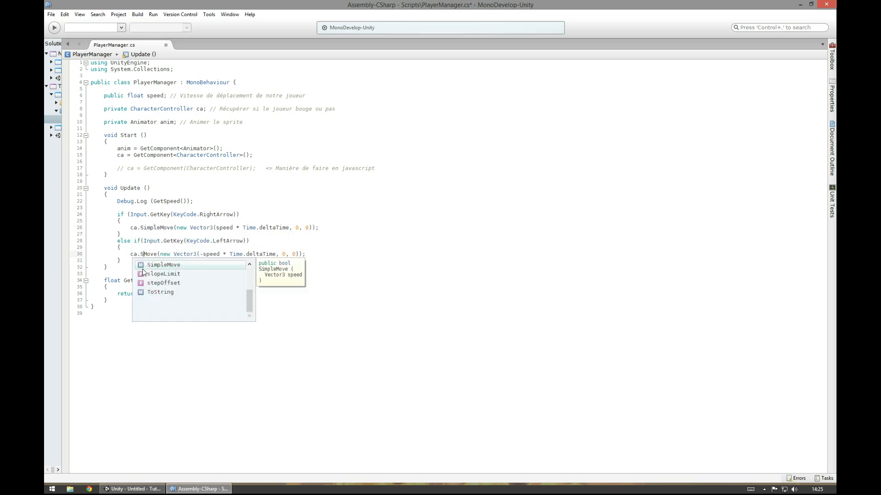
{"action": "type", "text": "Simple"}
{"action": "key", "text": "ctrl+s"}
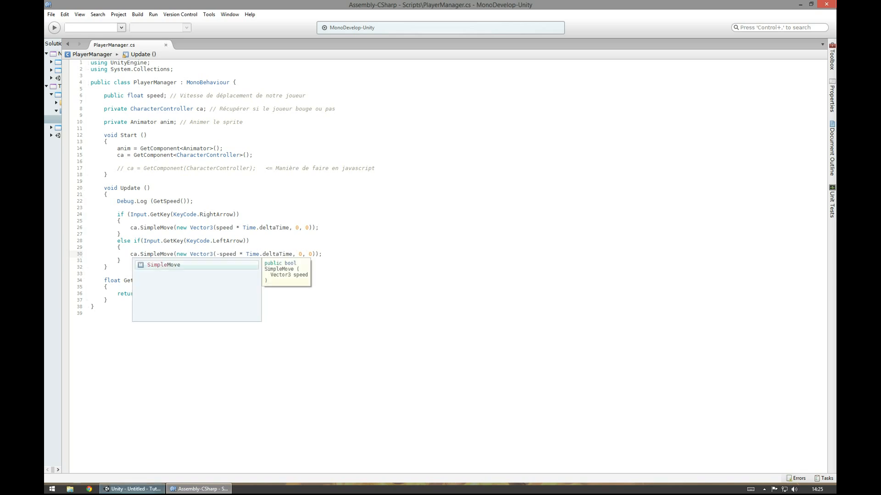
Step: Switch to Unity and set the Player Manager's Speed to 100 in the running game
{"action": "left_click", "coordinate": [133, 489]}
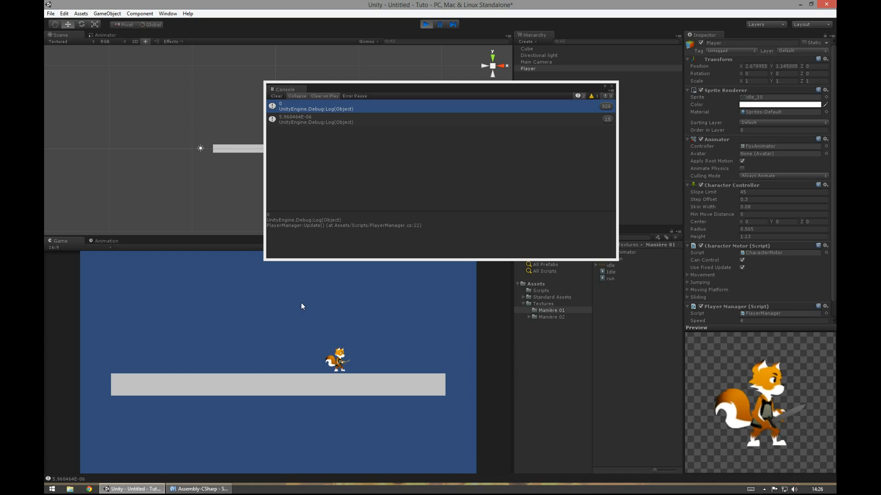
{"action": "scroll", "coordinate": [719, 291], "scroll_direction": "down", "scroll_amount": 2}
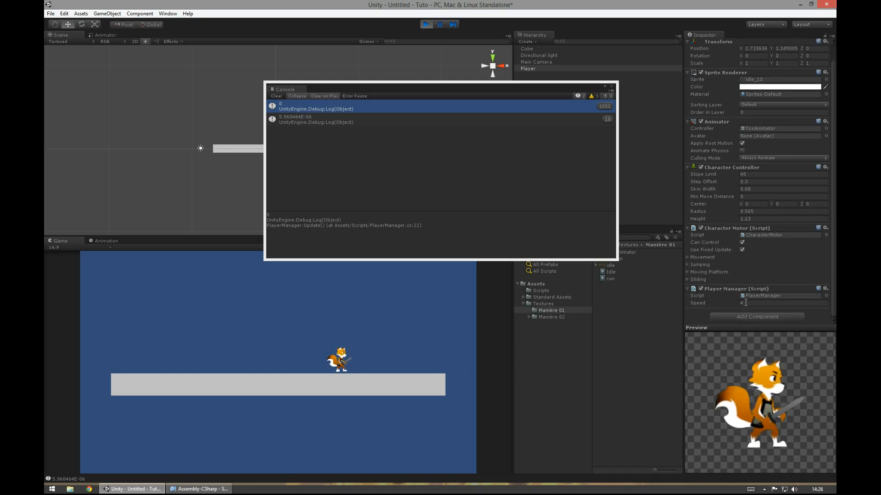
{"action": "left_click", "coordinate": [750, 303]}
{"action": "type", "text": "100"}
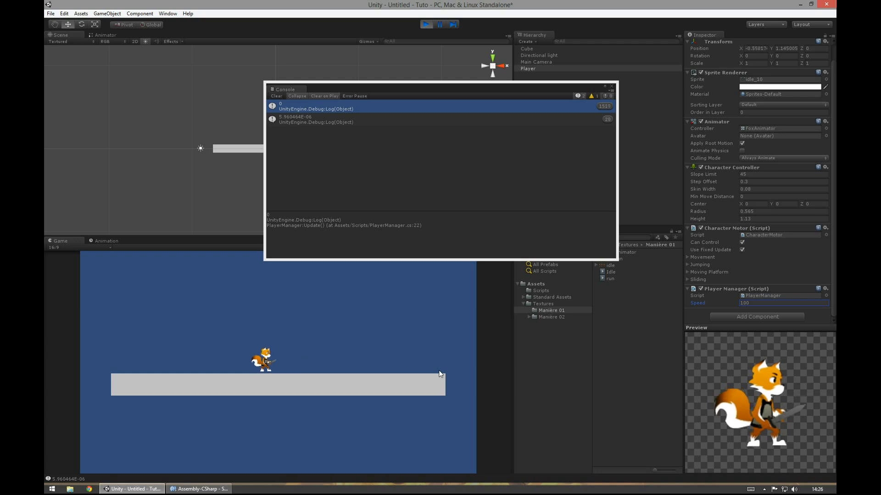
Step: Set the Player Manager's Speed to 500, move the fox left and right, and return to the script in MonoDevelop
{"action": "left_click", "coordinate": [751, 301]}
{"action": "type", "text": "500"}
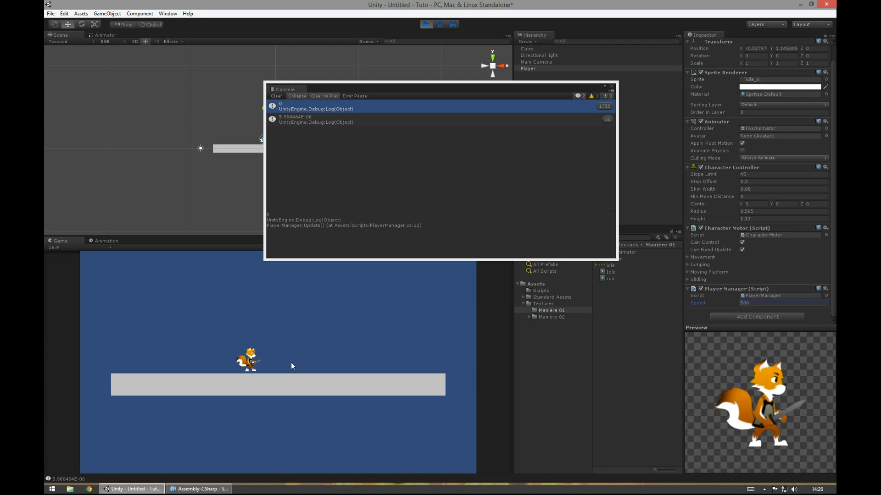
{"action": "key", "text": "Left"}
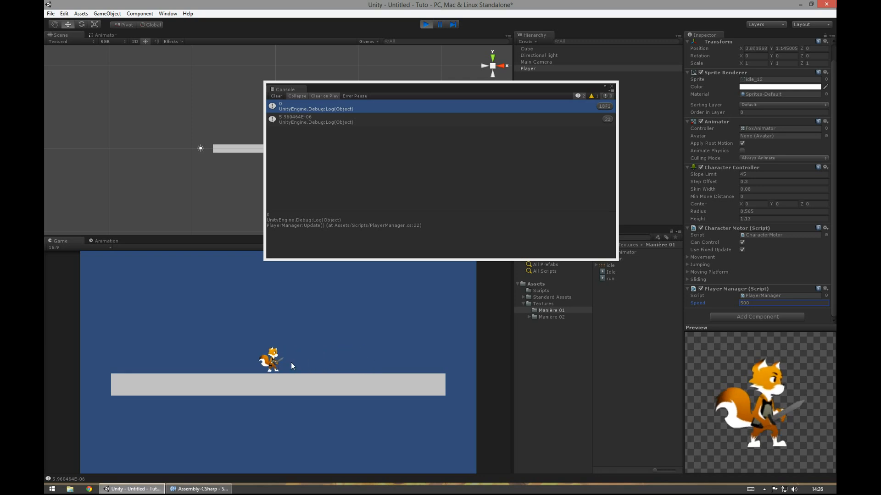
{"action": "key", "text": "Right"}
{"action": "key", "text": "Left"}
{"action": "left_click", "coordinate": [198, 489]}
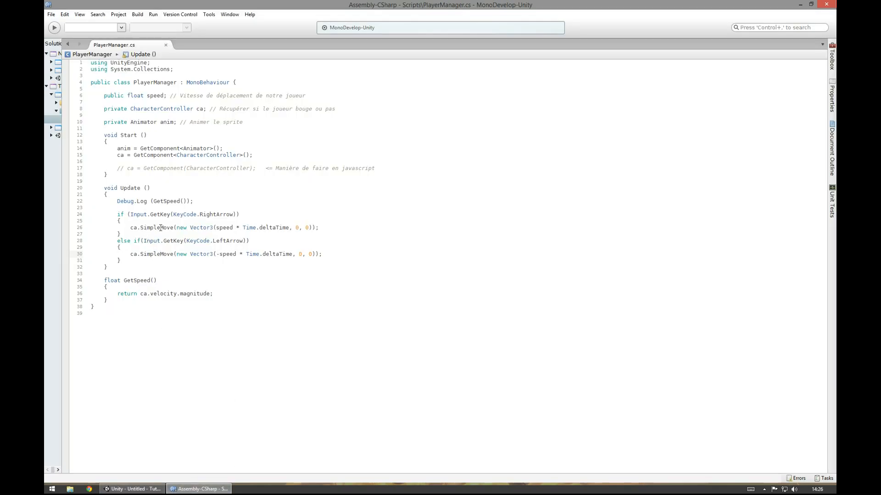
Step: Restore ca.Move in place of ca.SimpleMove in both arrow branches and save the script
{"action": "left_click_drag", "start_coordinate": [160, 228], "coordinate": [145, 228]}
{"action": "key", "text": "BackSpace"}
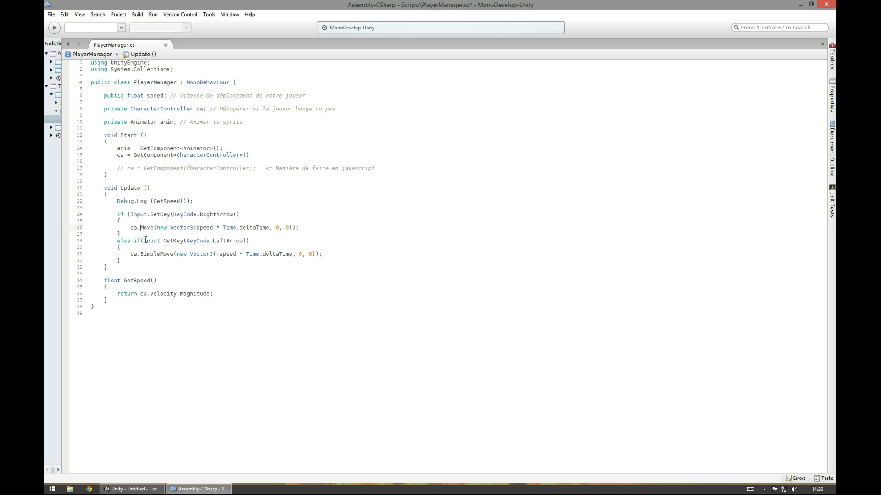
{"action": "left_click_drag", "start_coordinate": [161, 254], "coordinate": [140, 255]}
{"action": "key", "text": "BackSpace"}
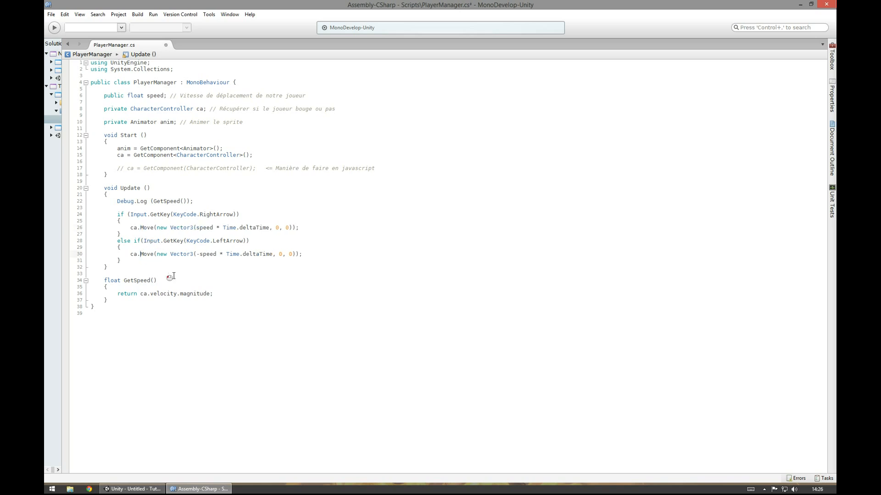
{"action": "key", "text": "ctrl+s"}
Step: Back in Unity, close the Console, stop the game, and set the Player Manager's Speed to 10
{"action": "left_click", "coordinate": [133, 489]}
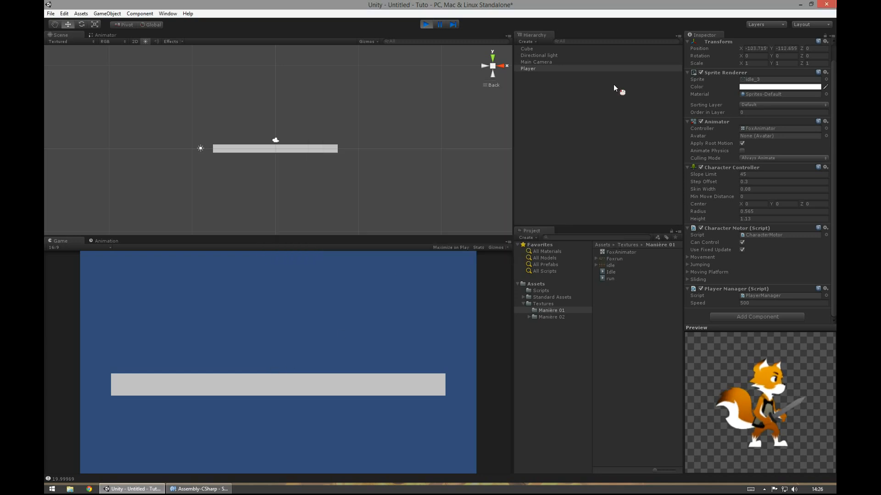
{"action": "left_click", "coordinate": [612, 86]}
{"action": "left_click", "coordinate": [426, 25]}
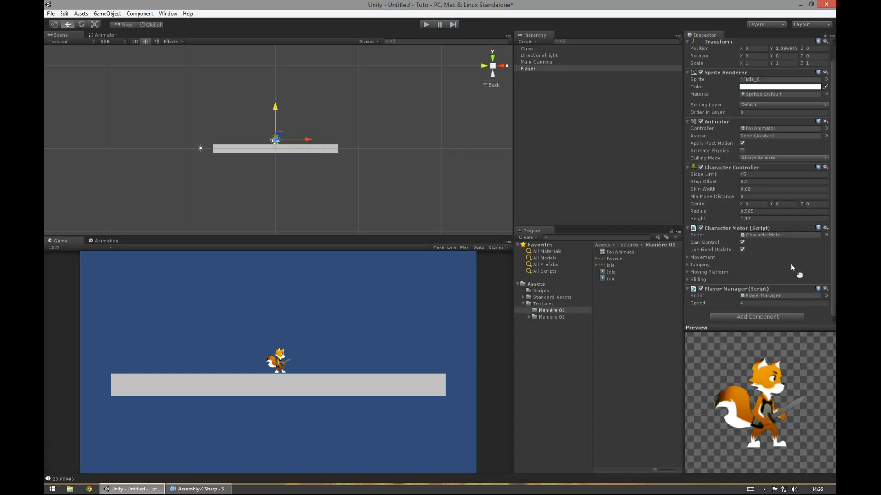
{"action": "left_click", "coordinate": [753, 303]}
Step: Run the game and move the fox left and right while checking the logged speed in the Console
{"action": "left_click", "coordinate": [424, 25]}
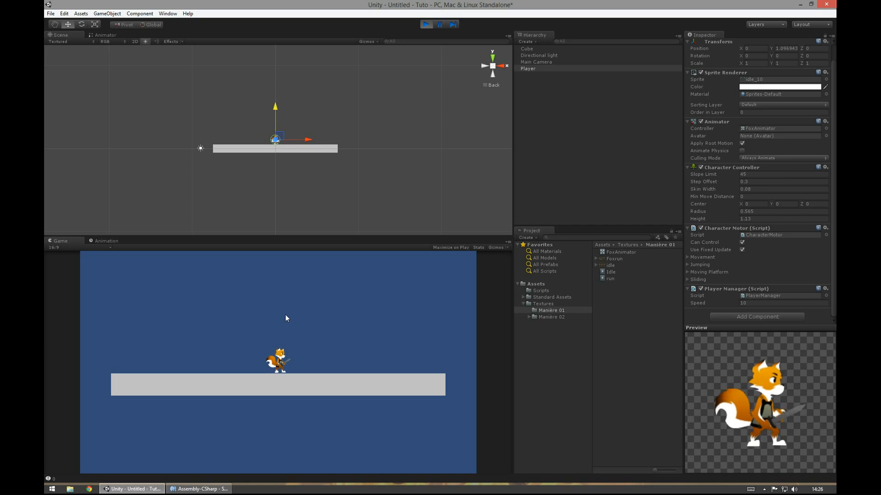
{"action": "key", "text": "Left"}
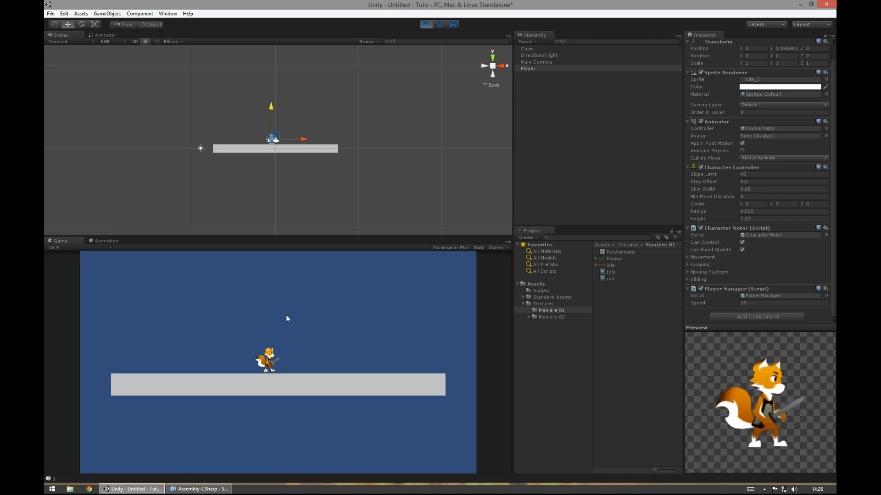
{"action": "key", "text": "Right"}
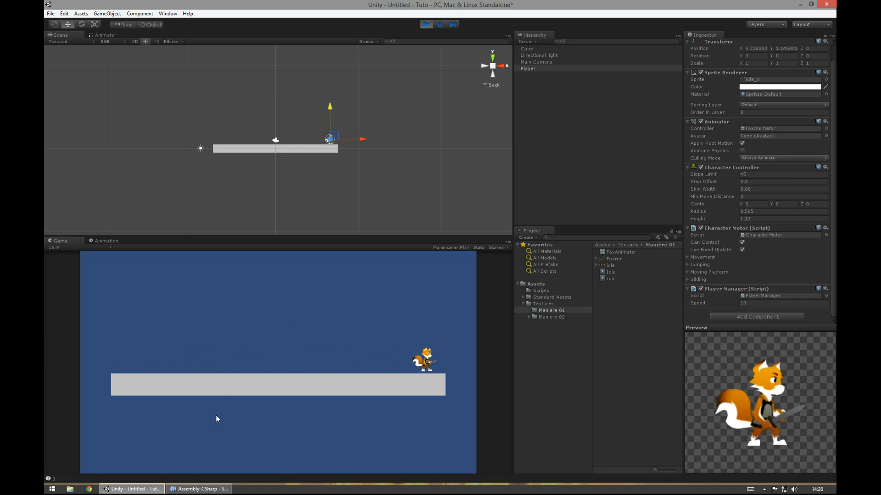
{"action": "key", "text": "Left"}
{"action": "left_click", "coordinate": [59, 480]}
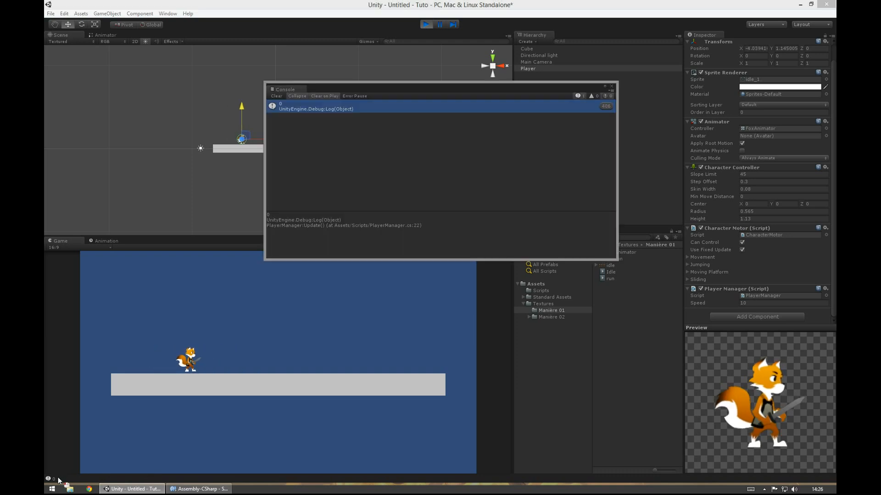
{"action": "left_click", "coordinate": [289, 340]}
{"action": "key", "text": "Right"}
{"action": "key", "text": "Left"}
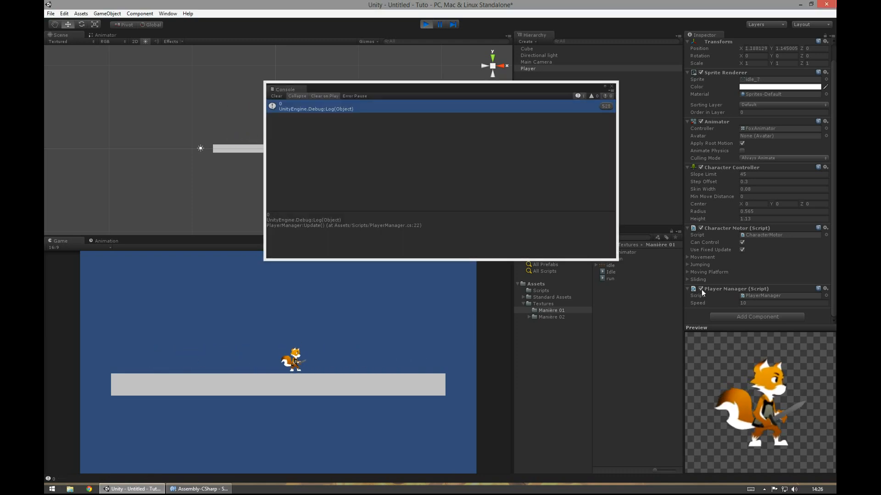
Step: Set the Player Manager's Speed to 20 in the running game and move the fox repeatedly left and right
{"action": "left_click", "coordinate": [753, 302]}
{"action": "type", "text": "20"}
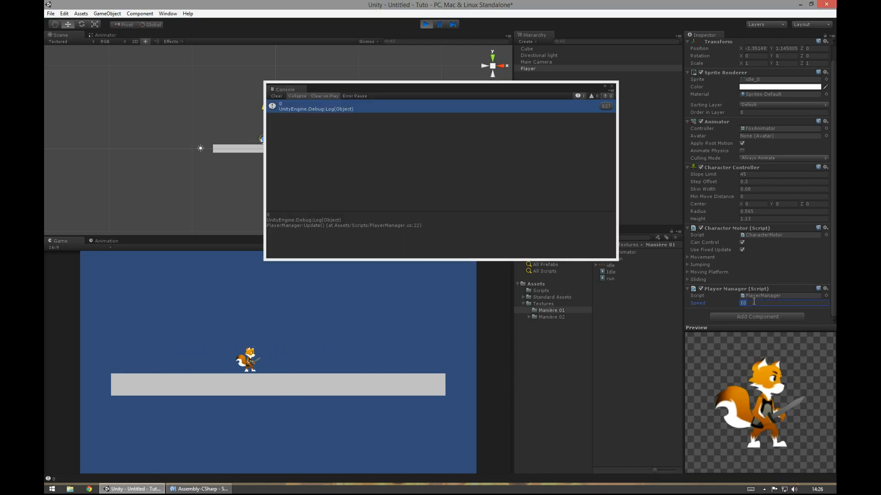
{"action": "left_click", "coordinate": [333, 334]}
{"action": "key", "text": "Left"}
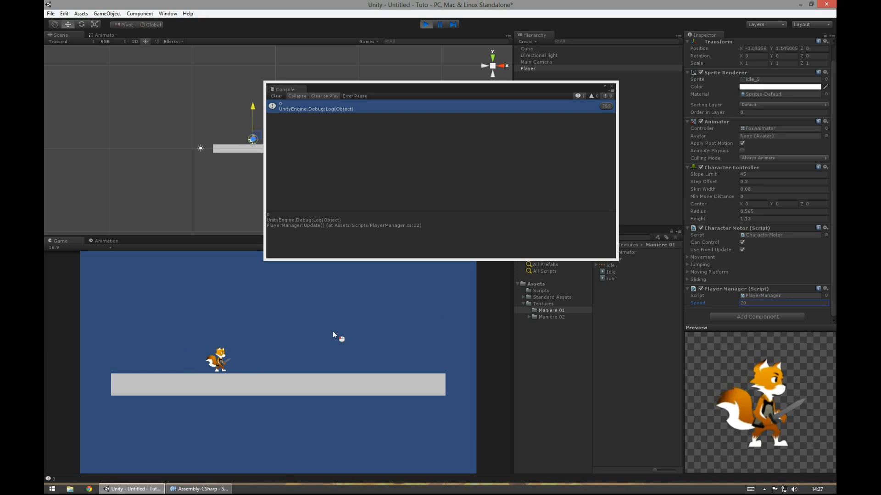
{"action": "key", "text": "Right"}
{"action": "key", "text": "Left"}
{"action": "key", "text": "Right"}
{"action": "key", "text": "Left"}
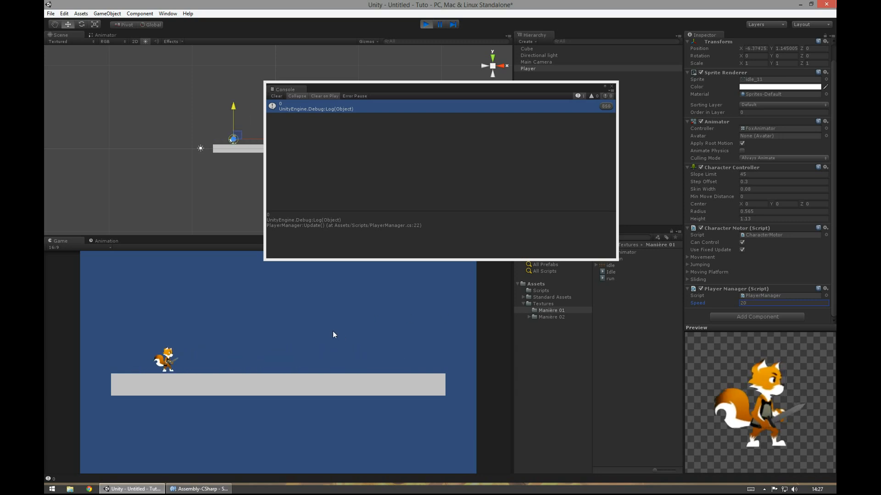
{"action": "key", "text": "Right"}
{"action": "key", "text": "Left"}
{"action": "key", "text": "Right"}
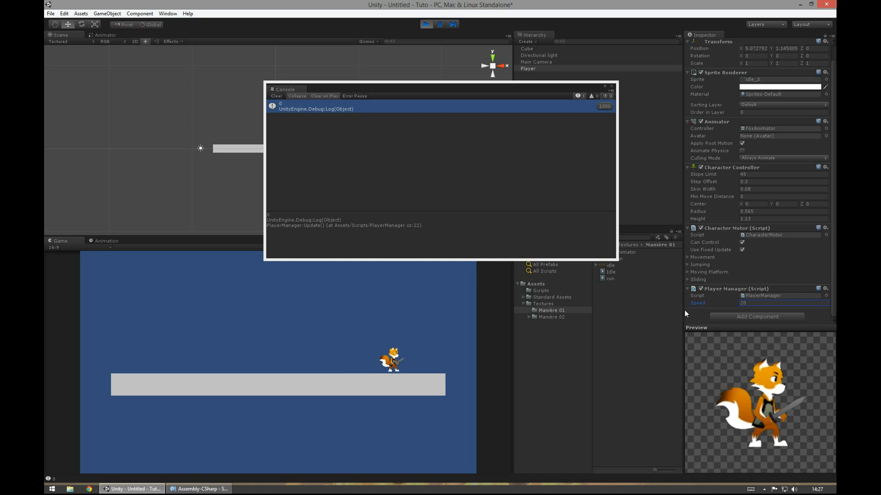
Step: Set the Player Manager's Speed to 100 in the running game, move the fox both ways, and close the Console
{"action": "left_click", "coordinate": [799, 305]}
{"action": "type", "text": "100"}
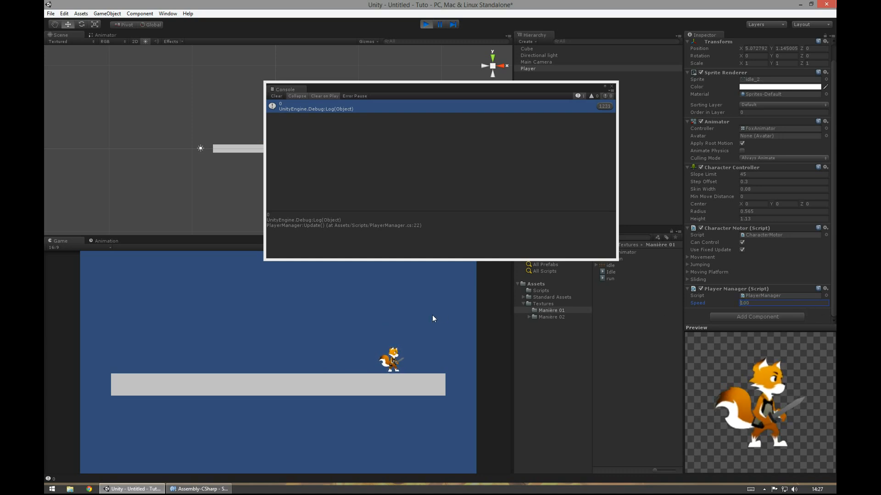
{"action": "key", "text": "Left"}
{"action": "key", "text": "Right"}
{"action": "key", "text": "Left"}
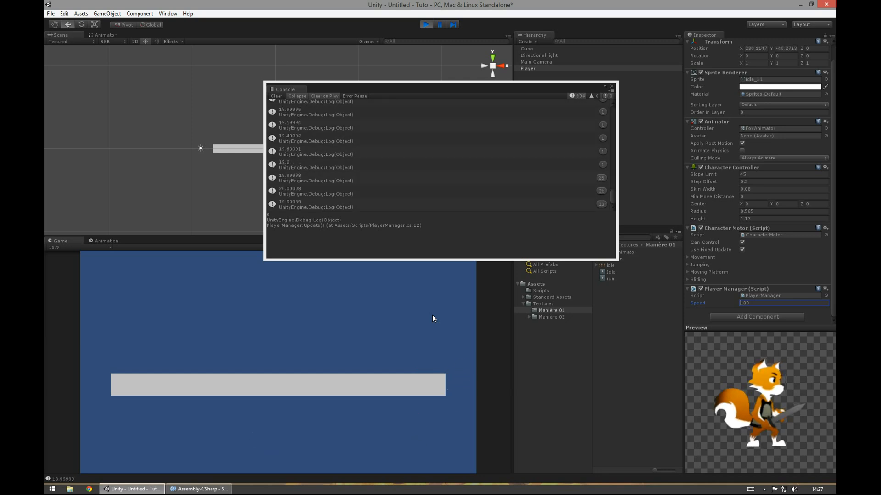
{"action": "left_click", "coordinate": [611, 86]}
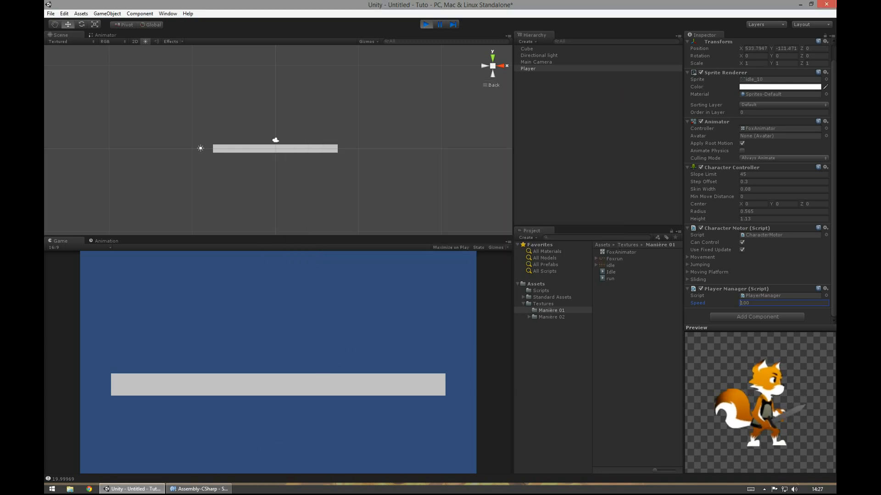
Step: In MonoDevelop, multiply the RightArrow branch's movement by inserting 0.1f * before speed in the Vector3, and save the script
{"action": "left_click", "coordinate": [200, 489]}
{"action": "left_click", "coordinate": [196, 228]}
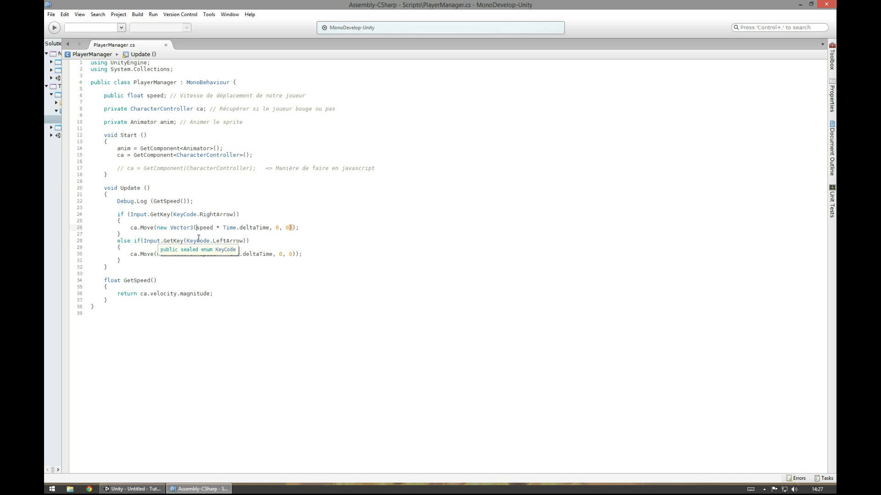
{"action": "type", "text": "0.1"}
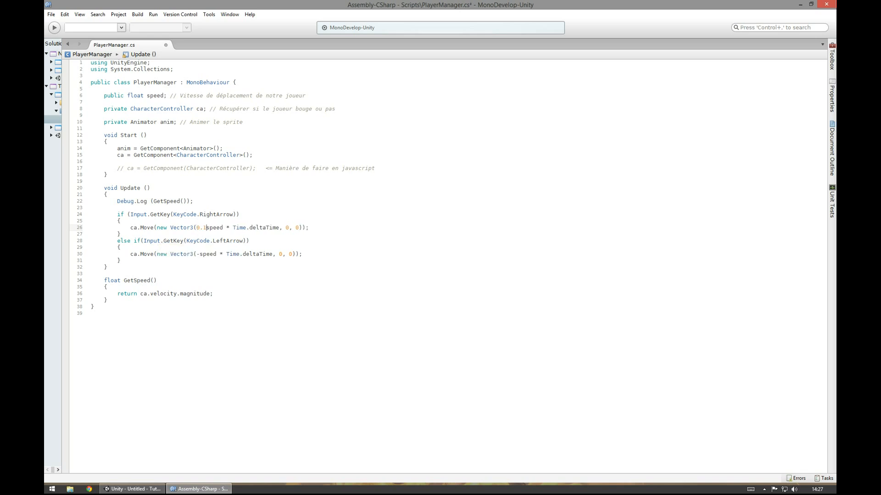
{"action": "type", "text": "f *"}
{"action": "key", "text": "ctrl+s"}
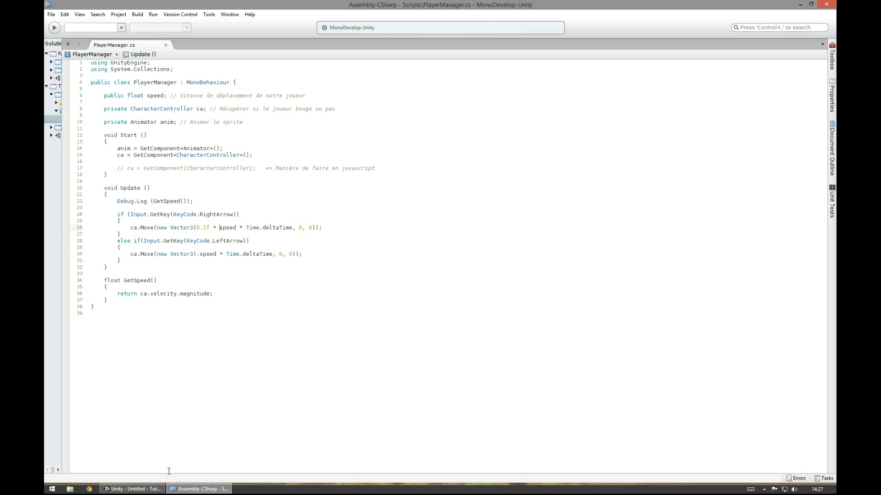
Step: Switch to Unity and restart the game to test the scaled rightward movement
{"action": "left_click", "coordinate": [133, 489]}
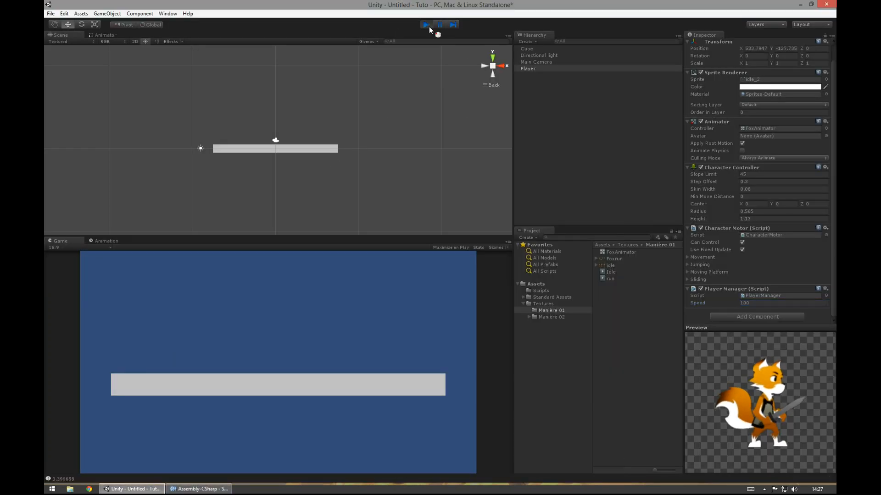
{"action": "left_click", "coordinate": [426, 24]}
{"action": "left_click", "coordinate": [426, 24]}
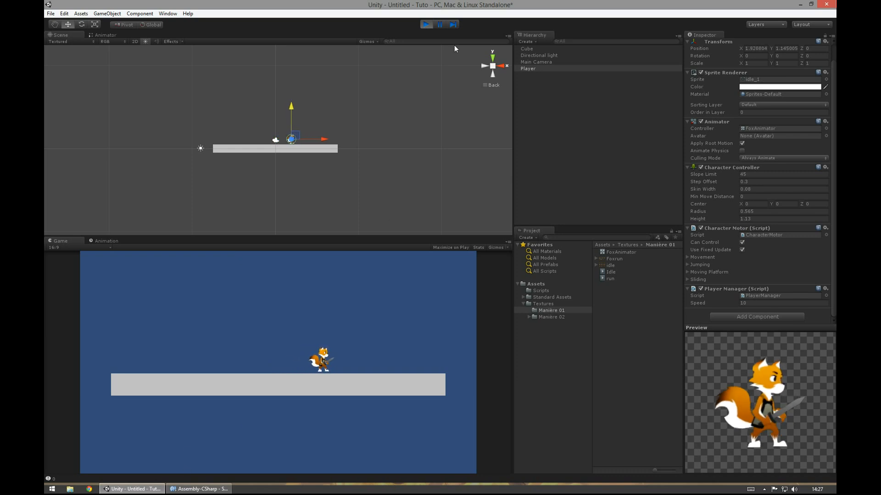
Step: Stop the game, switch to MonoDevelop, and check which members are available on magnitude in GetSpeed's return line
{"action": "left_click", "coordinate": [426, 24]}
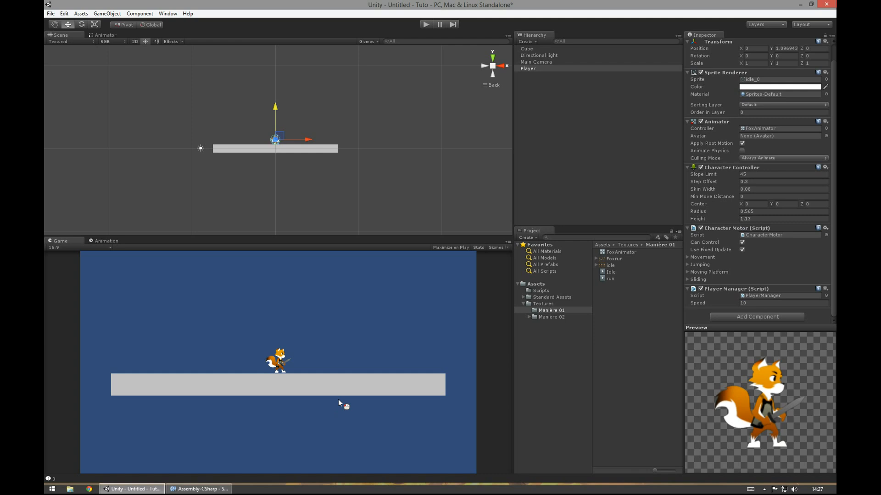
{"action": "left_click", "coordinate": [225, 489]}
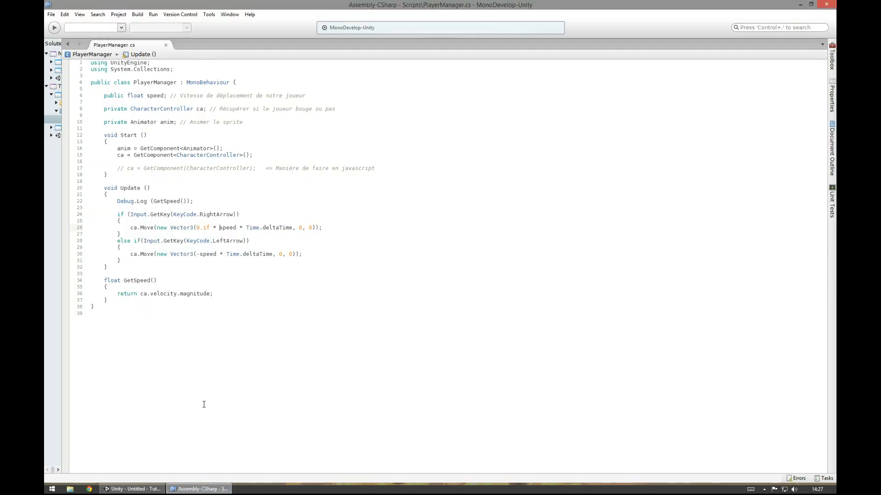
{"action": "left_click", "coordinate": [212, 293]}
{"action": "type", "text": "."}
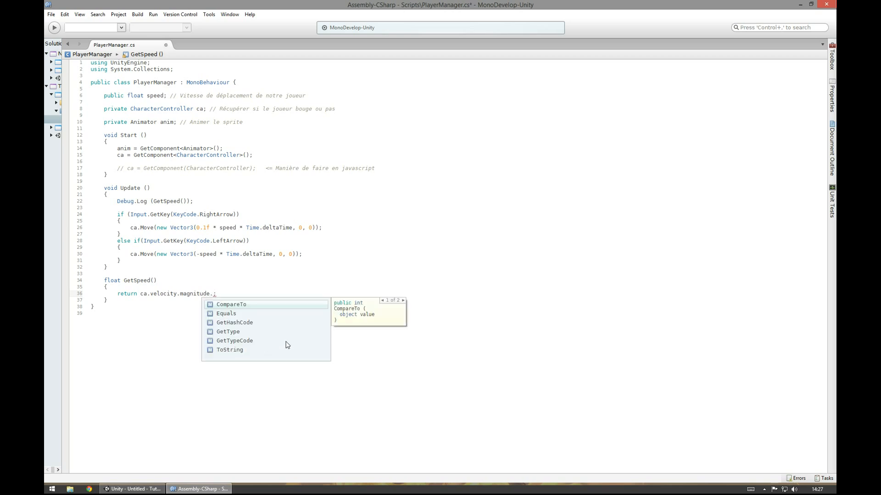
{"action": "key", "text": "BackSpace"}
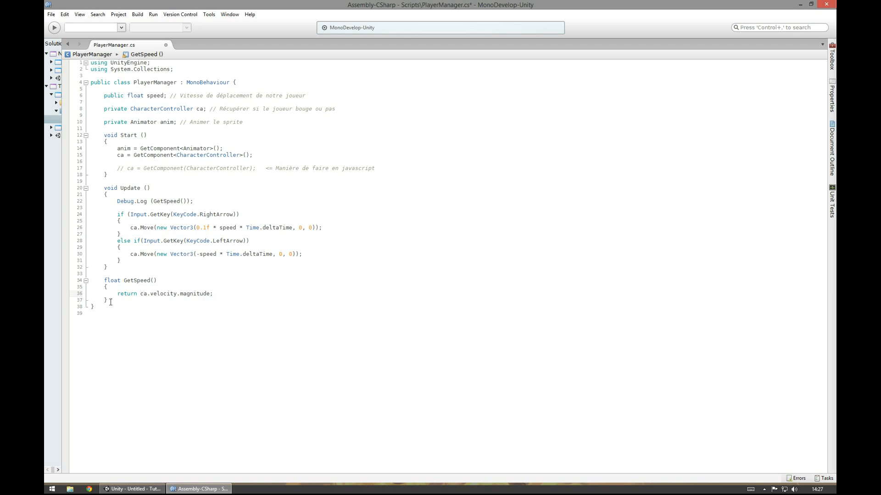
Step: Try to delete the GetSpeed method and the empty line left below Update
{"action": "left_click_drag", "start_coordinate": [77, 300], "coordinate": [75, 280]}
{"action": "key", "text": "Delete"}
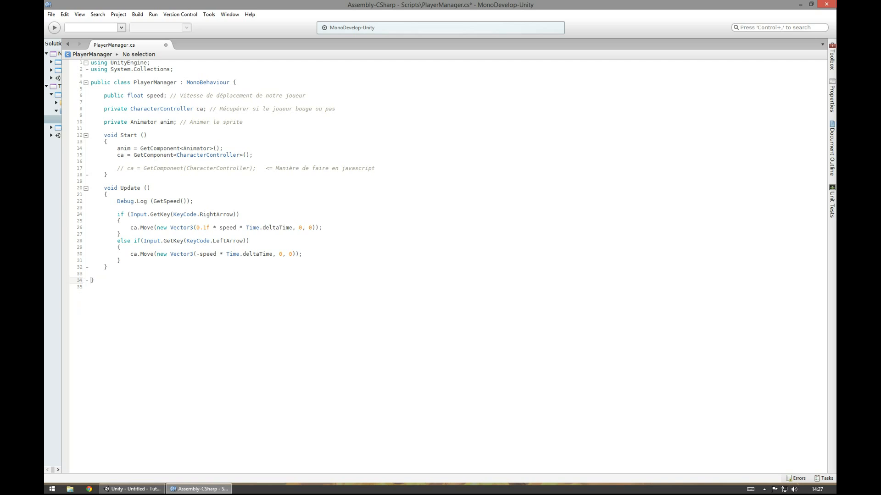
{"action": "left_click", "coordinate": [108, 273]}
{"action": "key", "text": "BackSpace"}
Step: Undo the script edits back to the transform.position += and -= new Vector3 movement lines in the RightArrow and LeftArrow branches
{"action": "left_click_drag", "start_coordinate": [131, 228], "coordinate": [355, 229]}
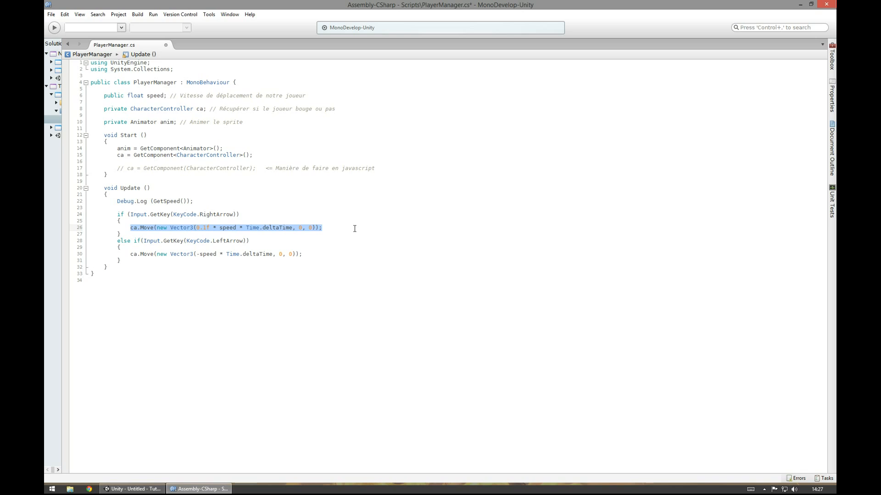
{"action": "key", "text": "ctrl+z"}
{"action": "key", "text": "ctrl+z"}
{"action": "key", "text": "ctrl+z"}
{"action": "key", "text": "ctrl+z"}
{"action": "key", "text": "ctrl+z"}
{"action": "key", "text": "ctrl+z"}
{"action": "key", "text": "ctrl+z"}
{"action": "key", "text": "ctrl+z"}
{"action": "key", "text": "ctrl+z"}
{"action": "key", "text": "ctrl+z"}
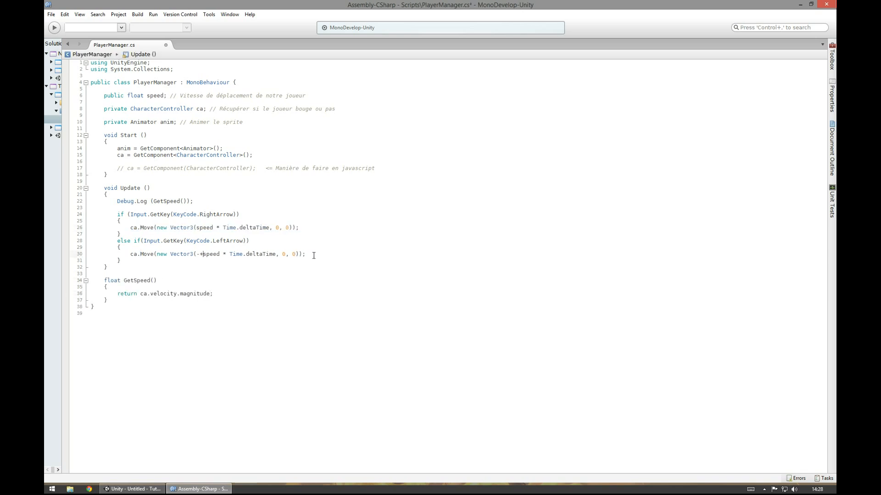
{"action": "key", "text": "ctrl+z"}
{"action": "key", "text": "ctrl+z"}
{"action": "key", "text": "ctrl+z"}
{"action": "key", "text": "ctrl+z"}
{"action": "key", "text": "ctrl+z"}
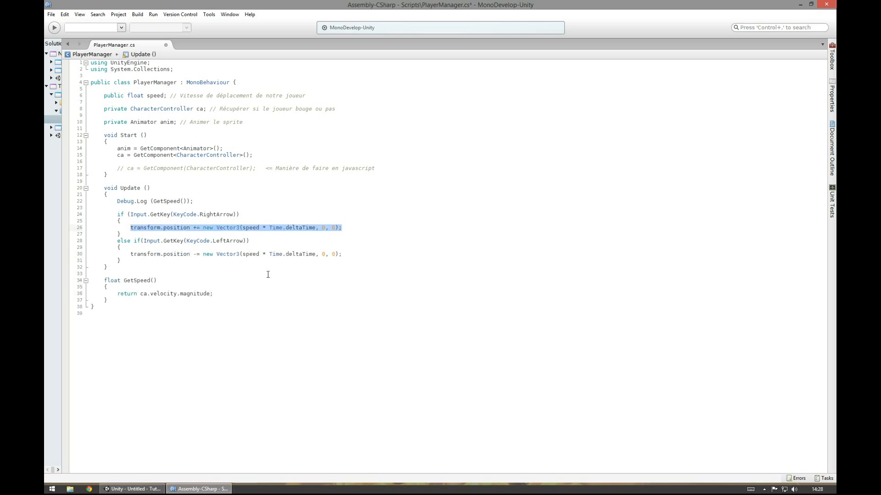
Step: Delete the whole GetSpeed method with the empty line above it, and save the script
{"action": "left_click_drag", "start_coordinate": [139, 302], "coordinate": [52, 276]}
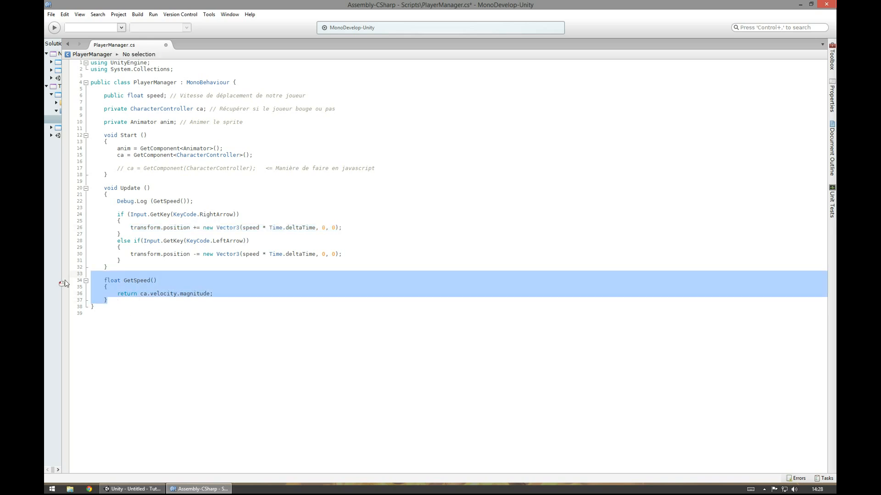
{"action": "key", "text": "Delete"}
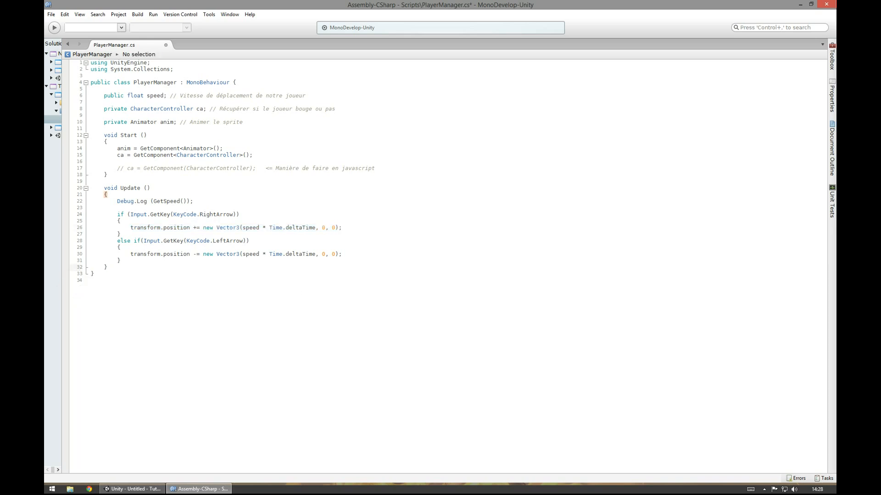
{"action": "key", "text": "ctrl+s"}
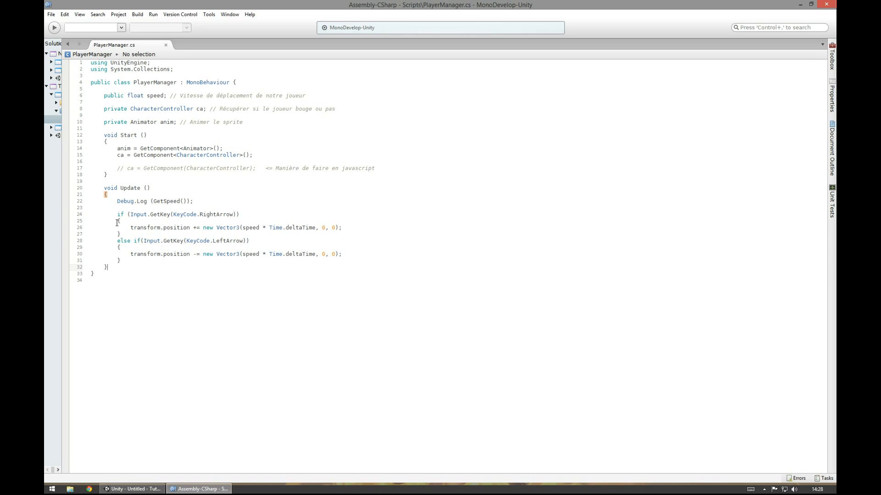
Step: Remove the Debug.Log (GetSpeed()) call and its blank line from the start of Update, and save the script
{"action": "left_click", "coordinate": [133, 489]}
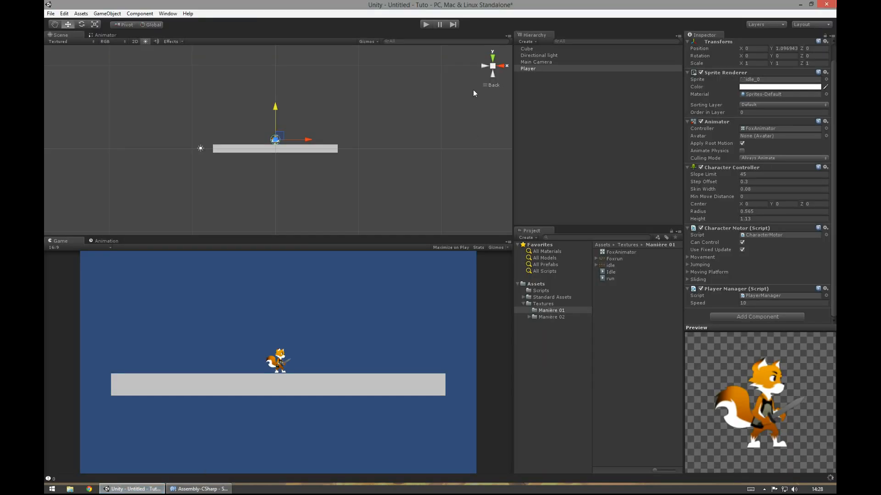
{"action": "left_click", "coordinate": [223, 489]}
{"action": "left_click_drag", "start_coordinate": [207, 201], "coordinate": [78, 202]}
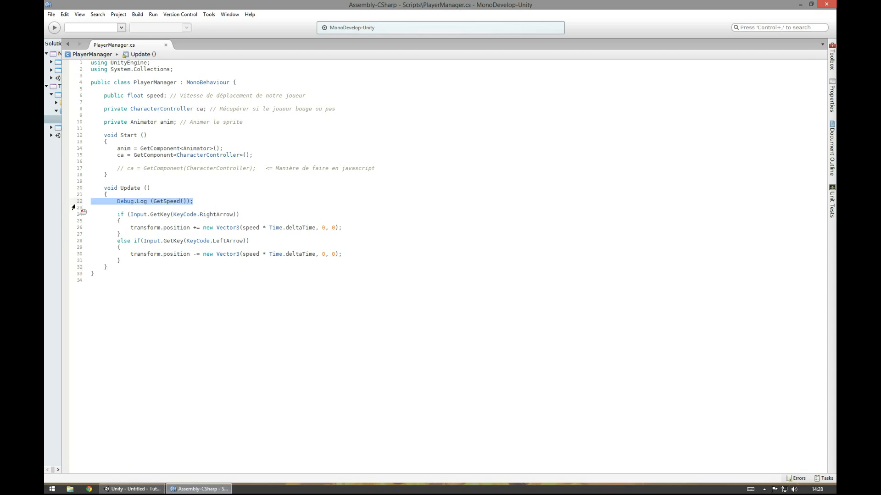
{"action": "key", "text": "BackSpace"}
{"action": "key", "text": "BackSpace"}
{"action": "key", "text": "BackSpace"}
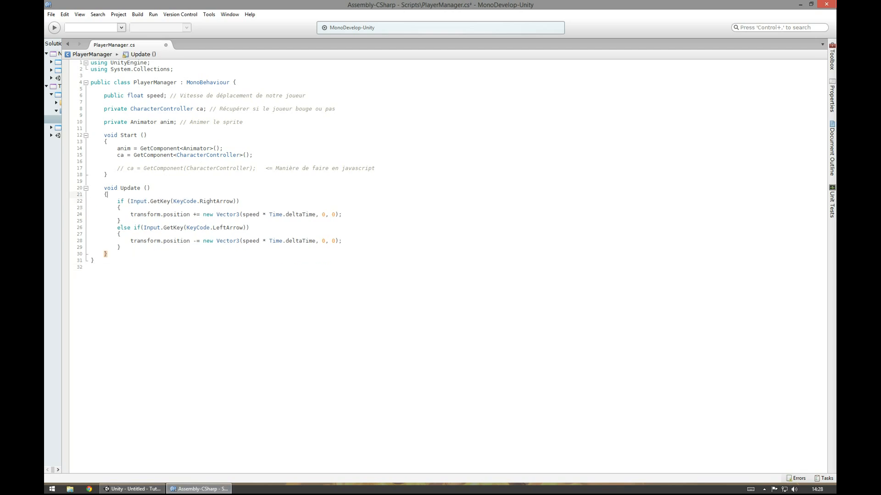
{"action": "key", "text": "ctrl+s"}
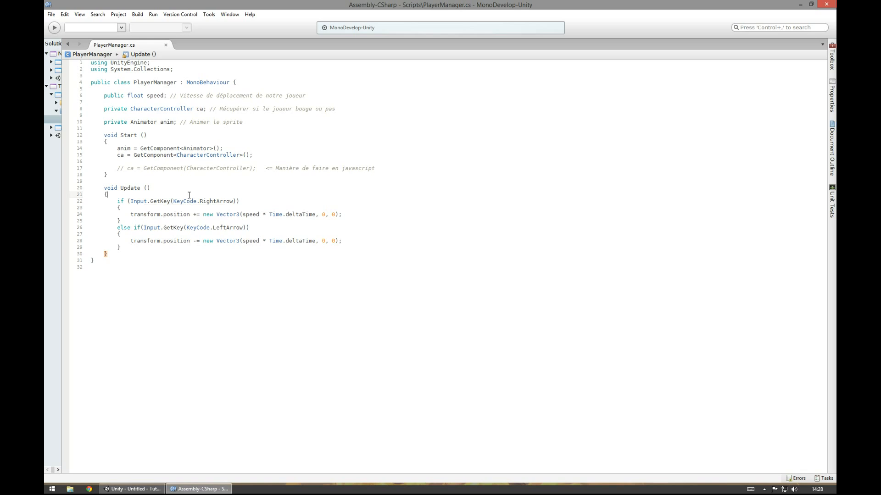
Step: Remove the empty line between the CharacterController and Animator declarations, and save the script
{"action": "left_click", "coordinate": [150, 117]}
{"action": "key", "text": "BackSpace"}
{"action": "key", "text": "BackSpace"}
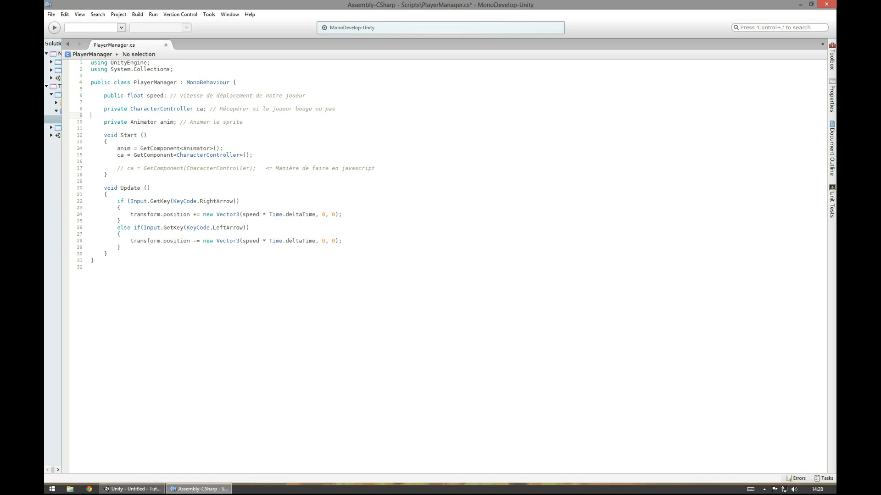
{"action": "left_click", "coordinate": [265, 115]}
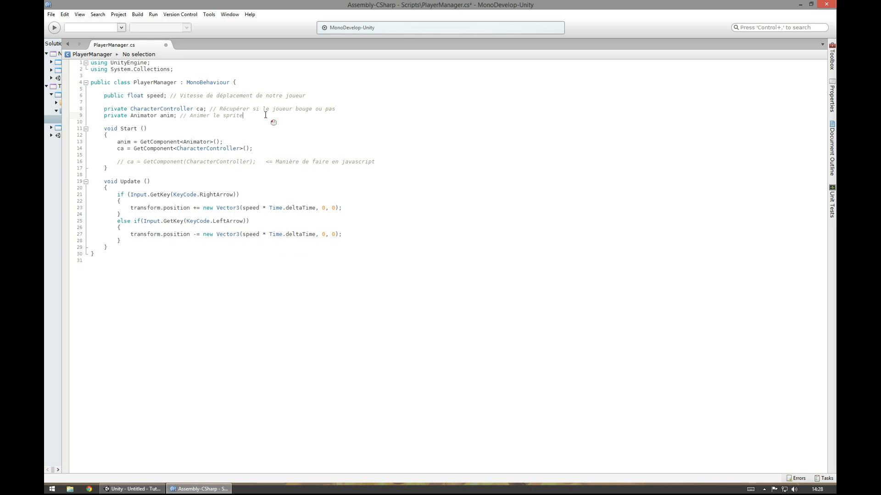
{"action": "key", "text": "ctrl+s"}
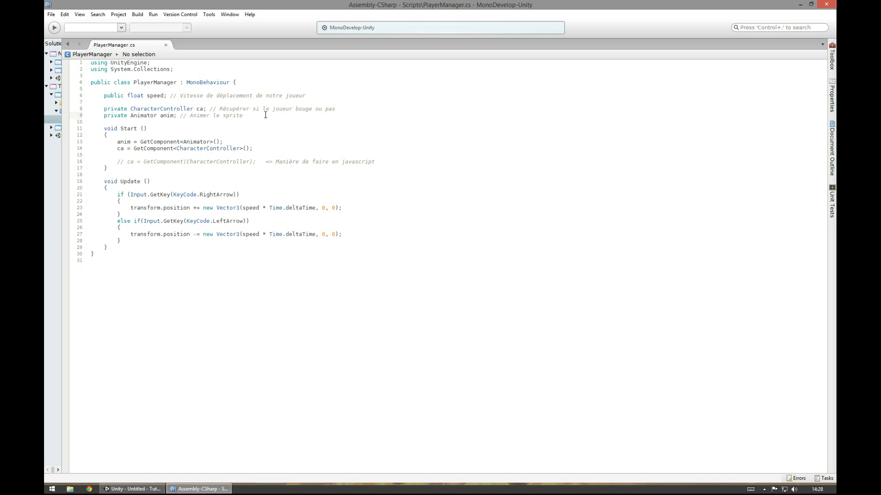
Step: Insert an empty line below the transform.position statement in the LeftArrow branch
{"action": "left_click", "coordinate": [256, 146]}
{"action": "left_click", "coordinate": [119, 166]}
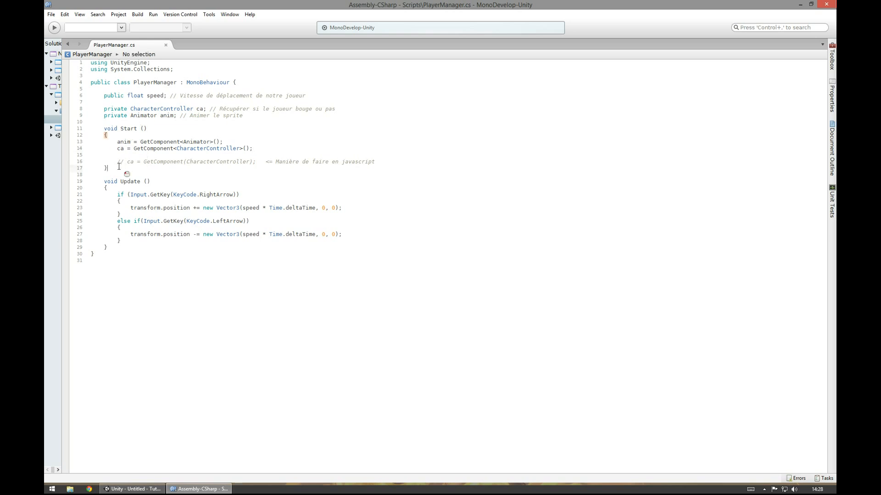
{"action": "left_click", "coordinate": [142, 128]}
{"action": "left_click", "coordinate": [129, 255]}
{"action": "left_click", "coordinate": [118, 195]}
{"action": "key", "text": "Up"}
{"action": "left_click", "coordinate": [355, 236]}
{"action": "key", "text": "Return"}
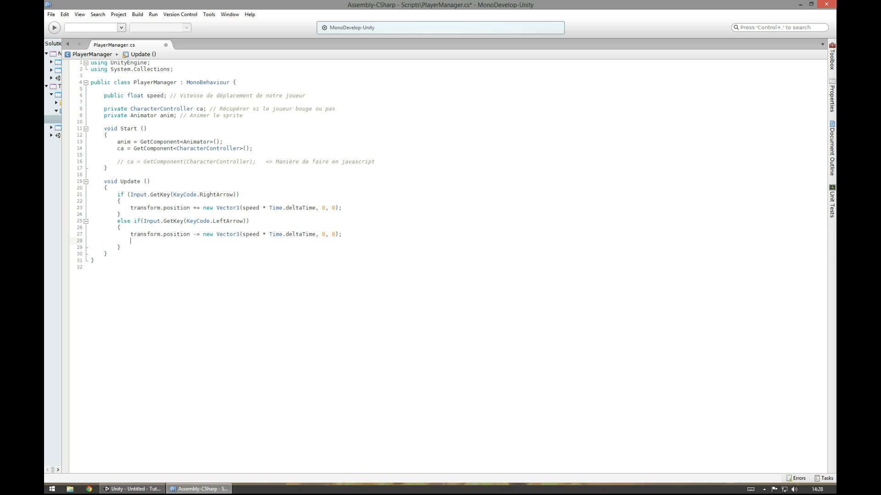
Step: Switch to Unity, run the game, and move the fox right and left repeatedly to test the transform.position movement
{"action": "key", "text": "alt+Tab"}
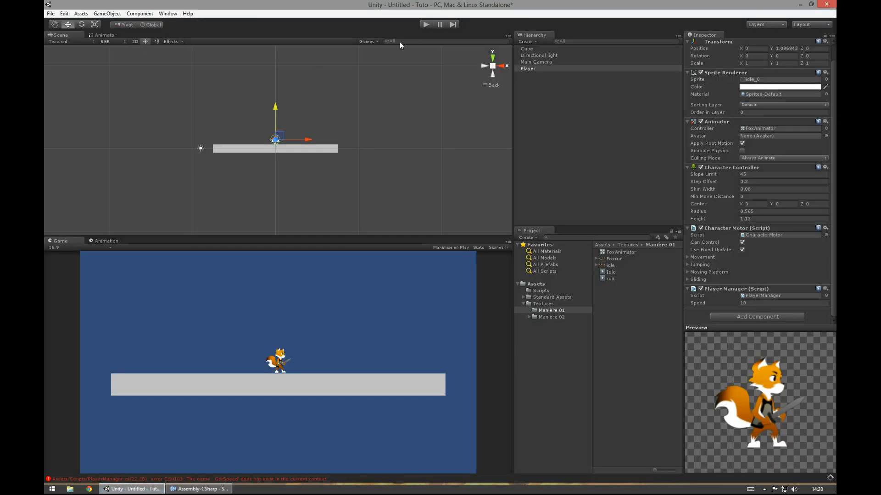
{"action": "left_click", "coordinate": [426, 25]}
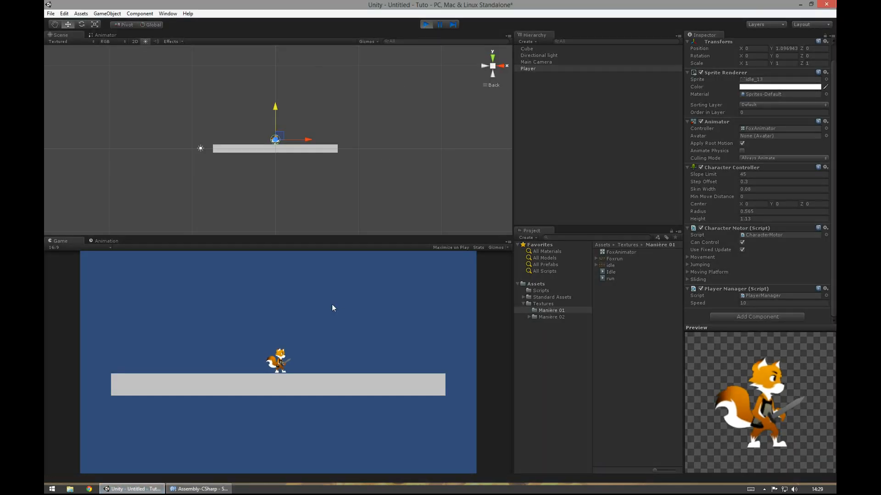
{"action": "key", "text": "Right"}
{"action": "key", "text": "Left"}
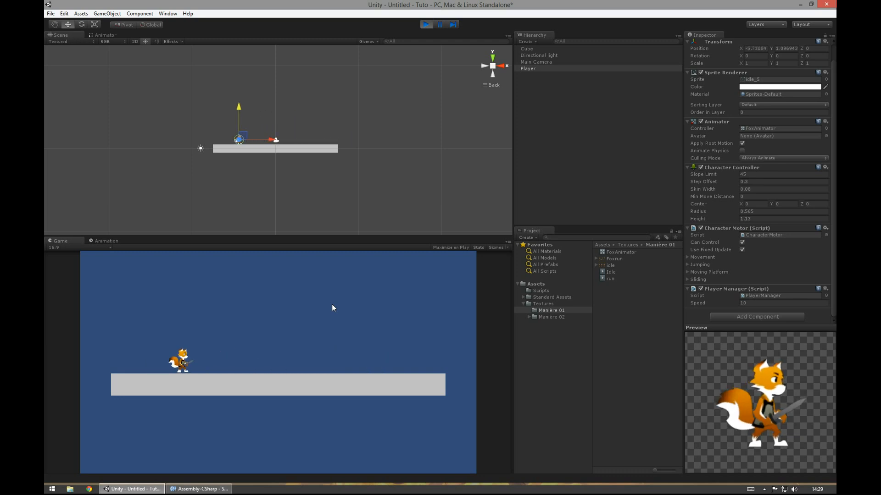
{"action": "key", "text": "Right"}
{"action": "key", "text": "Left"}
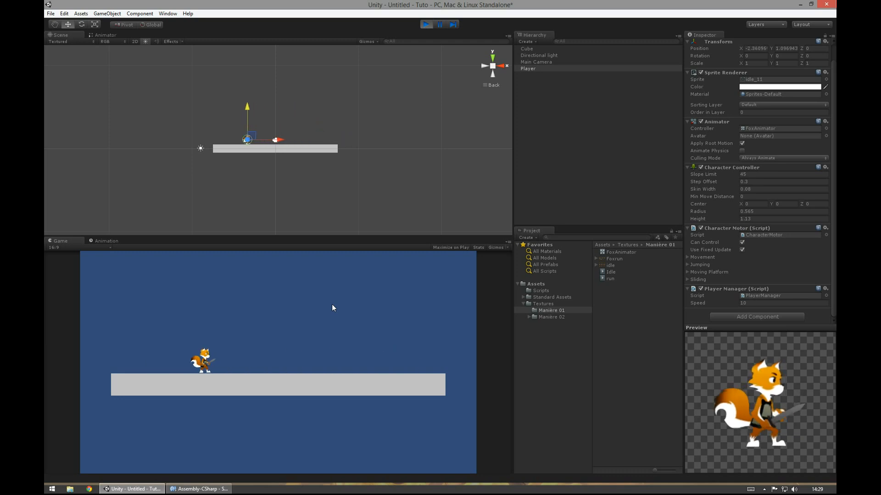
{"action": "key", "text": "Right"}
{"action": "key", "text": "Right"}
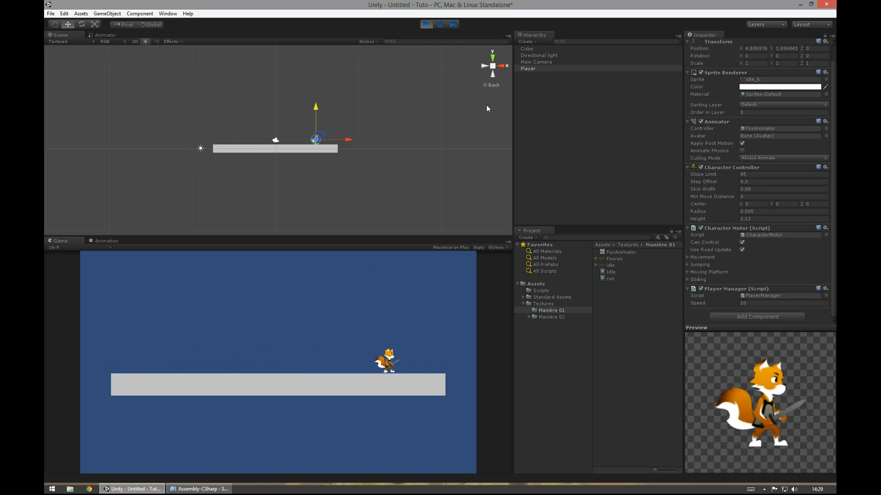
{"action": "key", "text": "Left"}
Step: Try a Player Manager Speed of 4 in the running game, stop the game, and set Speed to 4 in edit mode
{"action": "left_click", "coordinate": [756, 303]}
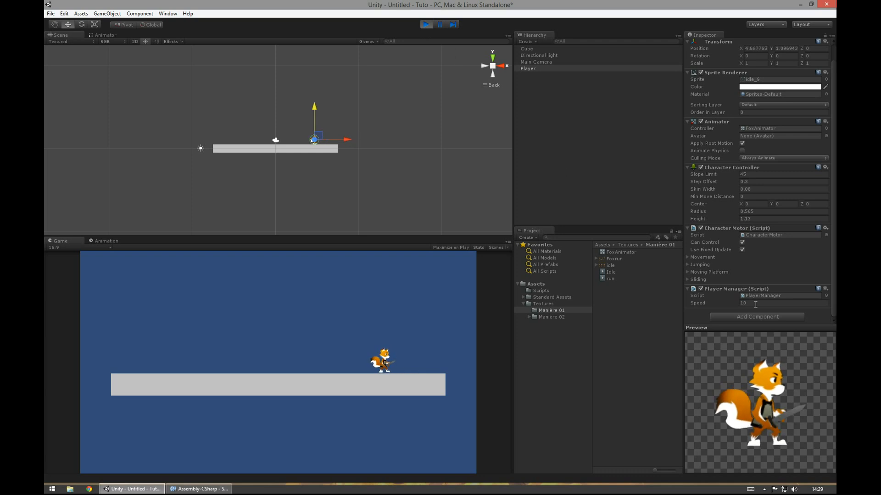
{"action": "type", "text": "4"}
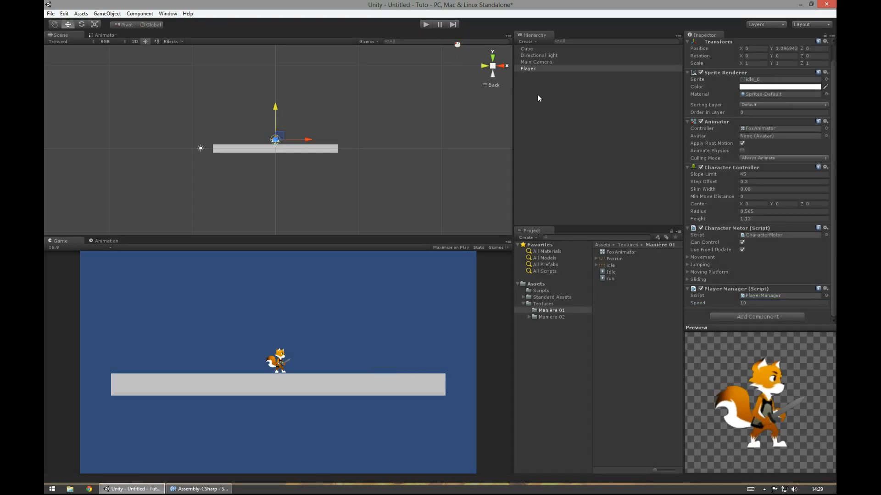
{"action": "key", "text": "ctrl+p"}
{"action": "left_click", "coordinate": [771, 306]}
{"action": "key", "text": "ctrl+a"}
{"action": "type", "text": "4"}
Step: Switch to MonoDevelop, try setting transform.localScale.x = -1; in the LeftArrow branch, save, and check the script in Unity
{"action": "left_click", "coordinate": [205, 489]}
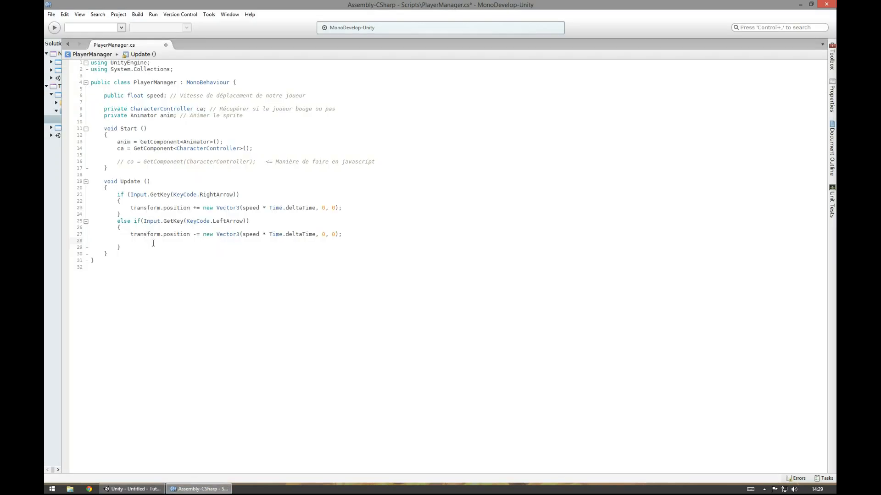
{"action": "type", "text": "trans"}
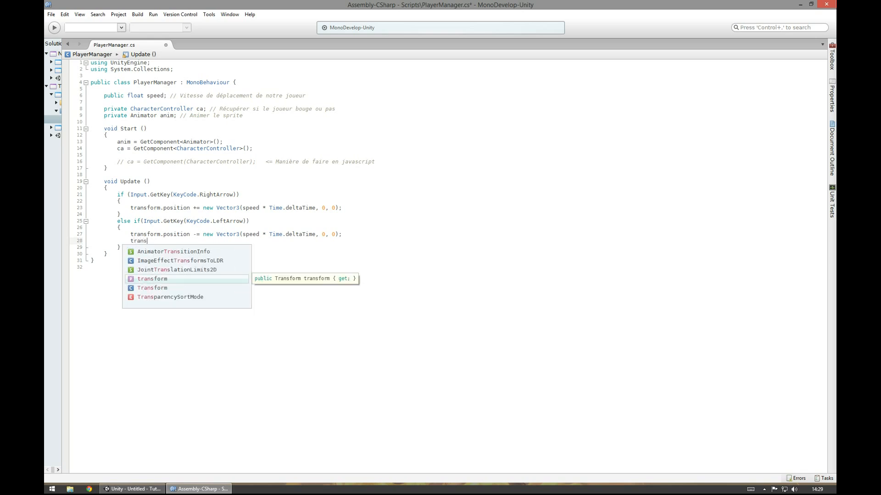
{"action": "type", "text": "form."}
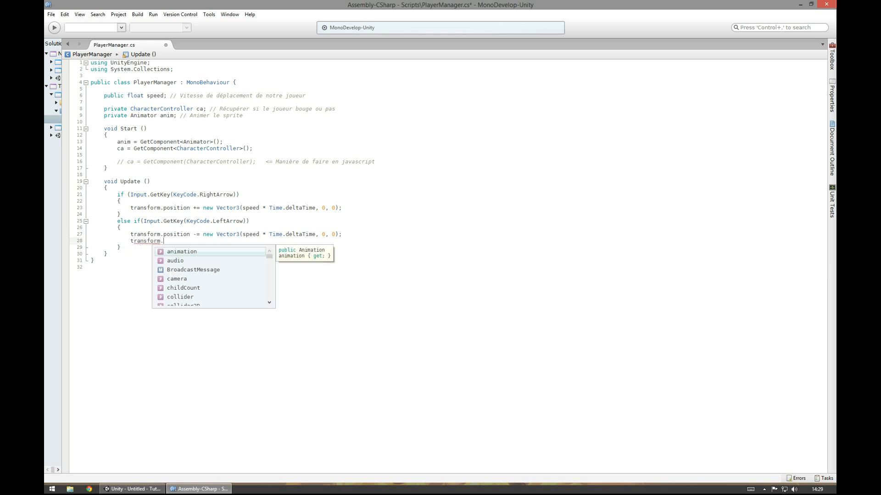
{"action": "type", "text": "l"}
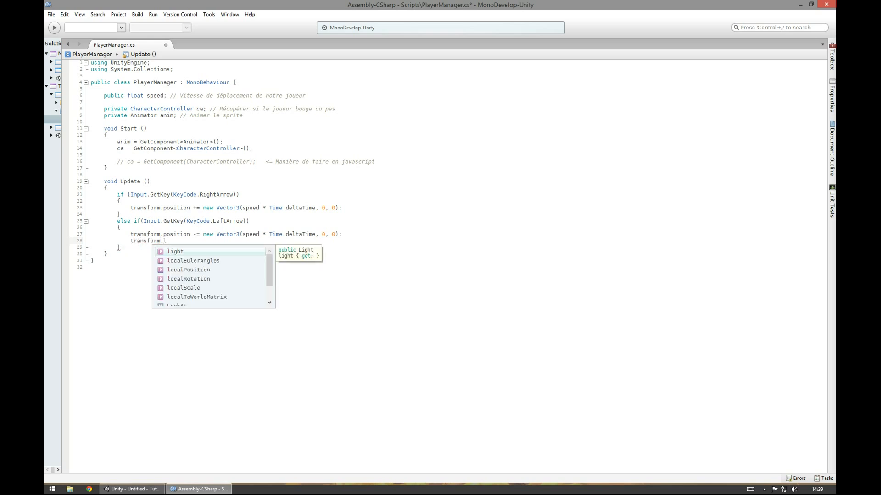
{"action": "type", "text": "oca"}
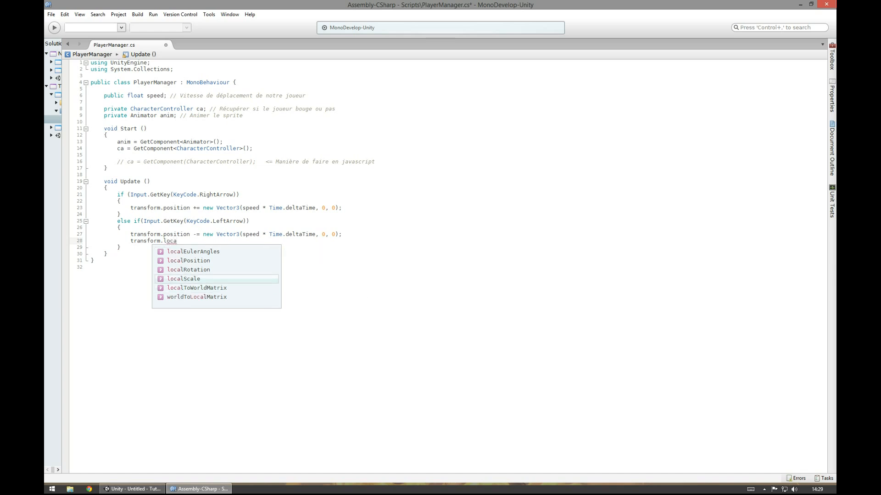
{"action": "key", "text": "Return"}
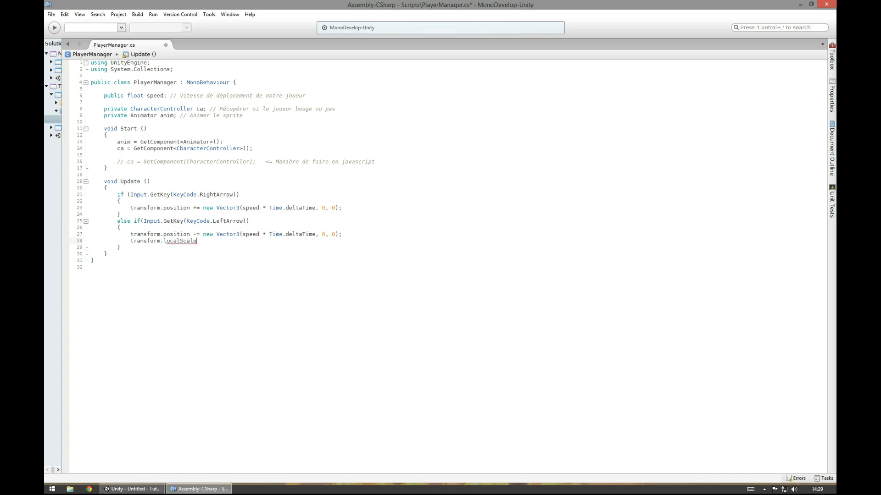
{"action": "type", "text": ".x"}
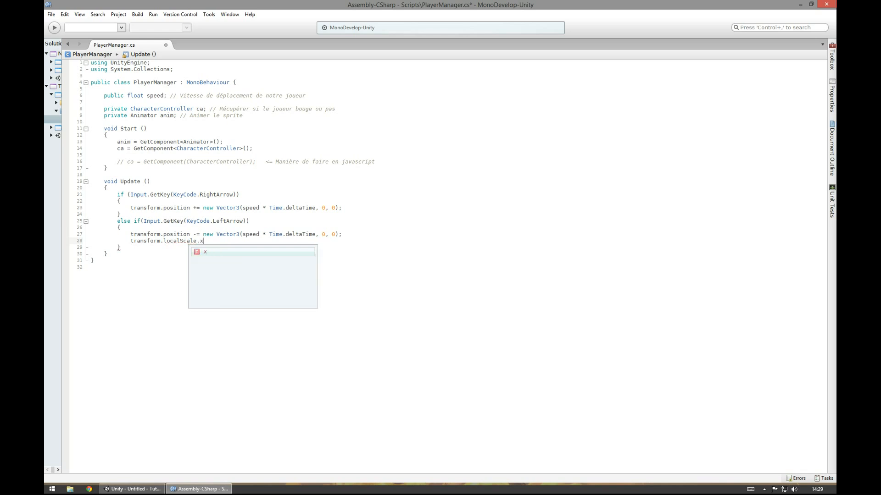
{"action": "key", "text": "Escape"}
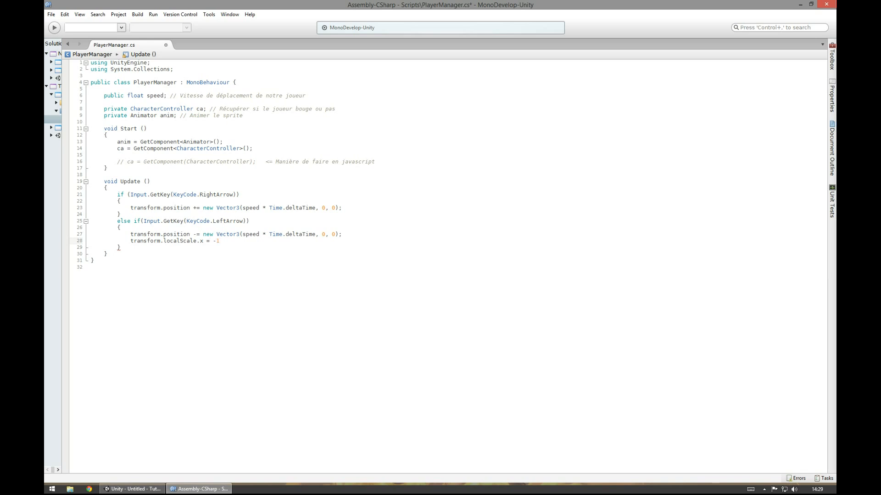
{"action": "key", "text": "ctrl+s"}
{"action": "left_click", "coordinate": [133, 489]}
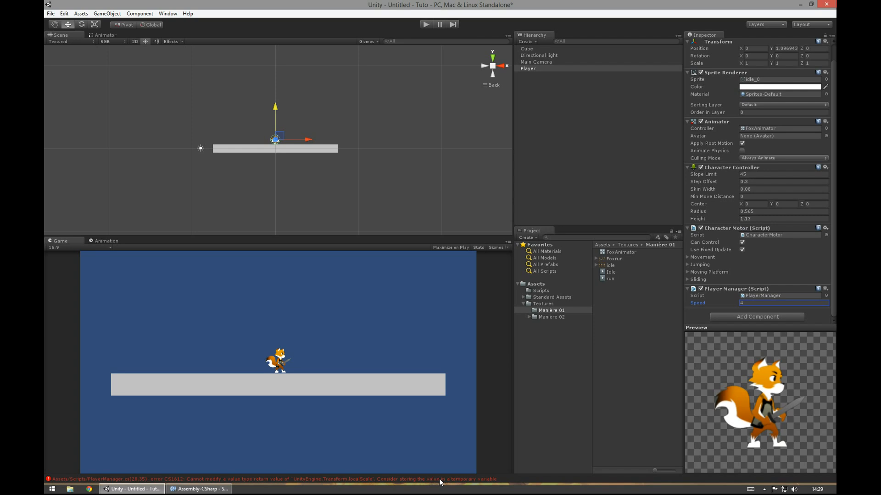
Step: Return to MonoDevelop and remove the localScale.x assignment from the LeftArrow branch
{"action": "left_click", "coordinate": [198, 489]}
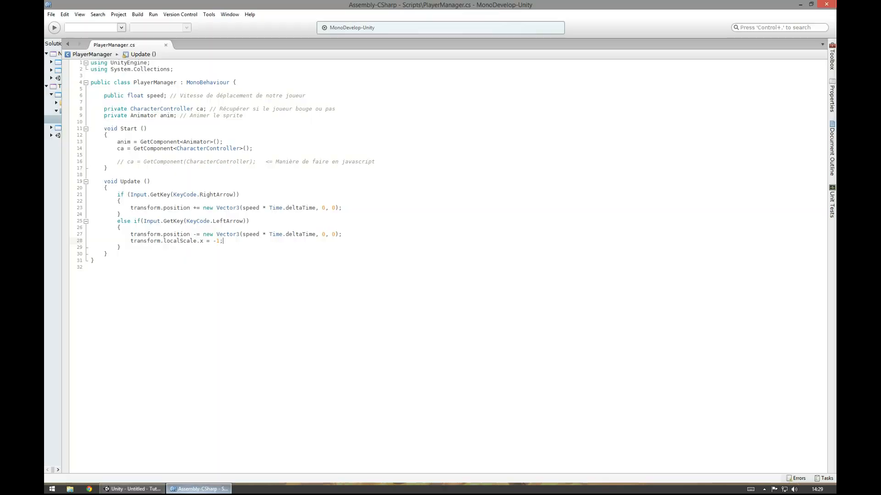
{"action": "left_click_drag", "start_coordinate": [225, 241], "coordinate": [140, 240]}
{"action": "left_click", "coordinate": [218, 246]}
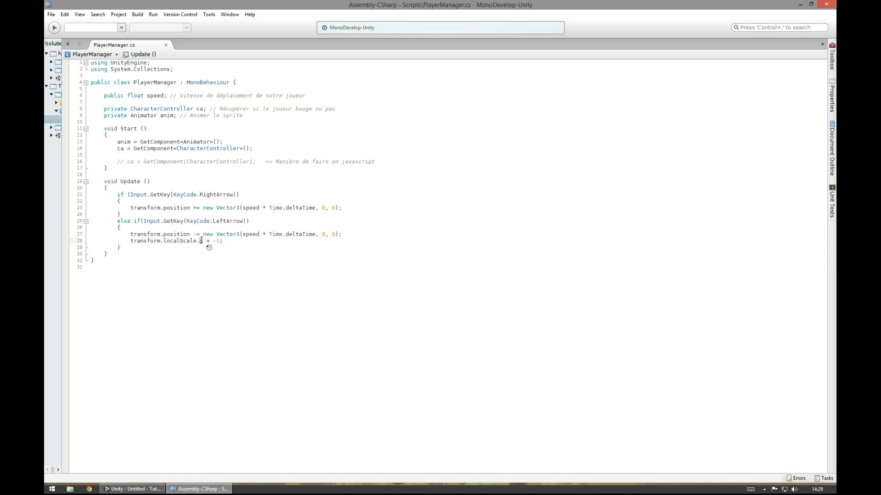
{"action": "double_click", "coordinate": [203, 241]}
{"action": "key", "text": "BackSpace"}
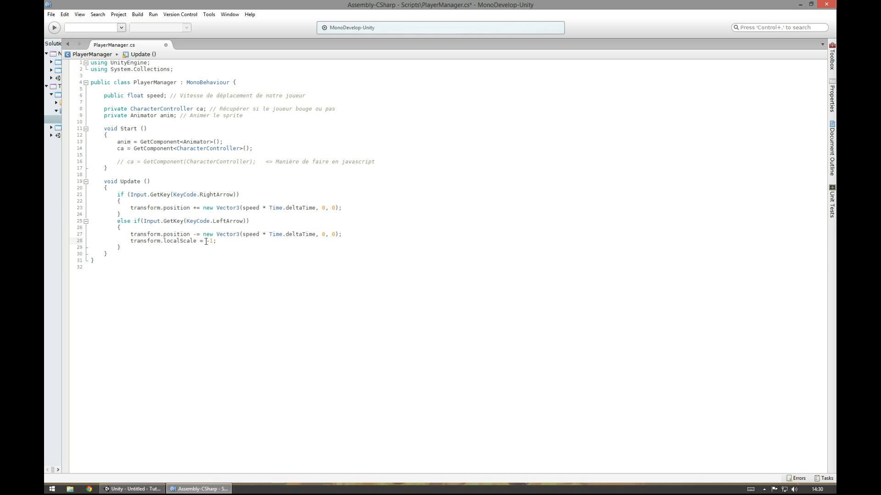
{"action": "left_click_drag", "start_coordinate": [206, 241], "coordinate": [214, 241]}
{"action": "key", "text": "BackSpace"}
{"action": "key", "text": "BackSpace"}
{"action": "key", "text": "BackSpace"}
{"action": "key", "text": "BackSpace"}
{"action": "left_click_drag", "start_coordinate": [207, 239], "coordinate": [135, 244]}
Step: Write transform.localScale = new Vector3(-1, 1, 1); below the transform.position statement in the LeftArrow branch, and save the script
{"action": "type", "text": "transform"}
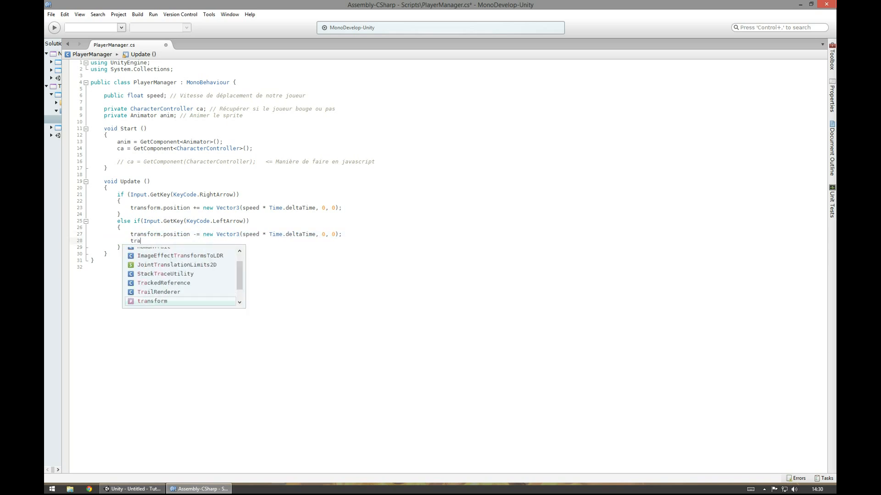
{"action": "key", "text": "Escape"}
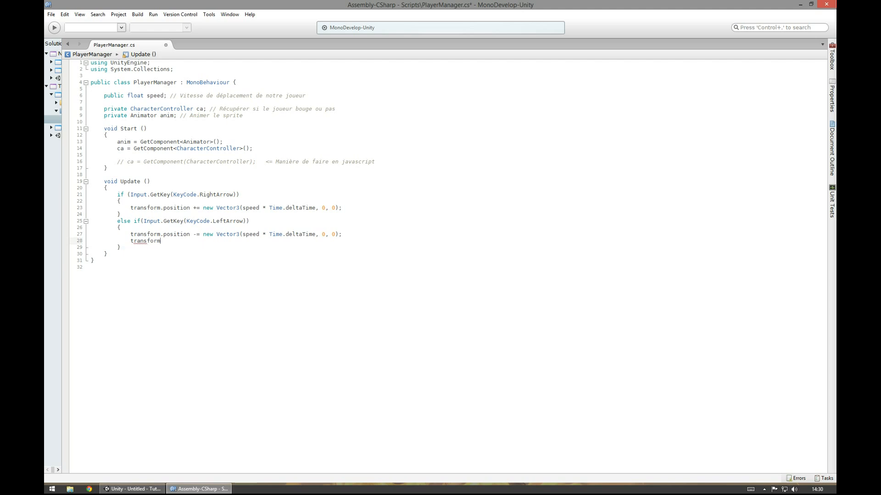
{"action": "type", "text": ".sc"}
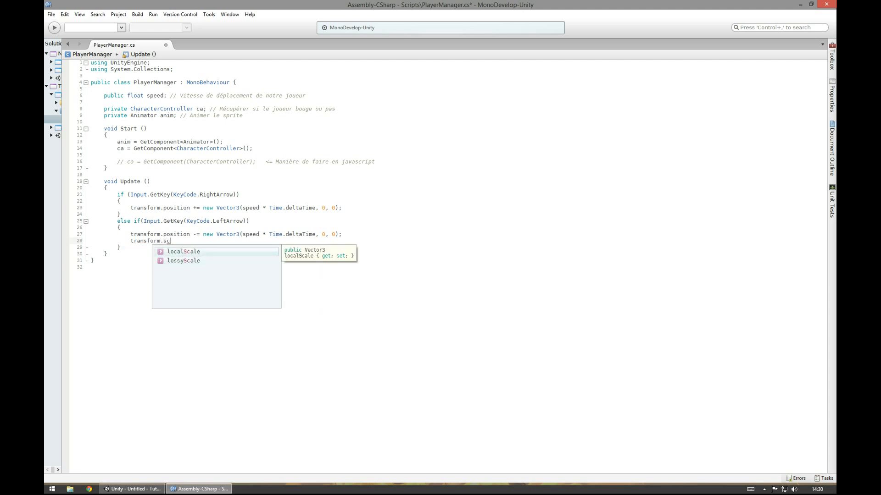
{"action": "key", "text": "Return"}
{"action": "type", "text": "= "}
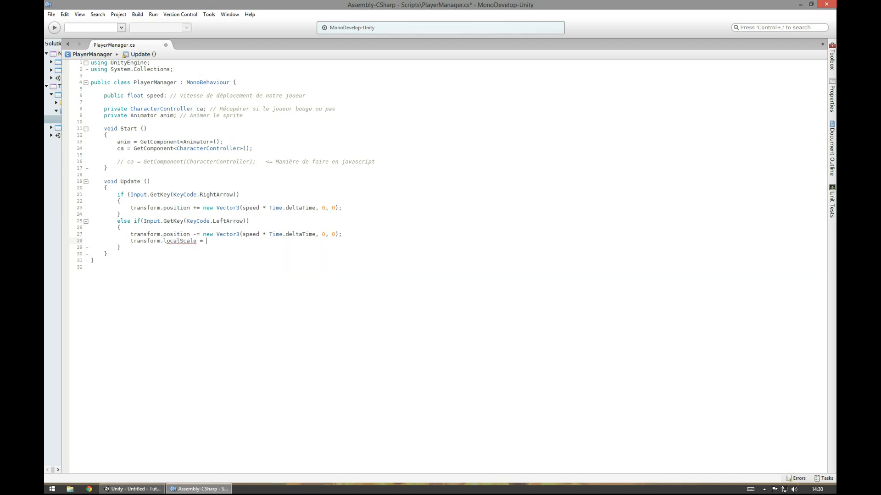
{"action": "type", "text": "new "}
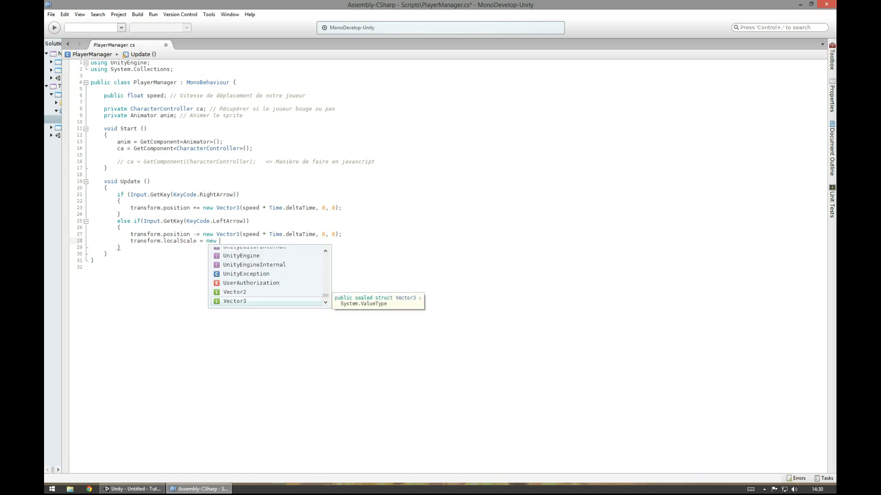
{"action": "type", "text": "Vector"}
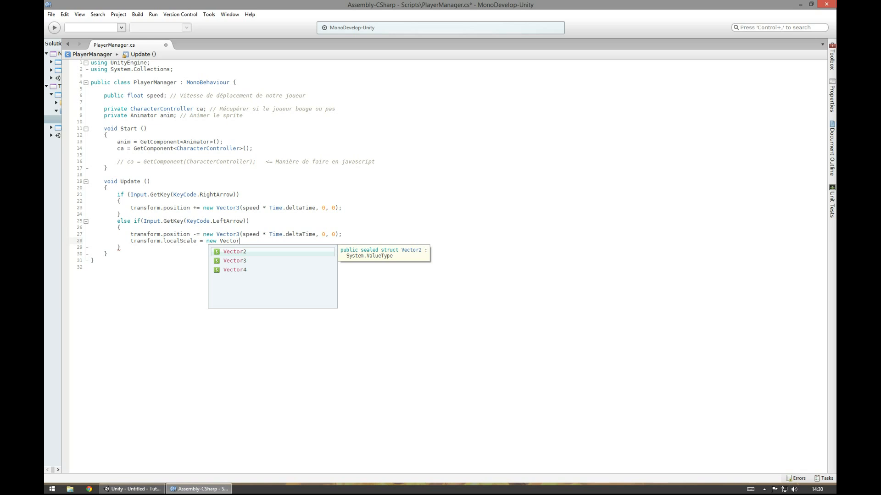
{"action": "type", "text": "3("}
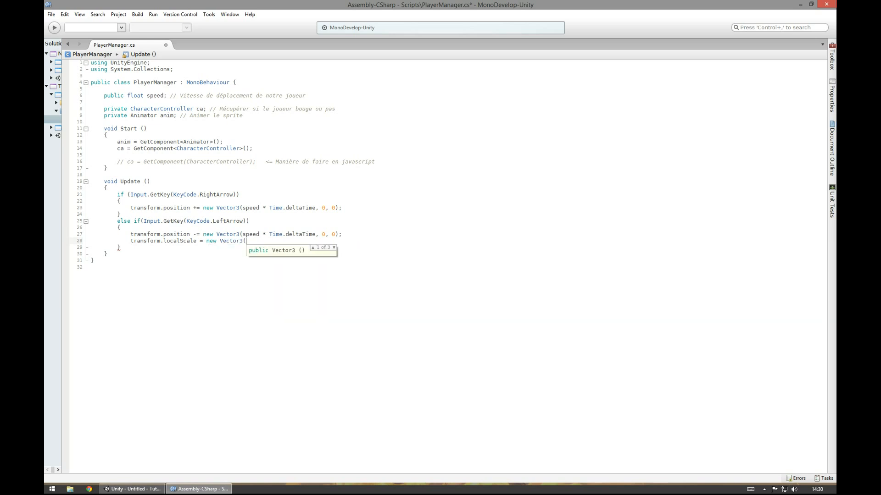
{"action": "left_click", "coordinate": [132, 242]}
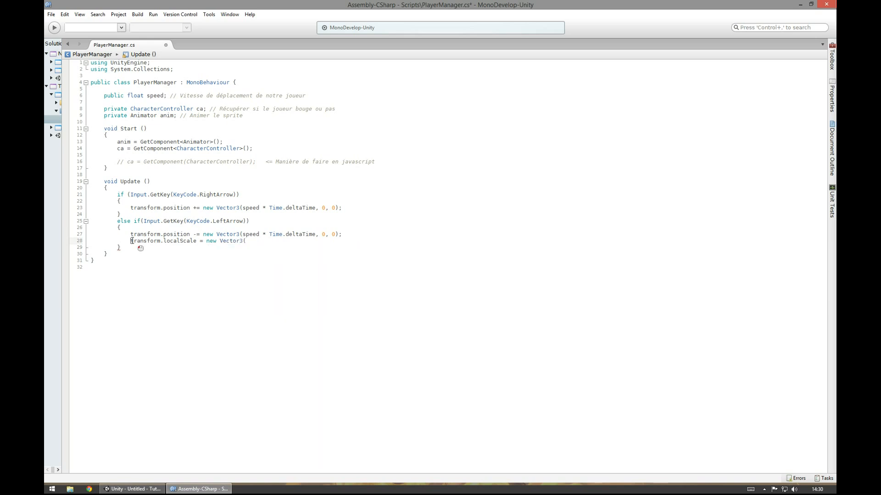
{"action": "left_click", "coordinate": [253, 243]}
{"action": "type", "text": "-1,"}
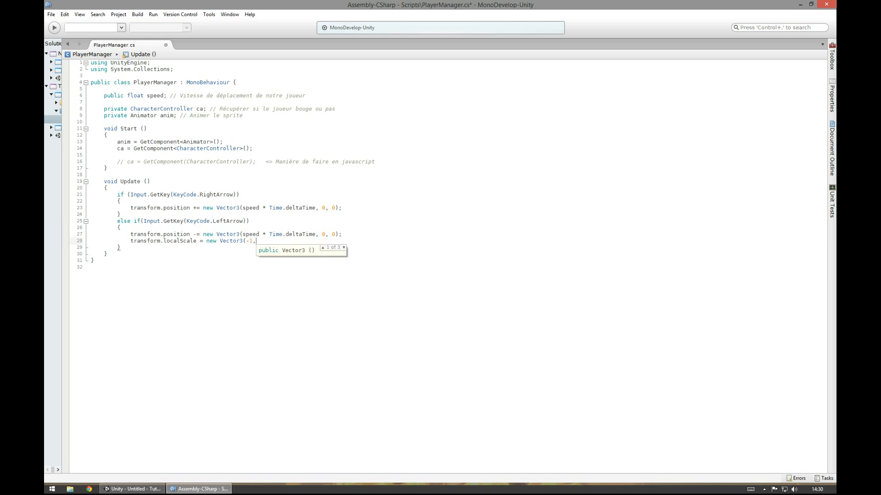
{"action": "type", "text": " 1, 1"}
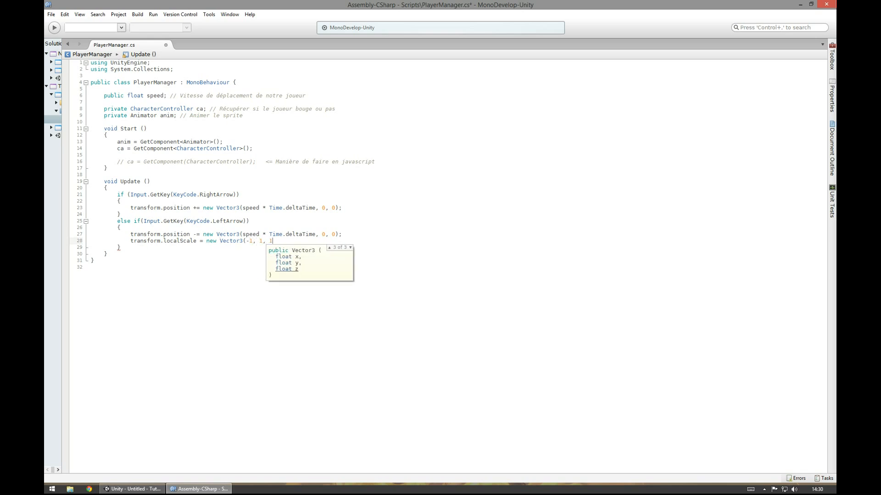
{"action": "type", "text": ");"}
{"action": "key", "text": "ctrl+s"}
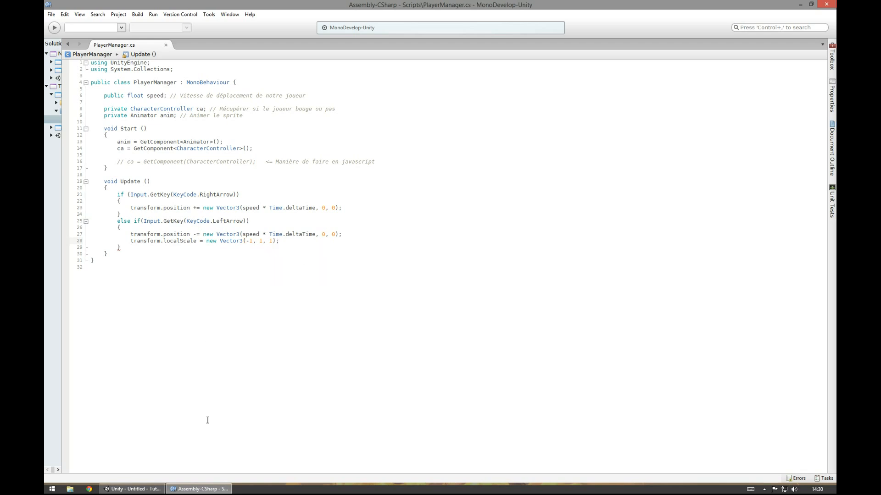
Step: Switch to Unity, run the game, and move the fox left and right to test the sprite flip
{"action": "key", "text": "alt+Tab"}
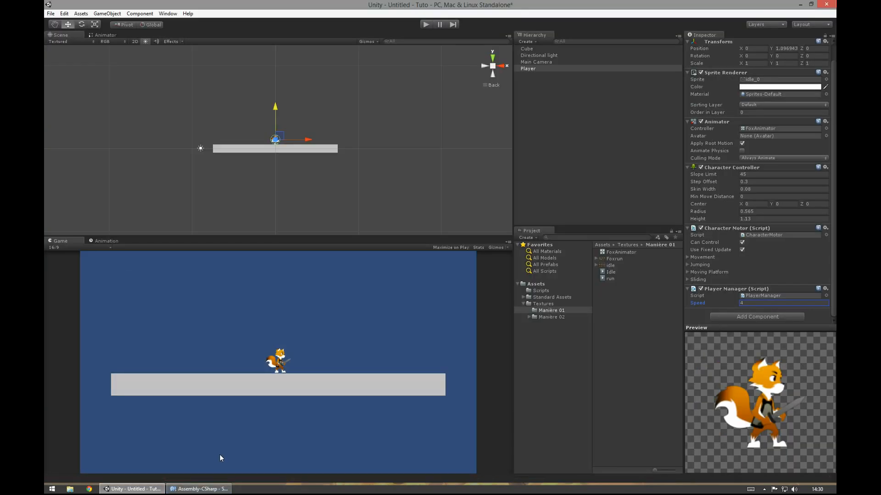
{"action": "left_click", "coordinate": [197, 489]}
{"action": "left_click", "coordinate": [198, 489]}
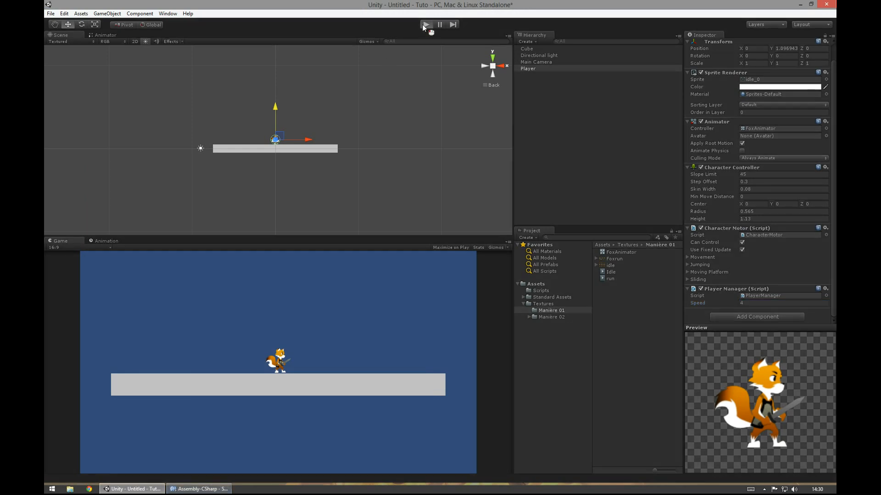
{"action": "left_click", "coordinate": [423, 25]}
{"action": "key", "text": "Left"}
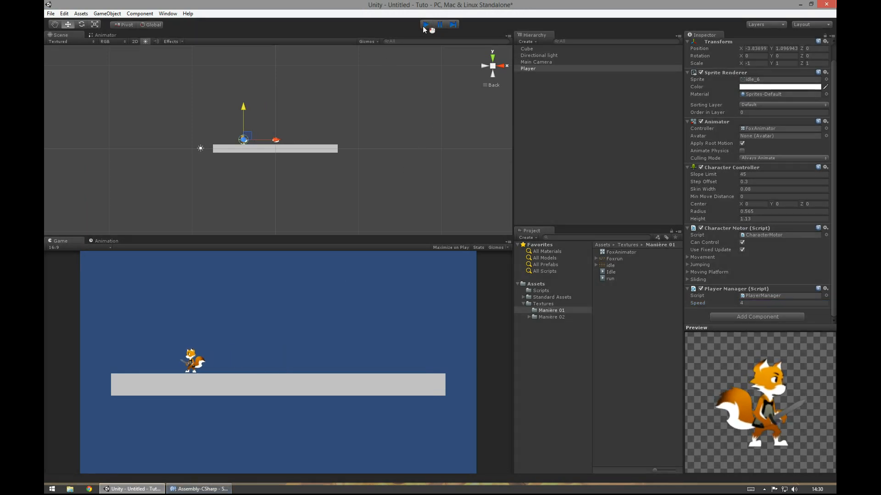
{"action": "key", "text": "Right"}
Step: Return to MonoDevelop, copy the transform.localScale statement below the transform.position statement in the RightArrow branch, and save
{"action": "left_click", "coordinate": [198, 489]}
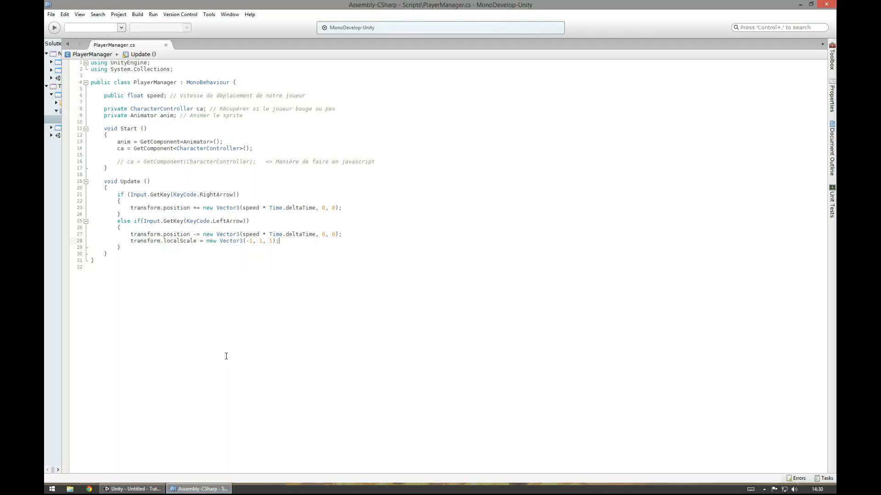
{"action": "left_click_drag", "start_coordinate": [280, 241], "coordinate": [131, 242]}
{"action": "key", "text": "ctrl+c"}
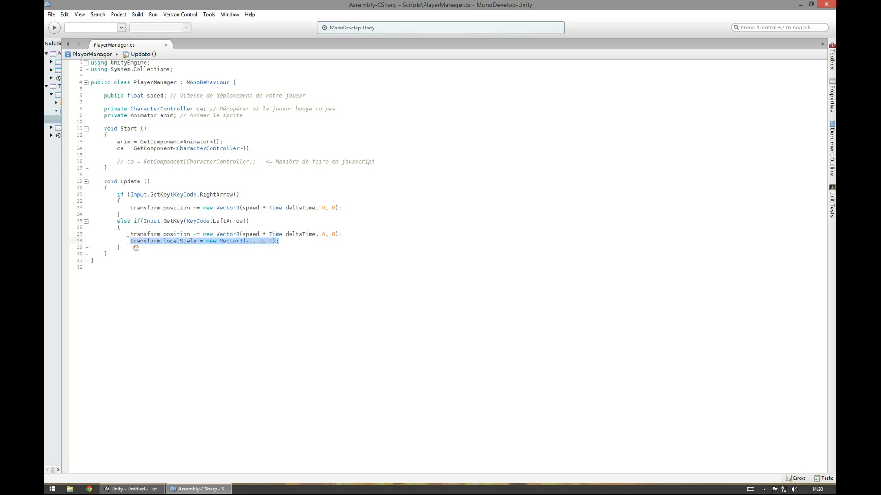
{"action": "left_click", "coordinate": [345, 209]}
{"action": "key", "text": "Return"}
{"action": "key", "text": "ctrl+v"}
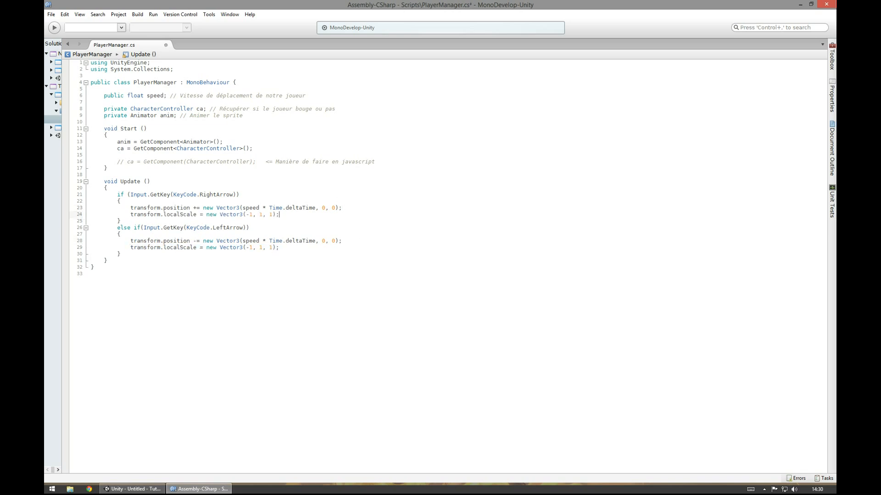
{"action": "key", "text": "ctrl+s"}
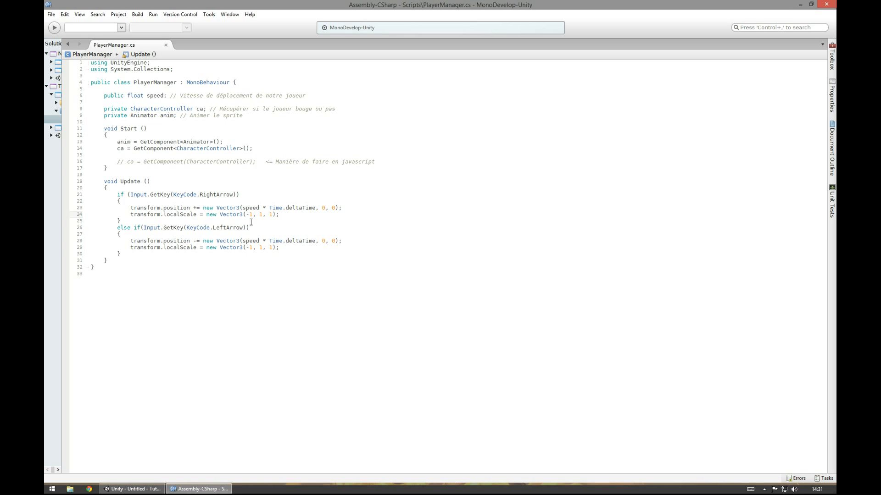
Step: Change the RightArrow branch's localScale vector to Vector3(1, 1, 1) and save the script
{"action": "left_click_drag", "start_coordinate": [247, 215], "coordinate": [250, 215]}
{"action": "key", "text": "BackSpace"}
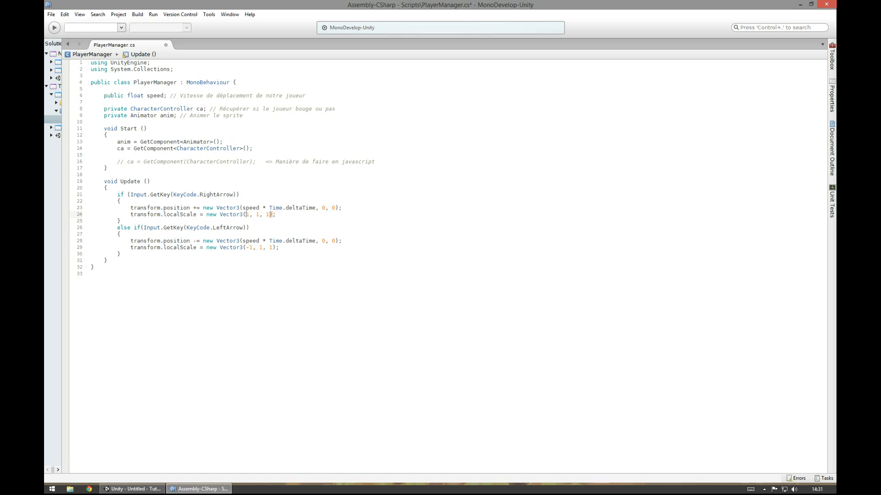
{"action": "key", "text": "ctrl+s"}
Step: Insert an empty line above the localScale statement in both arrow branches, save the script, and switch to Unity
{"action": "left_click", "coordinate": [131, 215]}
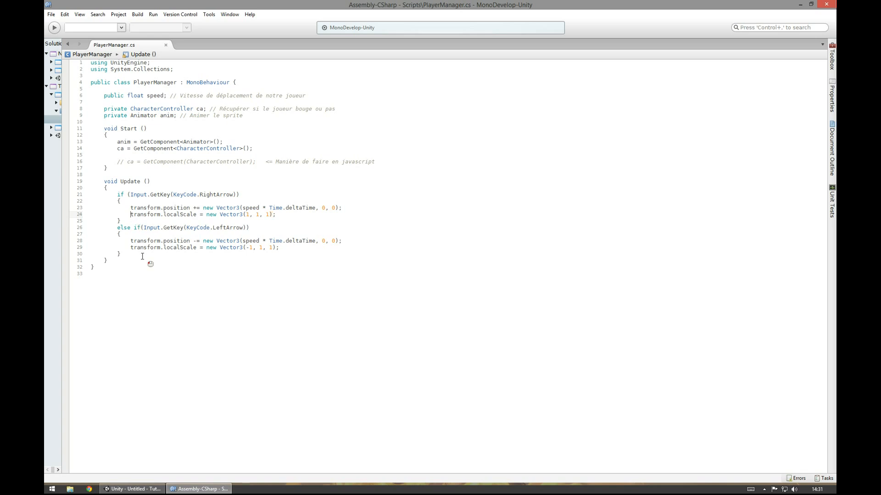
{"action": "key", "text": "Return"}
{"action": "left_click", "coordinate": [131, 254]}
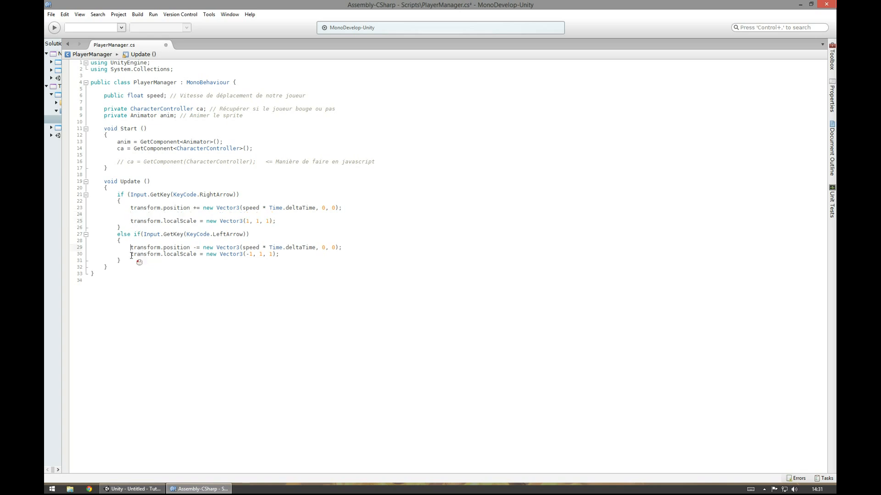
{"action": "key", "text": "Return"}
{"action": "key", "text": "ctrl+s"}
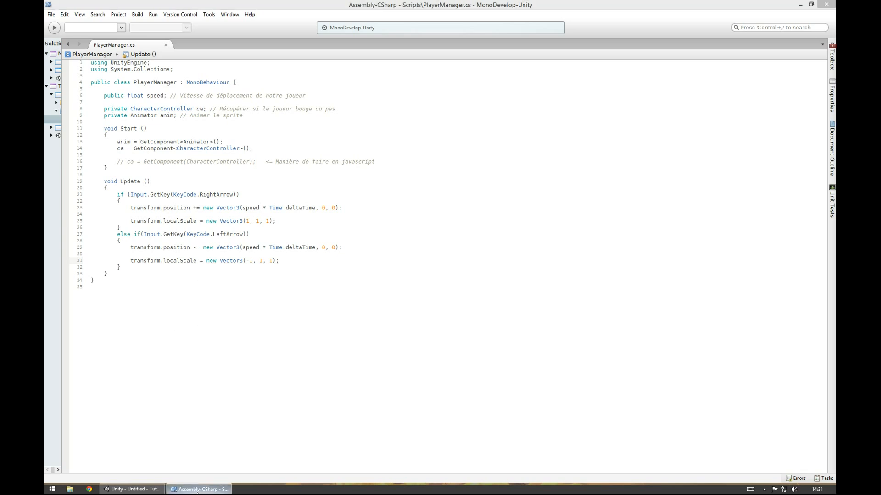
{"action": "left_click", "coordinate": [133, 489]}
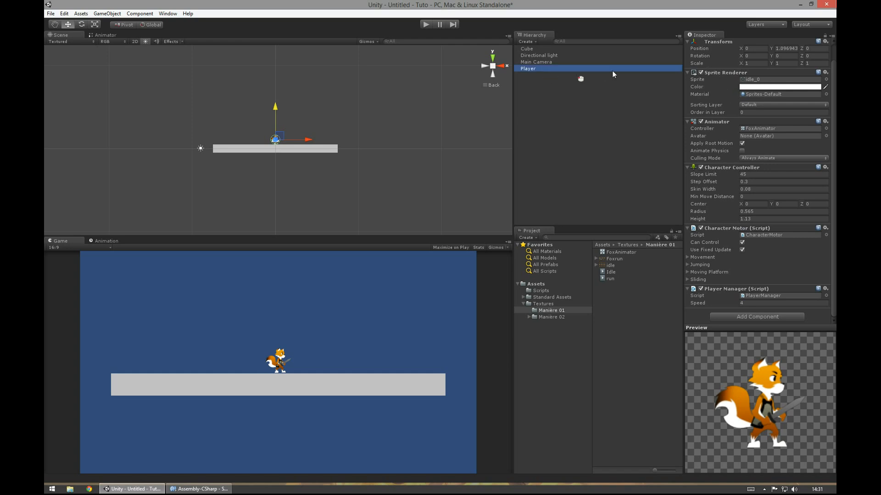
Step: Set the Player's X scale to -1 to preview the mirrored fox, and restore it to 1
{"action": "left_click", "coordinate": [748, 63]}
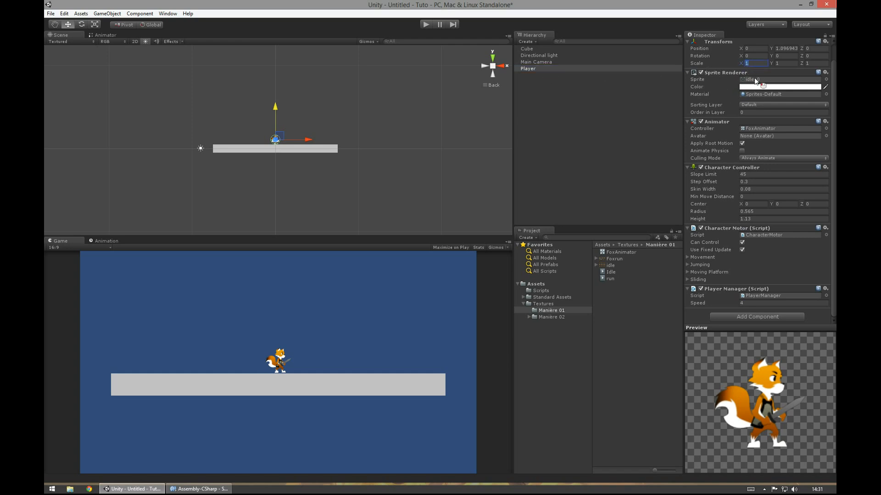
{"action": "type", "text": "-1"}
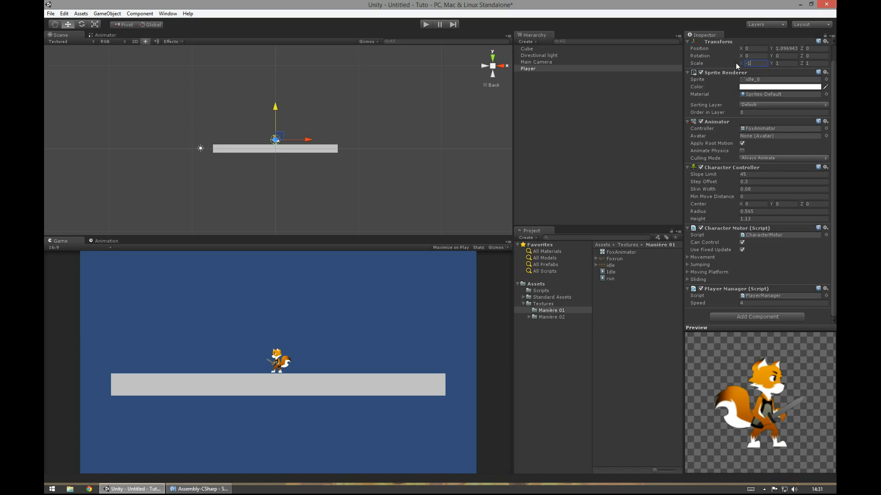
{"action": "mouse_move", "coordinate": [737, 63]}
{"action": "left_mouse_down"}
{"action": "mouse_move", "coordinate": [717, 61]}
{"action": "mouse_move", "coordinate": [772, 62]}
{"action": "mouse_move", "coordinate": [730, 56]}
{"action": "mouse_move", "coordinate": [764, 55]}
{"action": "mouse_move", "coordinate": [731, 54]}
{"action": "mouse_move", "coordinate": [758, 58]}
{"action": "mouse_move", "coordinate": [745, 59]}
{"action": "left_mouse_up"}
{"action": "left_click", "coordinate": [762, 64]}
{"action": "type", "text": "1"}
Step: Switch to MonoDevelop and append the comment "// permet de ragarder dans la direction de déplacement" to the LeftArrow branch's localScale statement
{"action": "left_click", "coordinate": [199, 489]}
{"action": "left_click", "coordinate": [282, 260]}
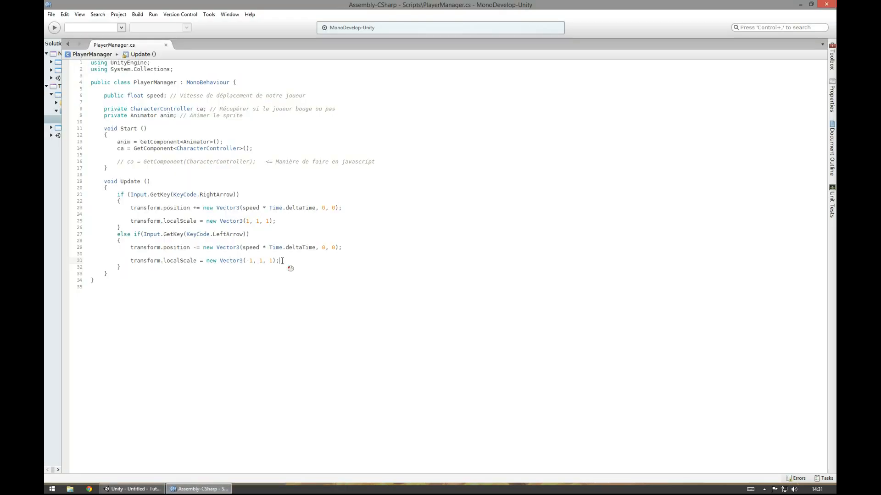
{"action": "type", "text": "// "}
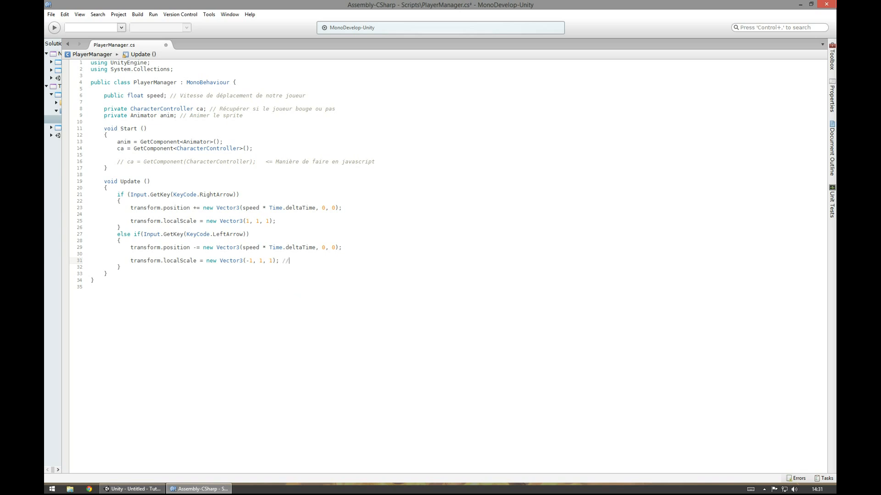
{"action": "type", "text": "permet de"}
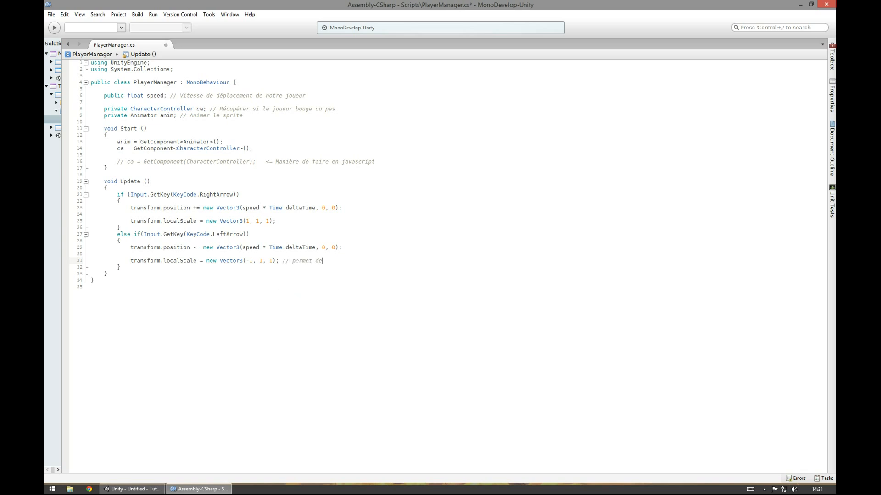
{"action": "type", "text": " ragarder dans la direction de déplacement"}
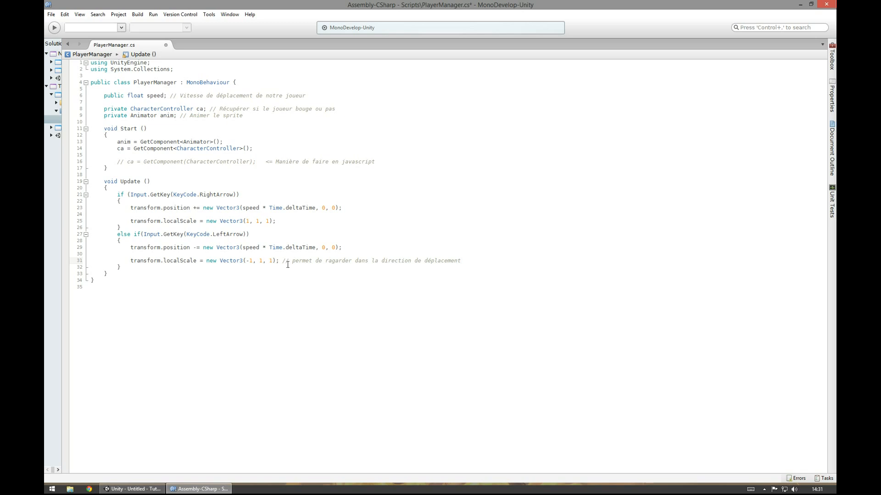
Step: Copy the direction comment to the end of the RightArrow branch's localScale statement and save the script
{"action": "left_click_drag", "start_coordinate": [282, 260], "coordinate": [473, 263]}
{"action": "key", "text": "ctrl+c"}
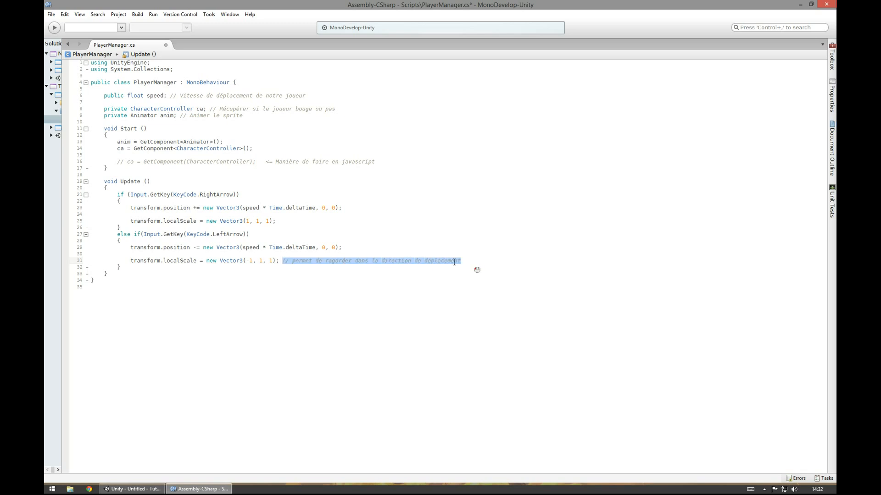
{"action": "left_click", "coordinate": [283, 220]}
{"action": "key", "text": "ctrl+v"}
{"action": "key", "text": "ctrl+s"}
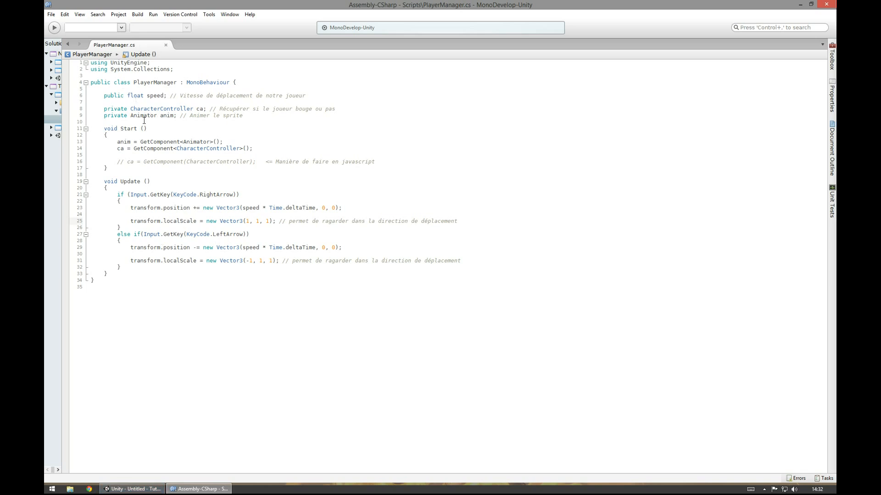
Step: Examine the anim variable's declaration and assignment, and switch to Unity to examine the speed parameter in the Animator
{"action": "double_click", "coordinate": [167, 116]}
{"action": "double_click", "coordinate": [125, 142]}
{"action": "left_click", "coordinate": [133, 489]}
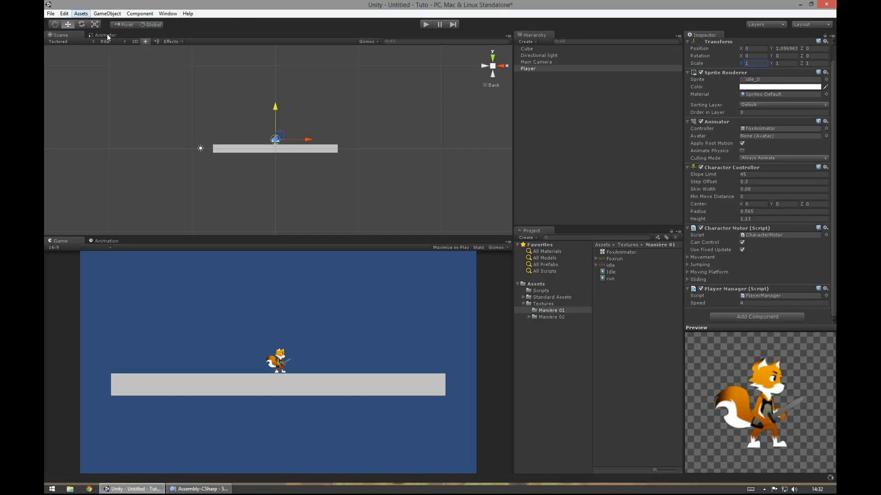
{"action": "left_click", "coordinate": [107, 35]}
{"action": "left_click", "coordinate": [73, 223]}
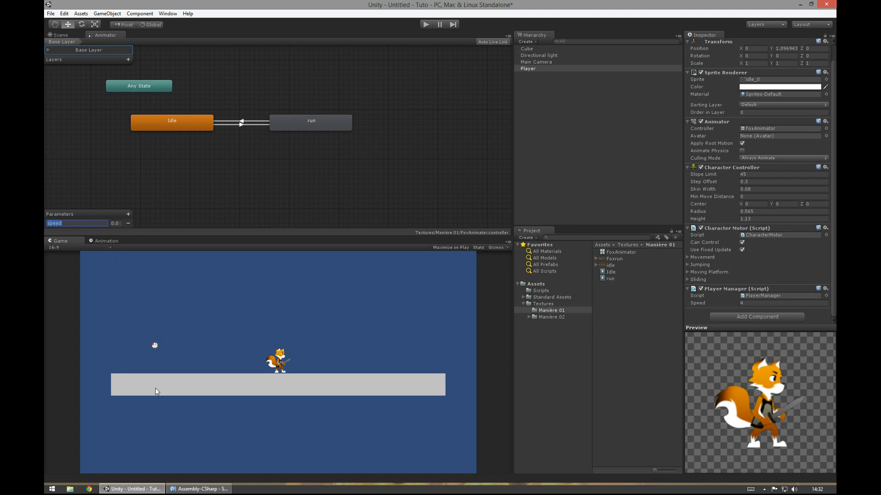
Step: Return to MonoDevelop, begin an anim.set call on a new line at the start of Update, and browse the suggested Set methods
{"action": "left_click", "coordinate": [199, 489]}
{"action": "left_click", "coordinate": [141, 187]}
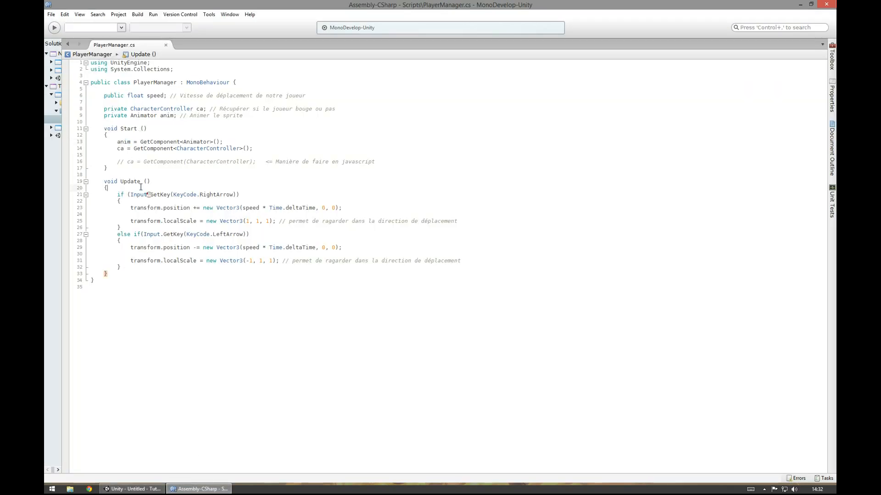
{"action": "key", "text": "Return"}
{"action": "key", "text": "Return"}
{"action": "key", "text": "Up"}
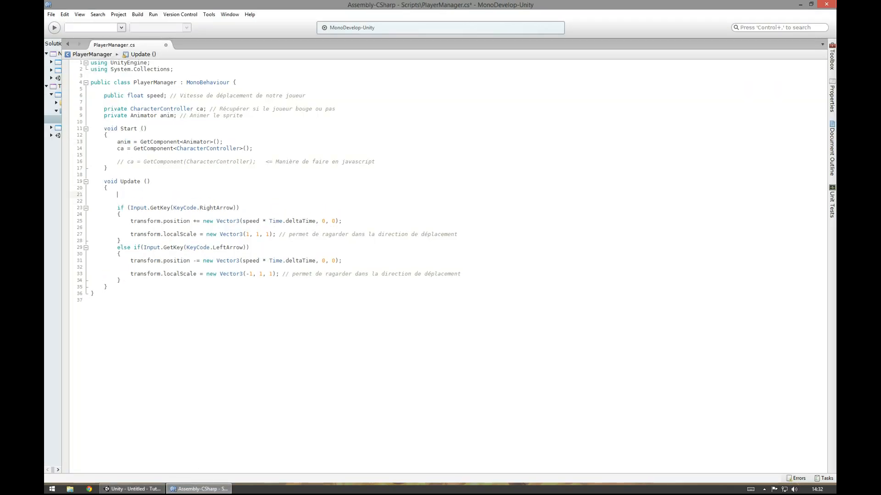
{"action": "type", "text": "anim"}
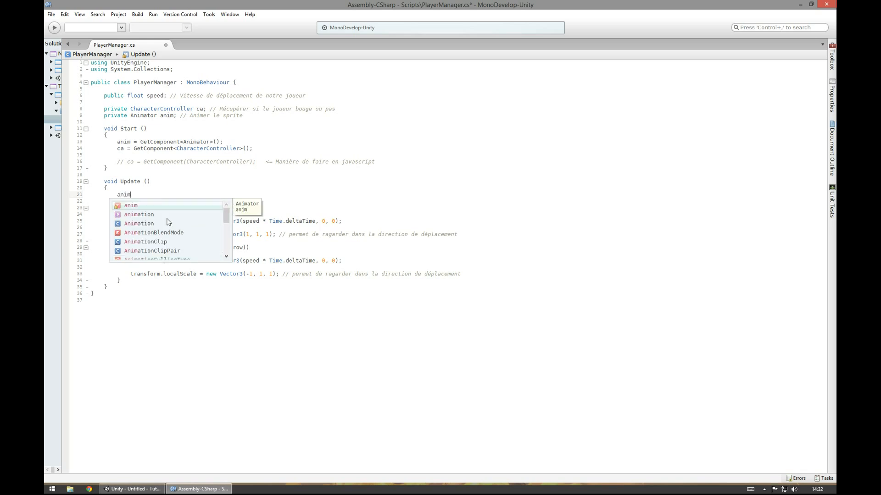
{"action": "type", "text": "."}
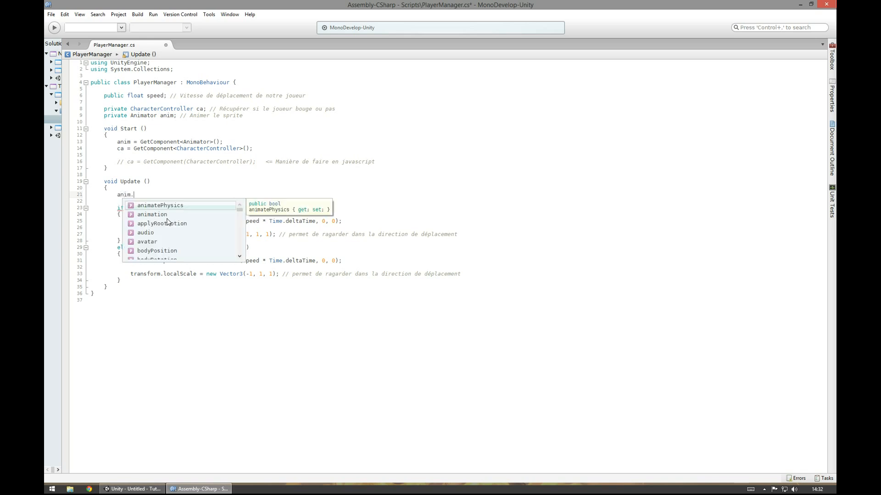
{"action": "type", "text": "set"}
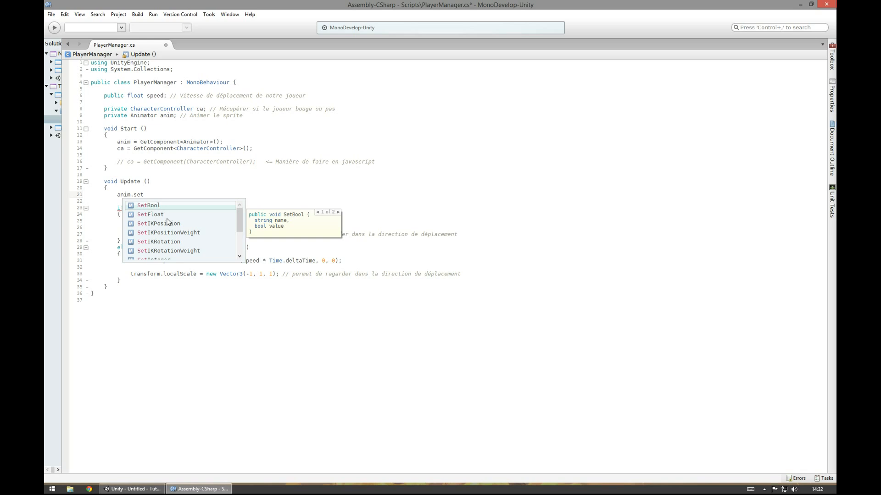
{"action": "scroll", "coordinate": [172, 217], "scroll_direction": "down", "scroll_amount": 1}
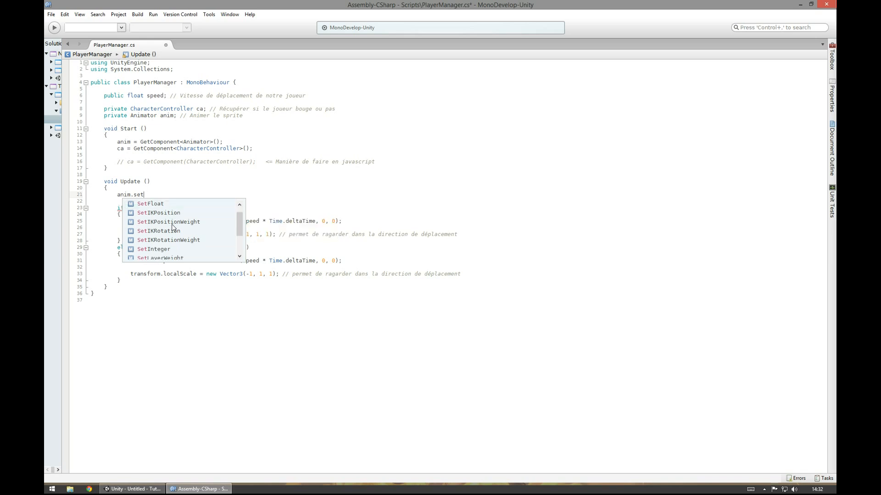
{"action": "left_click", "coordinate": [170, 252]}
{"action": "scroll", "coordinate": [170, 253], "scroll_direction": "down", "scroll_amount": 3}
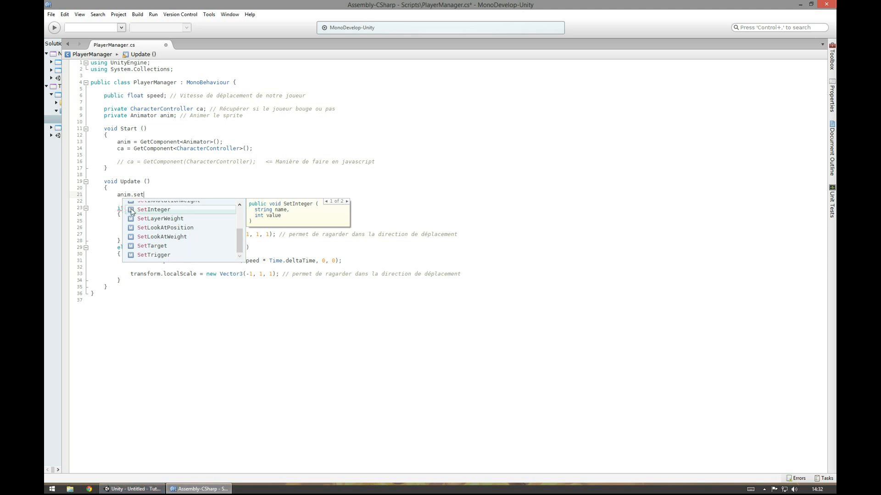
Step: Check the available Animator parameter types in Unity, and return to MonoDevelop to extend the call to anim.SetFloat(
{"action": "left_click", "coordinate": [132, 489]}
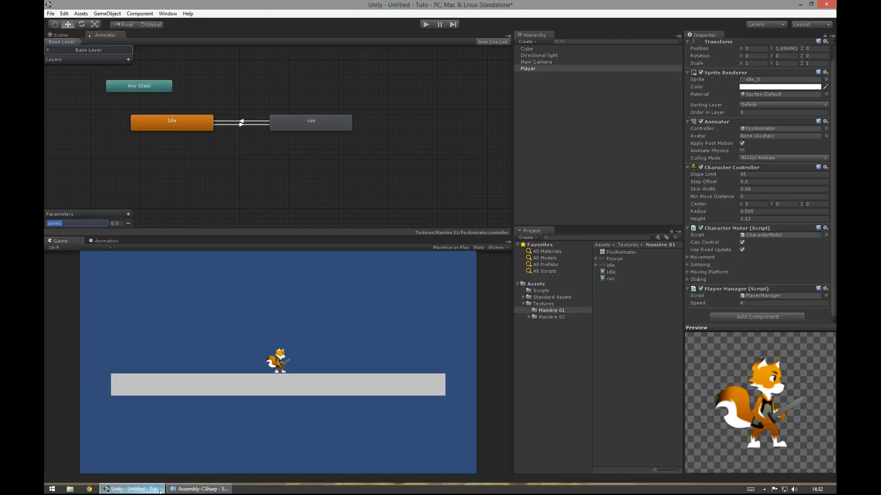
{"action": "left_click", "coordinate": [128, 215]}
{"action": "left_click", "coordinate": [64, 226]}
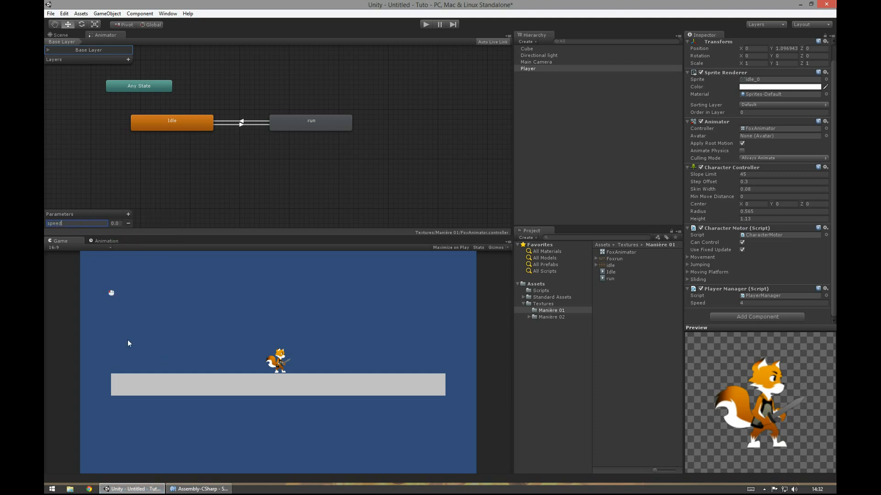
{"action": "left_click", "coordinate": [199, 489]}
{"action": "type", "text": "F"}
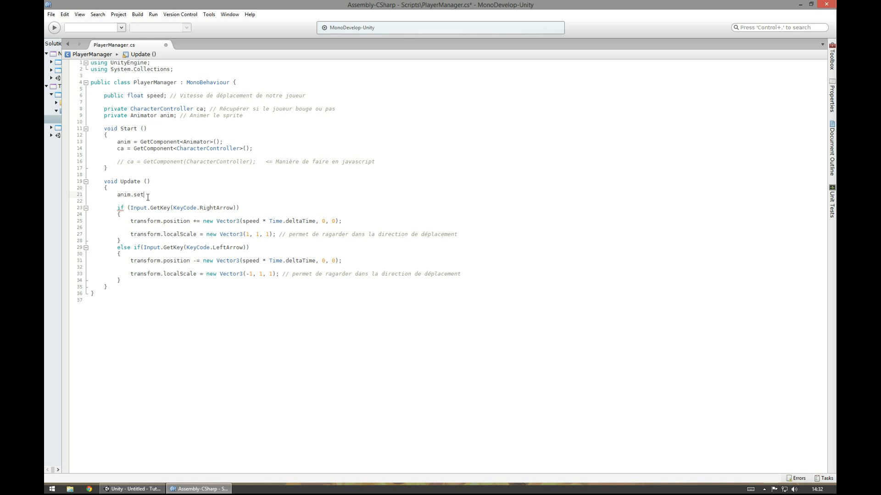
{"action": "type", "text": "loat("}
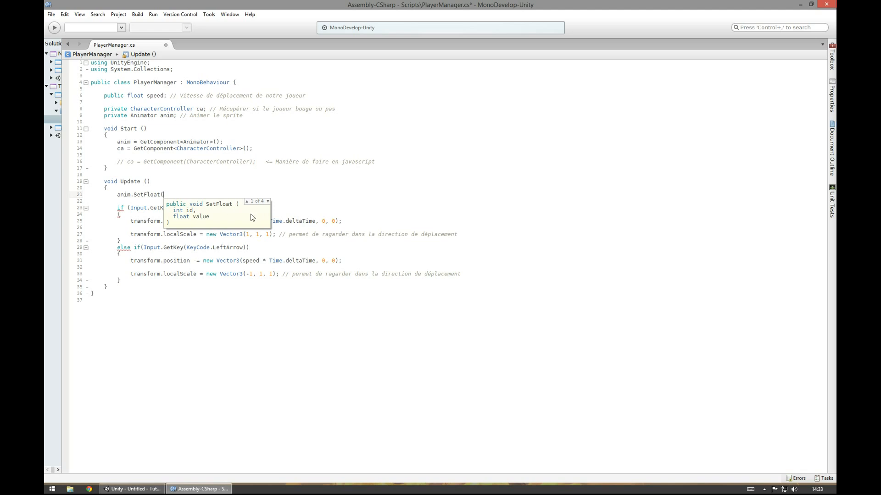
Step: Review the SetFloat overloads, complete the statement as anim.SetFloat("speed", 0);, and save the script
{"action": "key", "text": "Down"}
{"action": "key", "text": "Down"}
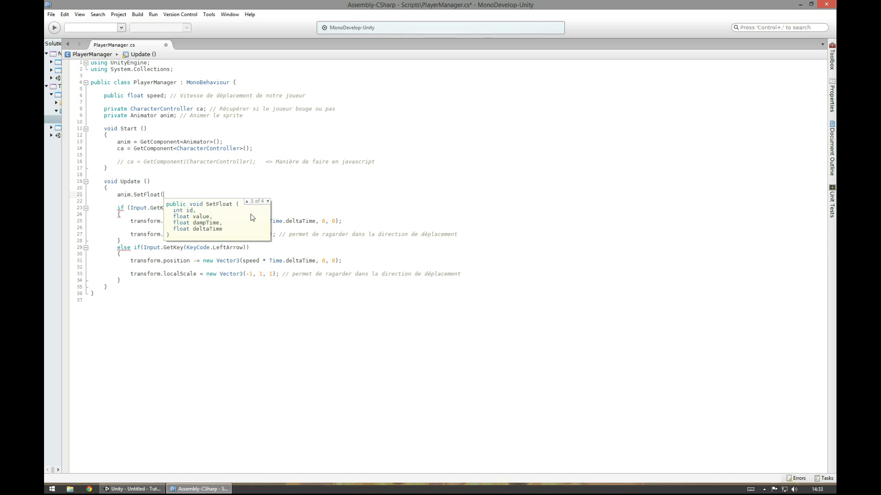
{"action": "key", "text": "Down"}
{"action": "key", "text": "Down"}
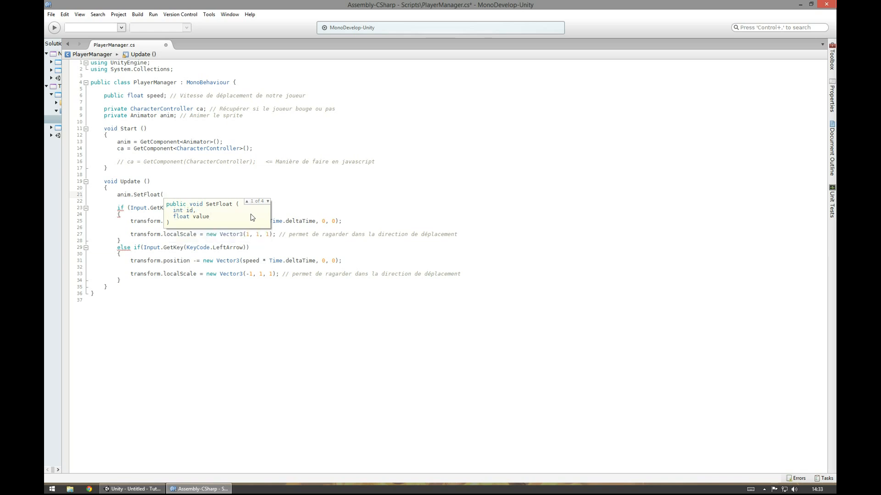
{"action": "key", "text": "Down"}
{"action": "type", "text": "peed\","}
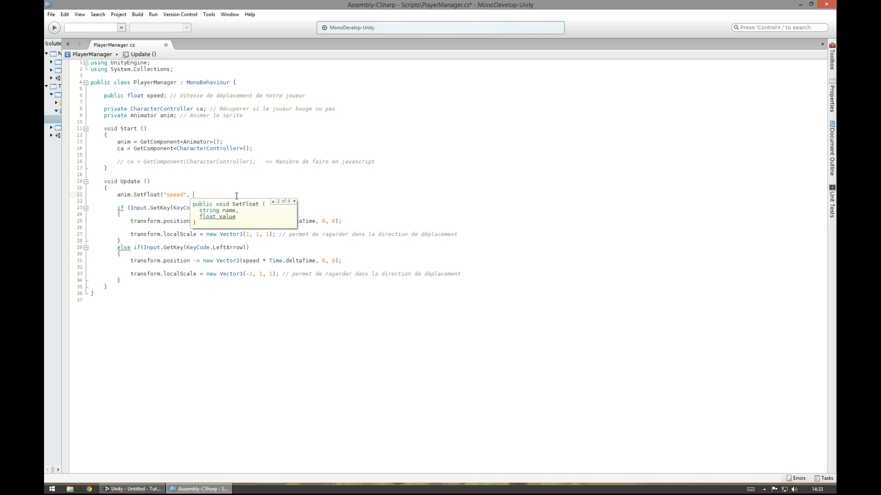
{"action": "type", "text": " 0);"}
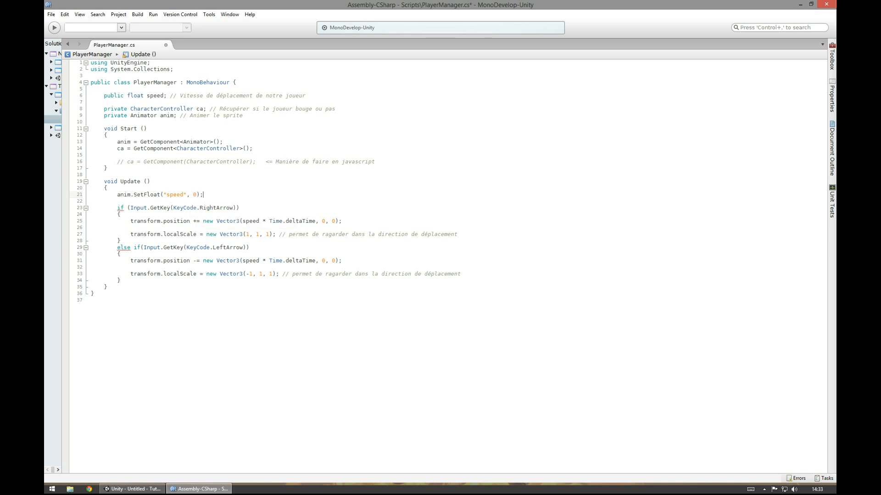
{"action": "key", "text": "ctrl+s"}
Step: Copy and remove the SetFloat statement, save the script, and paste the statement back on a new line at the start of Update
{"action": "left_click_drag", "start_coordinate": [212, 196], "coordinate": [117, 196]}
{"action": "key", "text": "ctrl+c"}
{"action": "key", "text": "Delete"}
{"action": "key", "text": "BackSpace"}
{"action": "key", "text": "Delete"}
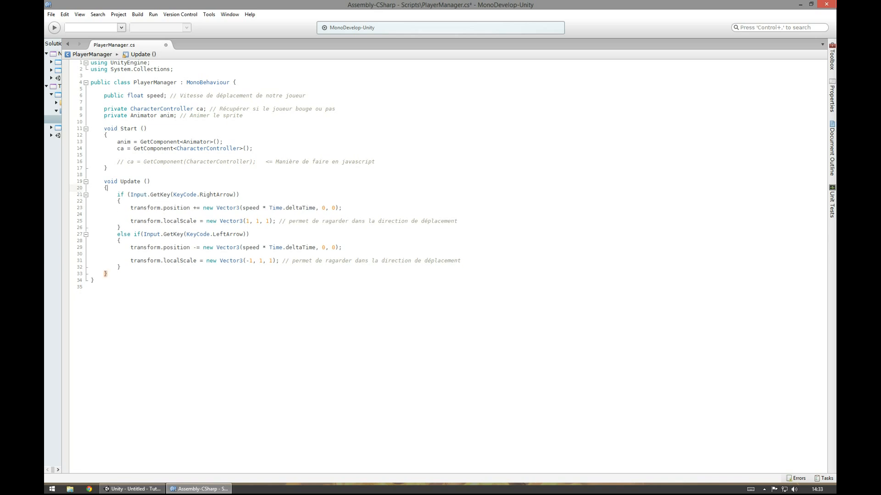
{"action": "key", "text": "ctrl+s"}
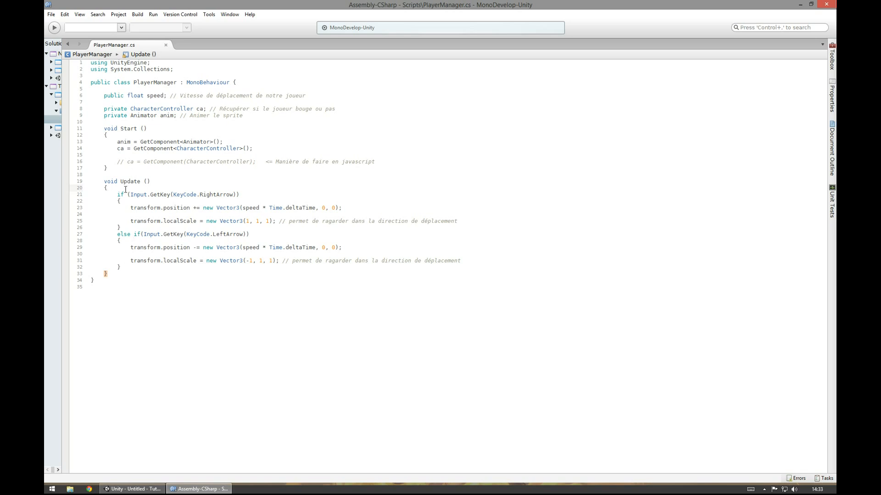
{"action": "key", "text": "Return"}
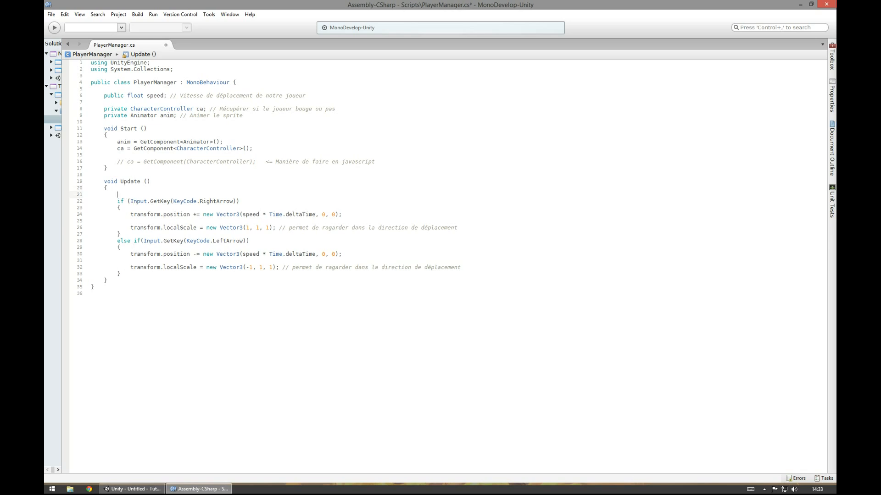
{"action": "key", "text": "ctrl+v"}
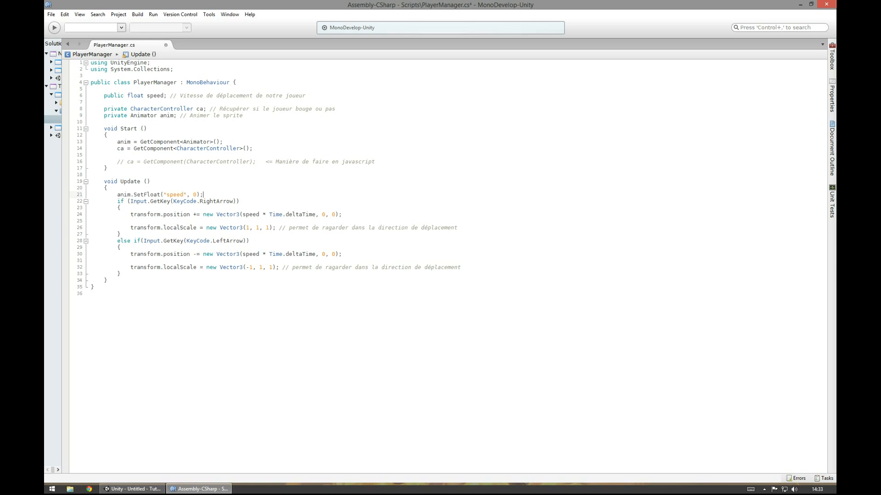
Step: Try GetSpeed() as the SetFloat value, restore the value to 0, and save the script
{"action": "left_click", "coordinate": [196, 195]}
{"action": "key", "text": "BackSpace"}
{"action": "type", "text": "GetSp"}
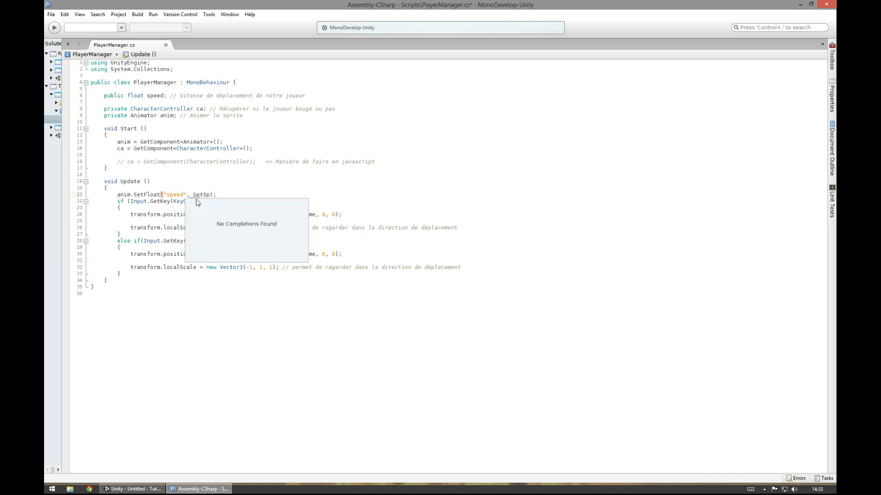
{"action": "type", "text": "eed()"}
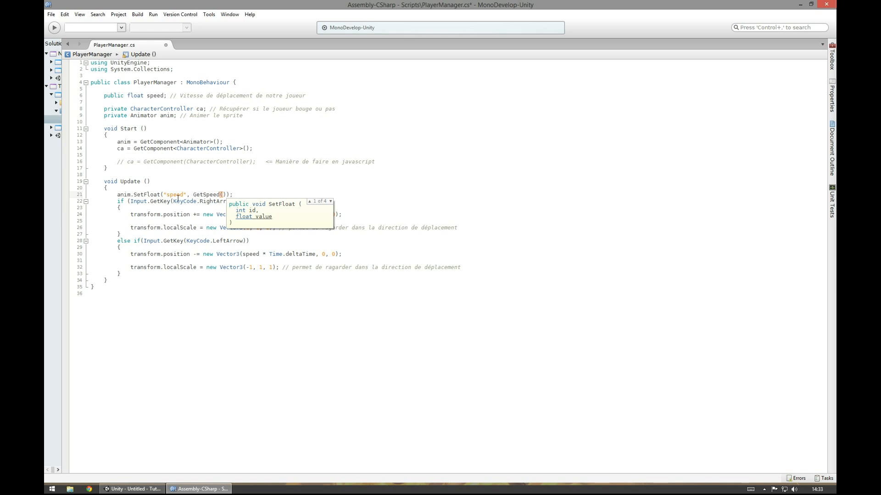
{"action": "double_click", "coordinate": [211, 195]}
{"action": "key", "text": "Delete"}
{"action": "key", "text": "Delete"}
{"action": "key", "text": "ctrl+s"}
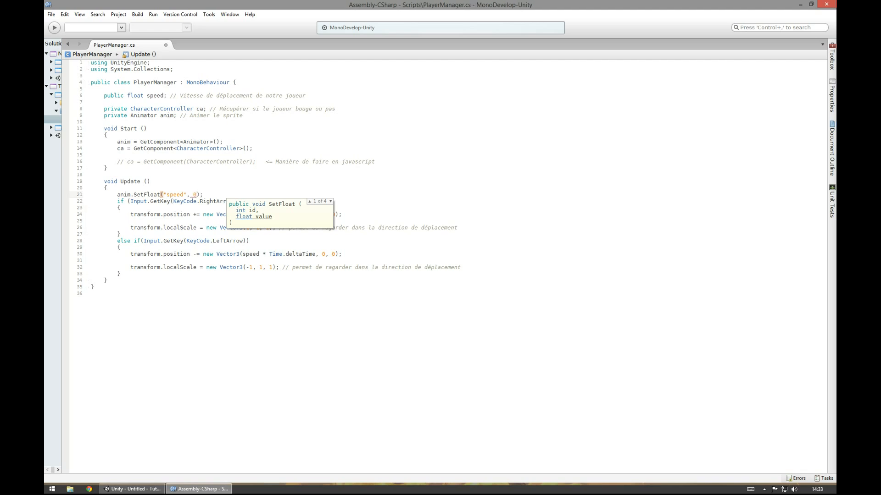
Step: Copy the anim.SetFloat("speed", 0); statement and remove it from the start of Update
{"action": "left_click_drag", "start_coordinate": [204, 194], "coordinate": [117, 195]}
{"action": "key", "text": "ctrl+c"}
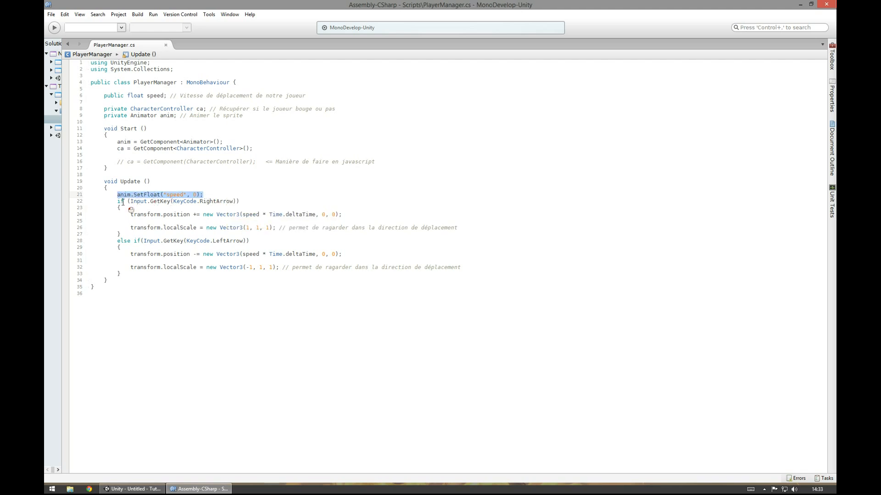
{"action": "key", "text": "BackSpace"}
Step: Add an empty else block with braces after the LeftArrow branch in Update
{"action": "left_click", "coordinate": [141, 275]}
{"action": "key", "text": "Return"}
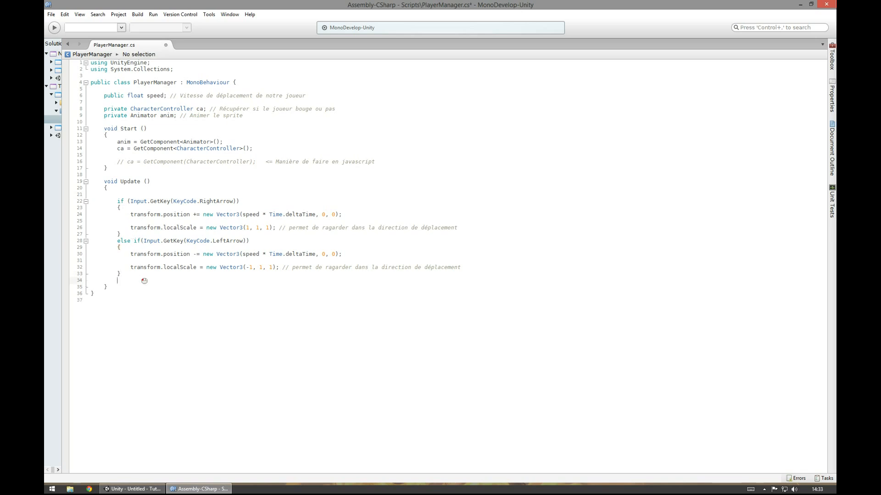
{"action": "type", "text": "else"}
{"action": "key", "text": "Return"}
{"action": "type", "text": "{"}
{"action": "key", "text": "Return"}
{"action": "key", "text": "Return"}
{"action": "type", "text": "}"}
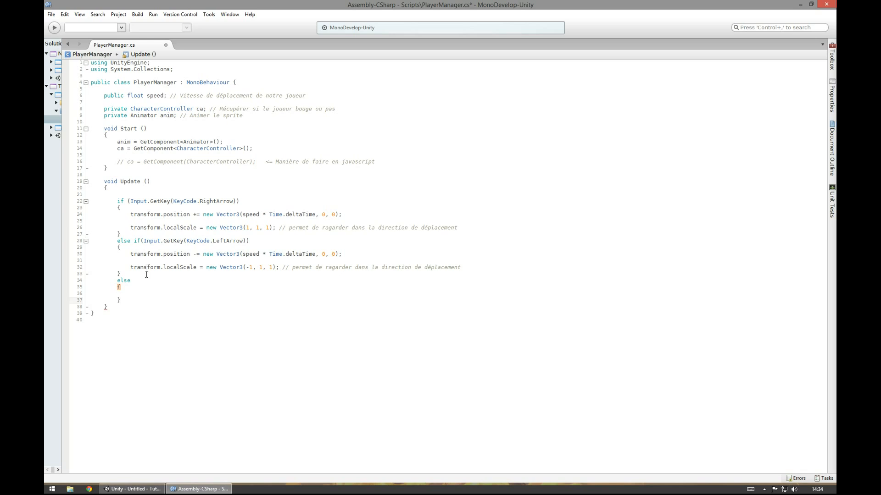
Step: Paste anim.SetFloat("speed", 0); inside the empty else block of Update and save the script
{"action": "left_click", "coordinate": [147, 294]}
{"action": "key", "text": "ctrl+v"}
{"action": "key", "text": "ctrl+s"}
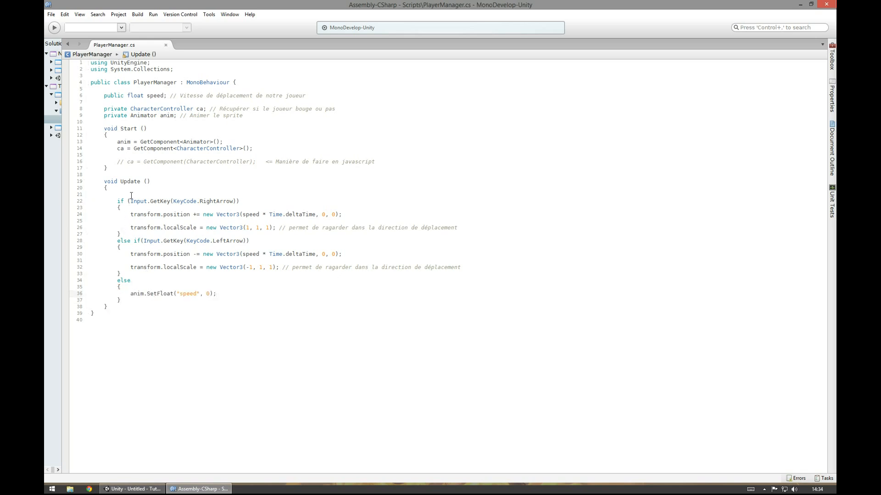
Step: Copy the else block's SetFloat statement to the end of the RightArrow branch and set its "speed" value to 1 there
{"action": "double_click", "coordinate": [209, 202]}
{"action": "left_click_drag", "start_coordinate": [222, 294], "coordinate": [131, 294]}
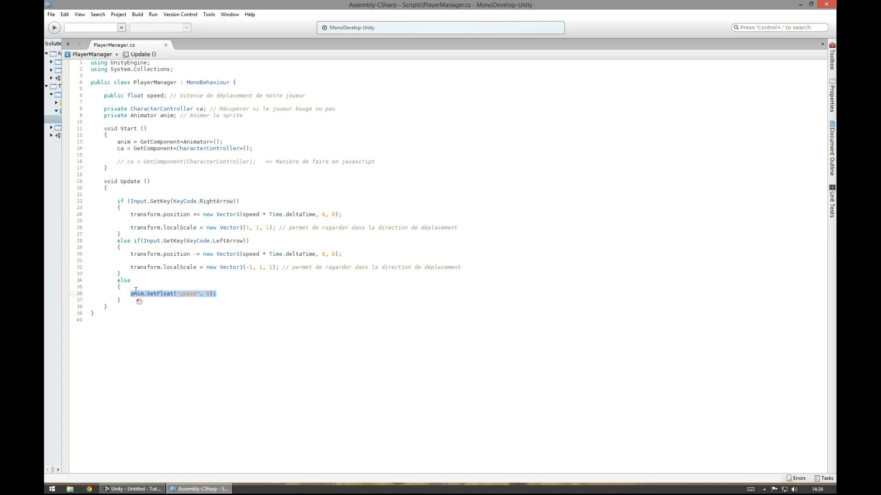
{"action": "key", "text": "ctrl+c"}
{"action": "left_click", "coordinate": [464, 229]}
{"action": "key", "text": "Return"}
{"action": "key", "text": "Return"}
{"action": "key", "text": "ctrl+v"}
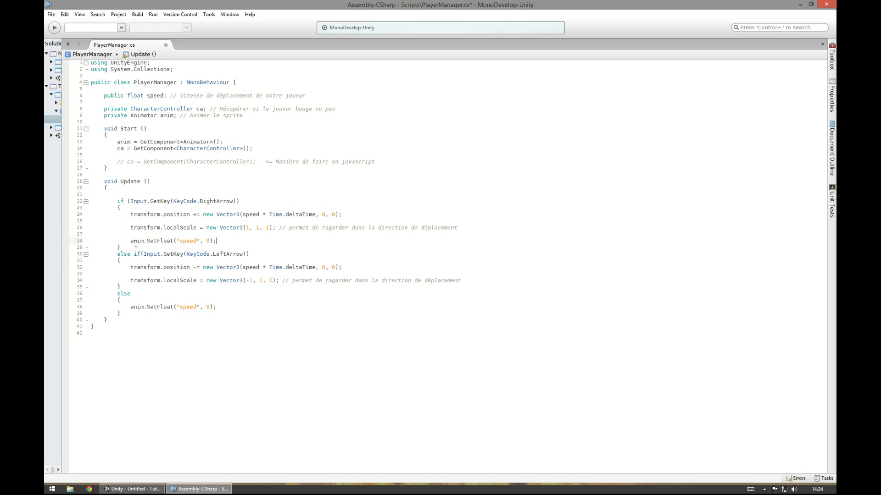
{"action": "double_click", "coordinate": [186, 241]}
{"action": "double_click", "coordinate": [208, 241]}
{"action": "type", "text": "1"}
Step: Copy anim.SetFloat("speed", 1); to the end of the LeftArrow branch, after the localScale line, and save the script
{"action": "left_click_drag", "start_coordinate": [218, 242], "coordinate": [131, 242]}
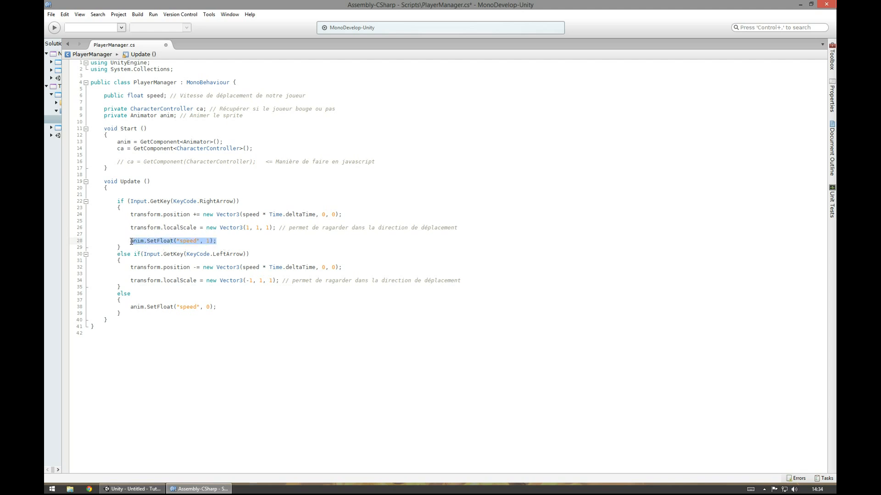
{"action": "left_click", "coordinate": [505, 284]}
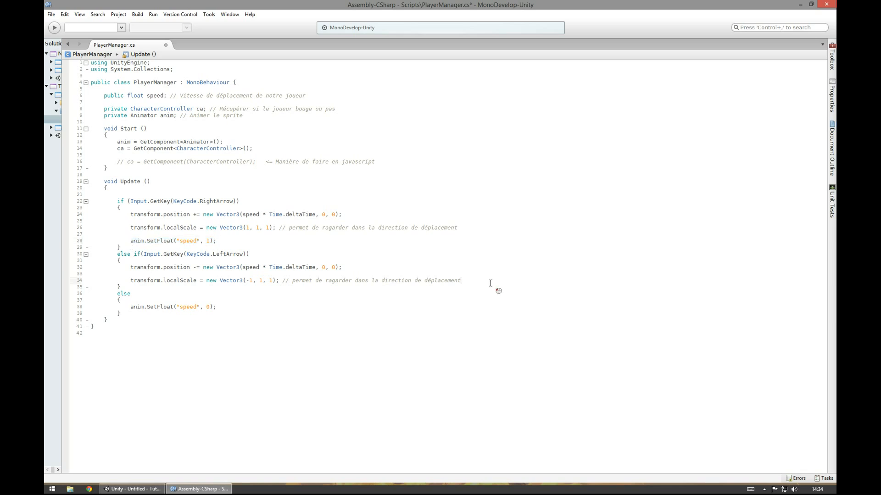
{"action": "key", "text": "Return"}
{"action": "key", "text": "Return"}
{"action": "key", "text": "ctrl+v"}
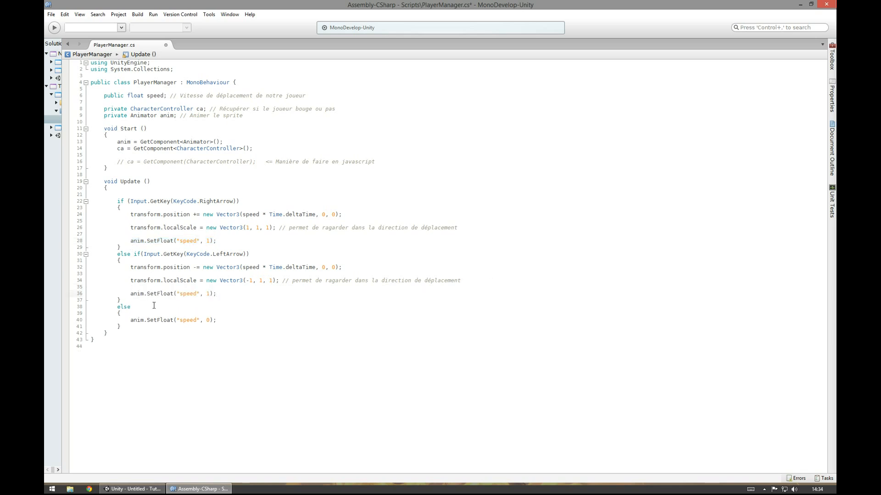
{"action": "double_click", "coordinate": [190, 294]}
{"action": "double_click", "coordinate": [208, 294]}
{"action": "left_click", "coordinate": [142, 308]}
{"action": "double_click", "coordinate": [208, 320]}
{"action": "key", "text": "ctrl+s"}
Step: Switch to Unity and play-test the scene by running the fox left and right to check the idle and run animations, ending play mode
{"action": "key", "text": "alt+Tab"}
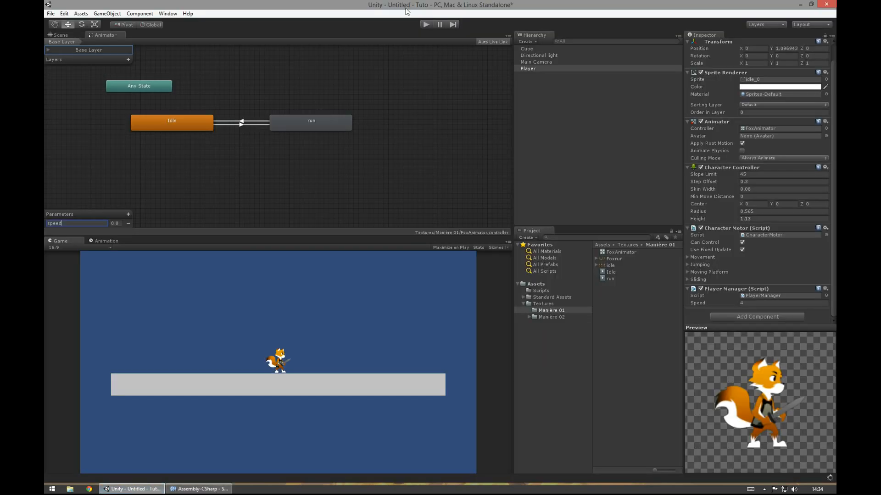
{"action": "left_click", "coordinate": [425, 25]}
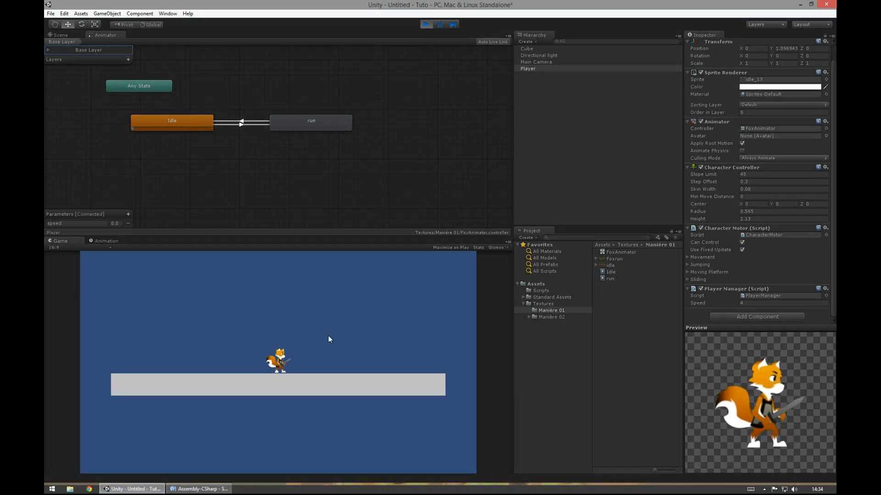
{"action": "key", "text": "Left"}
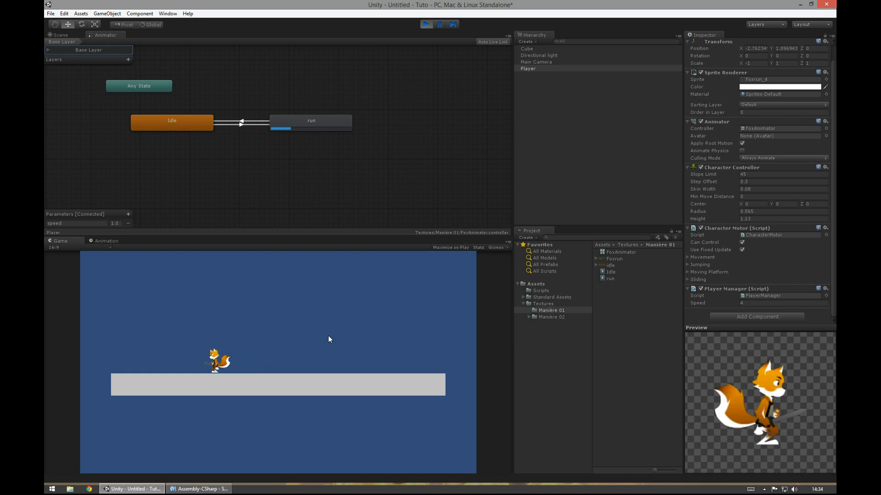
{"action": "key", "text": "Right"}
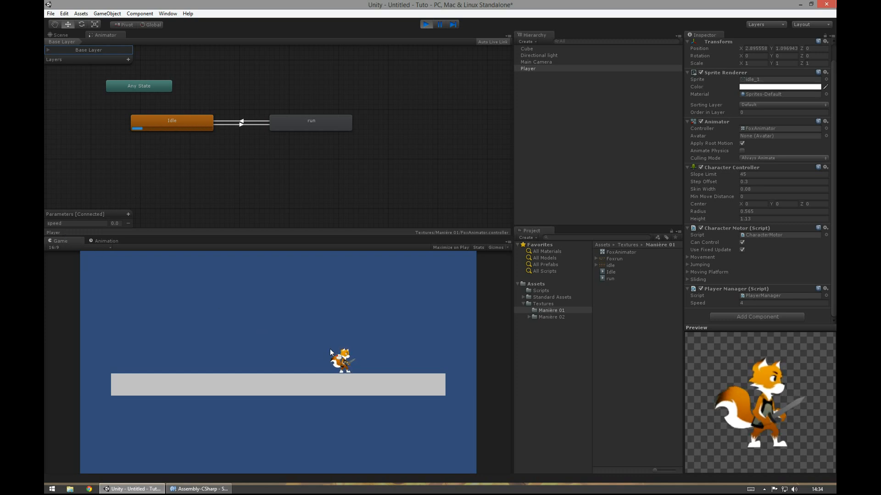
{"action": "key", "text": "Left"}
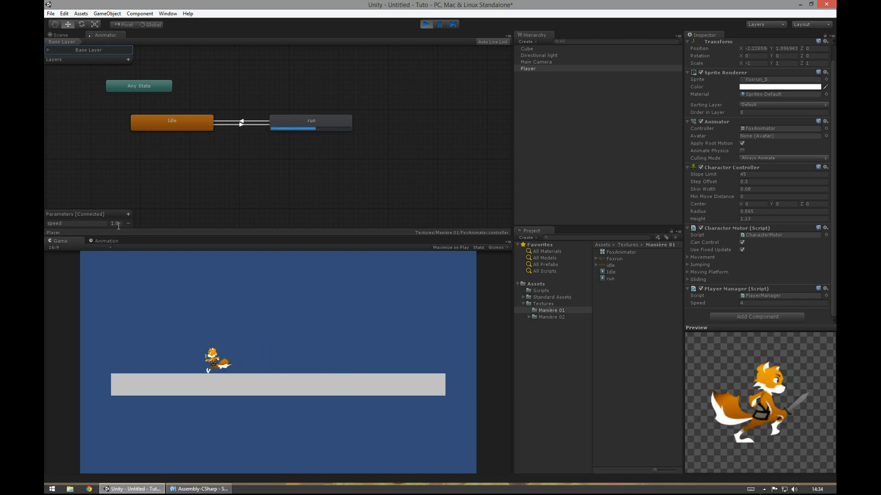
{"action": "key", "text": "Right"}
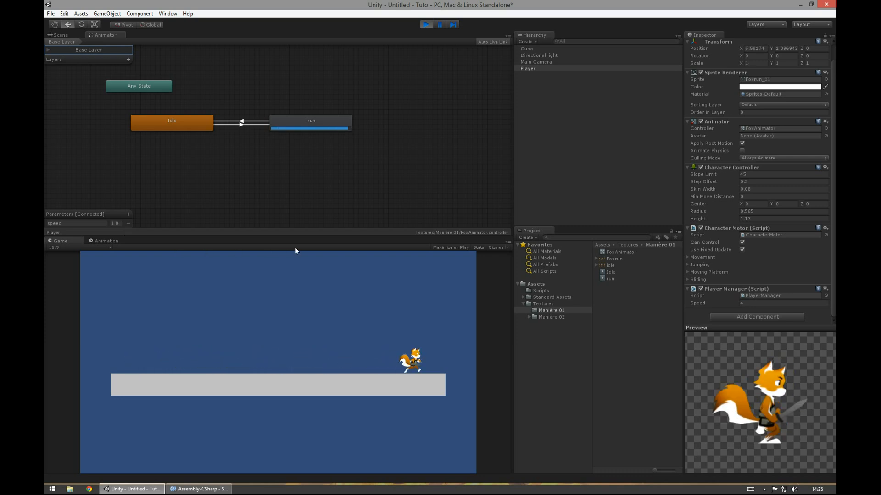
{"action": "key", "text": "Left"}
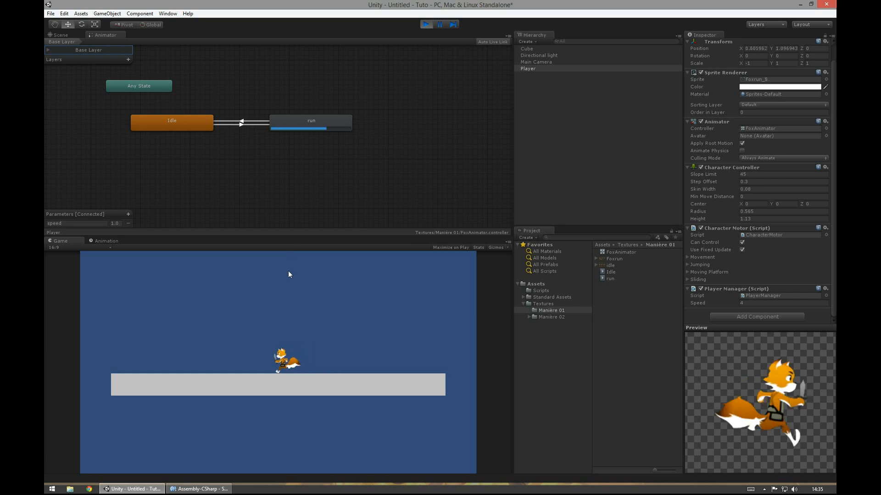
{"action": "key", "text": "Right"}
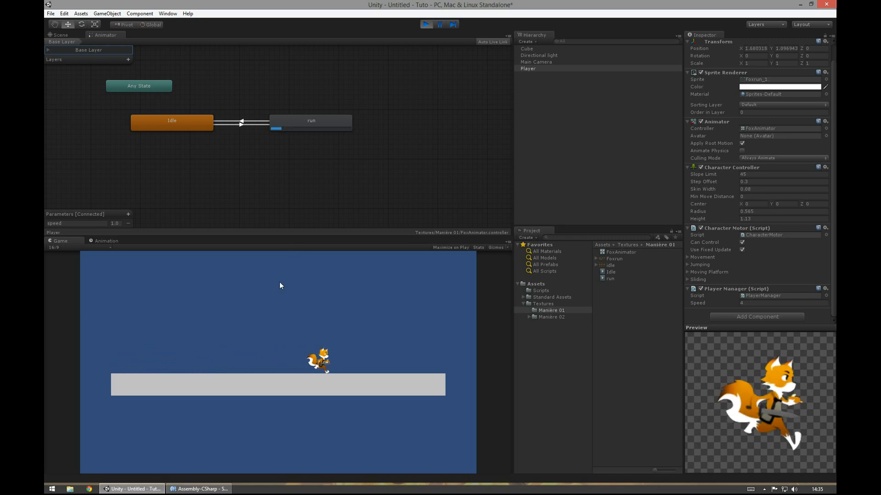
{"action": "key", "text": "Left"}
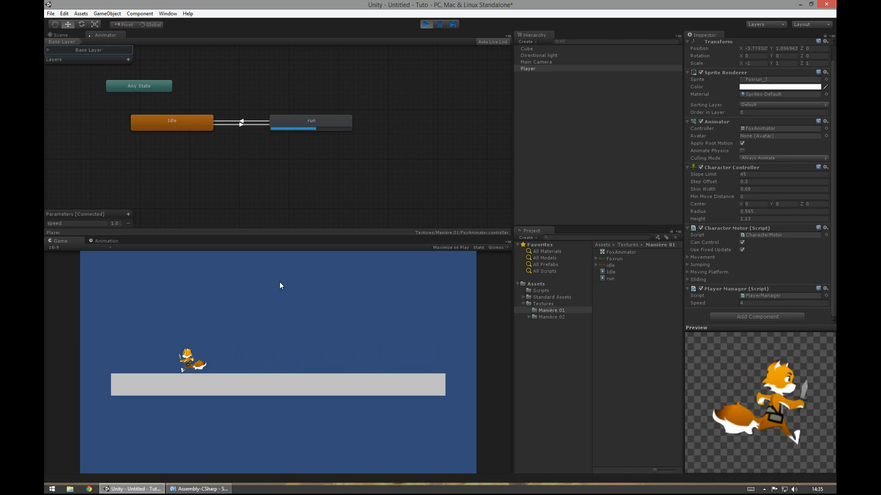
{"action": "key", "text": "Right"}
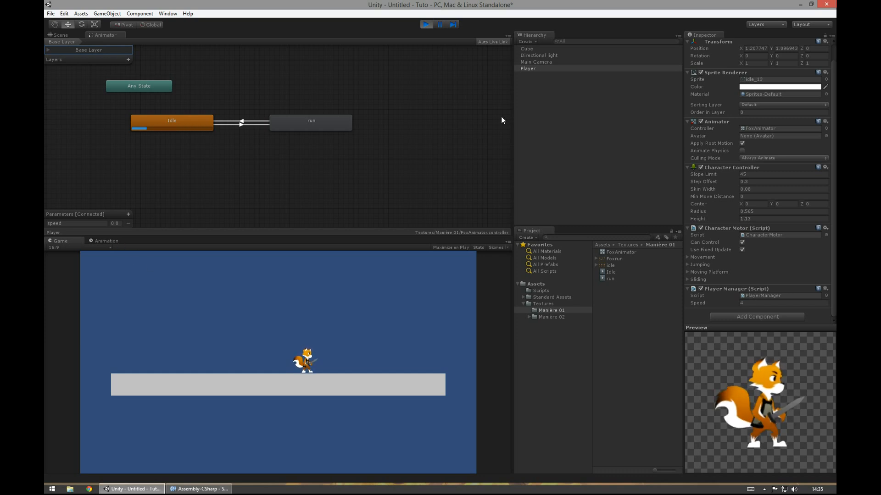
{"action": "left_click", "coordinate": [423, 25]}
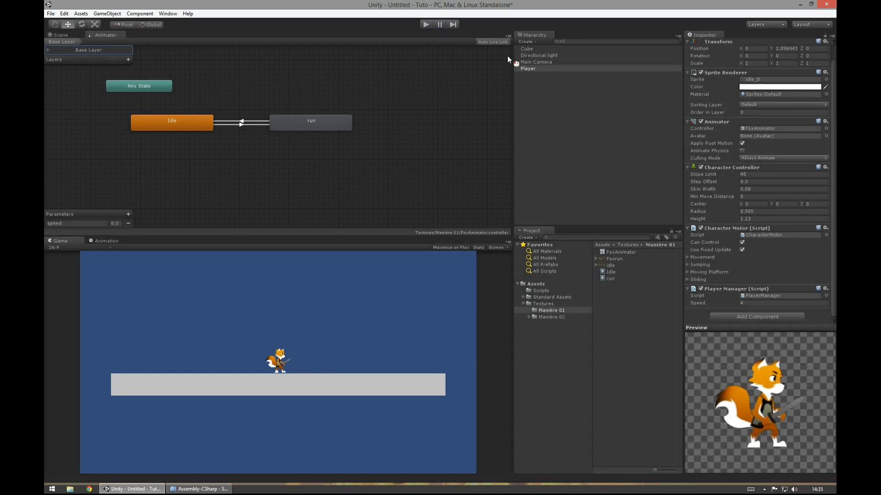
Step: Review the Cube and Player scene objects and view the contents of the Manière 02 textures folder
{"action": "left_click", "coordinate": [539, 69]}
{"action": "left_click", "coordinate": [540, 55]}
{"action": "left_click", "coordinate": [540, 49]}
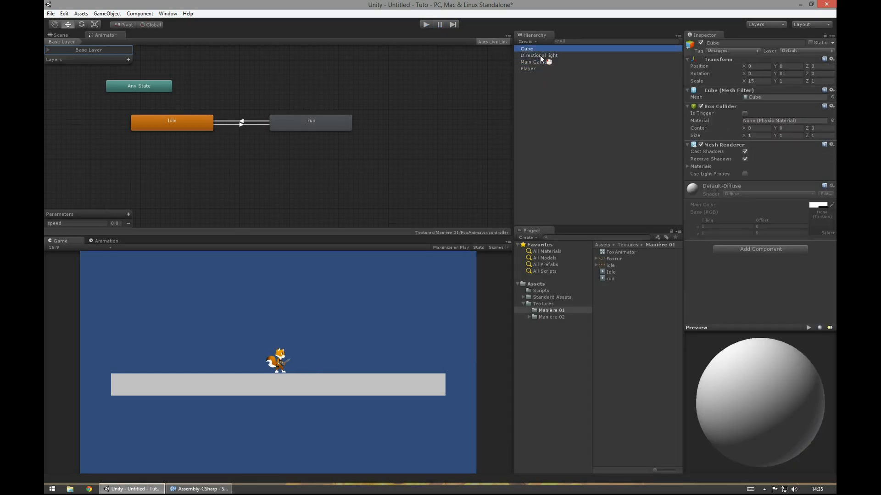
{"action": "left_click", "coordinate": [540, 68]}
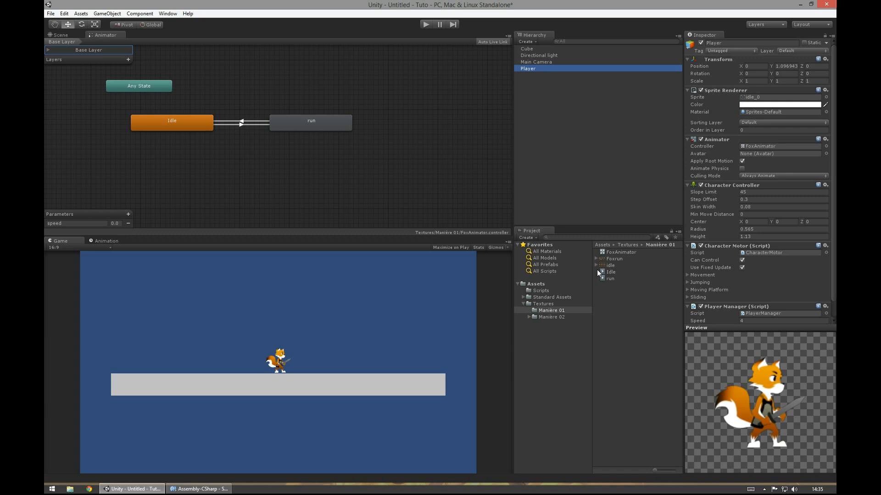
{"action": "left_click", "coordinate": [557, 318]}
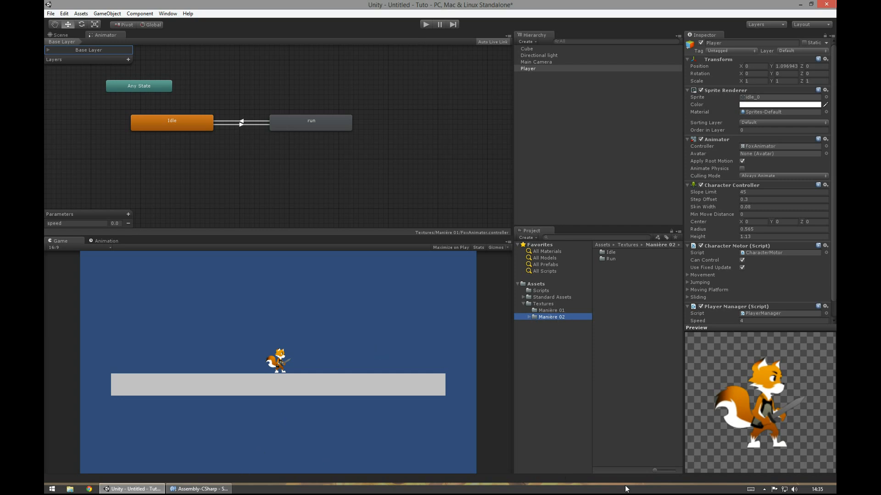
{"action": "left_click", "coordinate": [764, 490]}
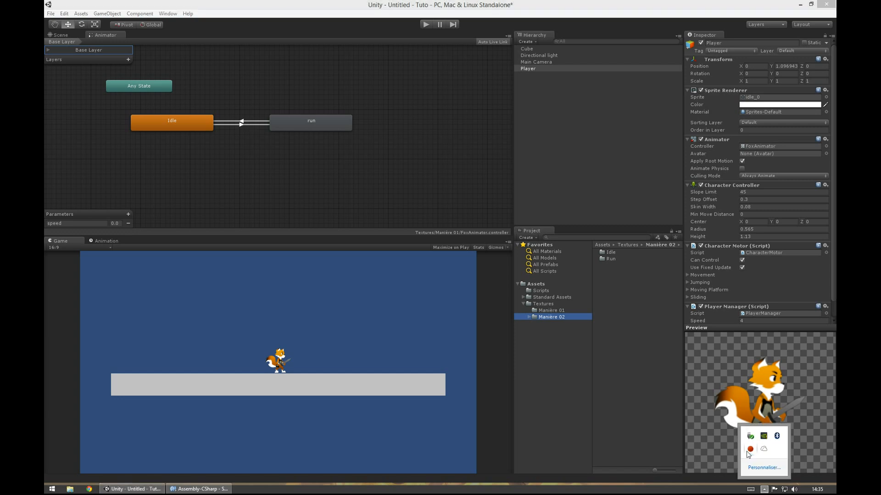